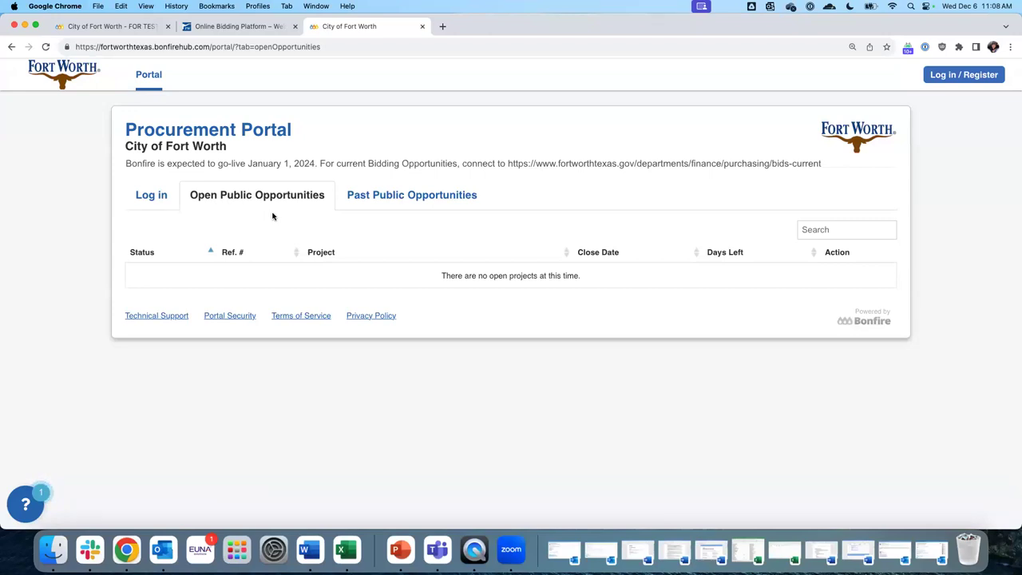
# Check the empty Past Public Opportunities list, then open the Log in to Bonfire form
pyautogui.click(440, 202)
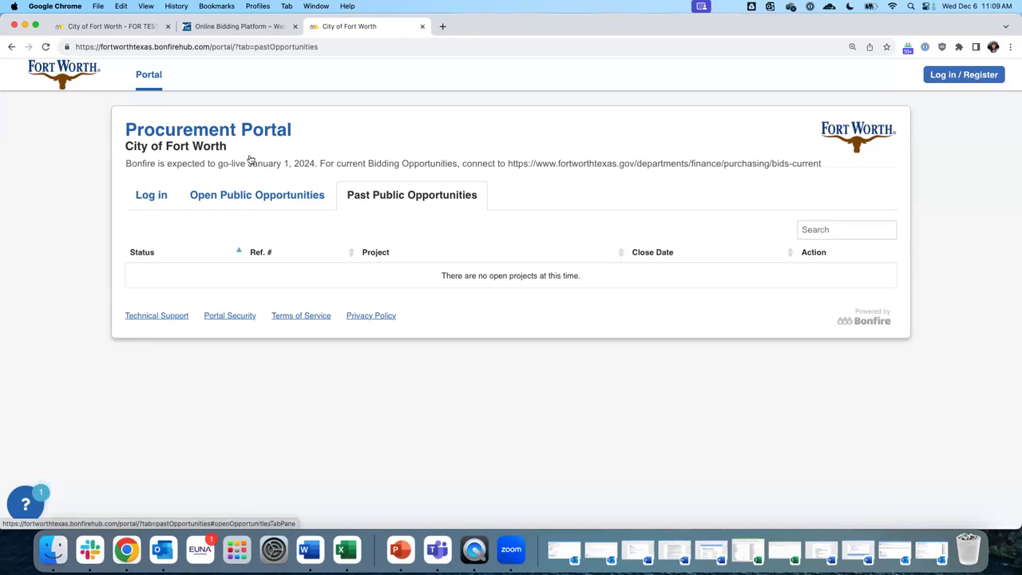
pyautogui.click(147, 196)
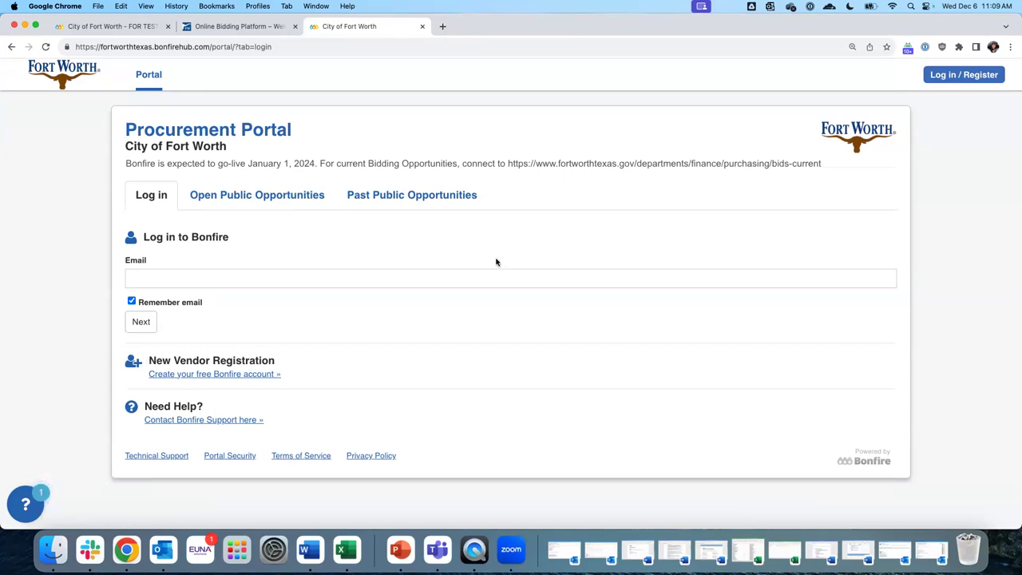
# Dismiss the log-in popup and switch to the new vendor registration form
pyautogui.click(974, 80)
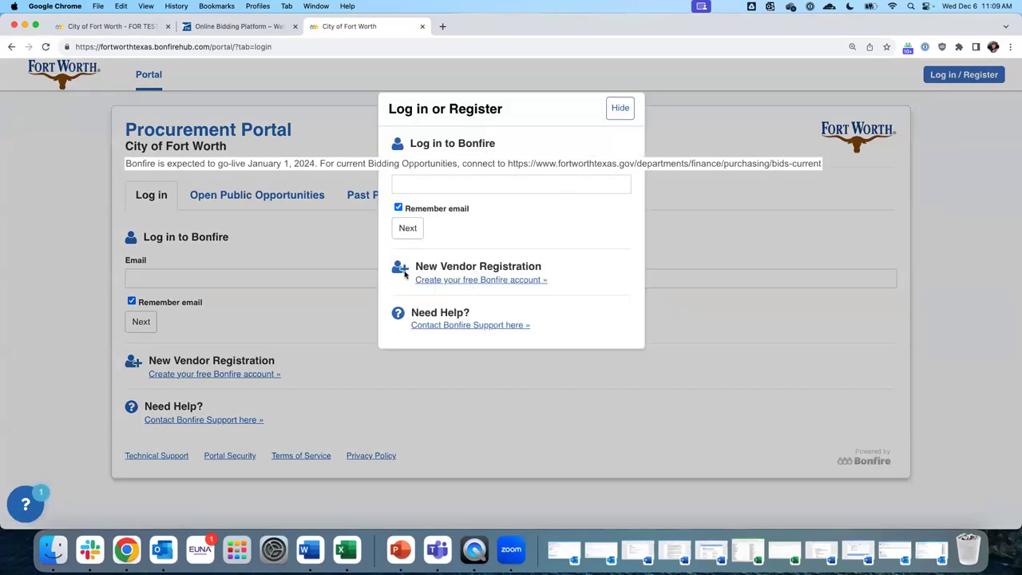
pyautogui.click(626, 116)
pyautogui.click(209, 375)
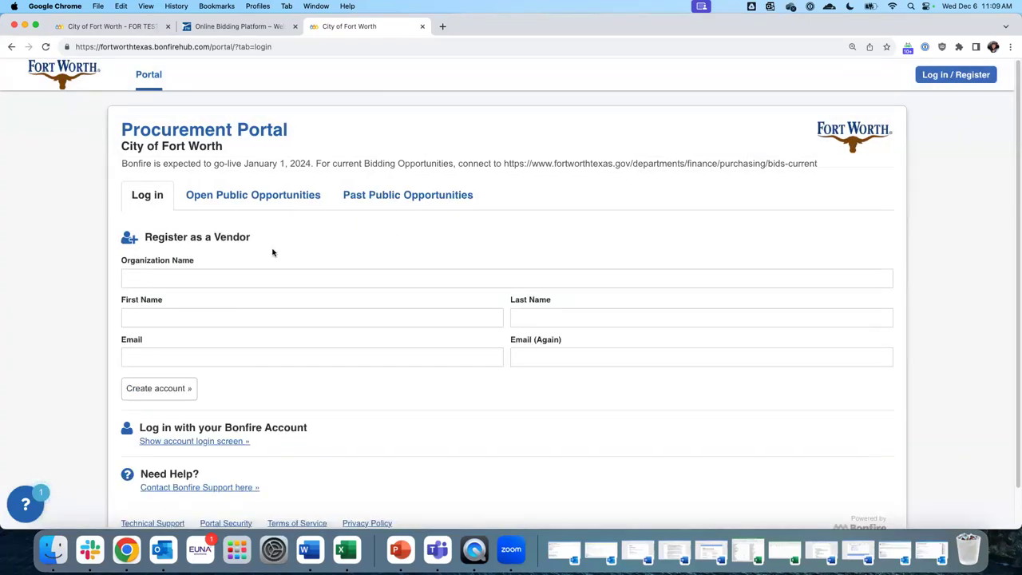
# Fill in the organization name and the vendor's first and last name
pyautogui.click(165, 277)
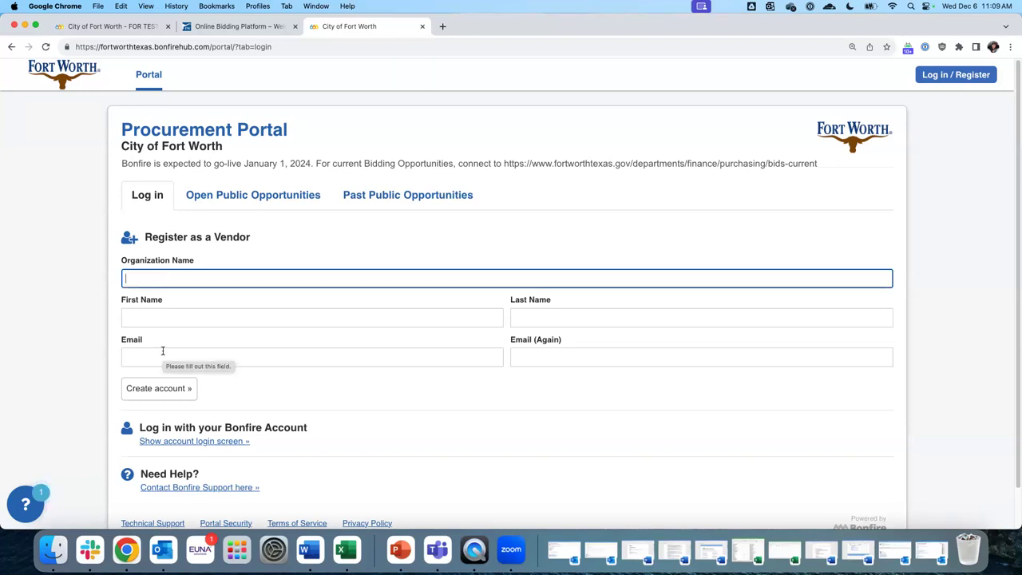
pyautogui.write('D')
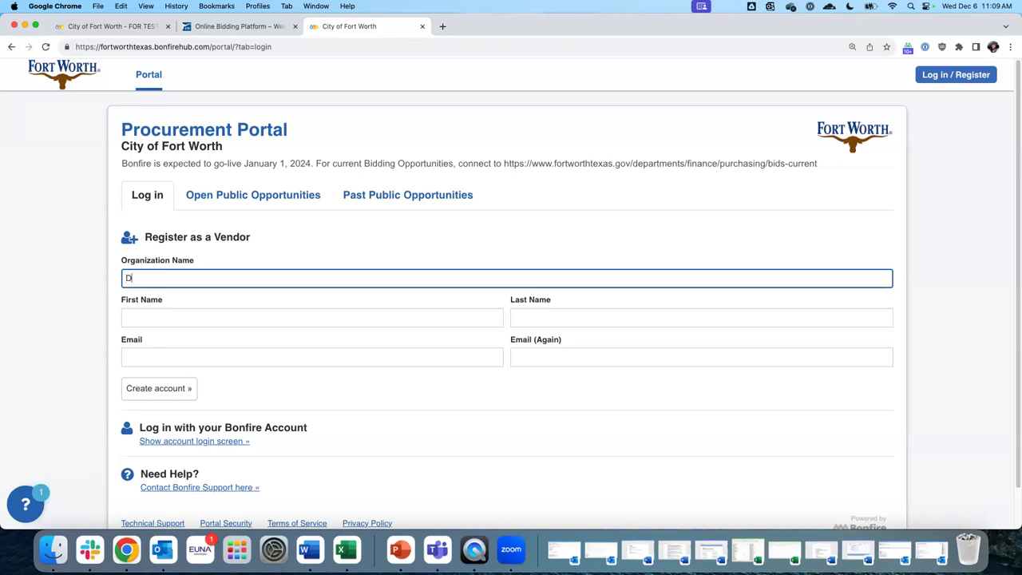
pyautogui.write('erek Testvendor')
pyautogui.press('Tab')
pyautogui.write('Derek')
pyautogui.press('Tab')
pyautogui.write('Testvendor')
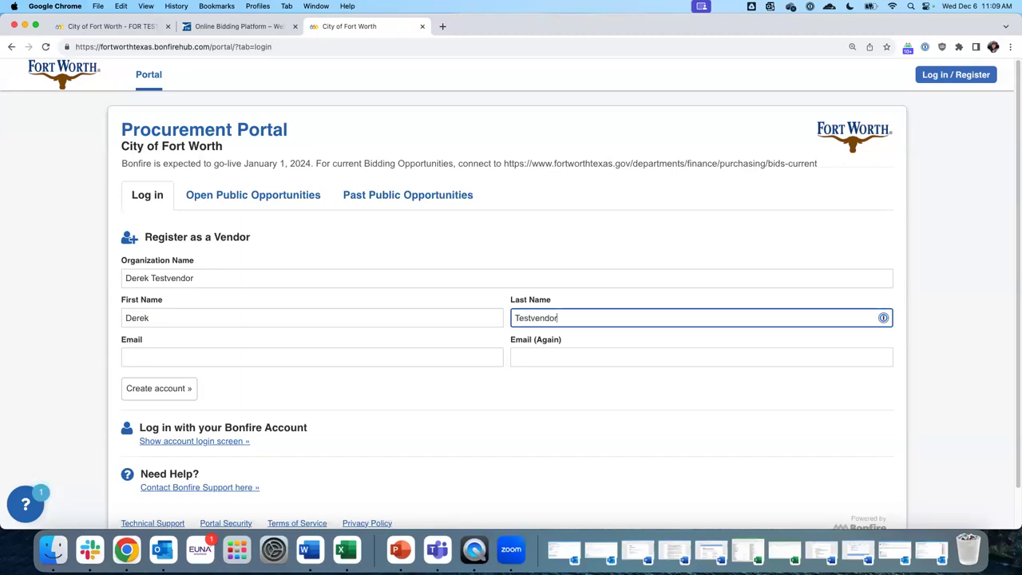
# Enter and confirm the vendor's e-mail address, then submit the account registration
pyautogui.press('Tab')
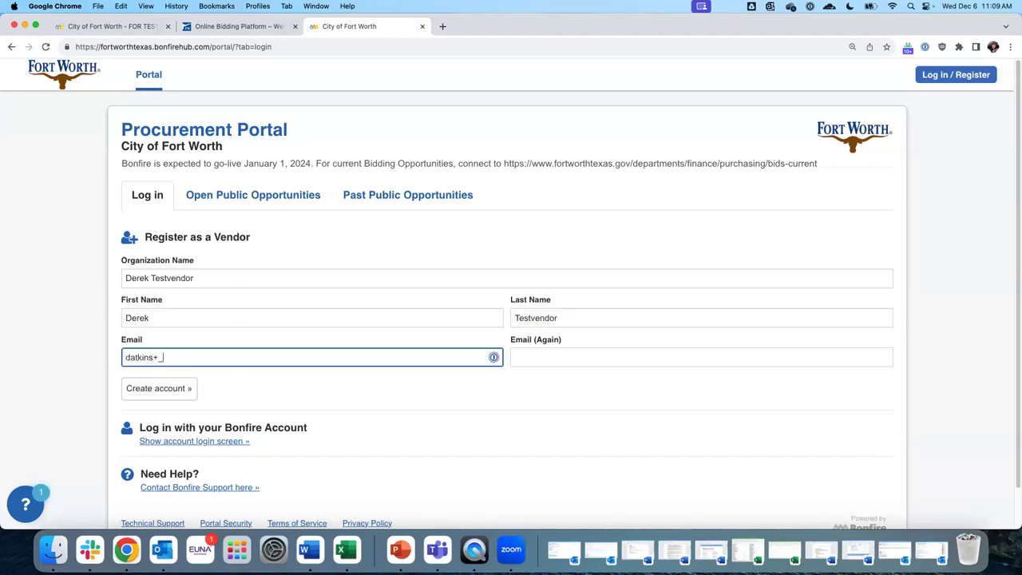
pyautogui.press('Tab')
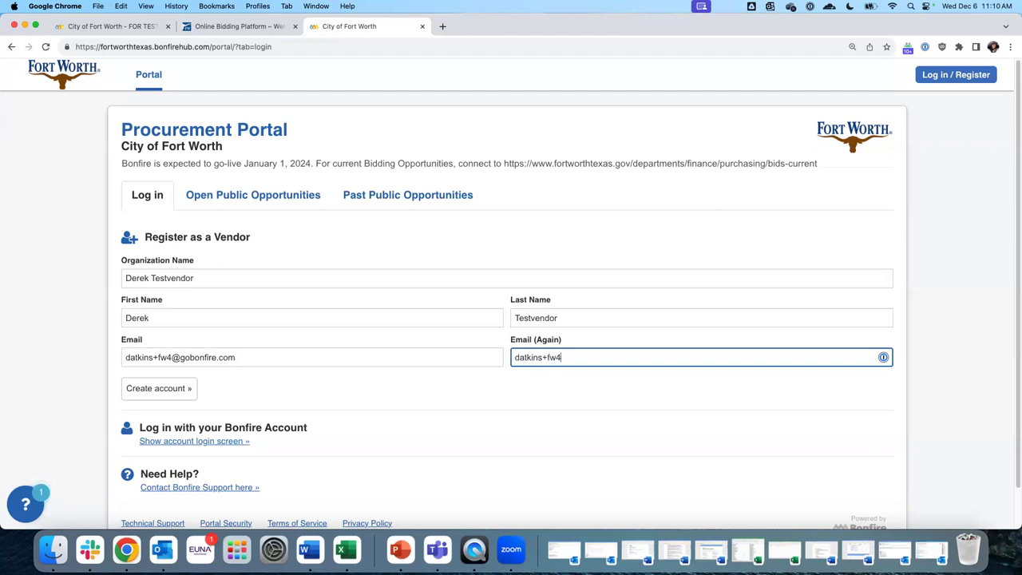
pyautogui.press('Tab')
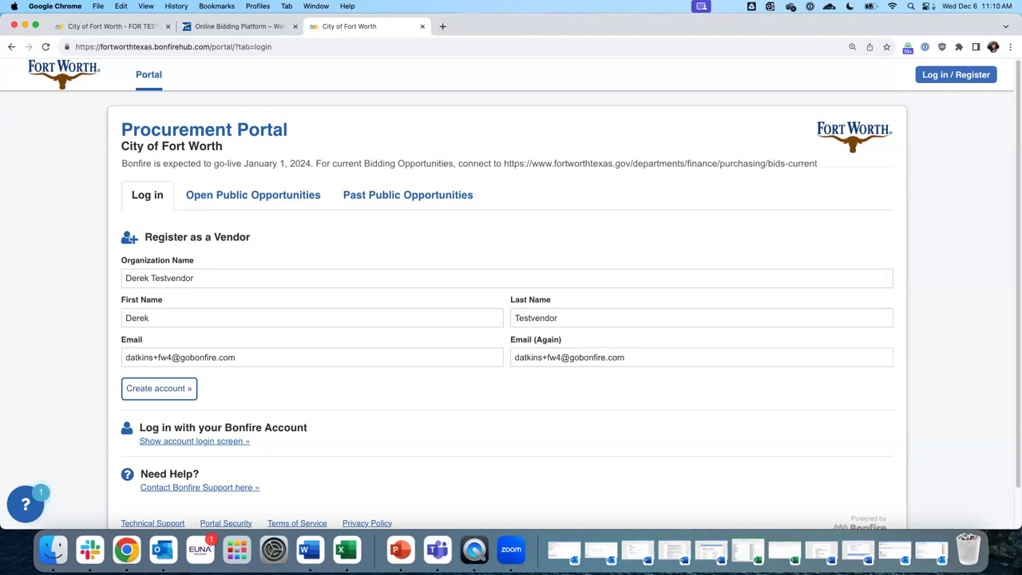
pyautogui.click(155, 390)
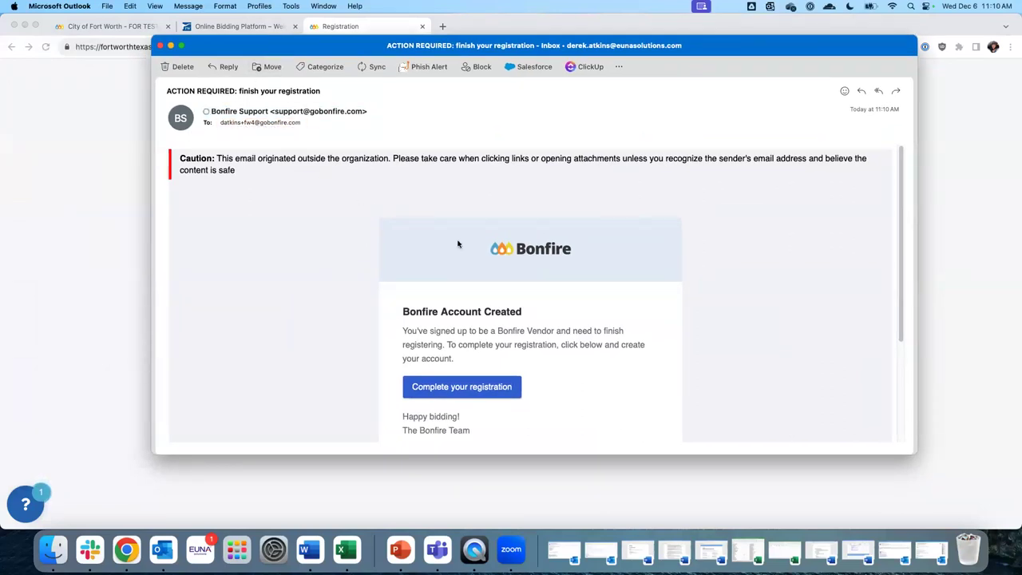
# Follow the Complete your registration link in the Bonfire e-mail
pyautogui.scroll(-2, 495, 309)
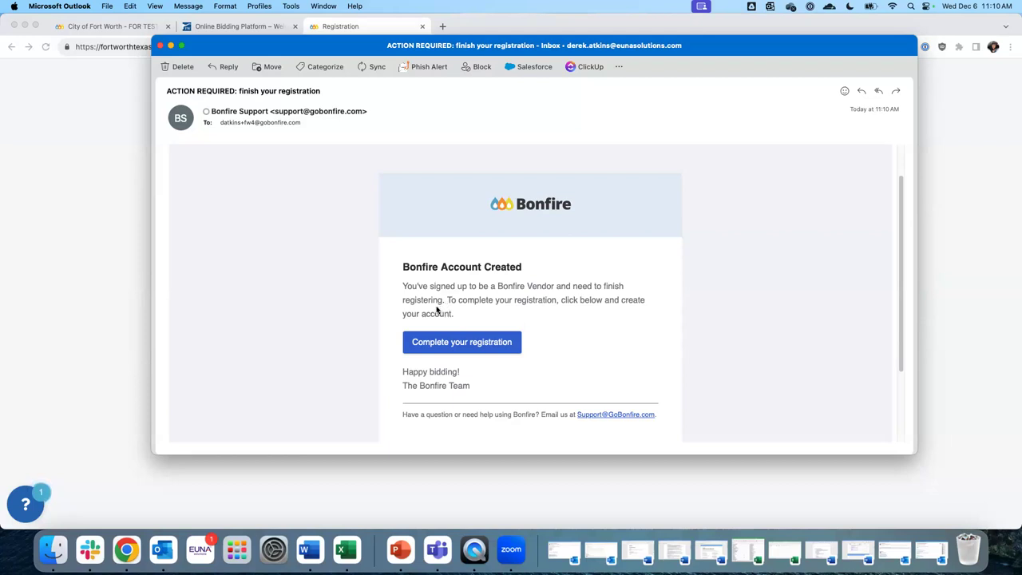
pyautogui.click(471, 343)
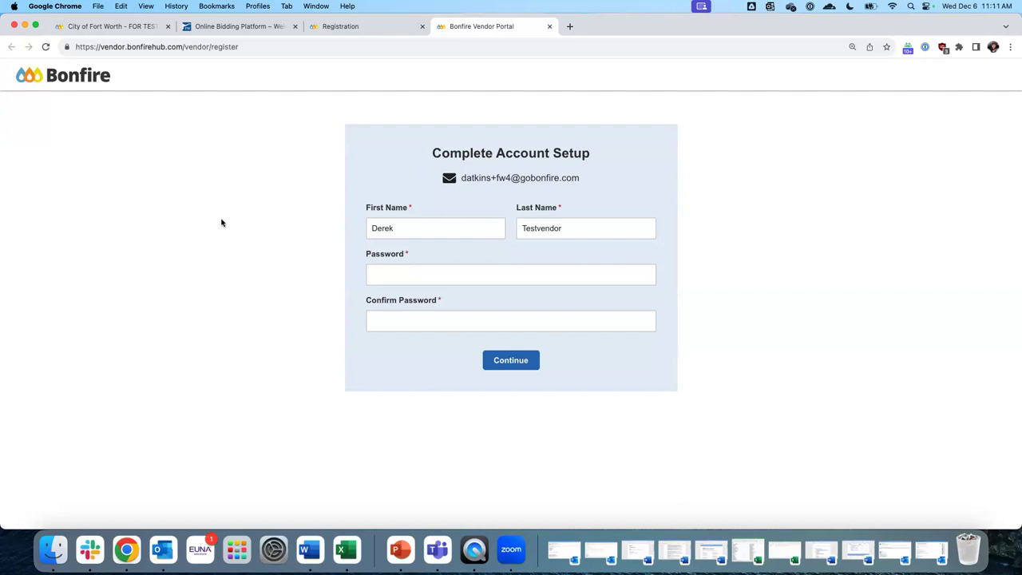
# Enter and confirm the account password, then continue to finish account setup
pyautogui.click(457, 276)
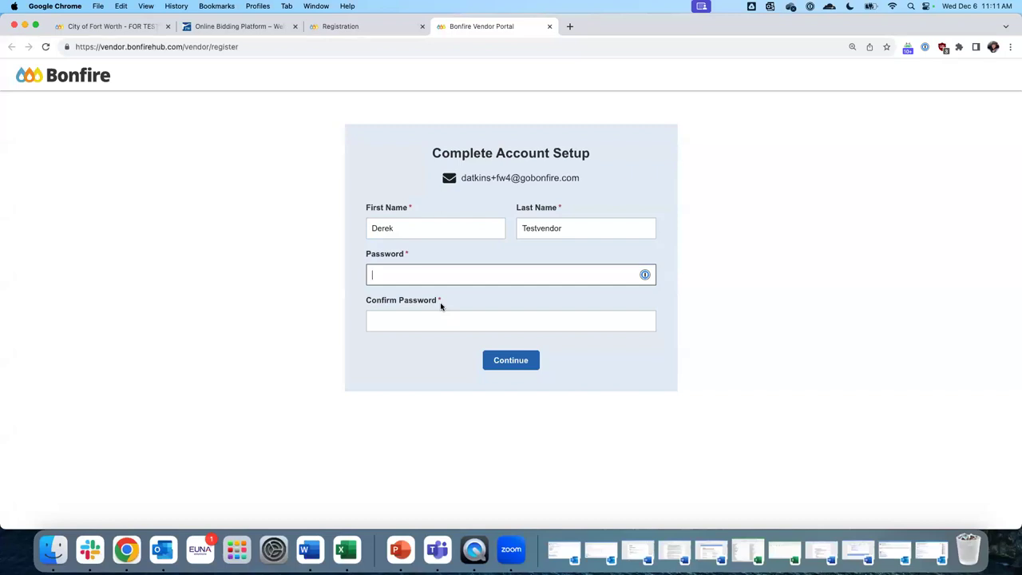
pyautogui.write('••••••••••••••••')
pyautogui.press('Tab')
pyautogui.write('••••••')
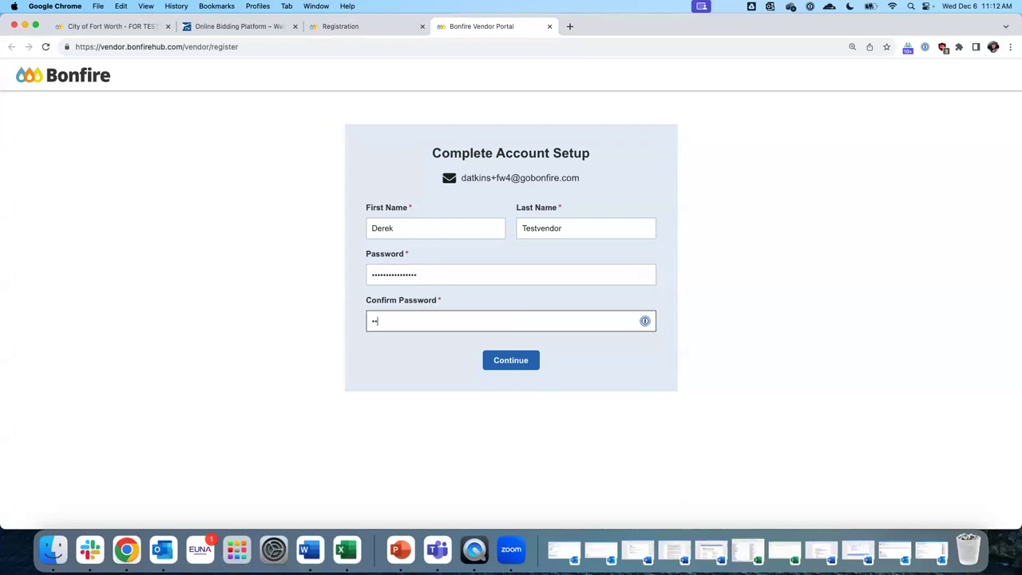
pyautogui.write('••••••••••')
pyautogui.click(508, 364)
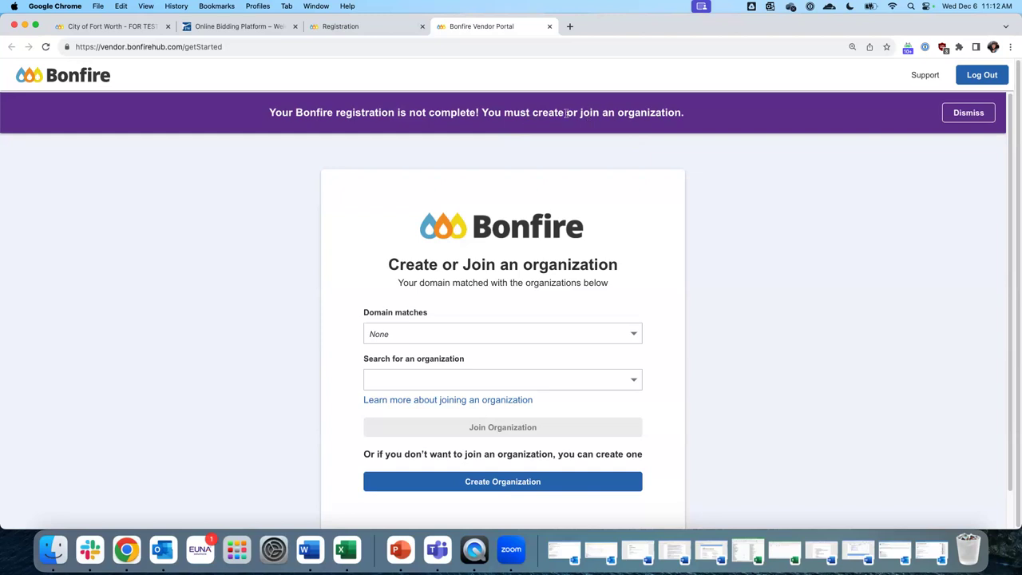
# Review the join-an-organization wording and try an organization search for Initech
pyautogui.moveTo(575, 113); pyautogui.dragTo(657, 112)
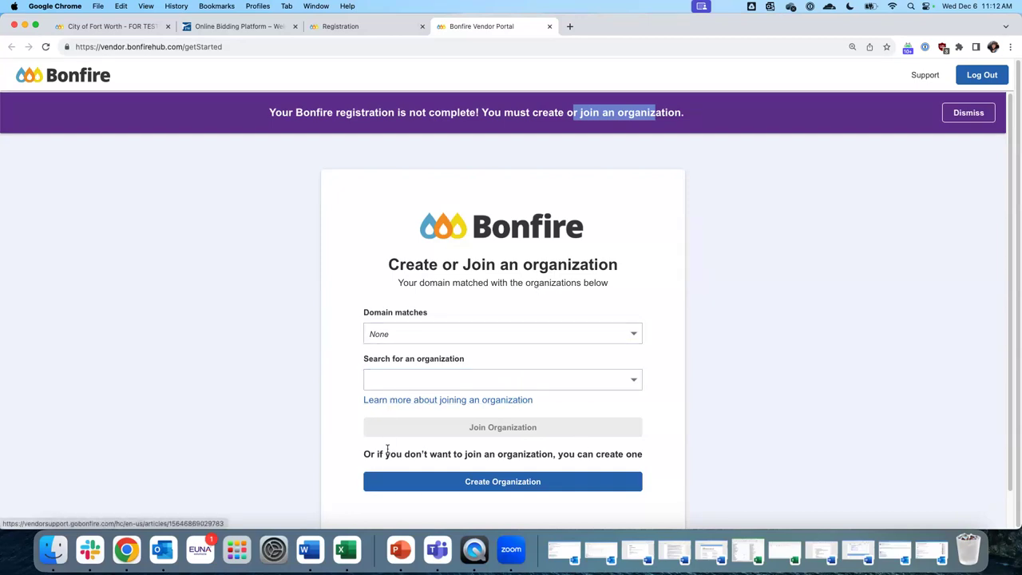
pyautogui.moveTo(441, 455); pyautogui.dragTo(639, 455)
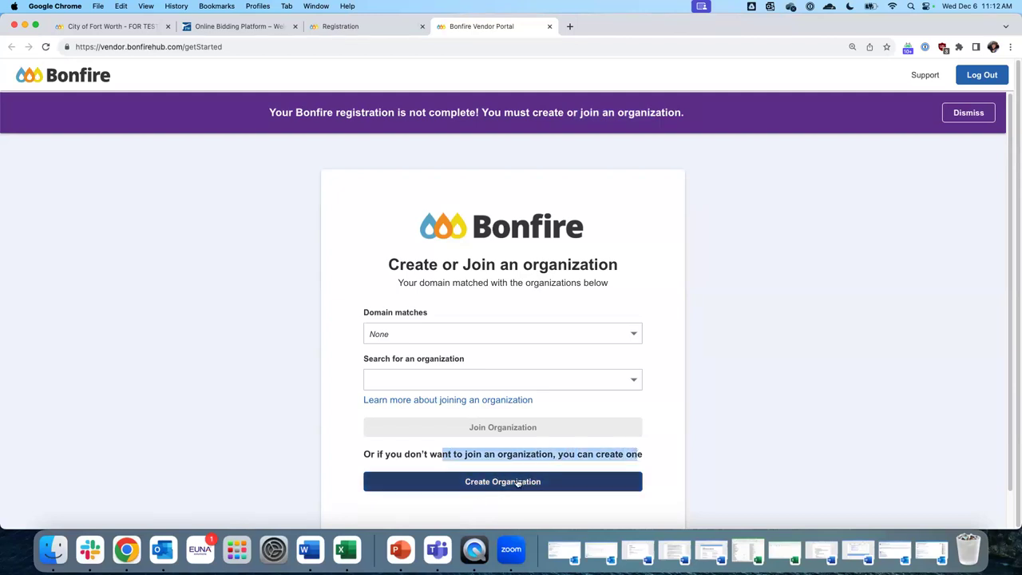
pyautogui.click(359, 278)
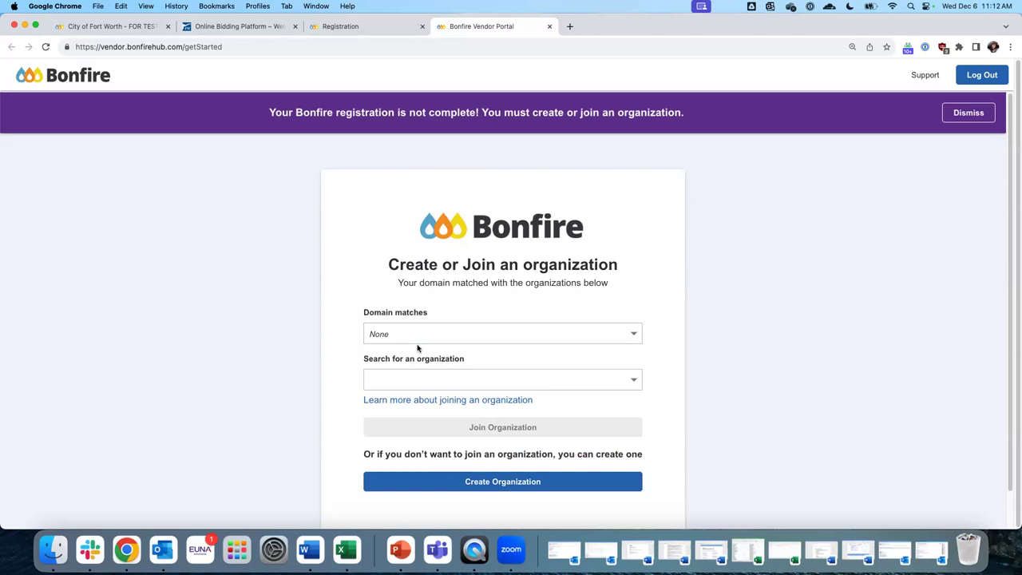
pyautogui.click(378, 381)
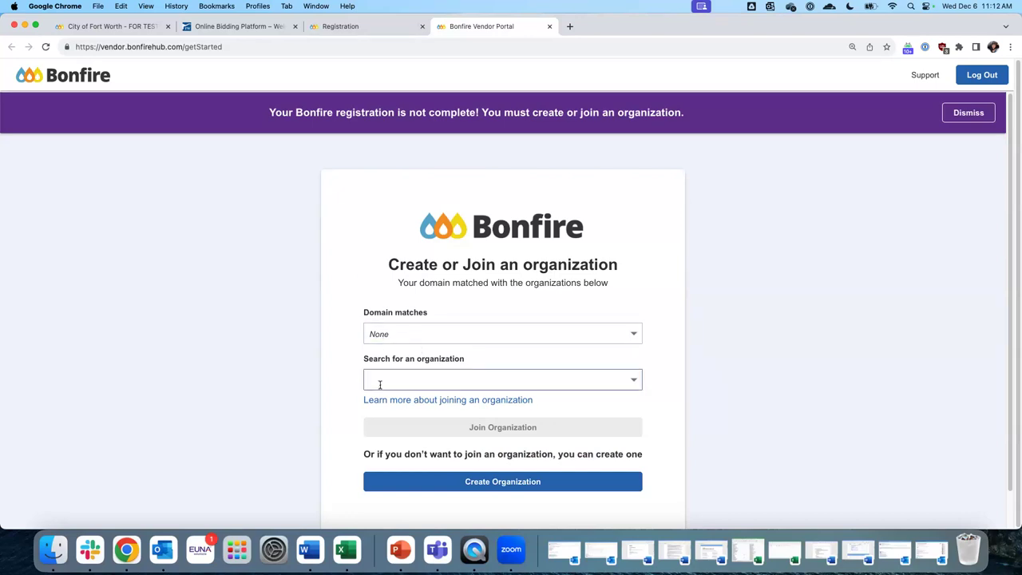
pyautogui.click(429, 381)
pyautogui.write('Inity')
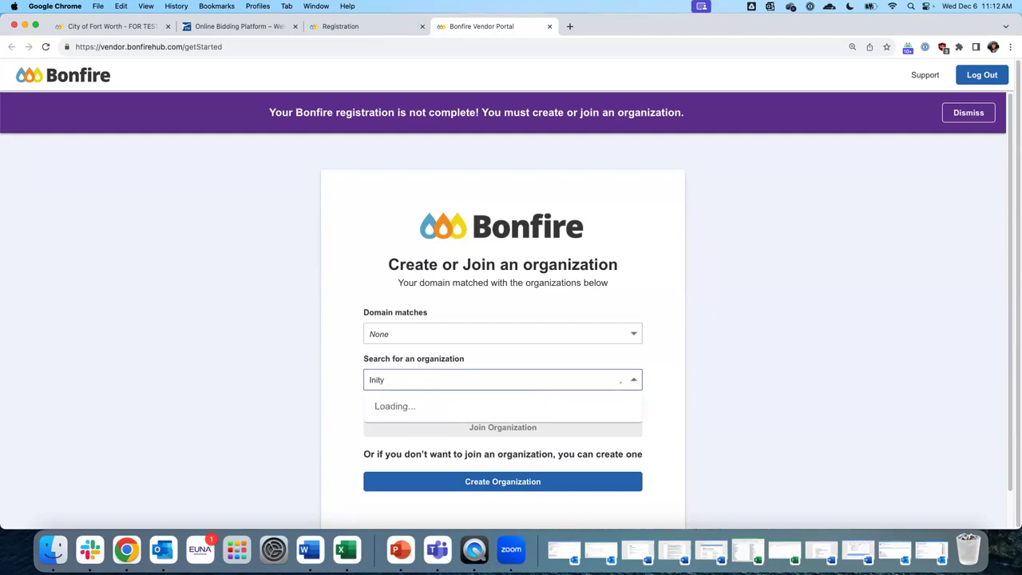
pyautogui.press('BackSpace')
pyautogui.write('ech')
pyautogui.press('Tab')
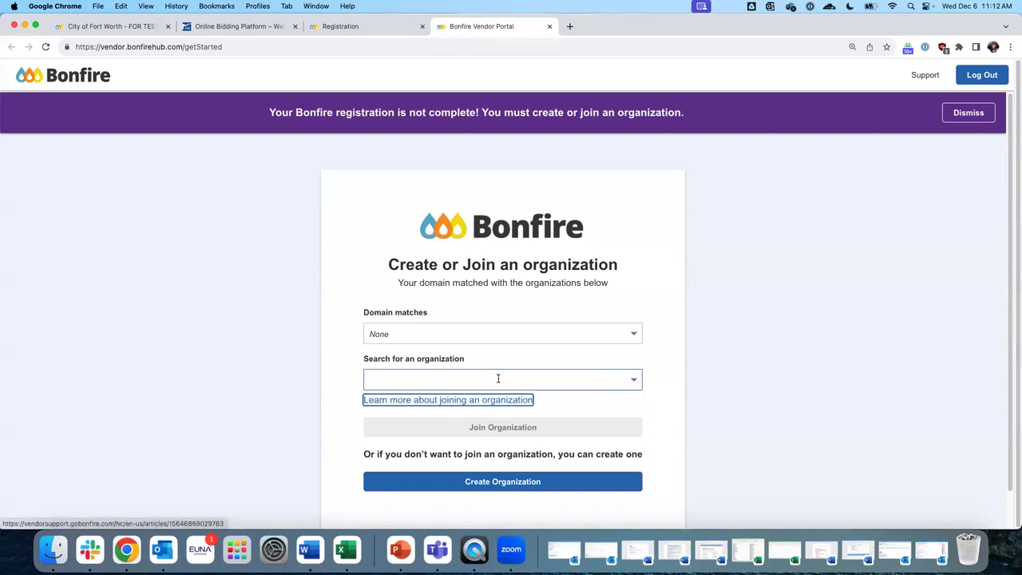
# Keep domain matches at None, pick SPOTTS BROTHERS INC., and dismiss the registration banner
pyautogui.click(397, 337)
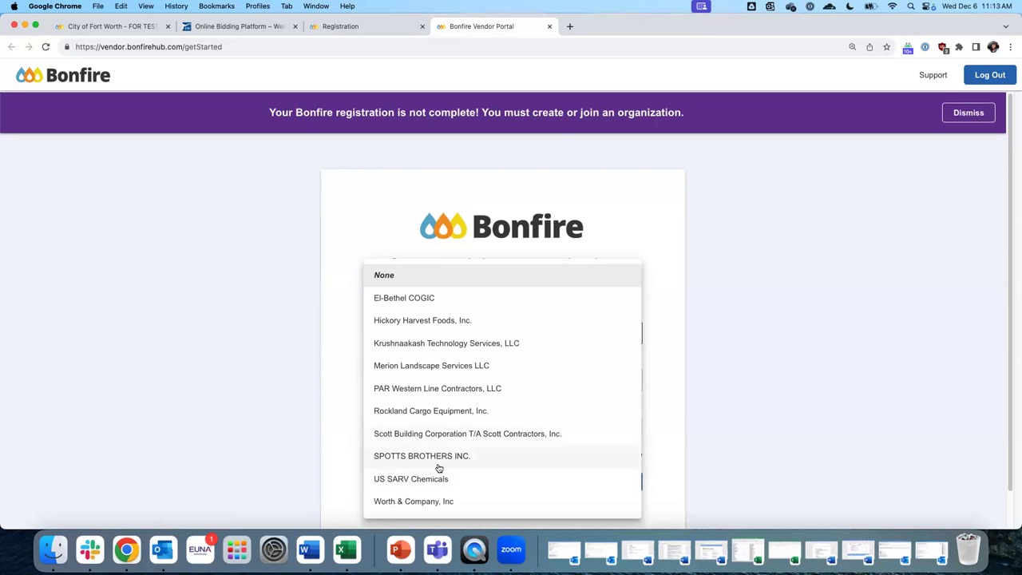
pyautogui.click(256, 376)
pyautogui.click(415, 375)
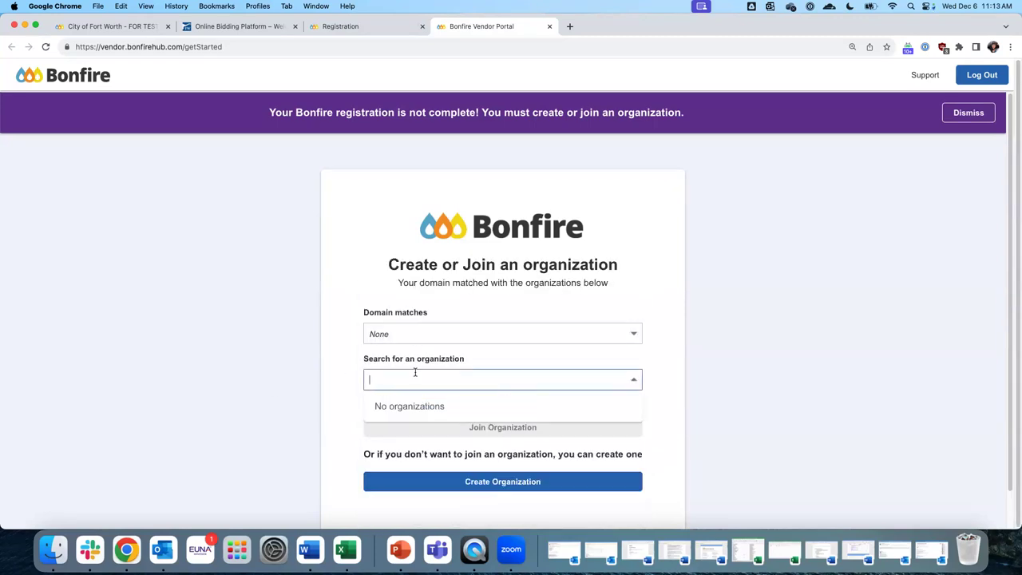
pyautogui.write('SPOTTS')
pyautogui.click(411, 407)
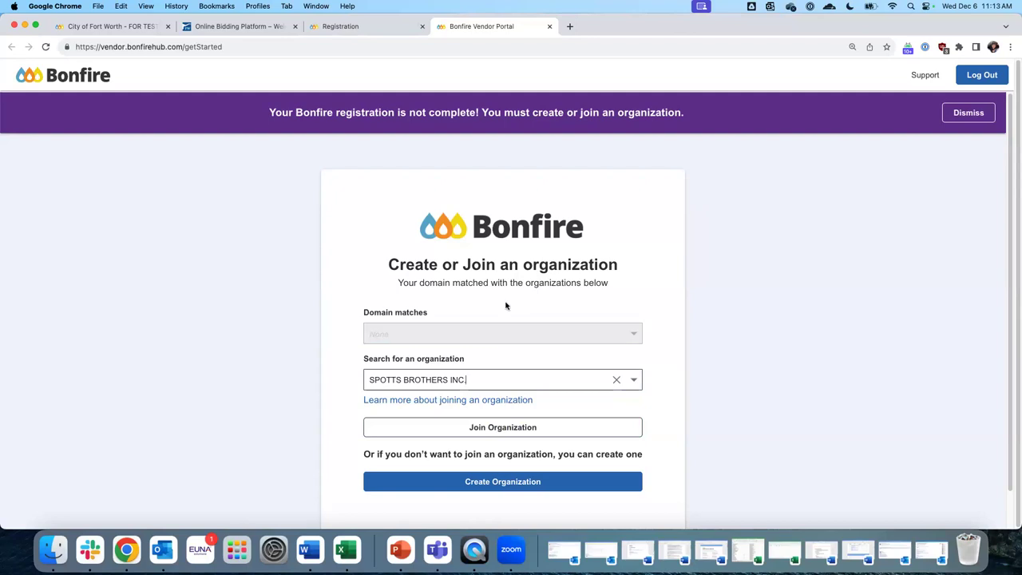
pyautogui.click(967, 112)
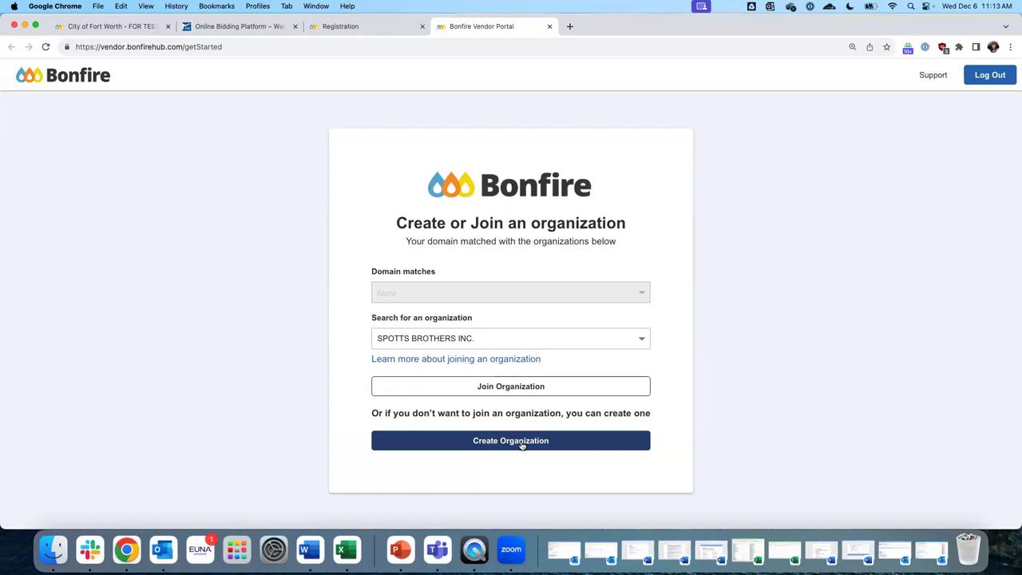
# Start a new organization and describe the business as a small IT consulting firm
pyautogui.click(521, 444)
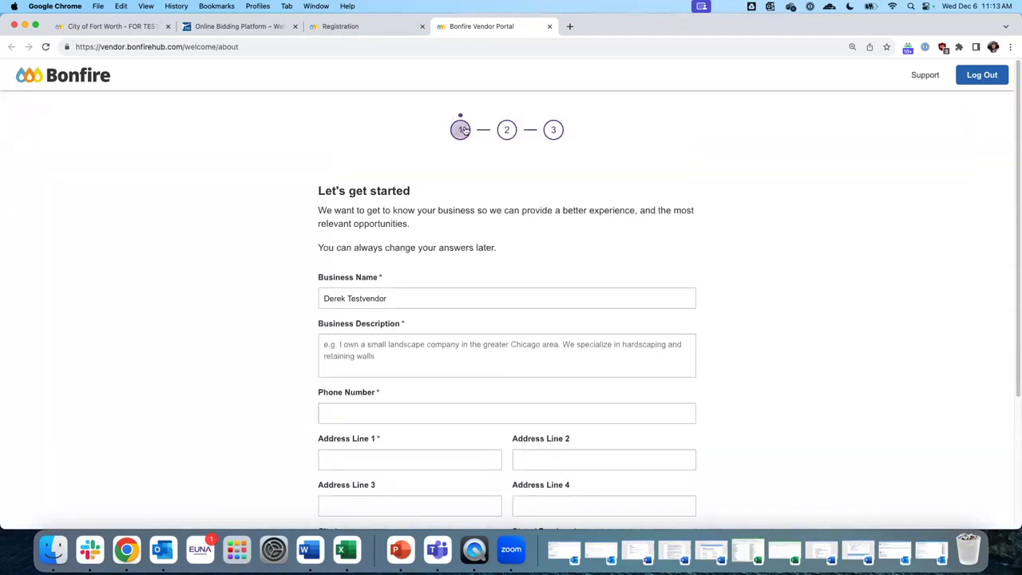
pyautogui.scroll(-3, 628, 221)
pyautogui.click(350, 170)
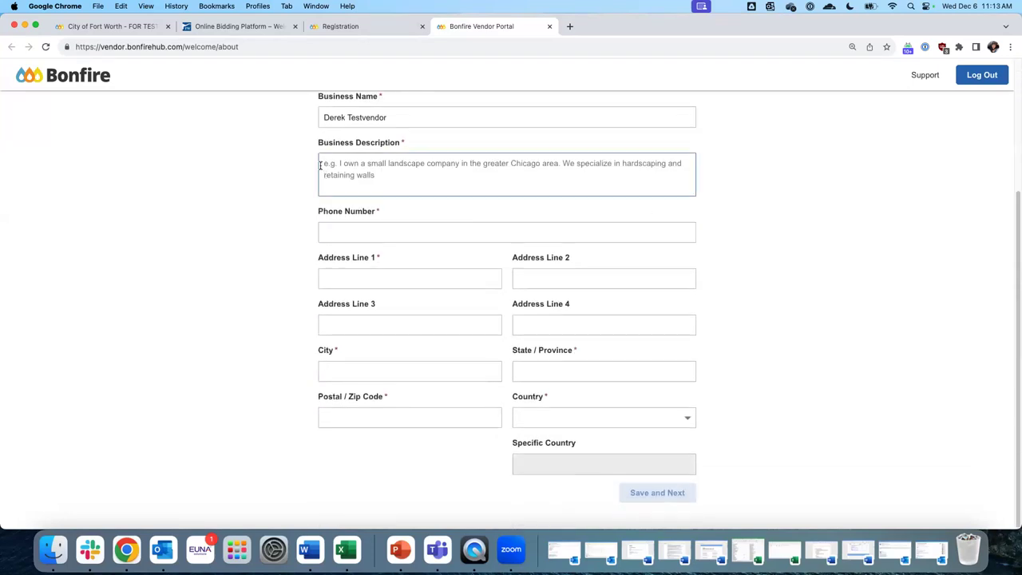
pyautogui.click(304, 162)
pyautogui.click(387, 160)
pyautogui.click(354, 237)
pyautogui.click(442, 374)
pyautogui.click(374, 235)
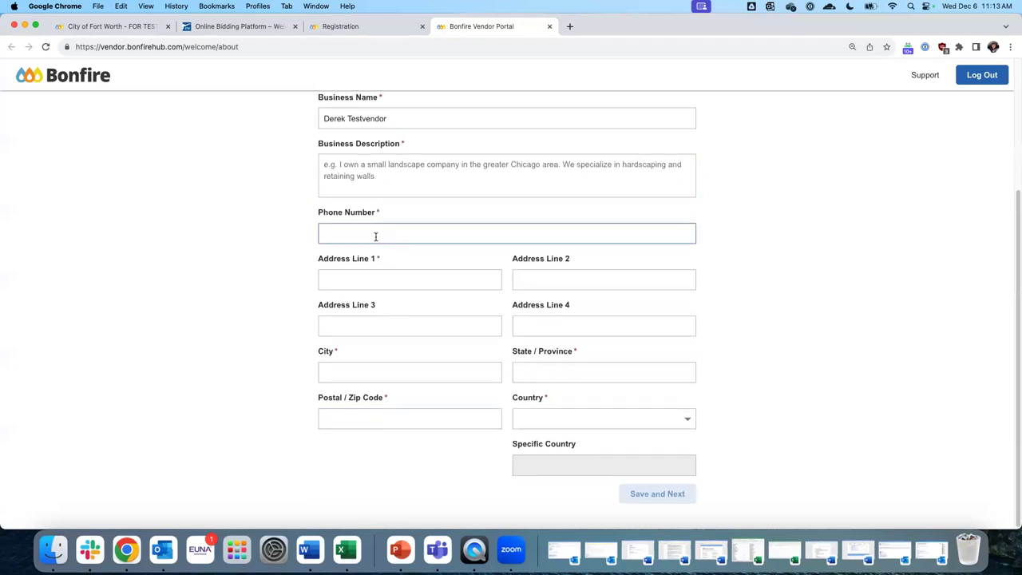
pyautogui.scroll(1, 352, 235)
pyautogui.click(344, 195)
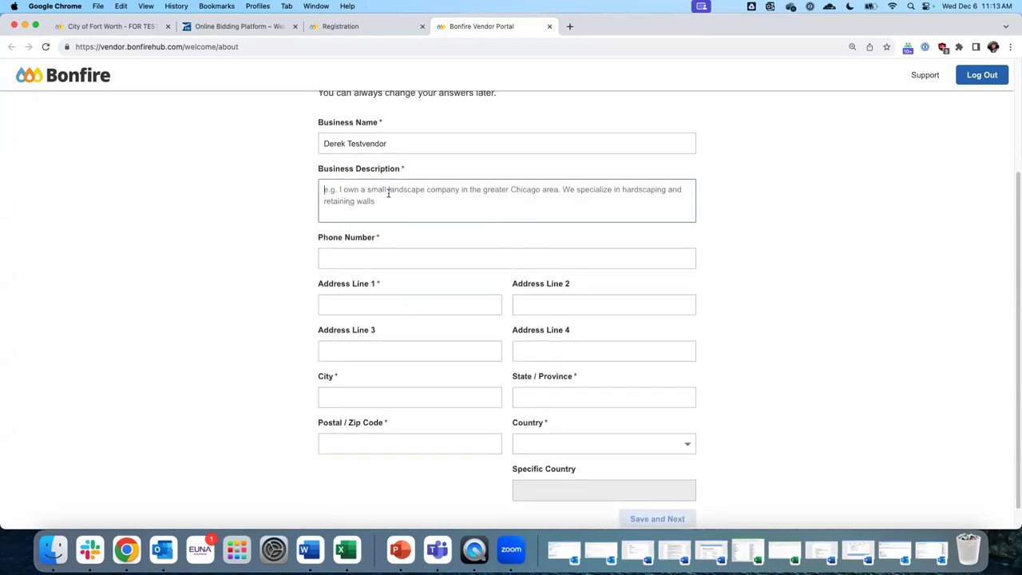
pyautogui.write('I won')
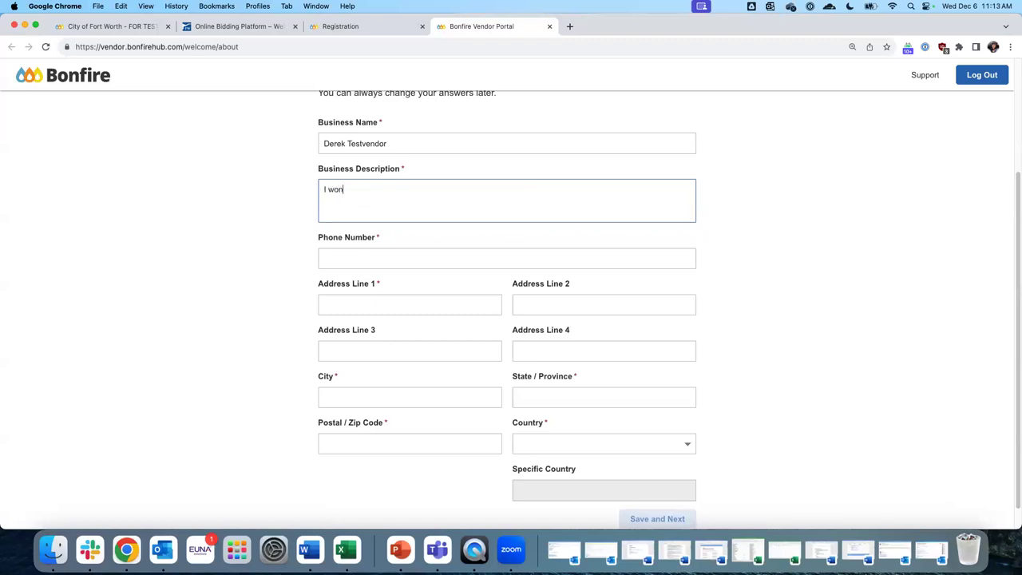
pyautogui.press('BackSpace')
pyautogui.press('BackSpace')
pyautogui.write('own a small; IT consulting firm.')
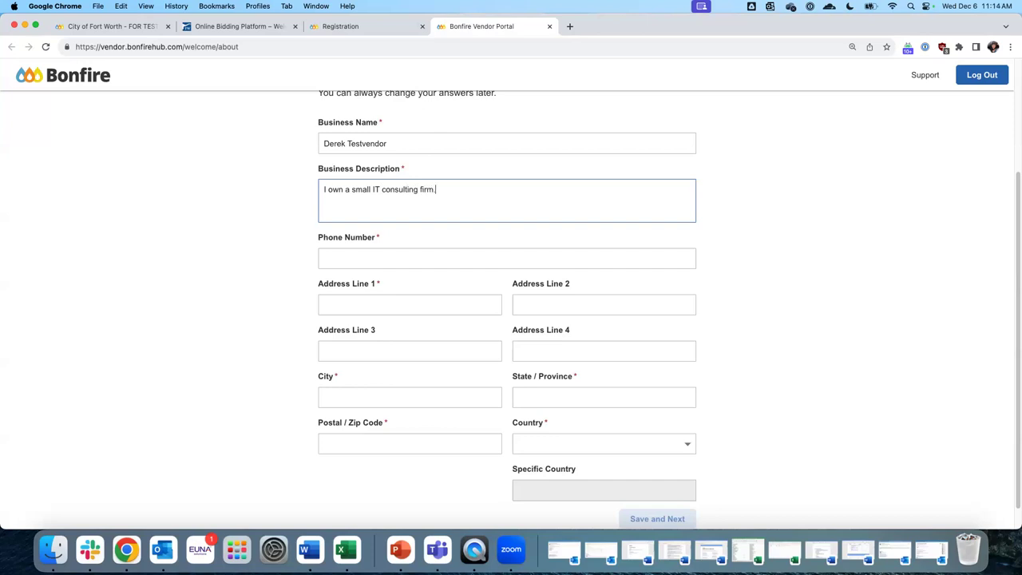
# Enter the business phone number, the street address line, and Fort Worth as city
pyautogui.press('Tab')
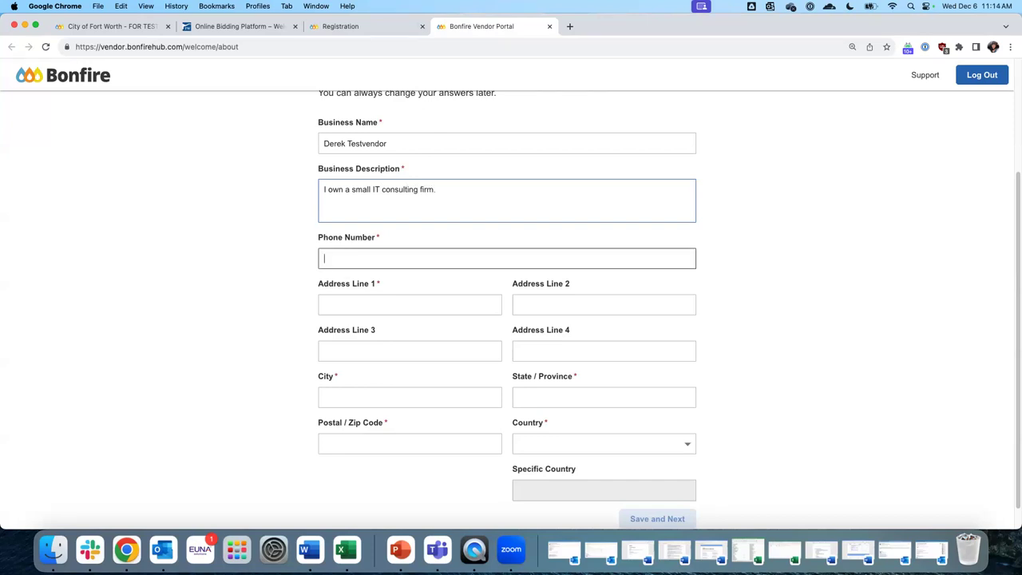
pyautogui.click(410, 305)
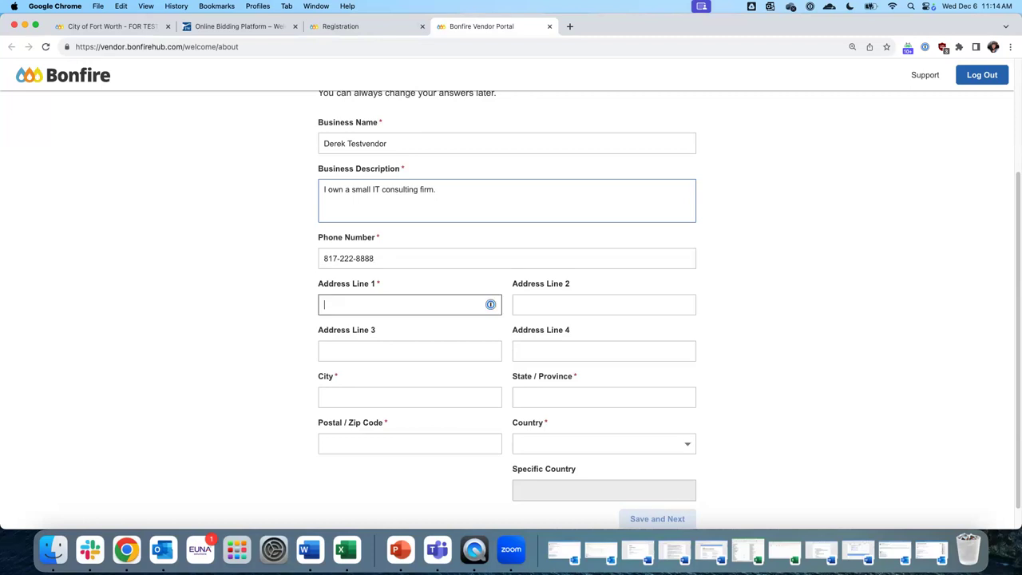
pyautogui.press('Tab')
pyautogui.press('Tab')
pyautogui.press('Tab')
pyautogui.press('Tab')
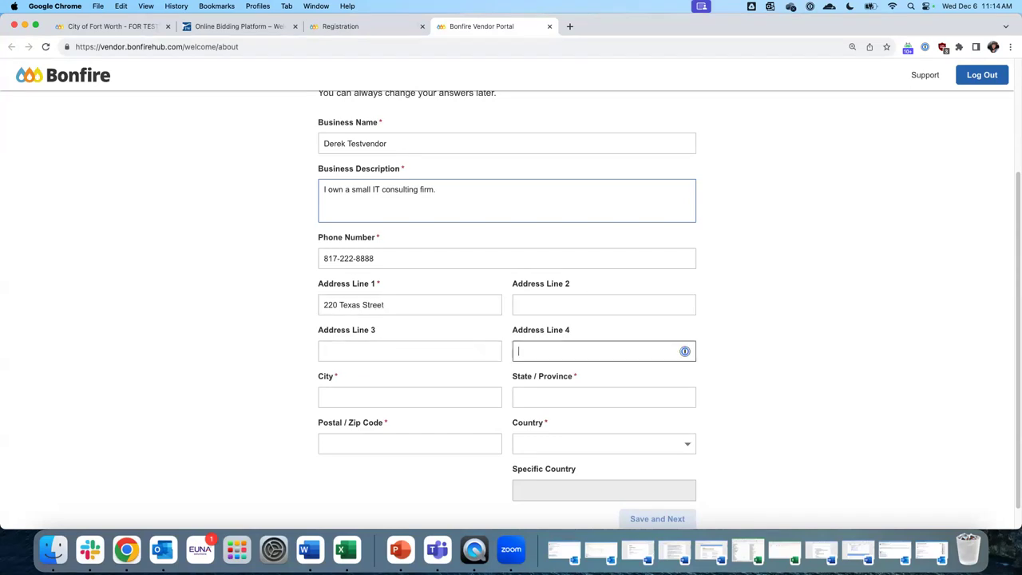
pyautogui.write('Fort Worth')
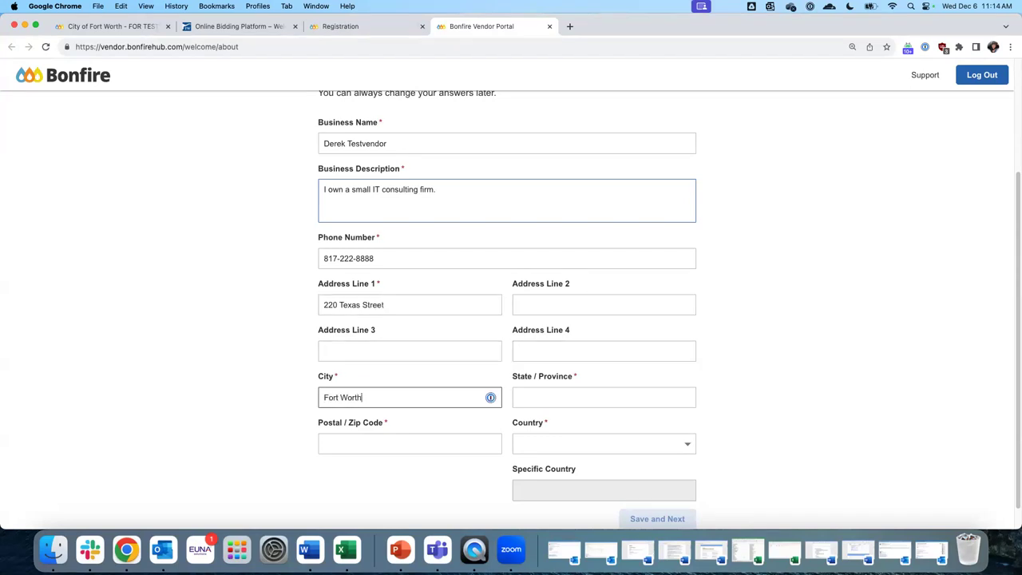
pyautogui.press('Tab')
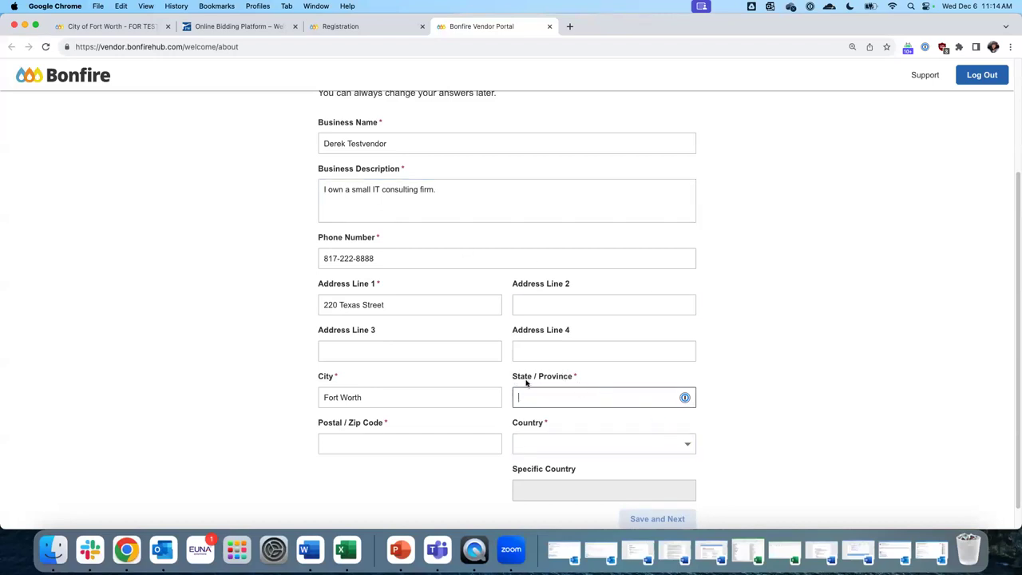
# Set the country to US and the state to Texas, and enter the zip code
pyautogui.click(661, 445)
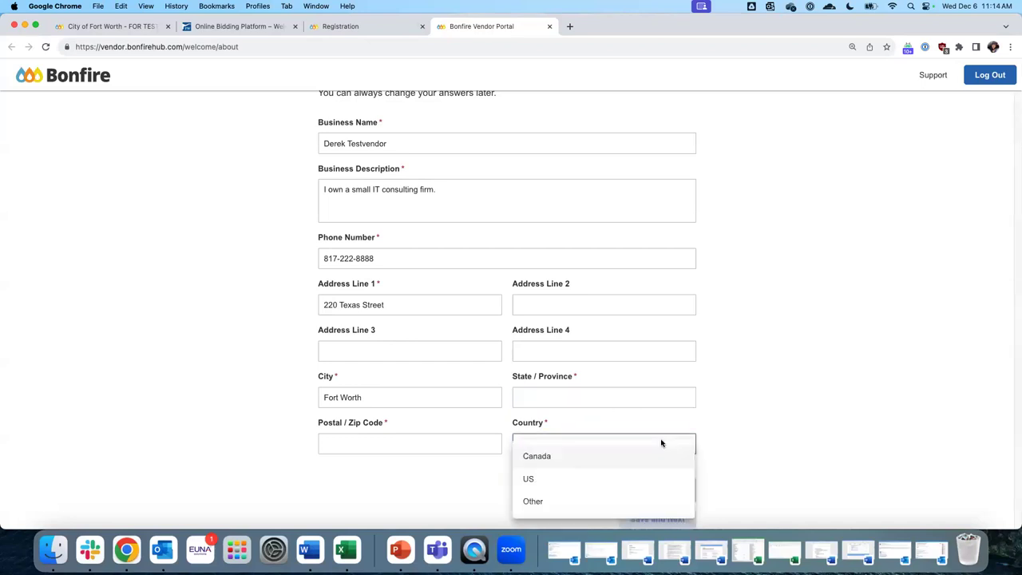
pyautogui.click(527, 480)
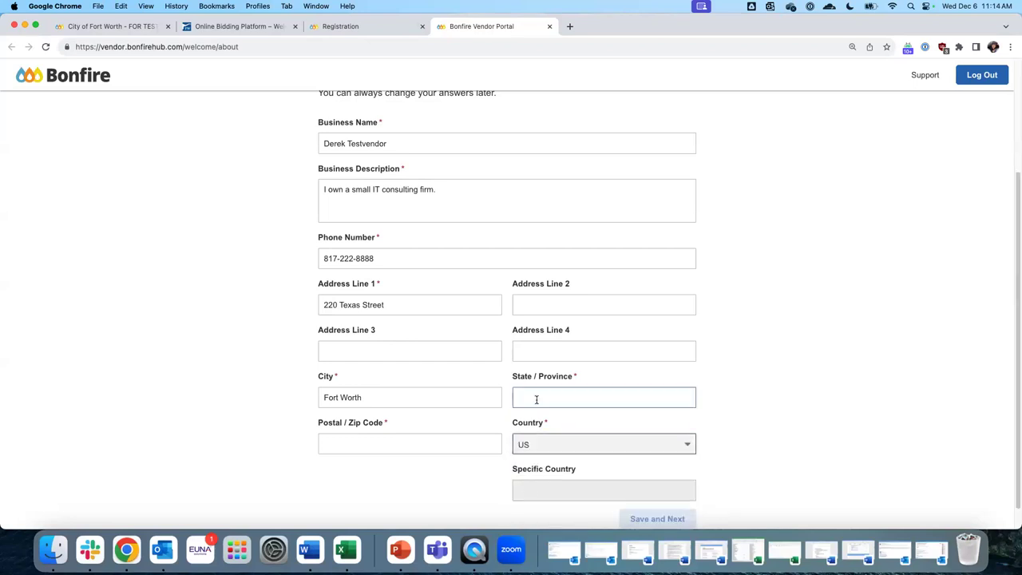
pyautogui.click(537, 397)
pyautogui.write('te')
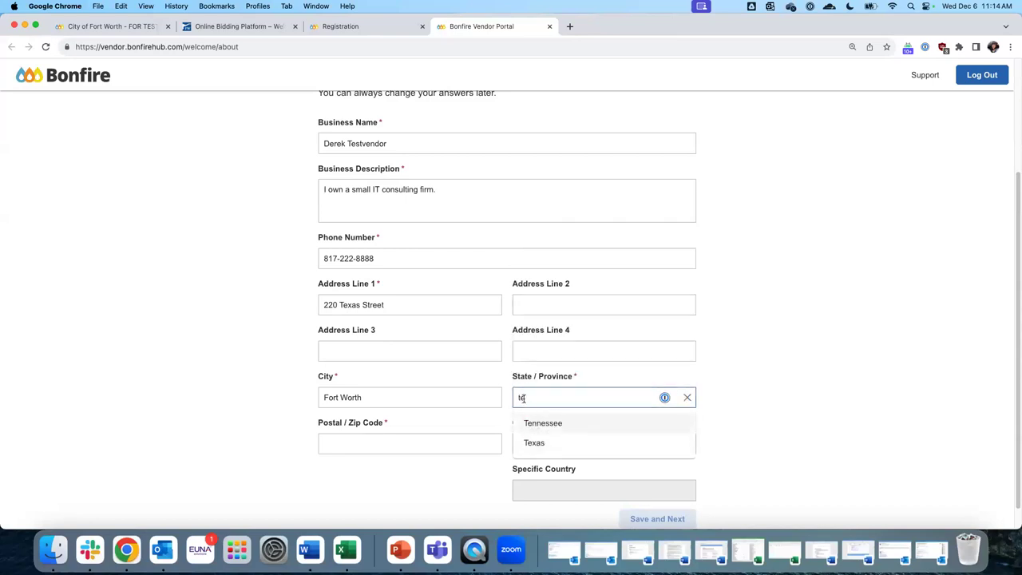
pyautogui.click(540, 443)
pyautogui.click(357, 439)
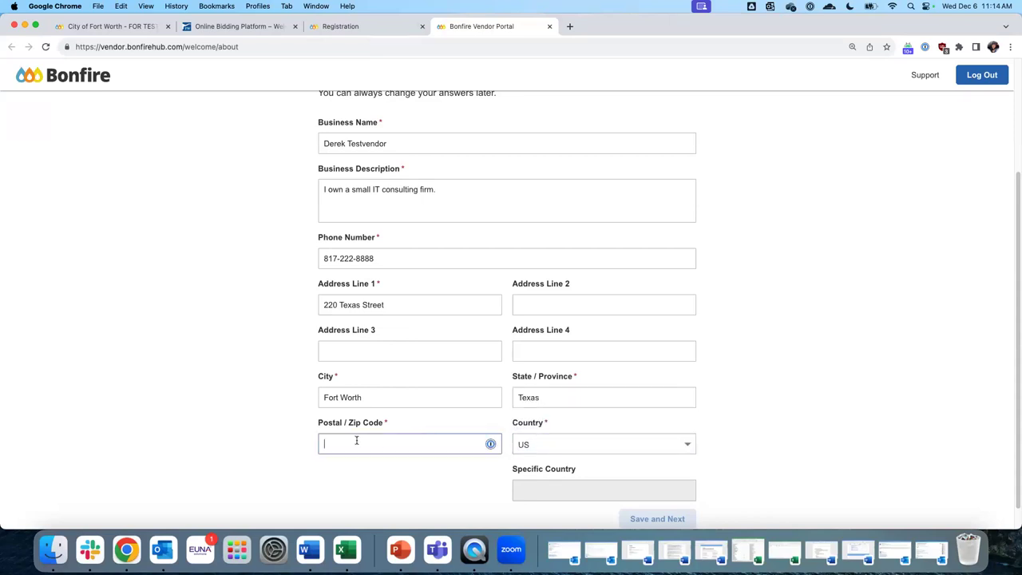
pyautogui.write('76102')
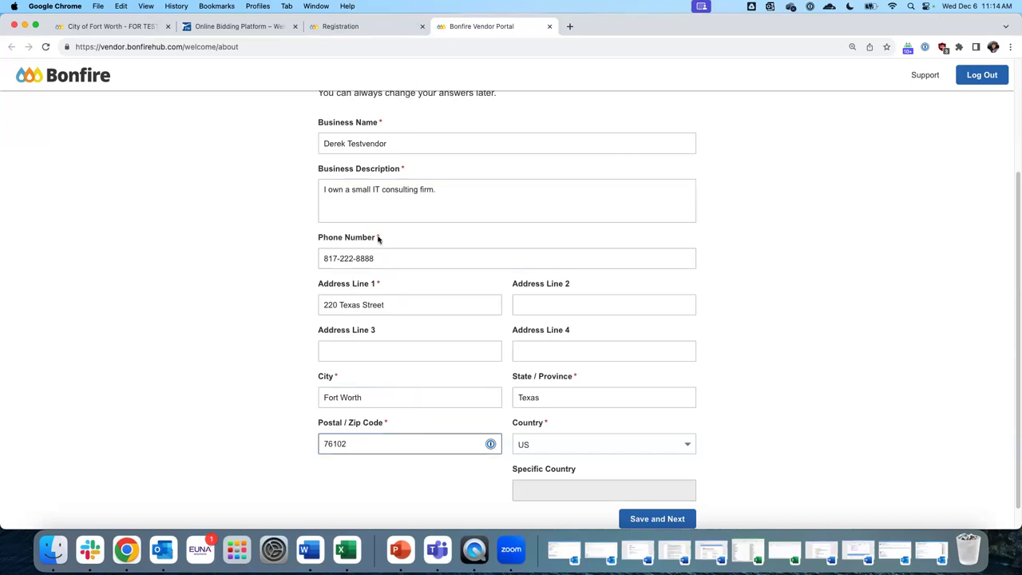
pyautogui.scroll(1, 395, 249)
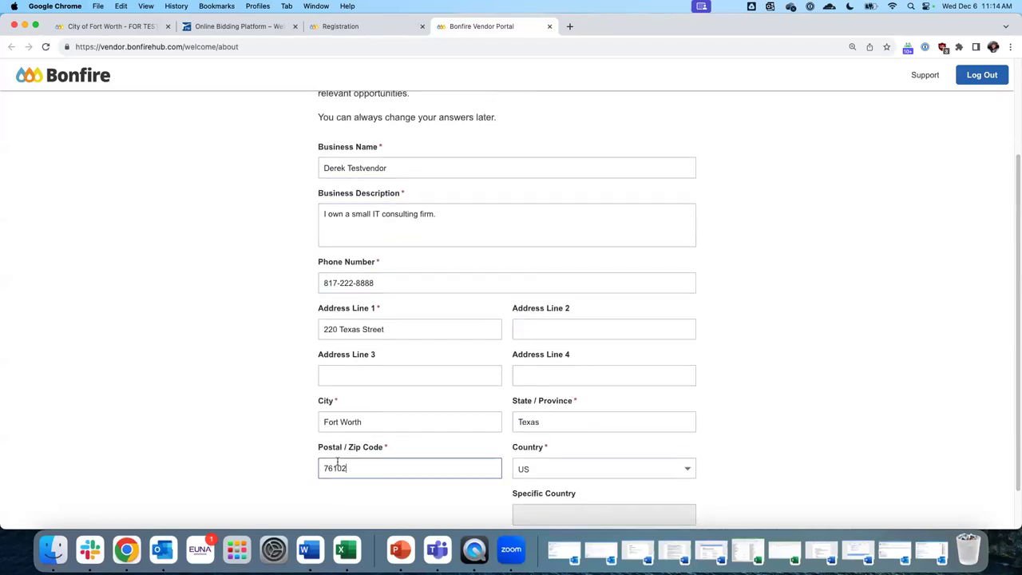
pyautogui.scroll(-2, 494, 374)
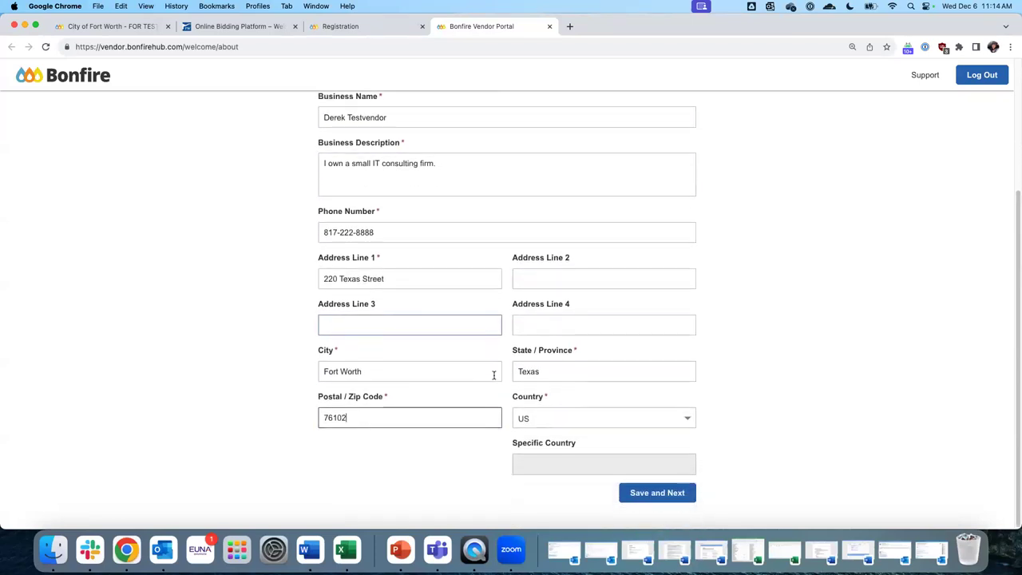
# Save the profile, choose 11-50 employees and the Consultant role, and save the business step
pyautogui.click(647, 495)
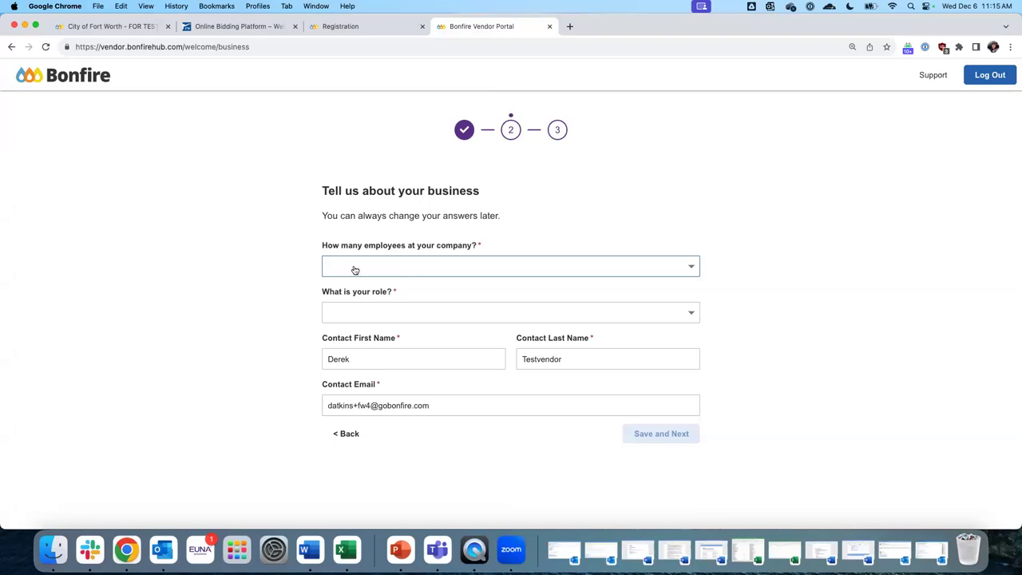
pyautogui.click(464, 266)
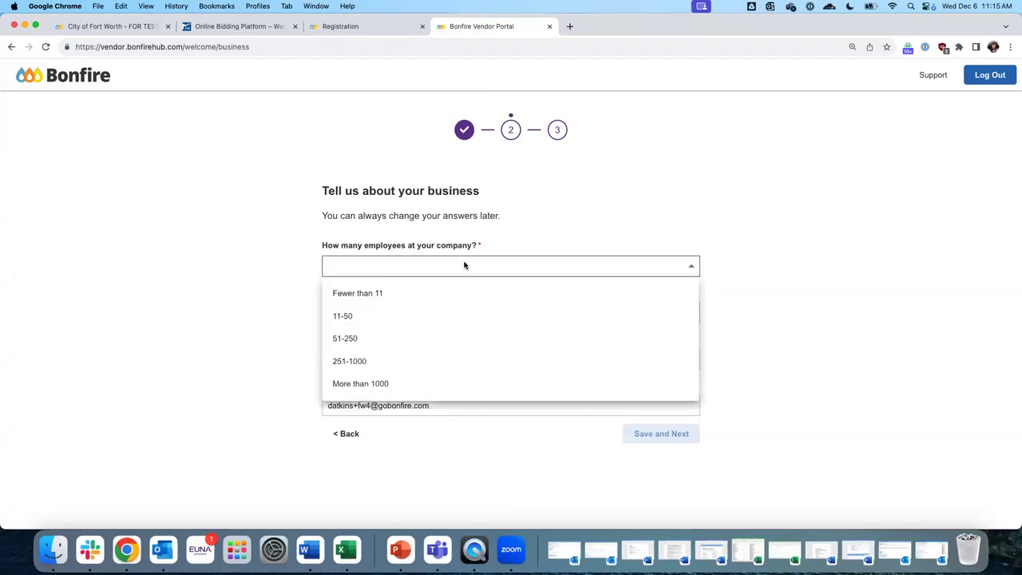
pyautogui.click(376, 318)
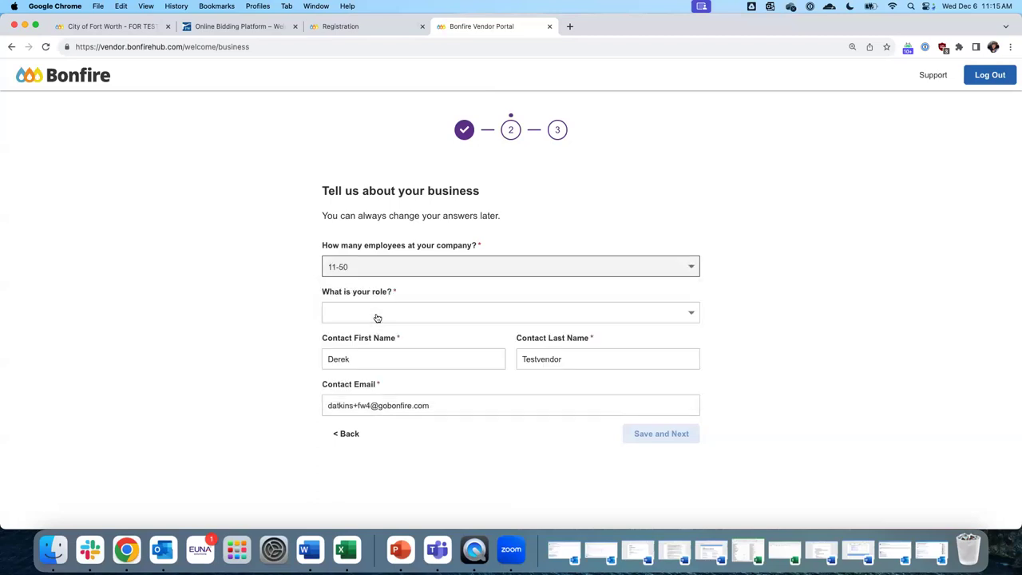
pyautogui.click(377, 318)
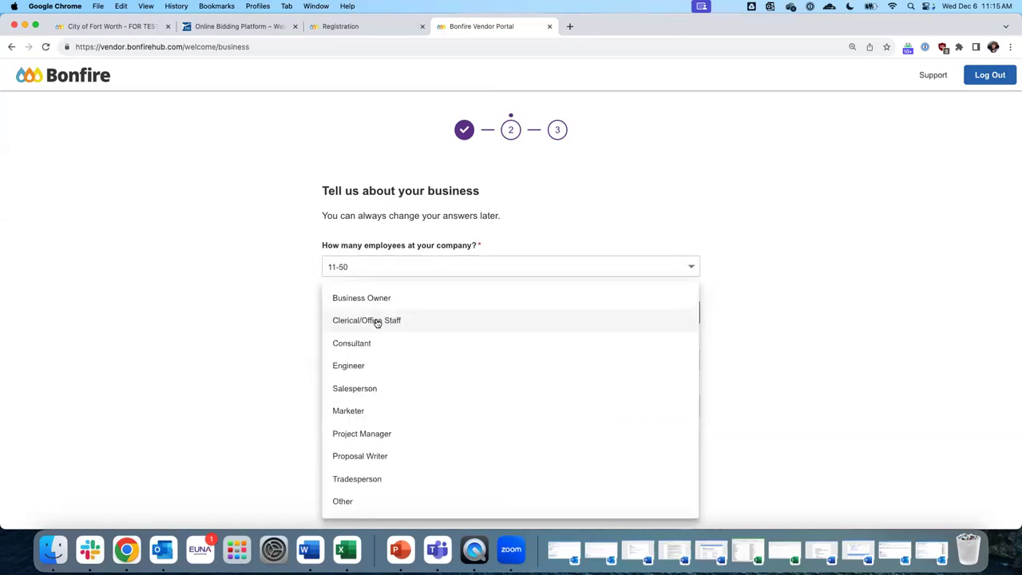
pyautogui.click(384, 345)
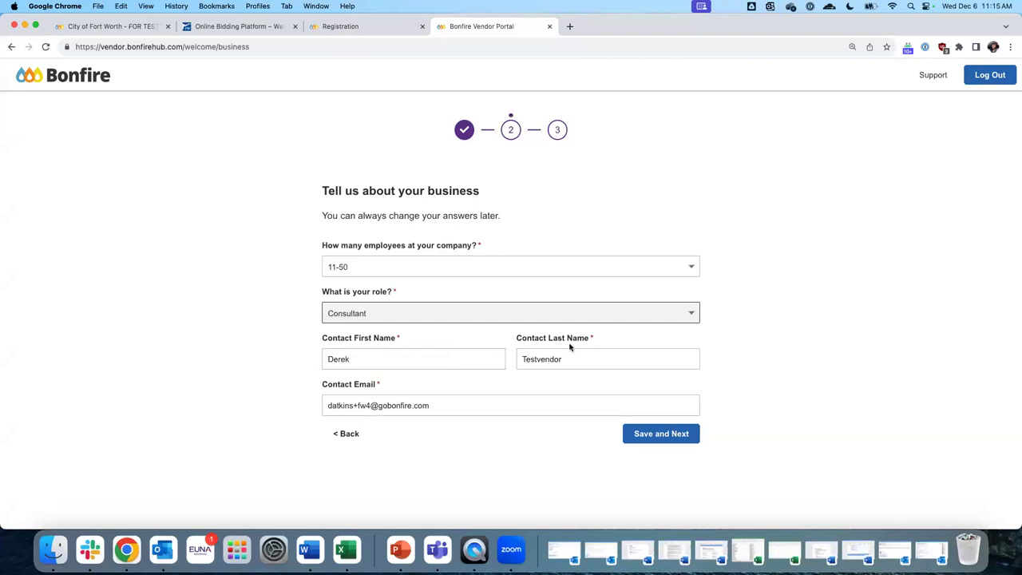
pyautogui.click(667, 443)
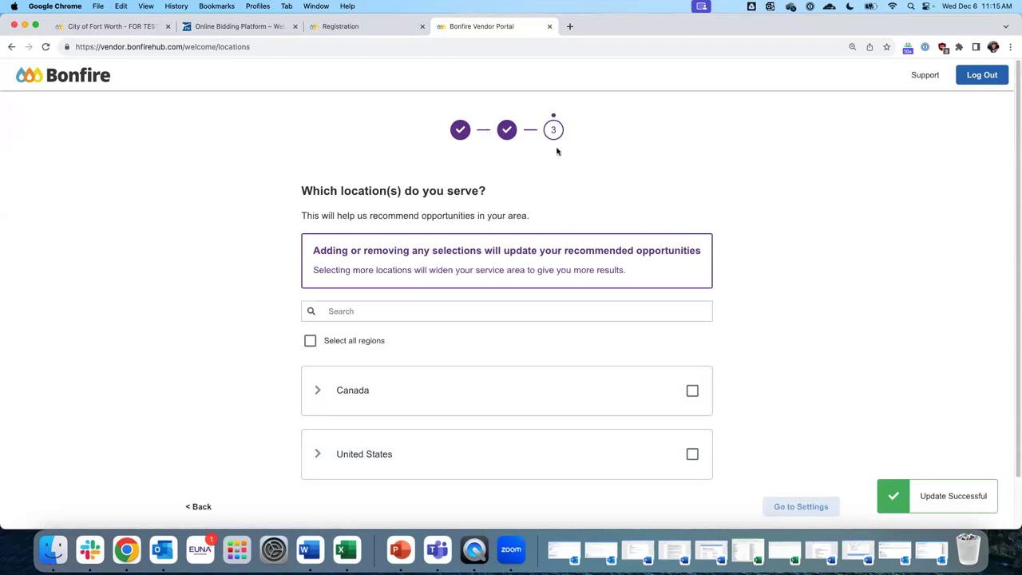
# Expand United States in the service locations list to show its individual states
pyautogui.scroll(-1, 410, 254)
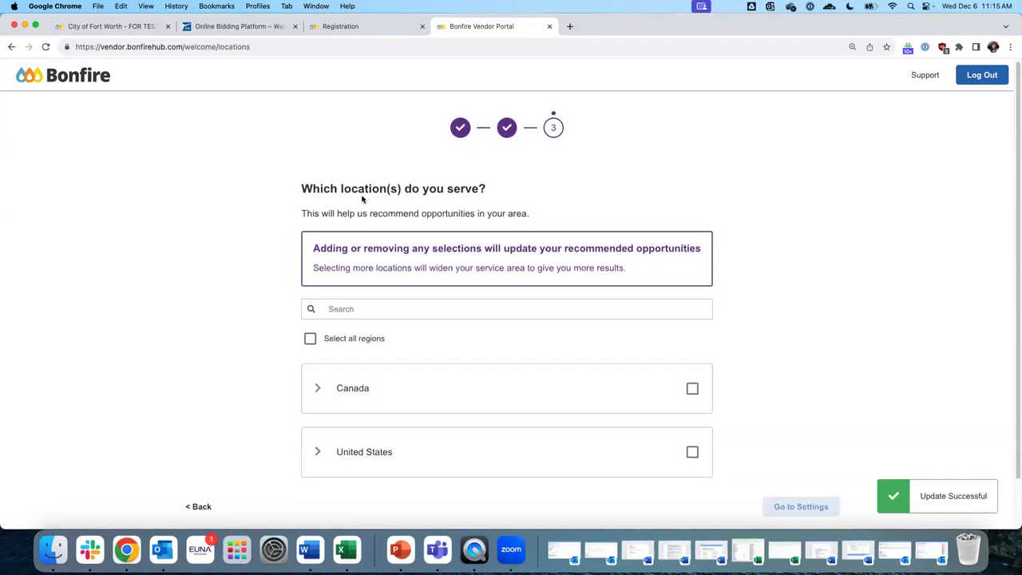
pyautogui.scroll(-2, 453, 206)
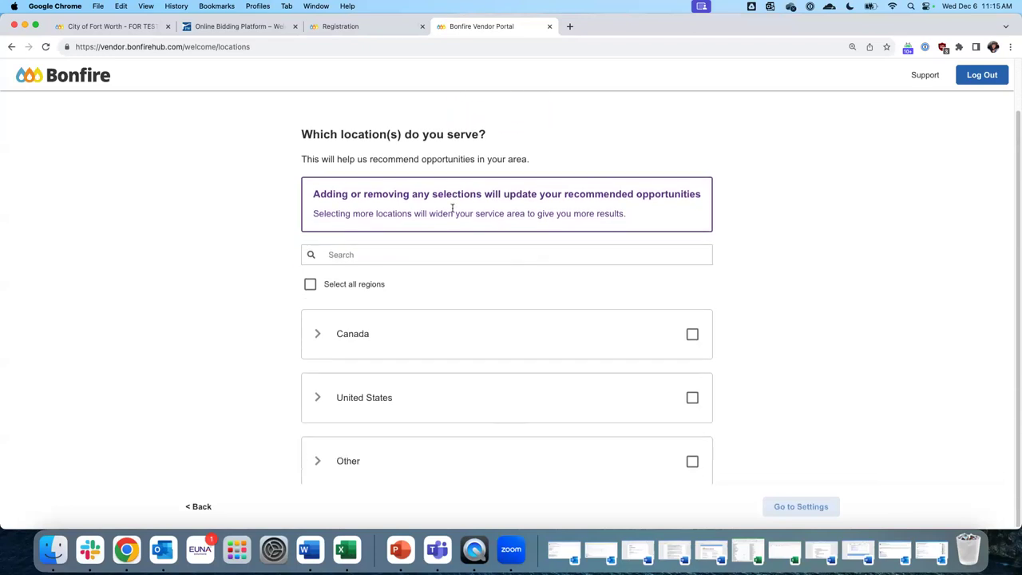
pyautogui.click(693, 398)
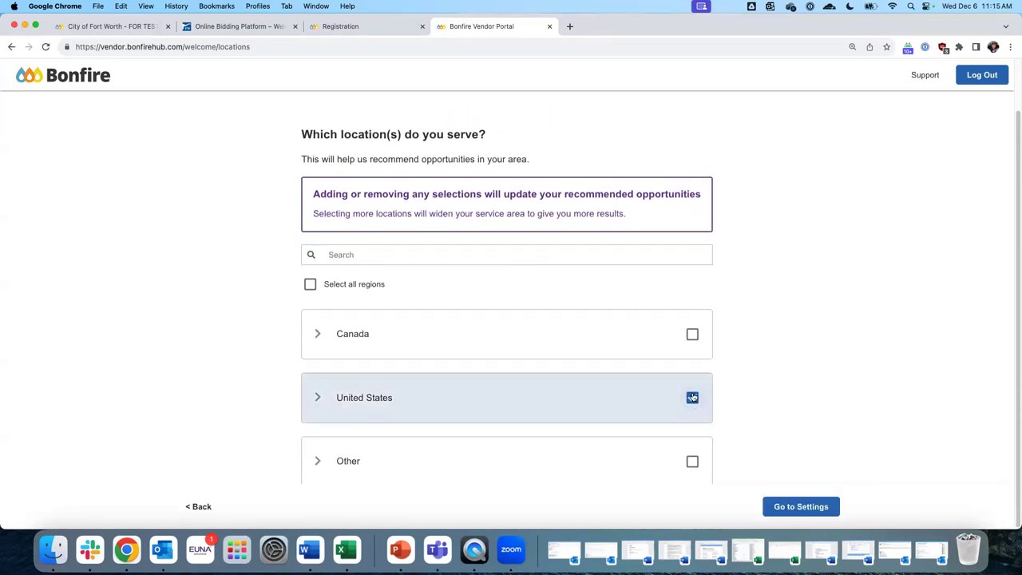
pyautogui.click(692, 398)
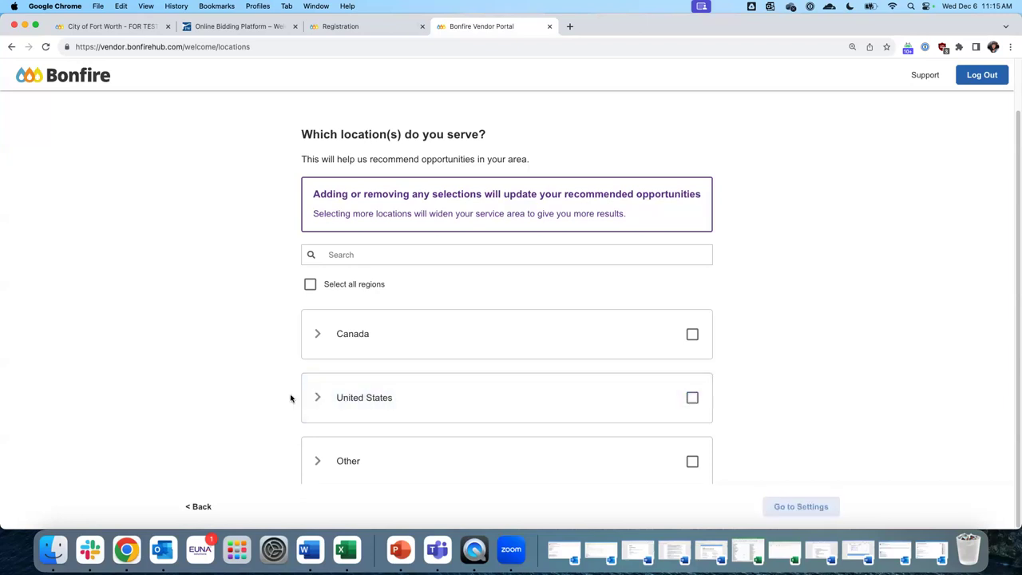
pyautogui.click(317, 397)
pyautogui.scroll(-5, 415, 297)
pyautogui.scroll(2, 416, 228)
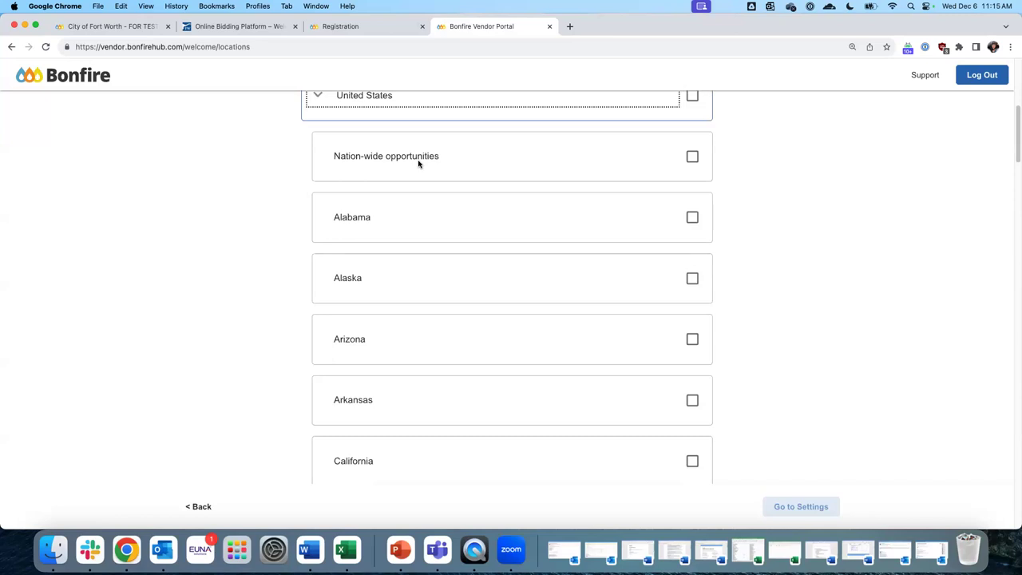
pyautogui.scroll(-8, 473, 267)
pyautogui.scroll(-15, 473, 267)
pyautogui.scroll(-6, 569, 357)
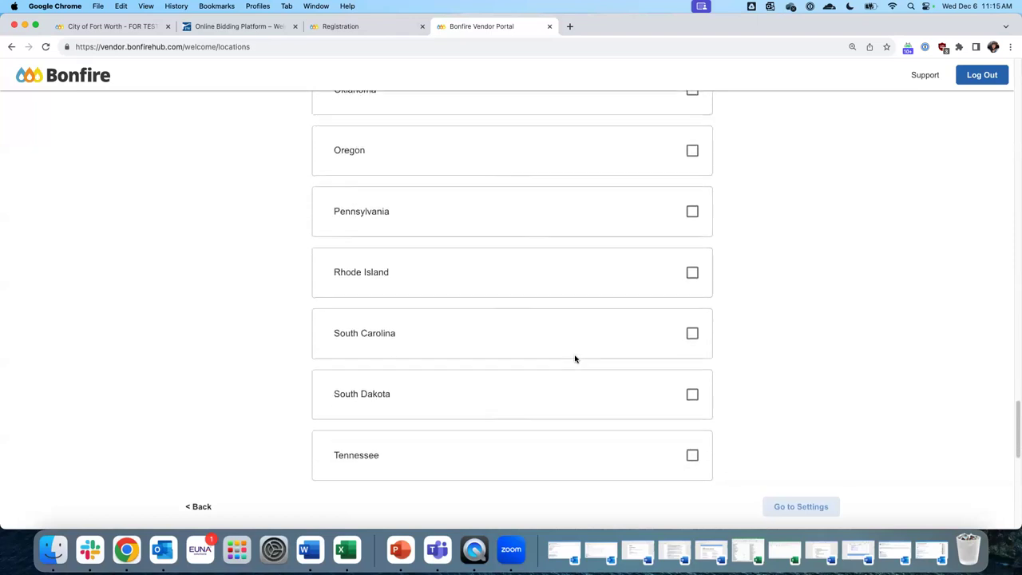
pyautogui.scroll(-3, 575, 359)
# Mark Texas and New Mexico as served locations and go to Settings
pyautogui.click(692, 318)
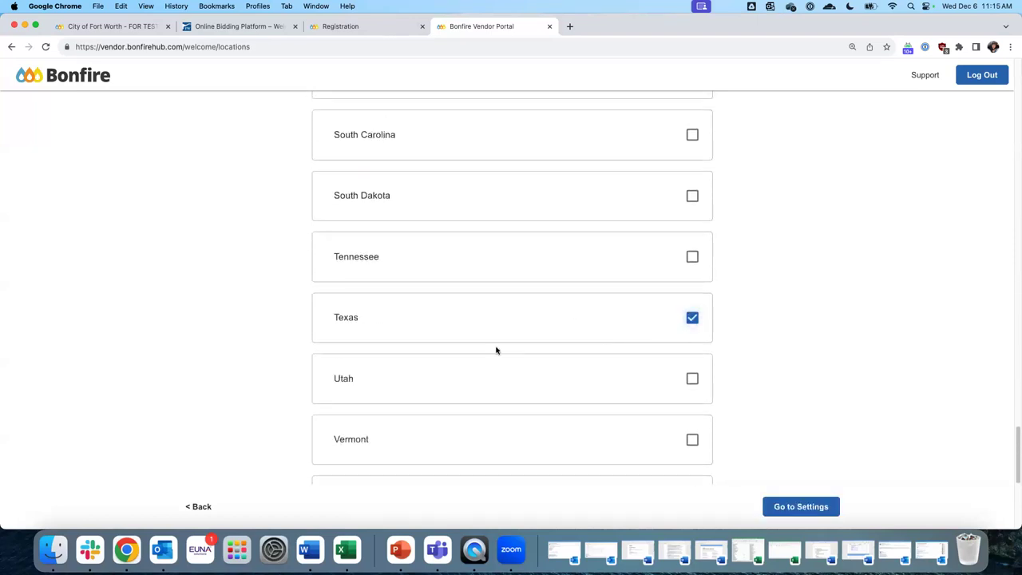
pyautogui.scroll(9, 496, 350)
pyautogui.scroll(1, 511, 332)
pyautogui.click(692, 186)
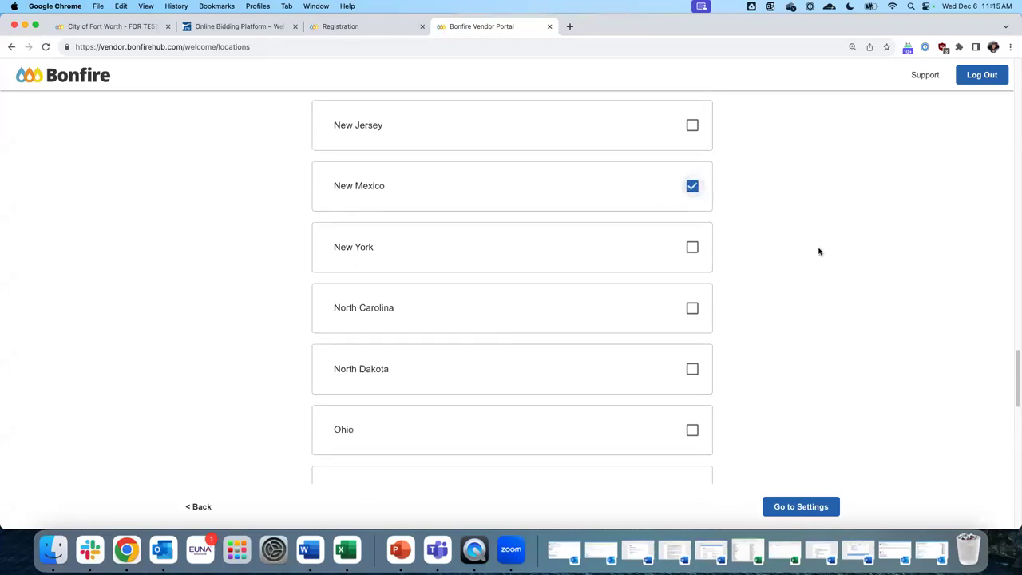
pyautogui.scroll(-12, 570, 281)
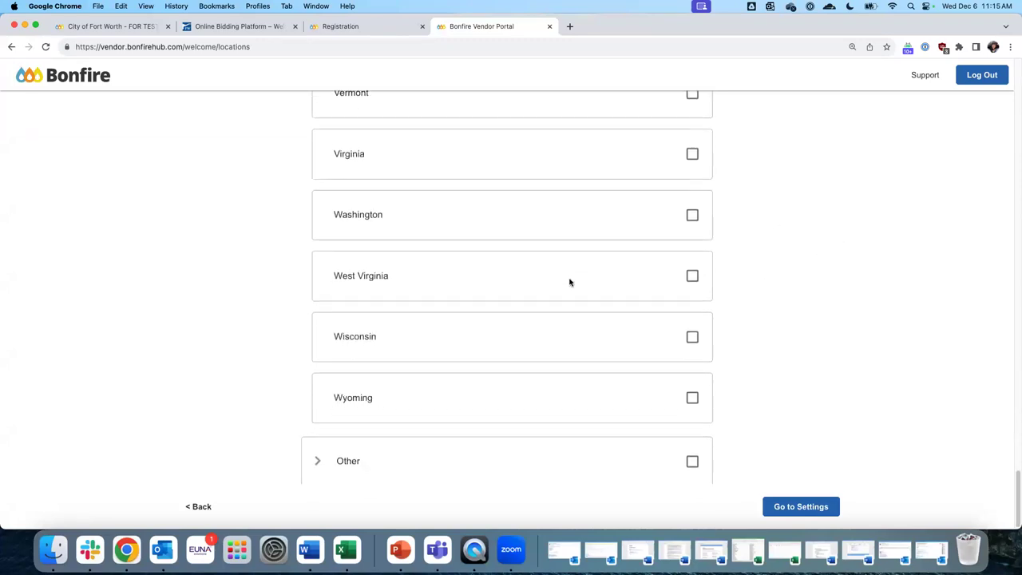
pyautogui.scroll(12, 675, 289)
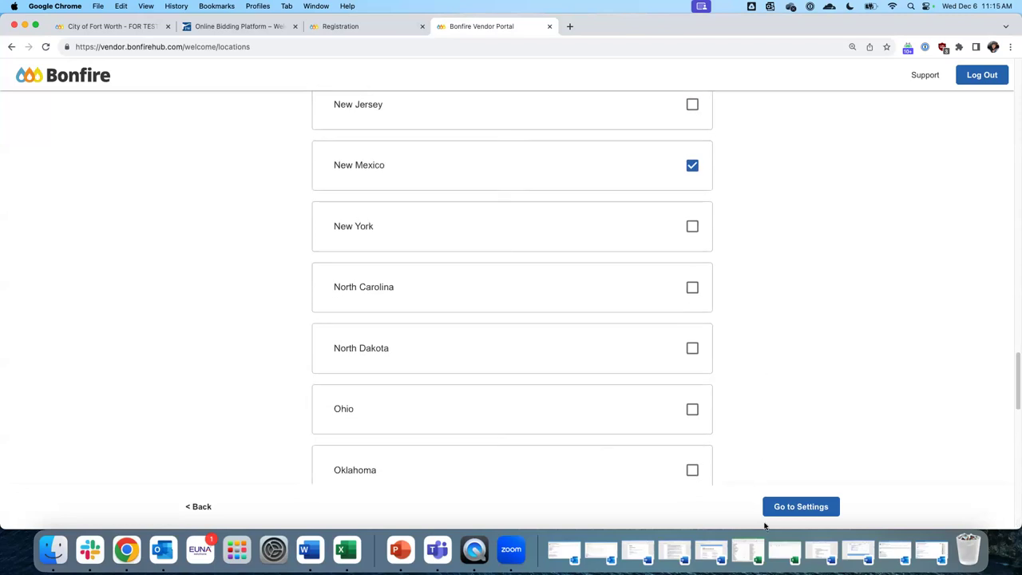
pyautogui.scroll(20, 735, 302)
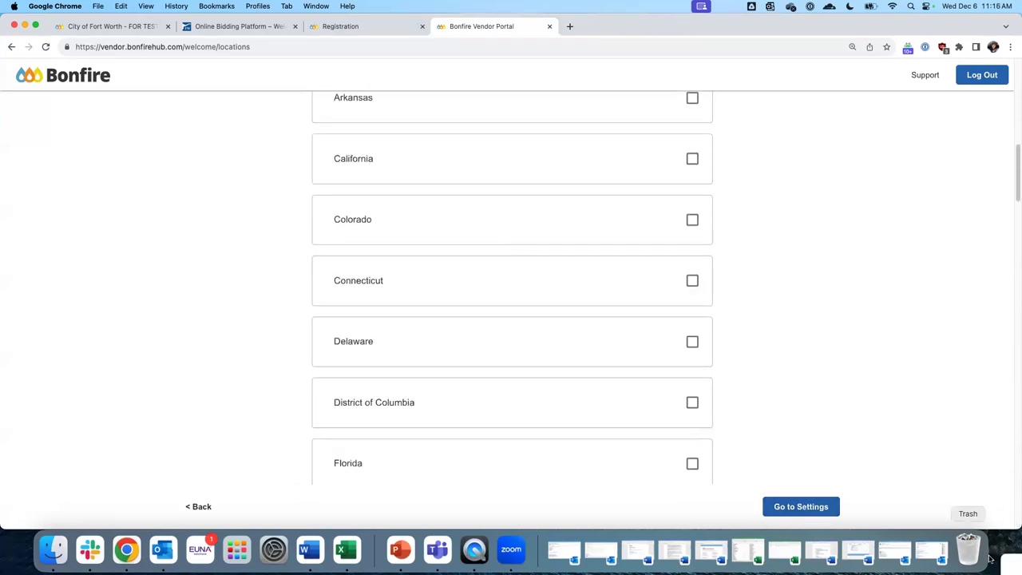
pyautogui.scroll(8, 949, 497)
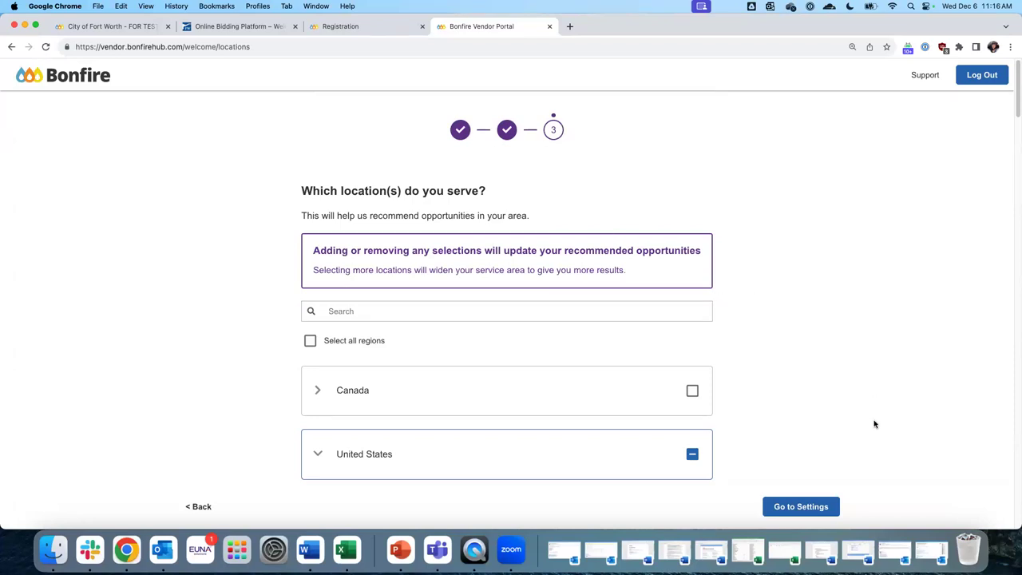
pyautogui.click(814, 507)
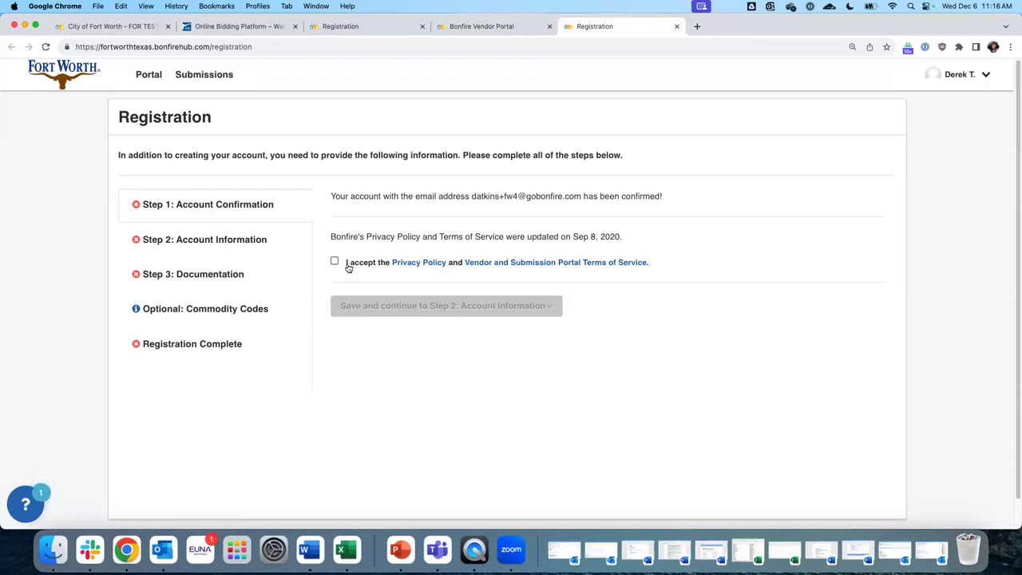
# Accept the Privacy Policy and Terms of Service and save Step 1
pyautogui.click(334, 261)
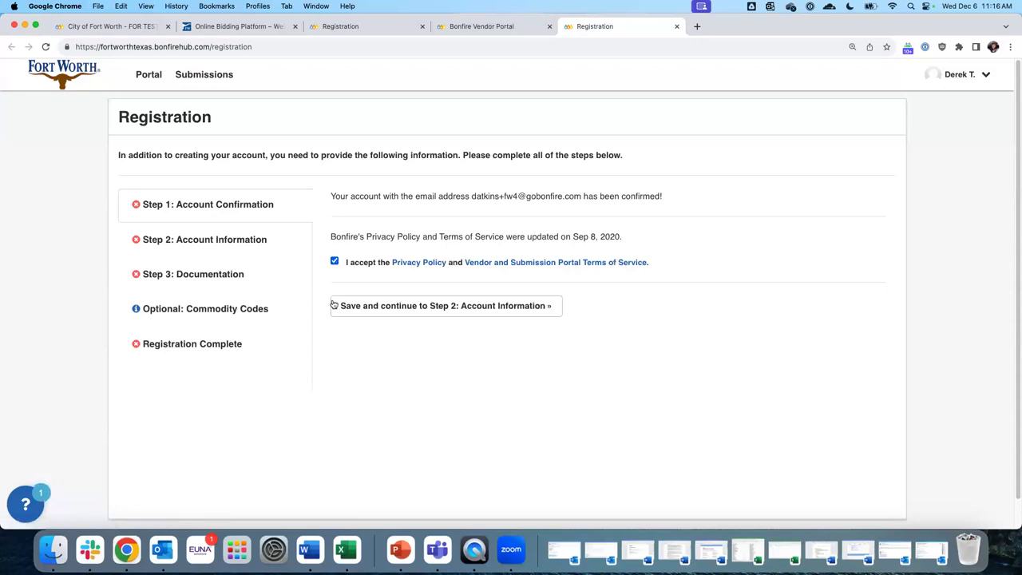
pyautogui.click(502, 311)
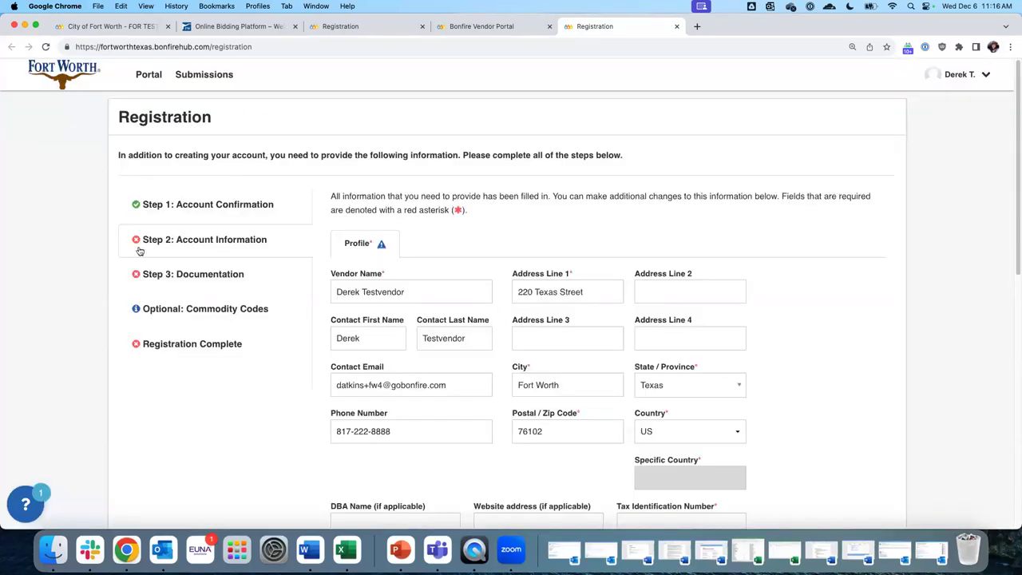
# Enter 'Fort Worth IT Consultants' as the DBA Name on the Account Information step
pyautogui.scroll(-1, 361, 359)
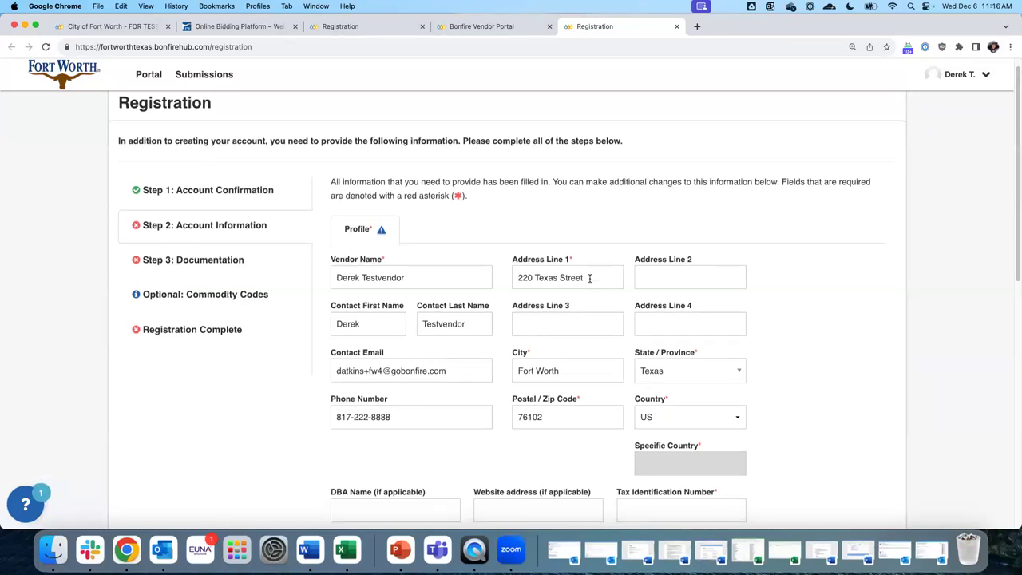
pyautogui.scroll(-5, 590, 278)
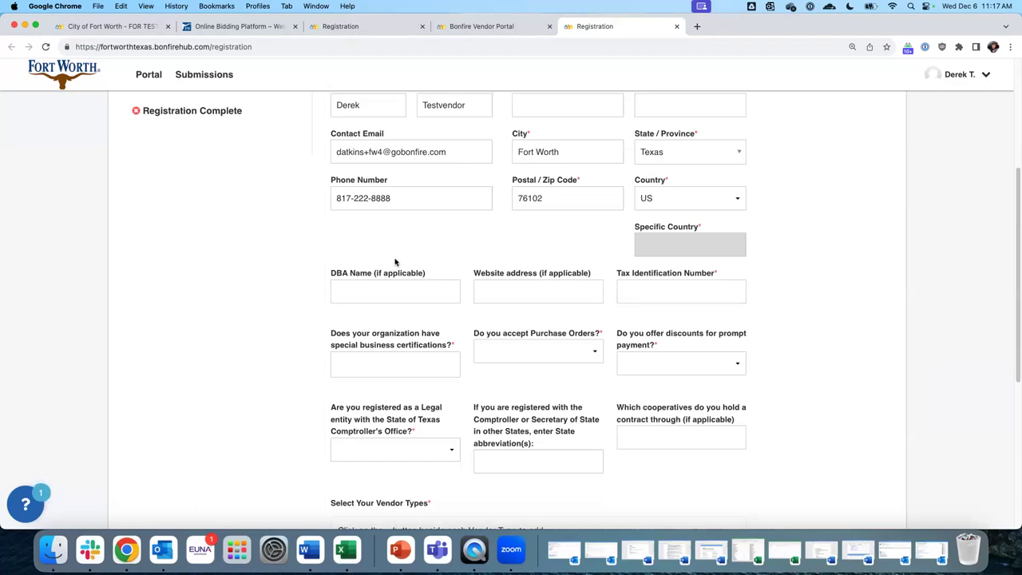
pyautogui.scroll(3, 394, 262)
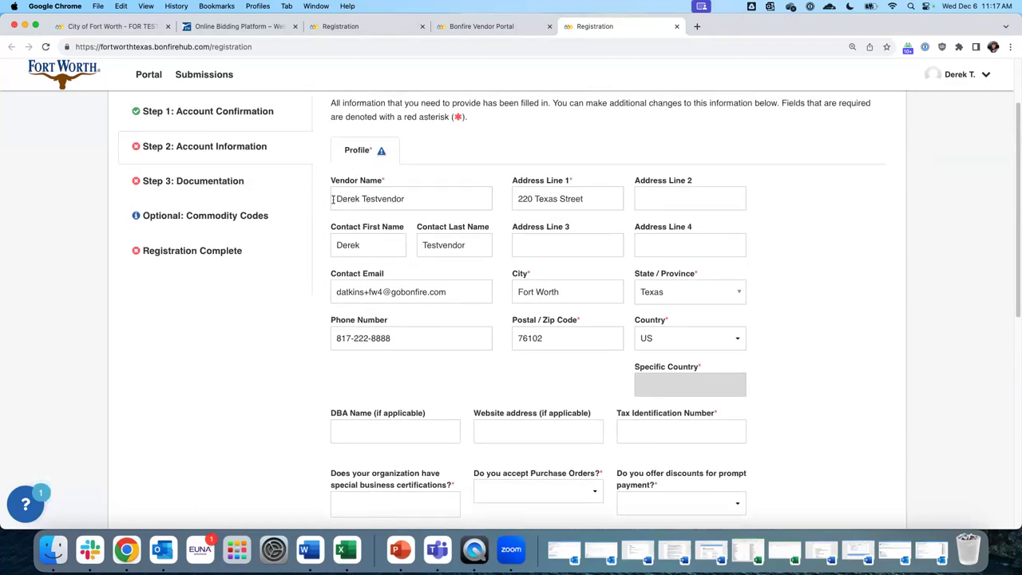
pyautogui.moveTo(333, 200); pyautogui.dragTo(462, 200)
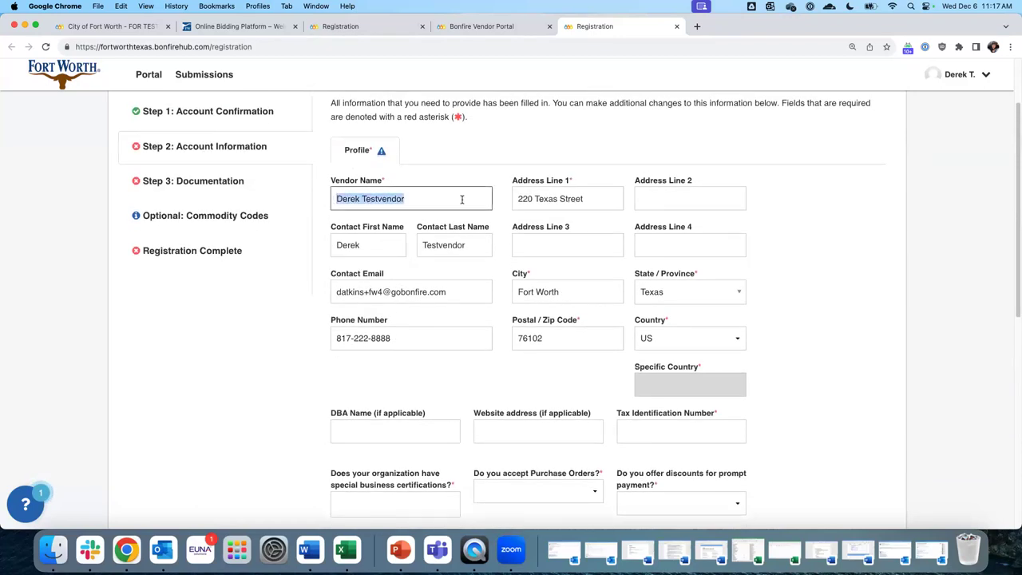
pyautogui.click(350, 433)
pyautogui.write('IT COmu')
pyautogui.press('BackSpace')
pyautogui.press('BackSpace')
pyautogui.press('BackSpace')
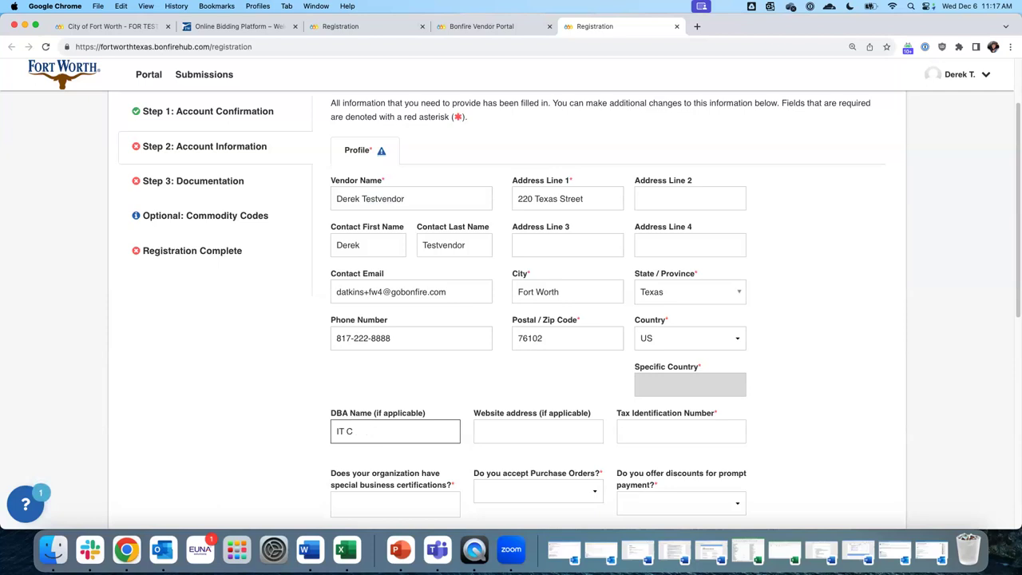
pyautogui.write('onm')
pyautogui.write('su')
pyautogui.write('Fort Wort')
pyautogui.write('h')
pyautogui.moveTo(347, 198); pyautogui.dragTo(413, 199)
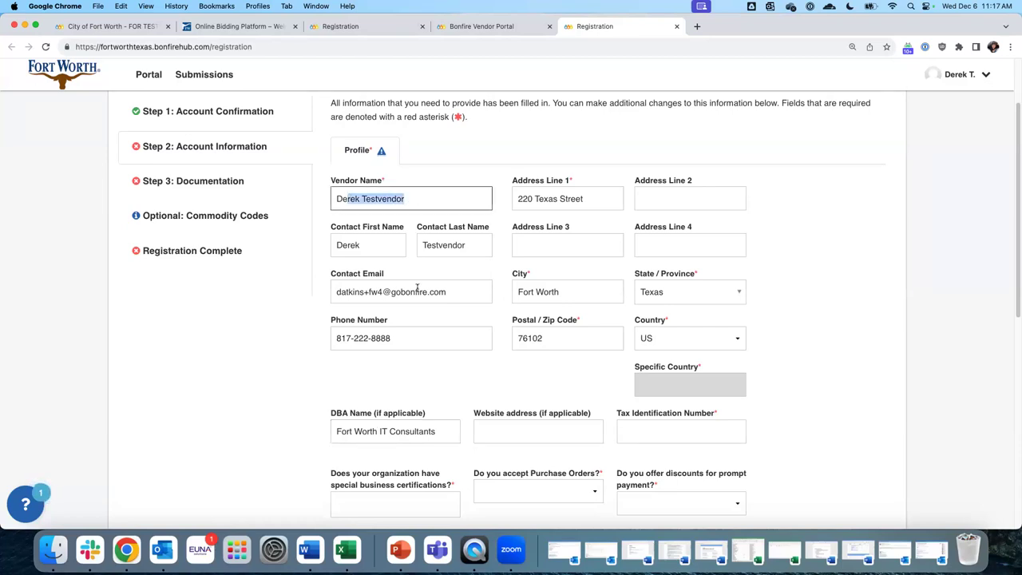
pyautogui.click(422, 192)
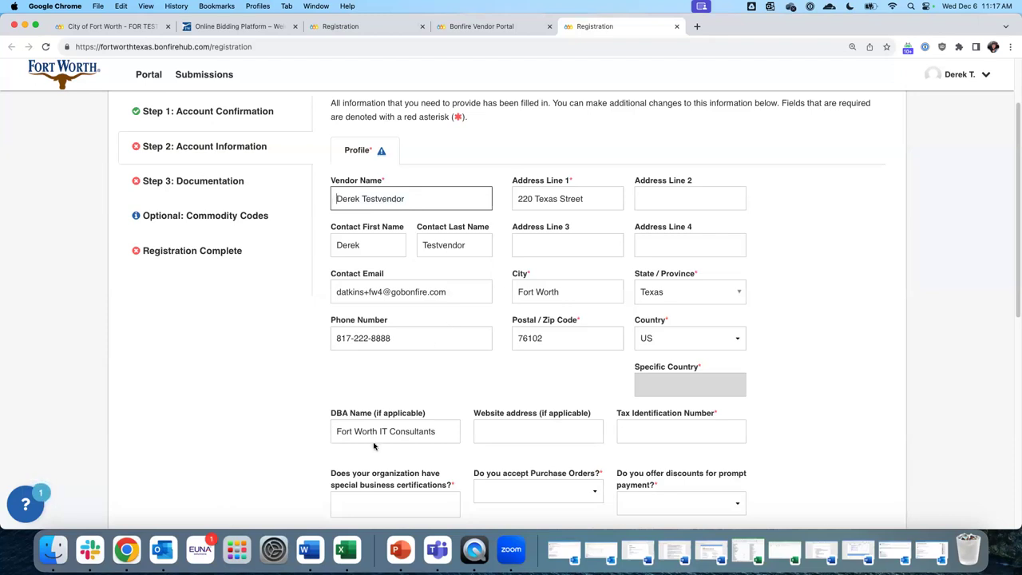
pyautogui.scroll(-3, 451, 335)
pyautogui.click(503, 328)
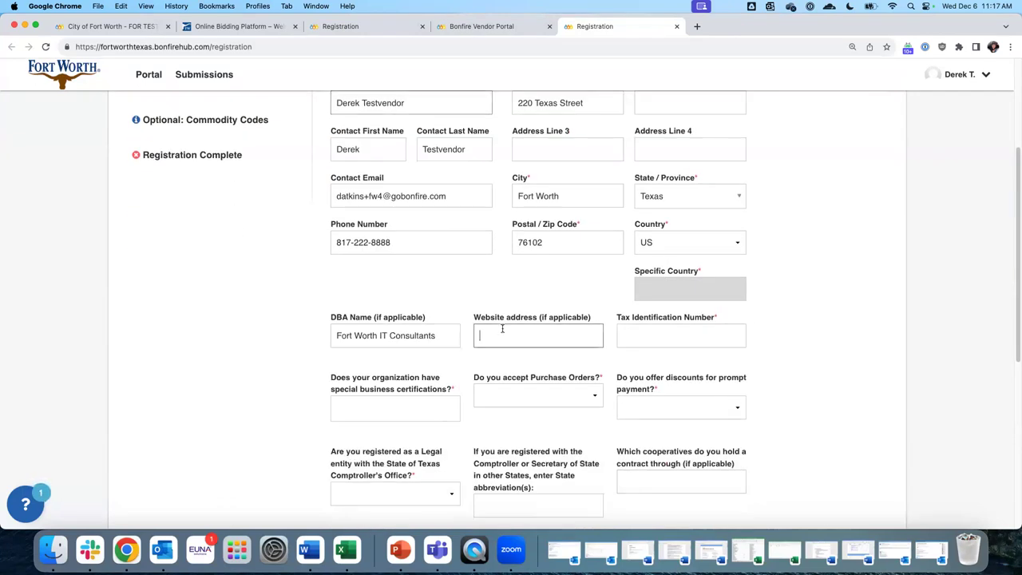
pyautogui.write('www.ftwcon')
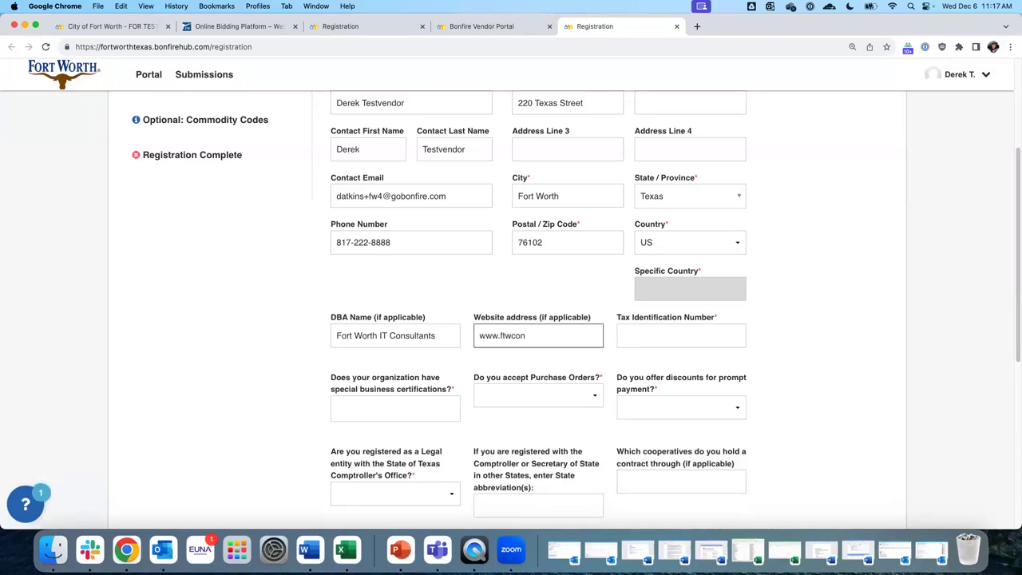
pyautogui.write('s.com')
pyautogui.click(681, 330)
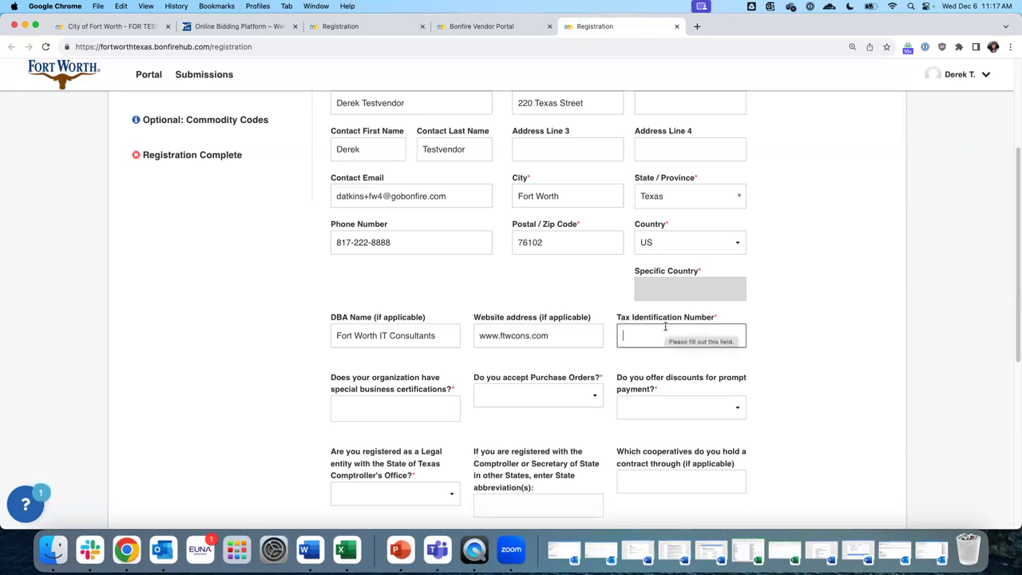
pyautogui.write('123456789')
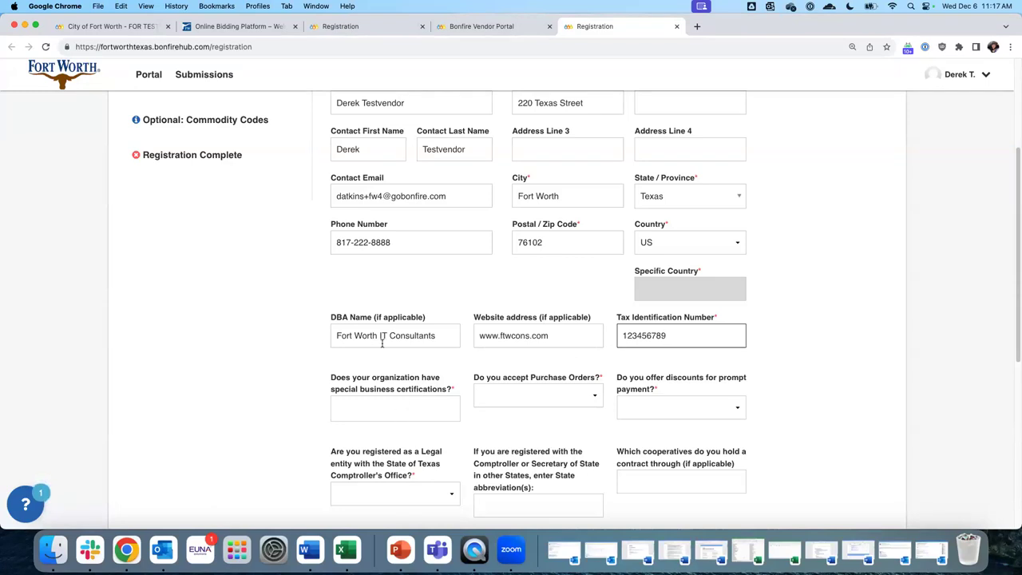
# Select the Certified Small Business Enterprise and Veteran-Owned Business certifications
pyautogui.click(415, 411)
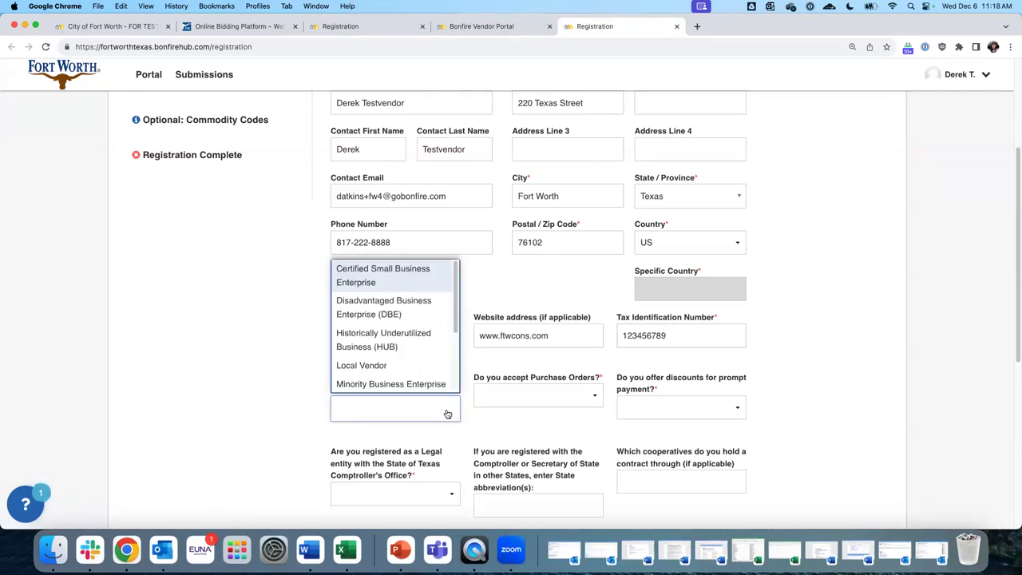
pyautogui.scroll(-1, 418, 365)
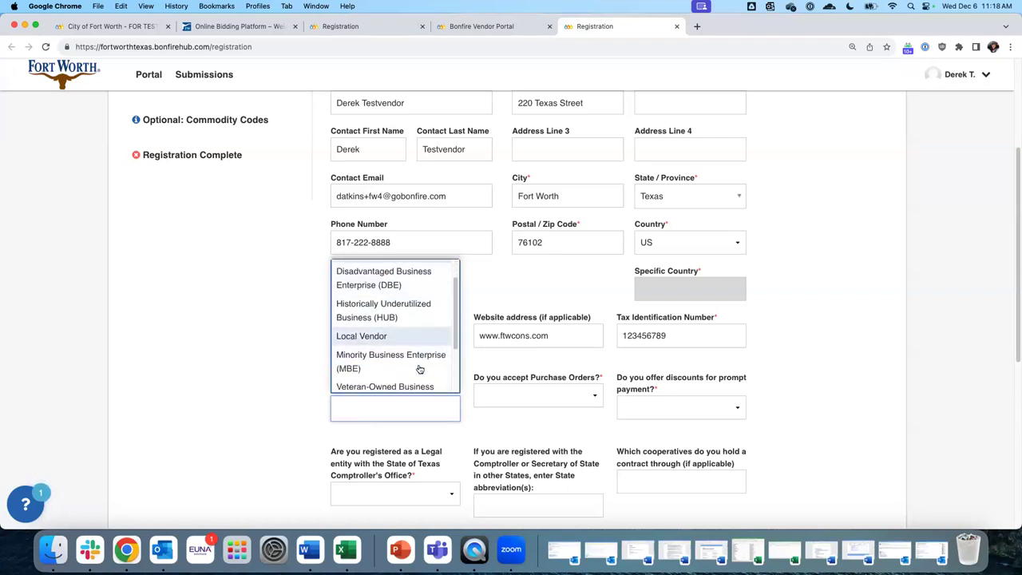
pyautogui.scroll(1, 420, 359)
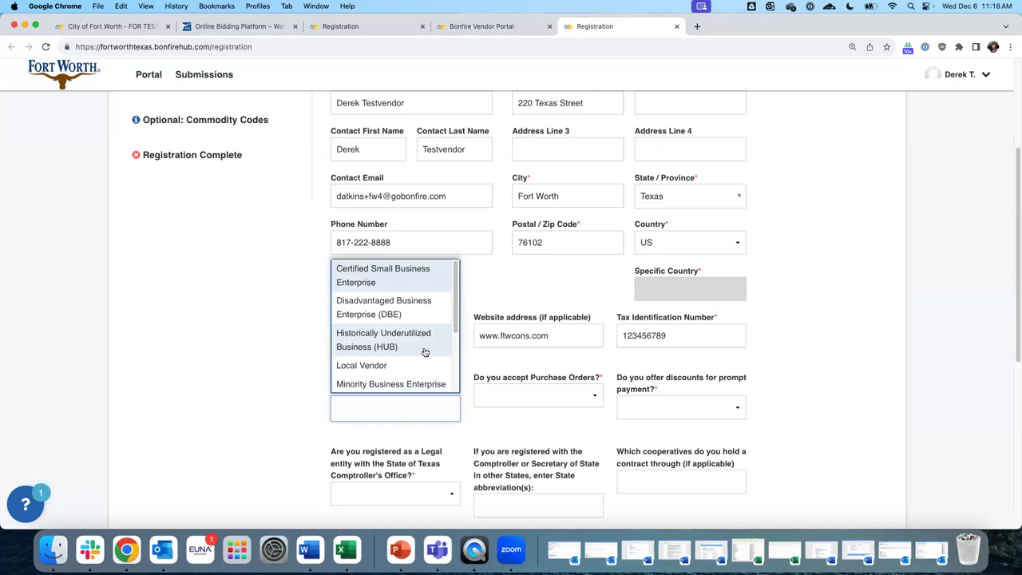
pyautogui.click(393, 277)
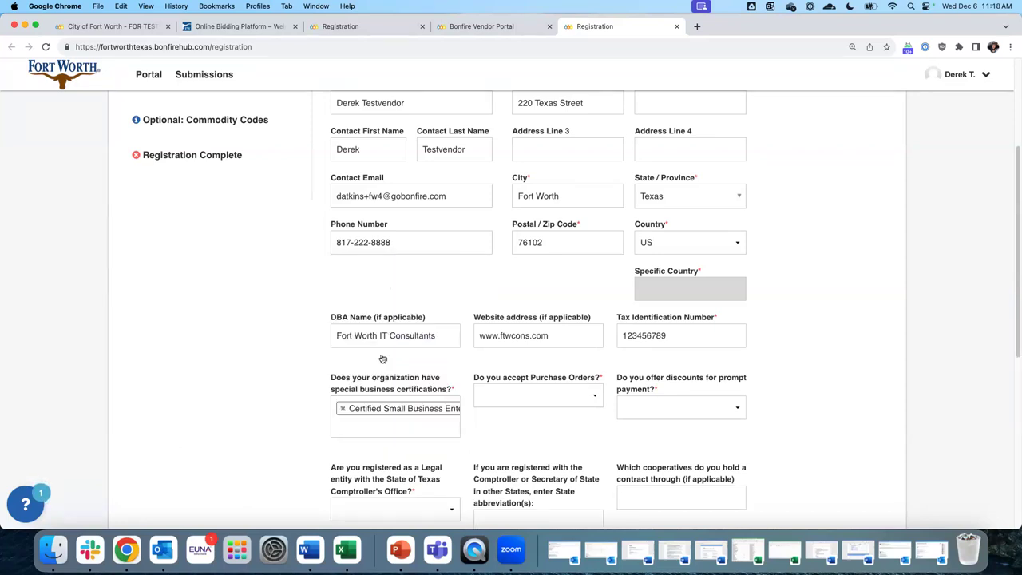
pyautogui.click(363, 431)
pyautogui.scroll(-1, 444, 384)
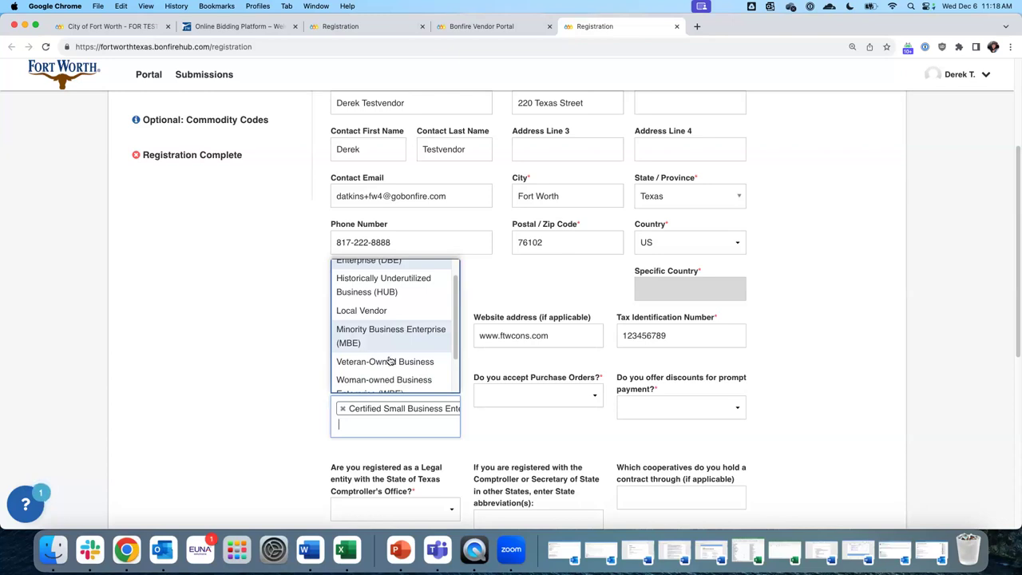
pyautogui.click(388, 366)
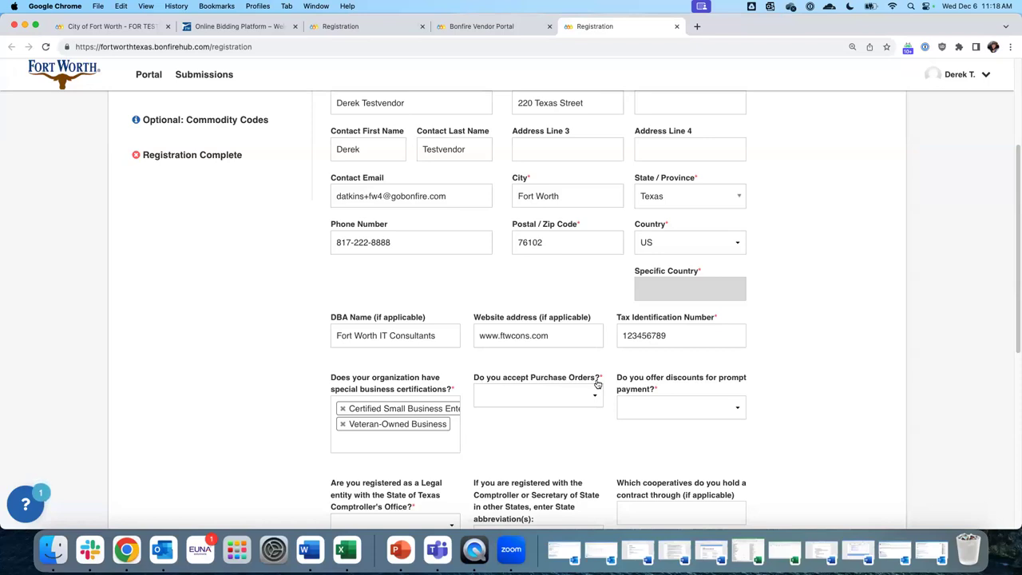
# Answer Y to purchase orders, prompt-payment discounts and Texas legal entity registration
pyautogui.click(573, 398)
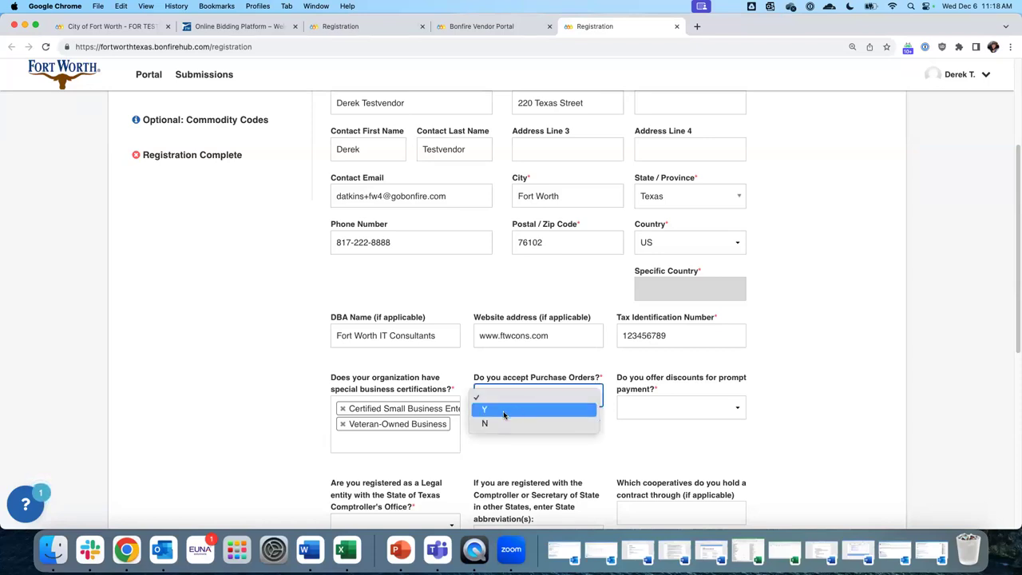
pyautogui.click(500, 410)
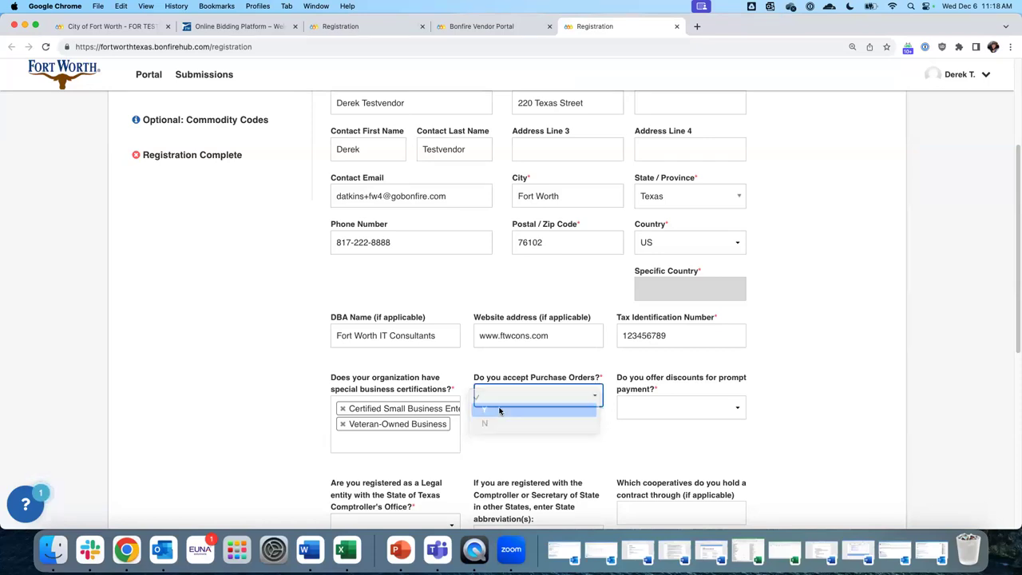
pyautogui.click(705, 411)
pyautogui.click(659, 420)
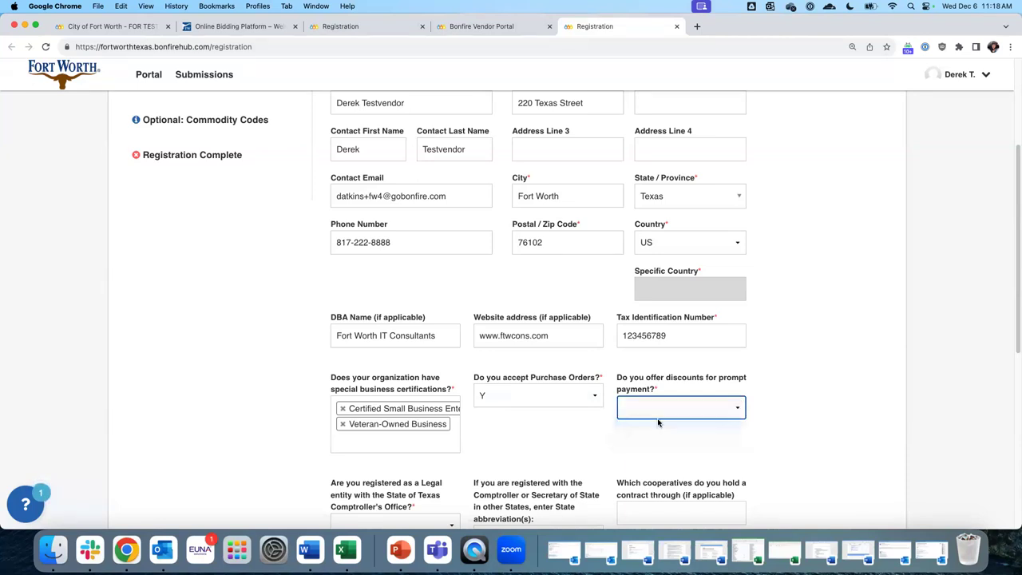
pyautogui.scroll(-5, 516, 434)
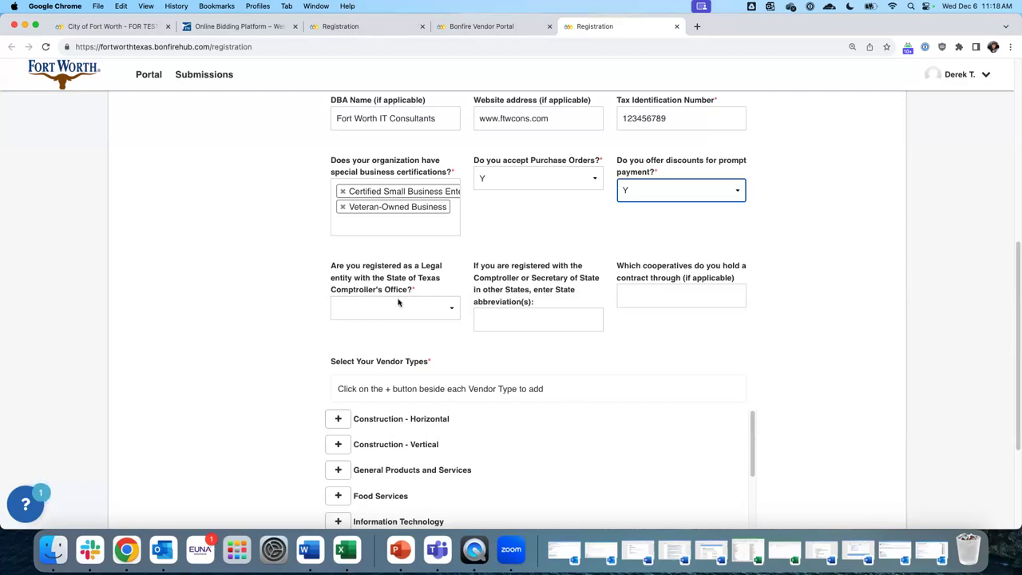
pyautogui.click(440, 311)
pyautogui.click(374, 322)
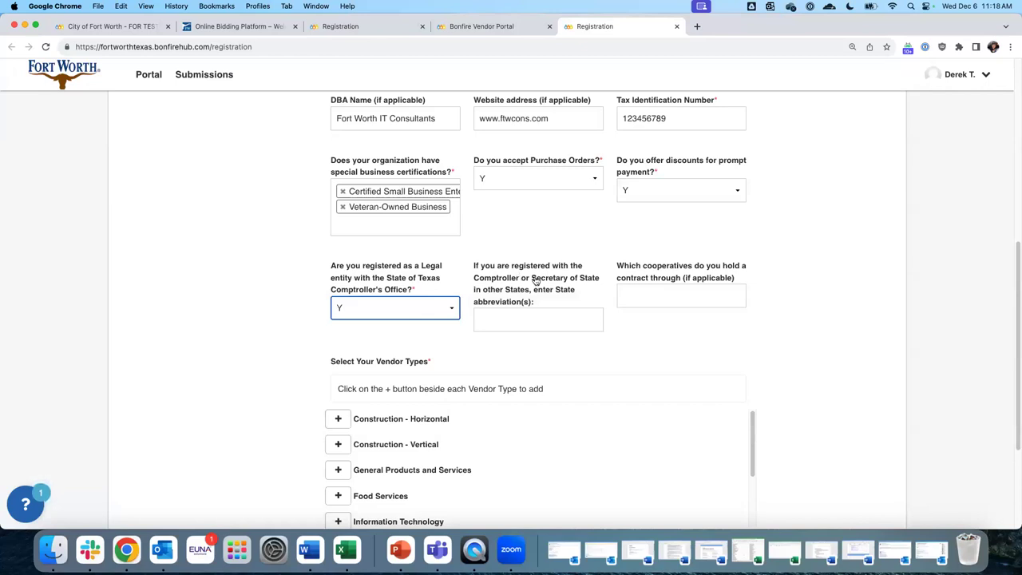
# Enter NM as the other state of registration
pyautogui.click(515, 317)
pyautogui.write('NM')
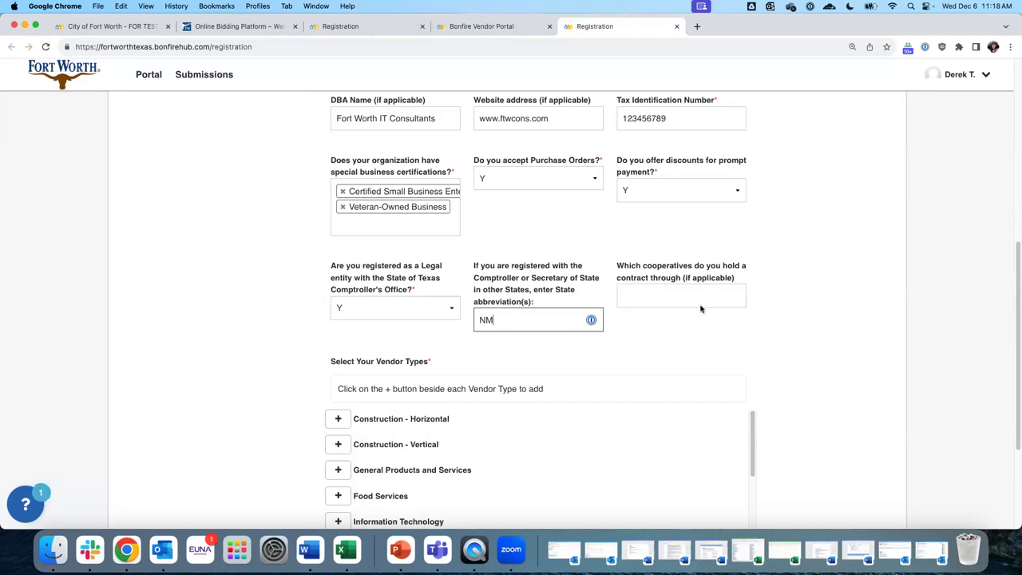
pyautogui.click(674, 295)
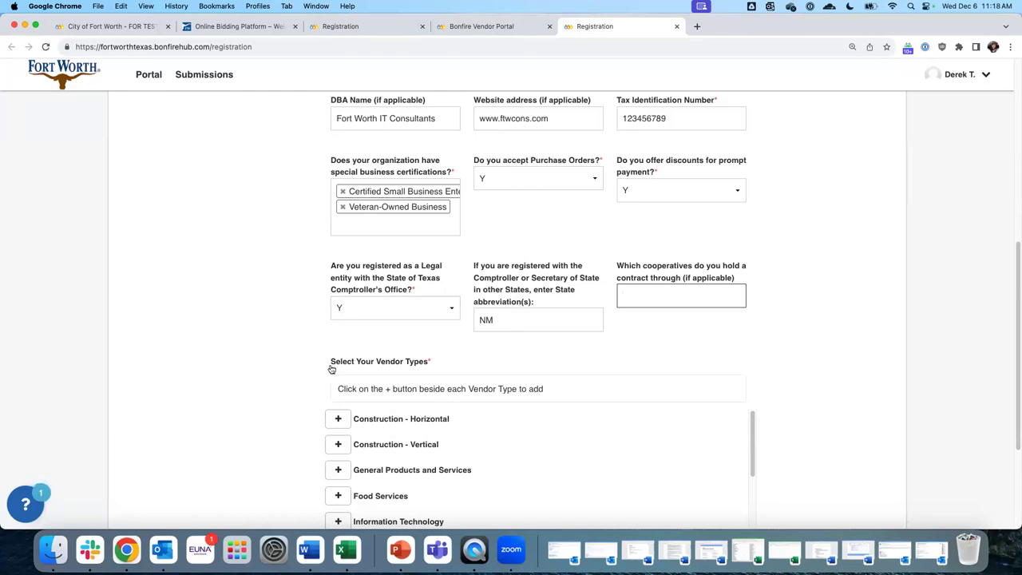
# Add Information Technology as a vendor type
pyautogui.moveTo(333, 365); pyautogui.dragTo(449, 369)
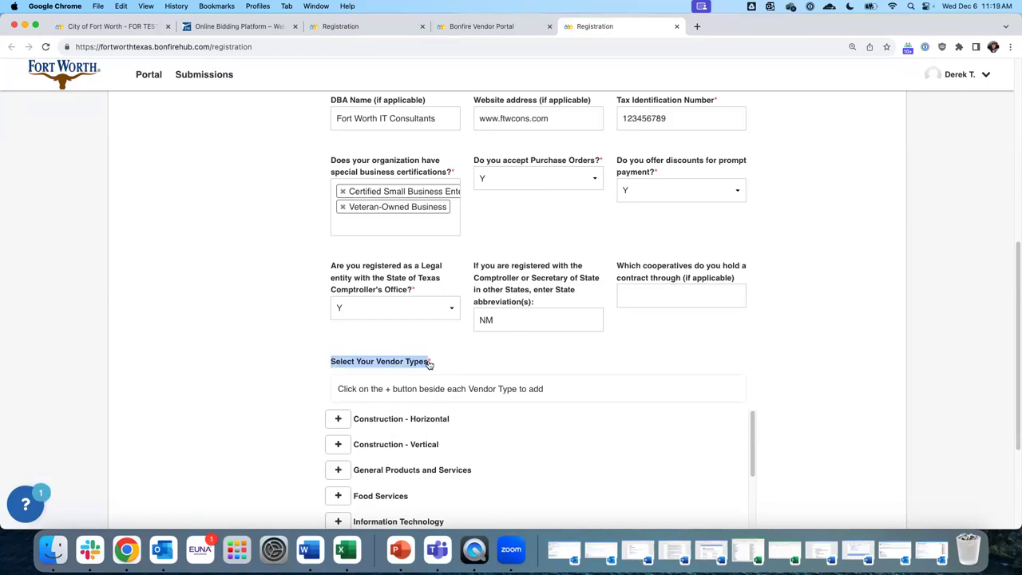
pyautogui.scroll(-5, 436, 349)
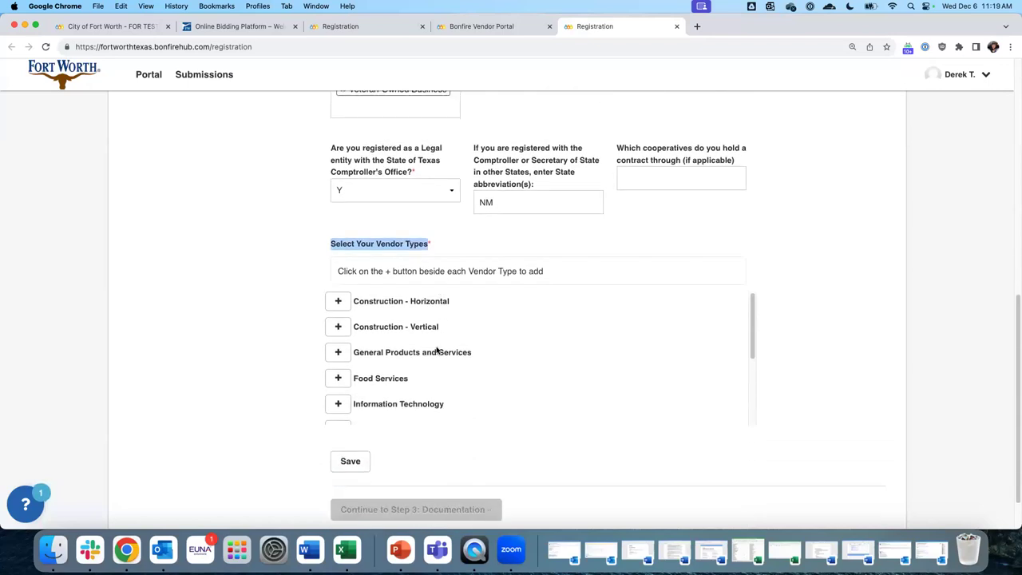
pyautogui.scroll(-1, 436, 346)
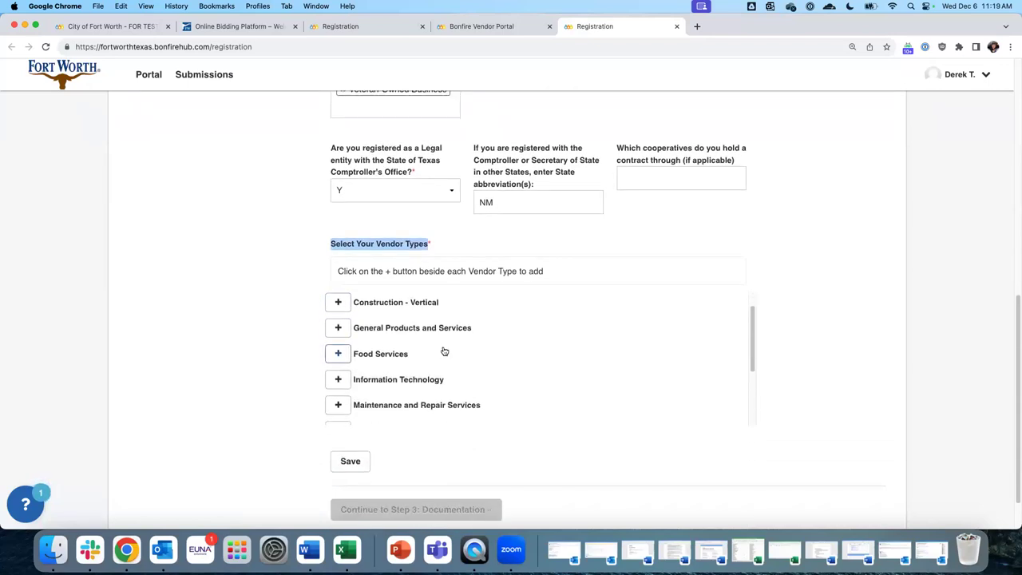
pyautogui.scroll(1, 481, 352)
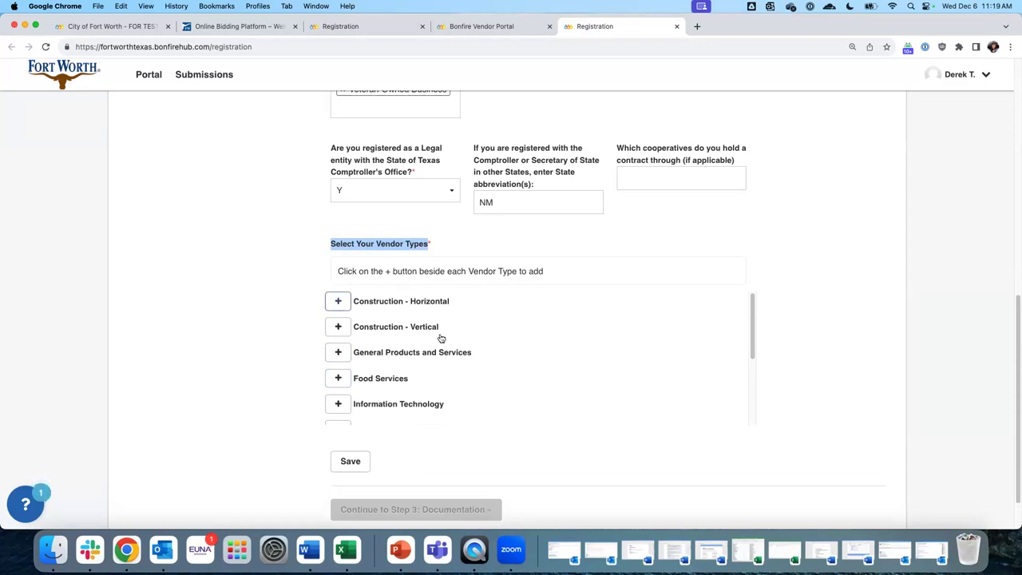
pyautogui.click(338, 404)
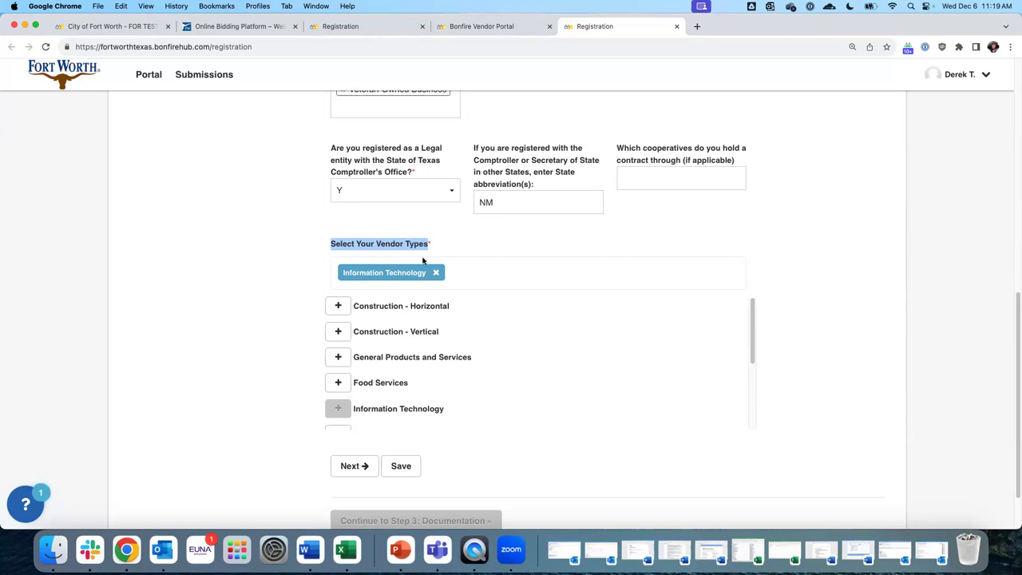
# Add the Other vendor type and remove it again, keeping only Information Technology
pyautogui.scroll(1, 529, 361)
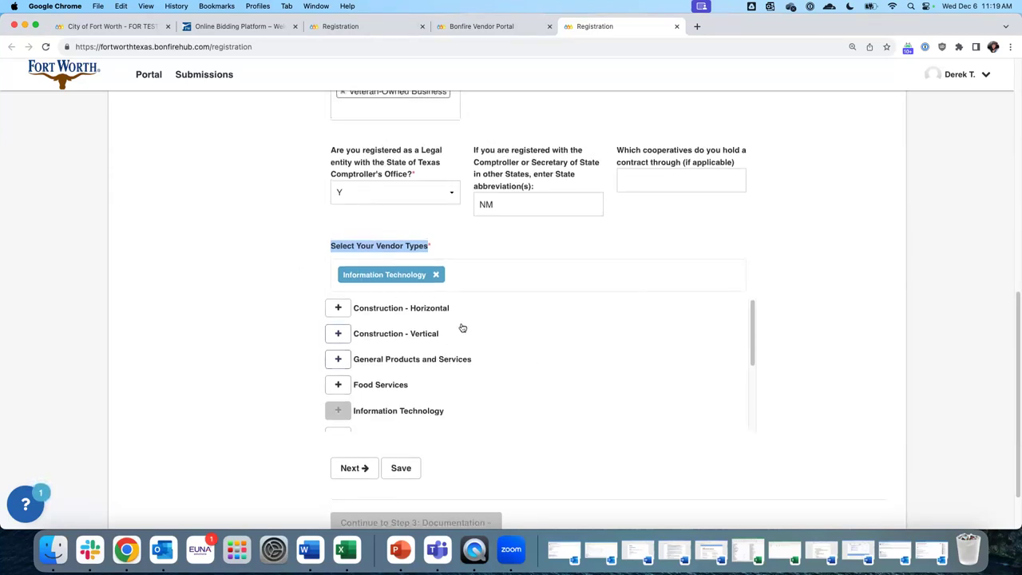
pyautogui.scroll(-1, 424, 314)
pyautogui.scroll(-1, 416, 348)
pyautogui.scroll(-3, 424, 357)
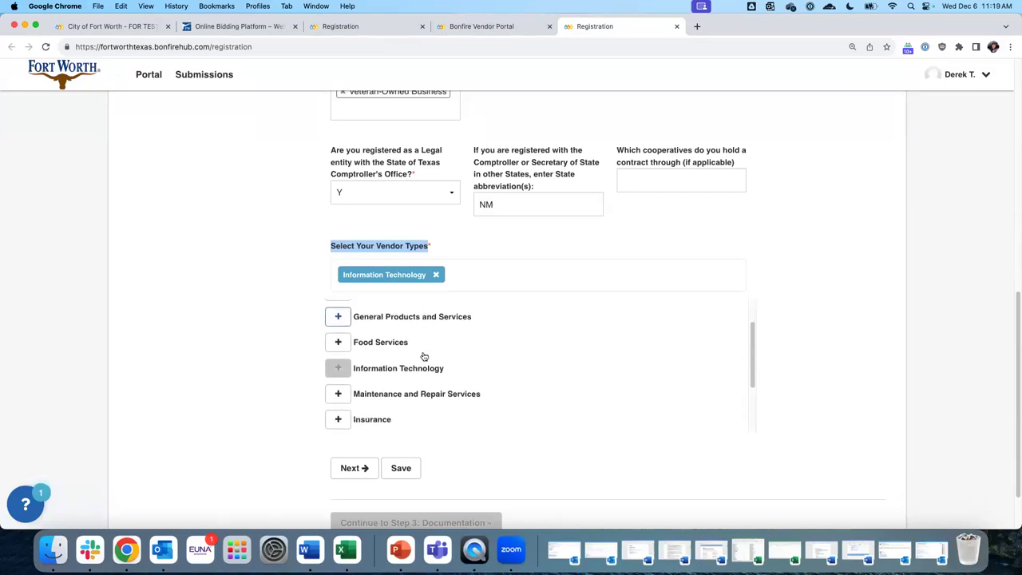
pyautogui.scroll(-1, 421, 358)
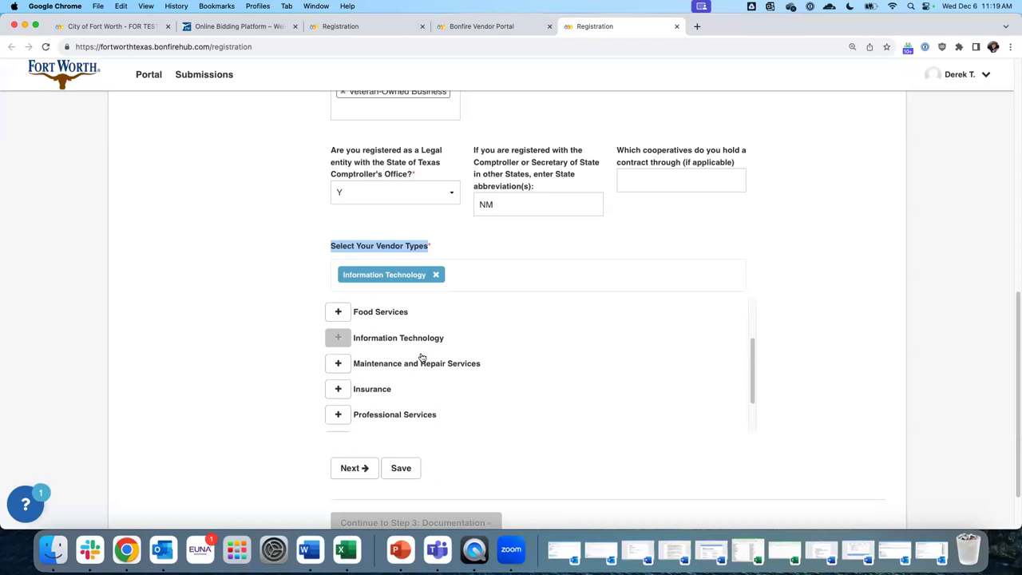
pyautogui.scroll(-2, 447, 367)
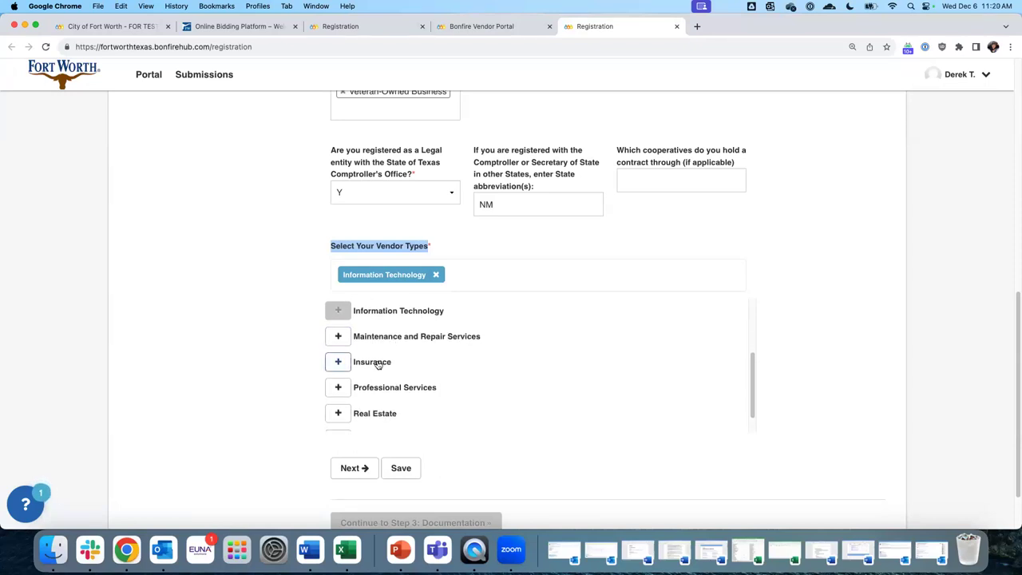
pyautogui.scroll(-1, 375, 417)
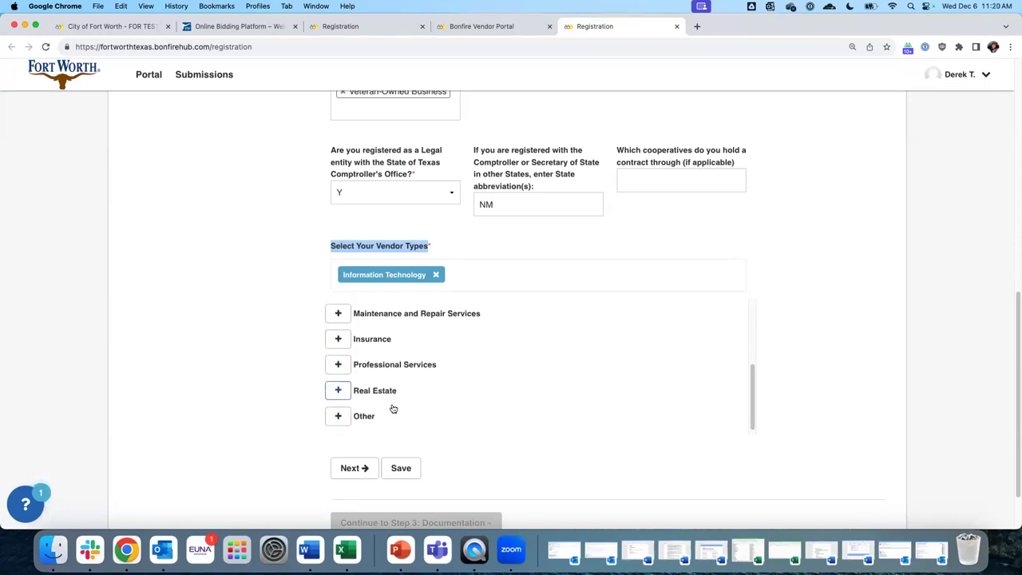
pyautogui.click(338, 416)
pyautogui.click(484, 275)
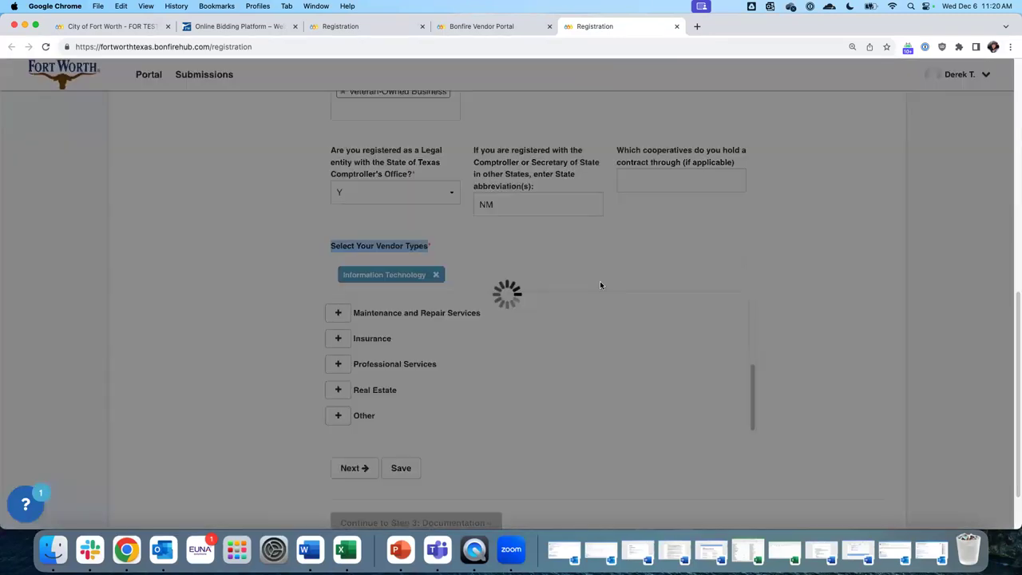
# Save the vendor details and dismiss the saved confirmation
pyautogui.scroll(-2, 600, 285)
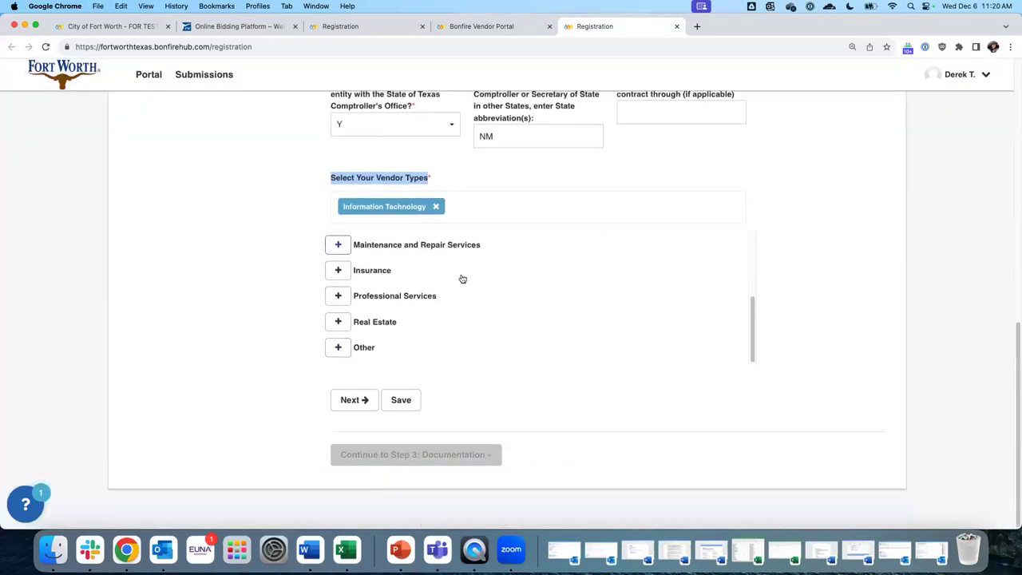
pyautogui.click(409, 397)
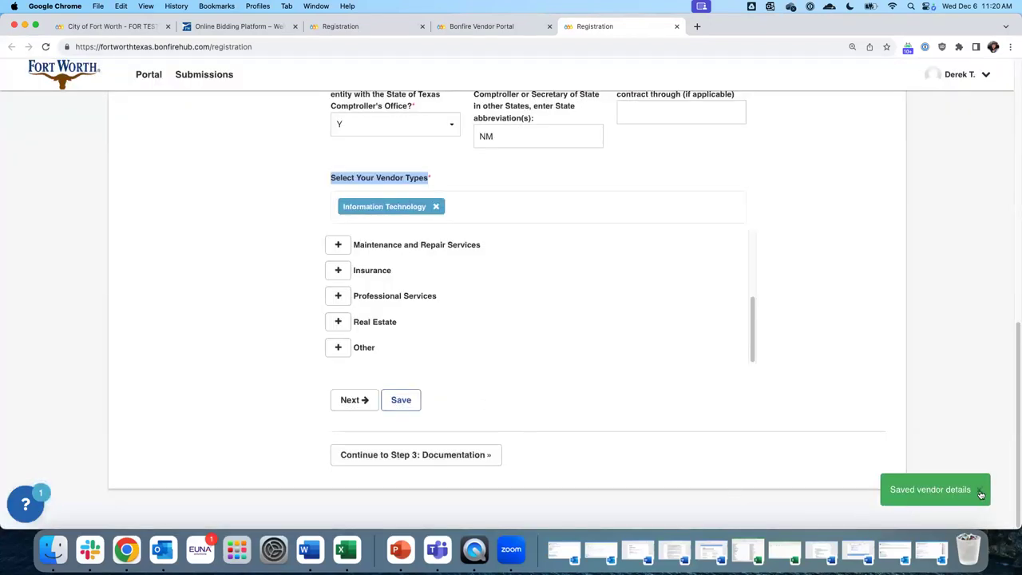
pyautogui.click(981, 492)
pyautogui.scroll(10, 482, 278)
pyautogui.scroll(2, 486, 258)
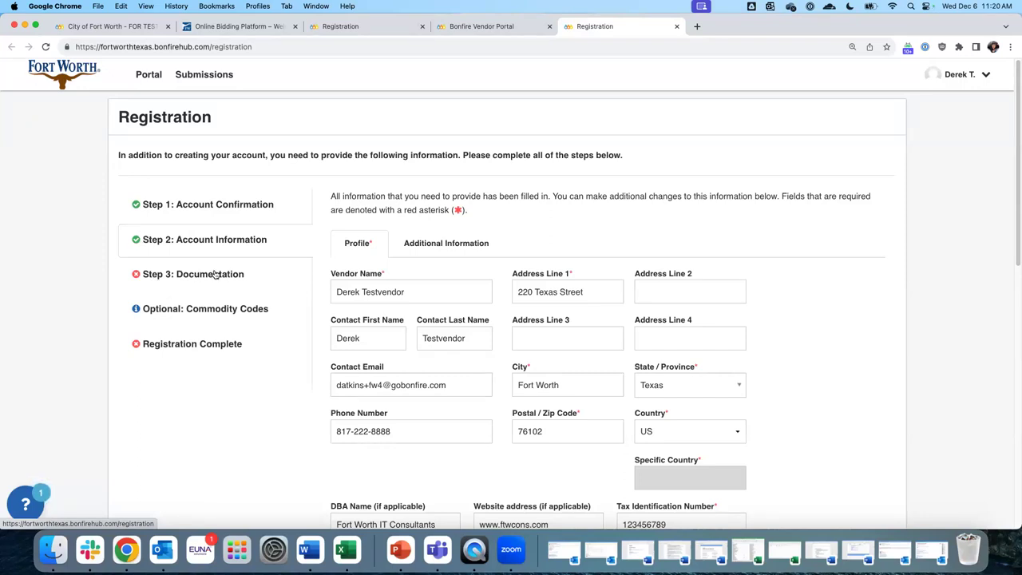
# In the Documentation step, upload W9 Fillable.pdf to the W9 slot
pyautogui.click(216, 275)
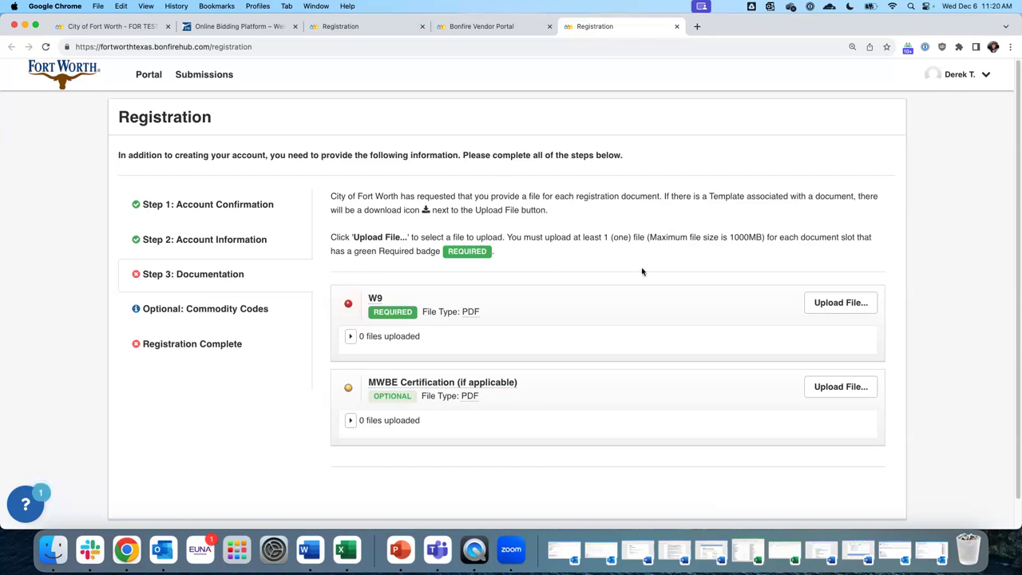
pyautogui.click(851, 307)
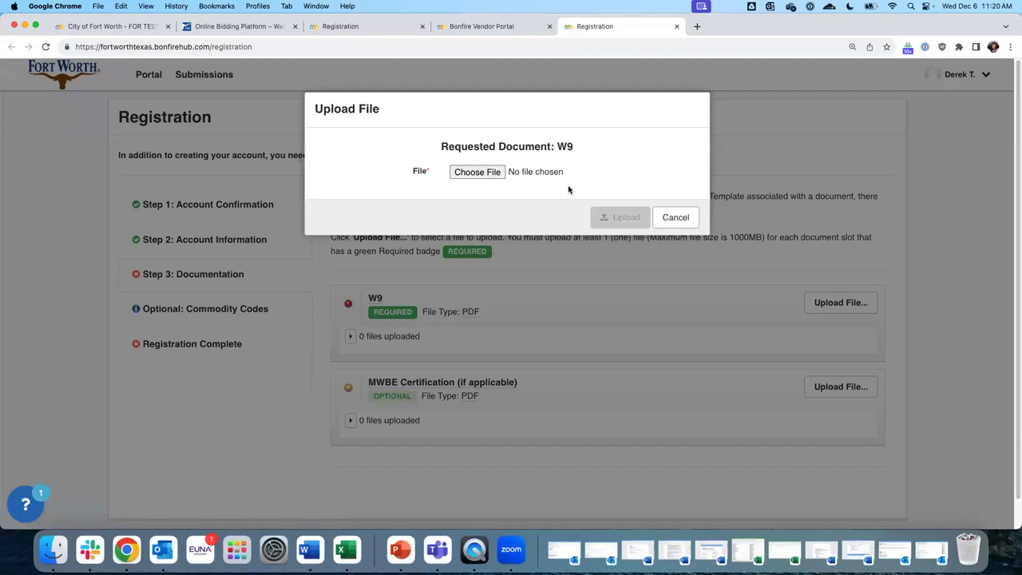
pyautogui.click(476, 173)
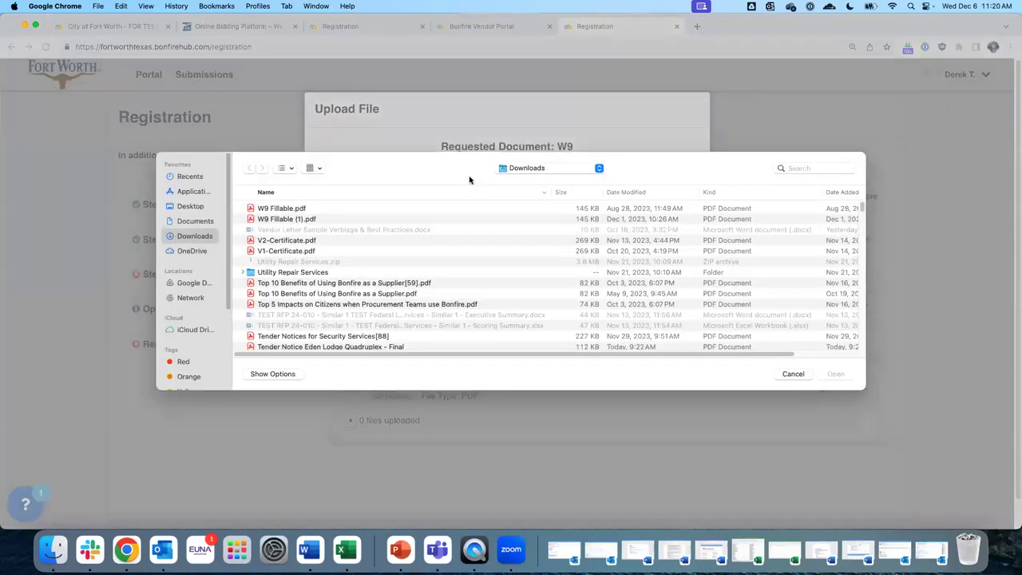
pyautogui.click(282, 209)
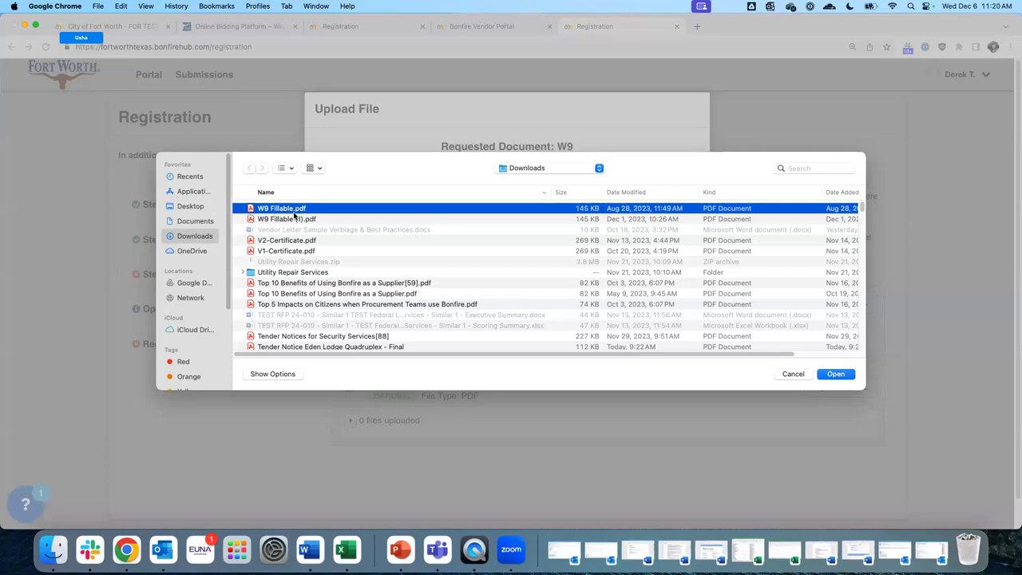
pyautogui.click(836, 374)
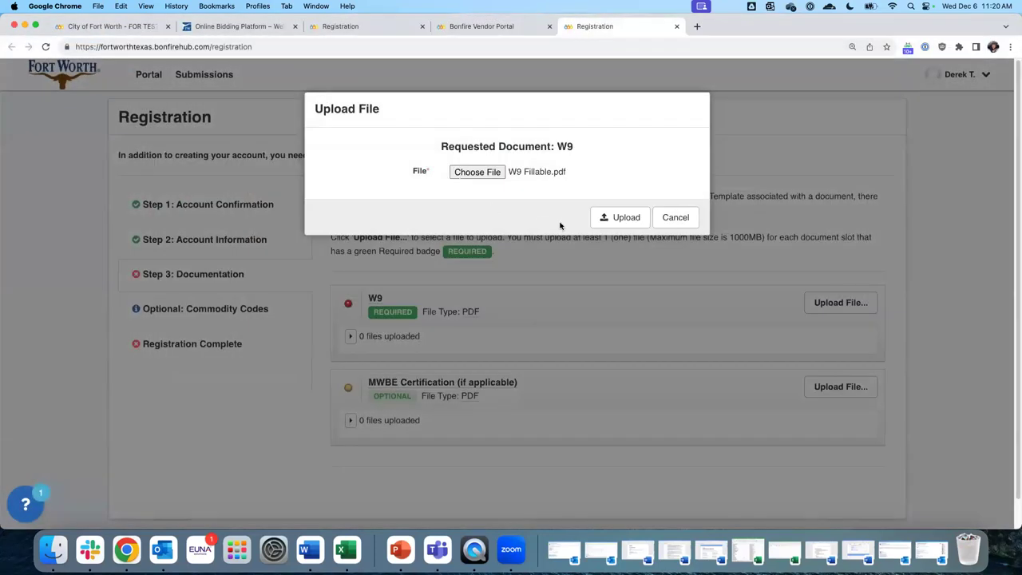
pyautogui.click(619, 218)
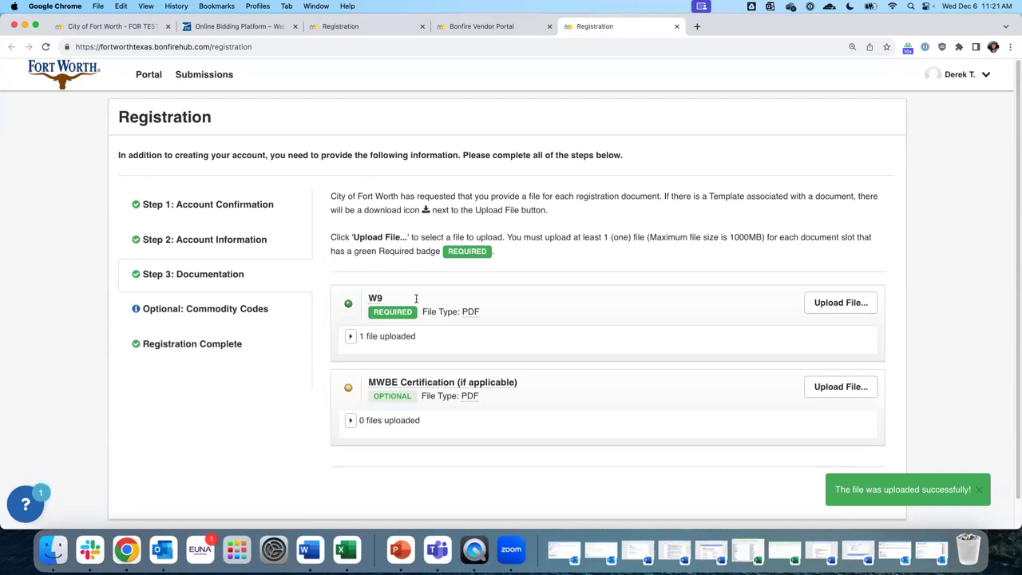
# Check the uploaded W9_Fillable.pdf entry and its file options without changing anything
pyautogui.click(352, 337)
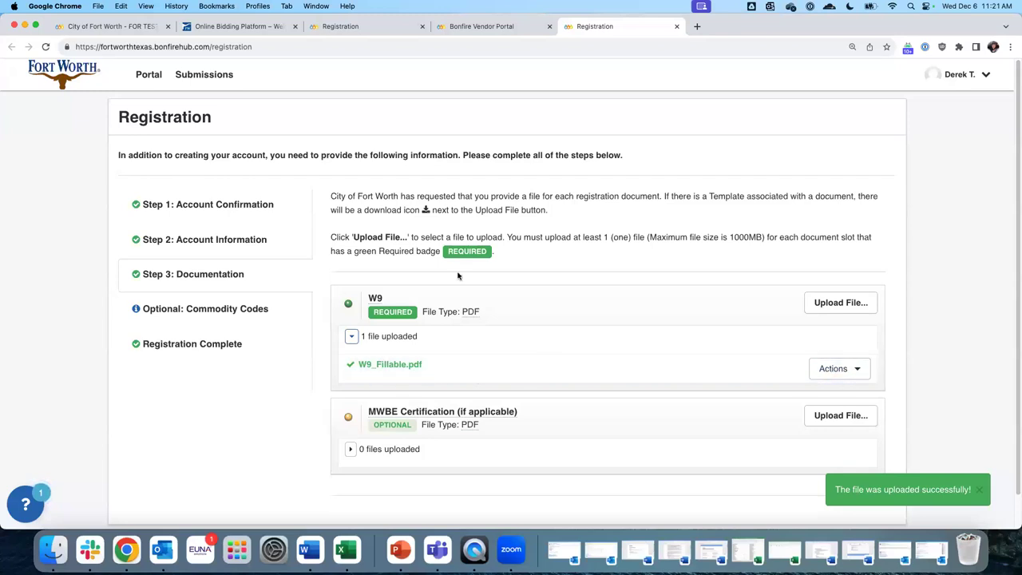
pyautogui.click(835, 369)
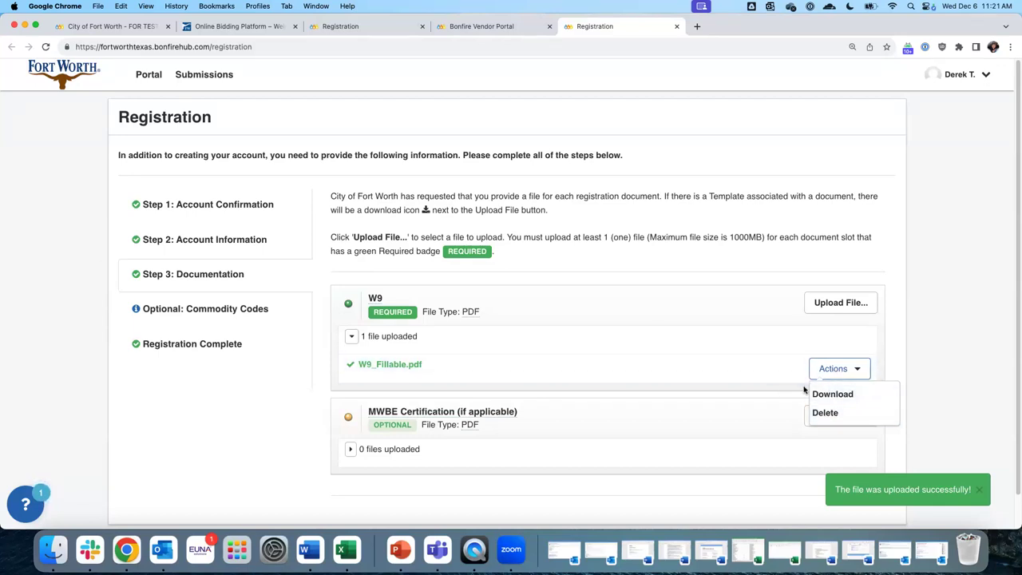
pyautogui.click(591, 339)
pyautogui.scroll(-1, 573, 327)
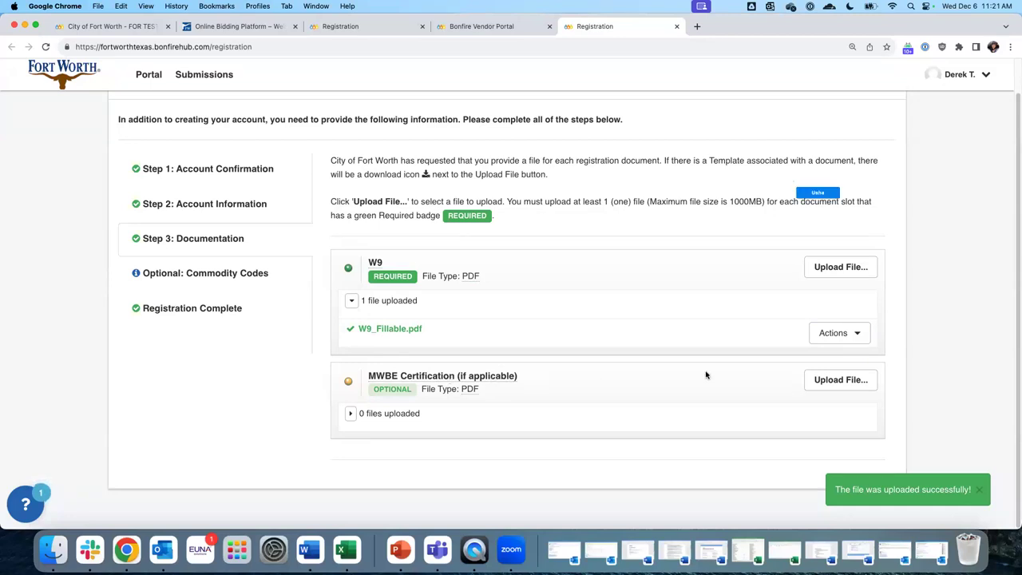
# Upload V1-Certificate.pdf to the MWBE Certification slot and show the uploaded file
pyautogui.click(840, 381)
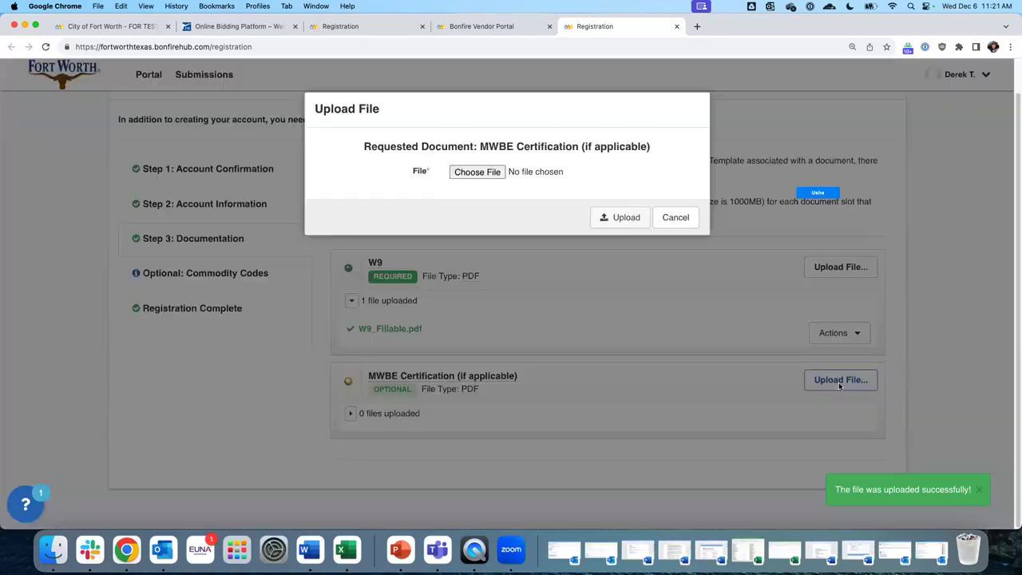
pyautogui.click(476, 172)
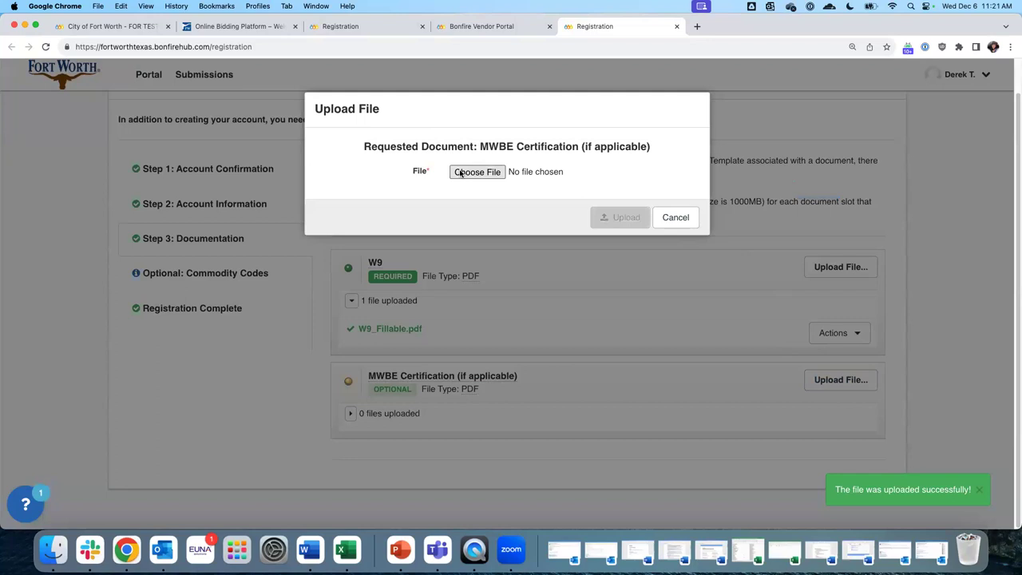
pyautogui.scroll(-5, 315, 230)
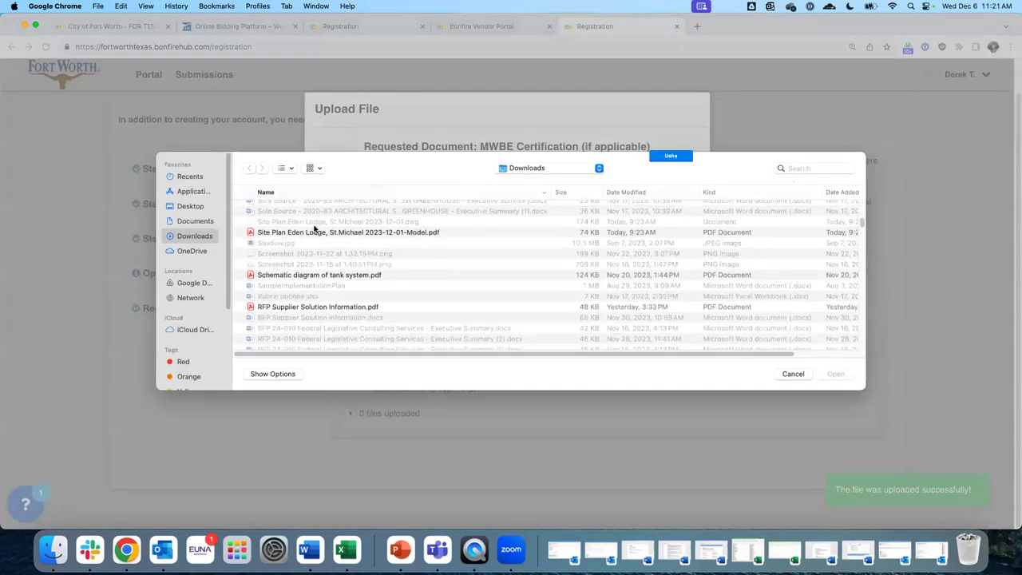
pyautogui.scroll(-8, 367, 283)
pyautogui.scroll(12, 368, 283)
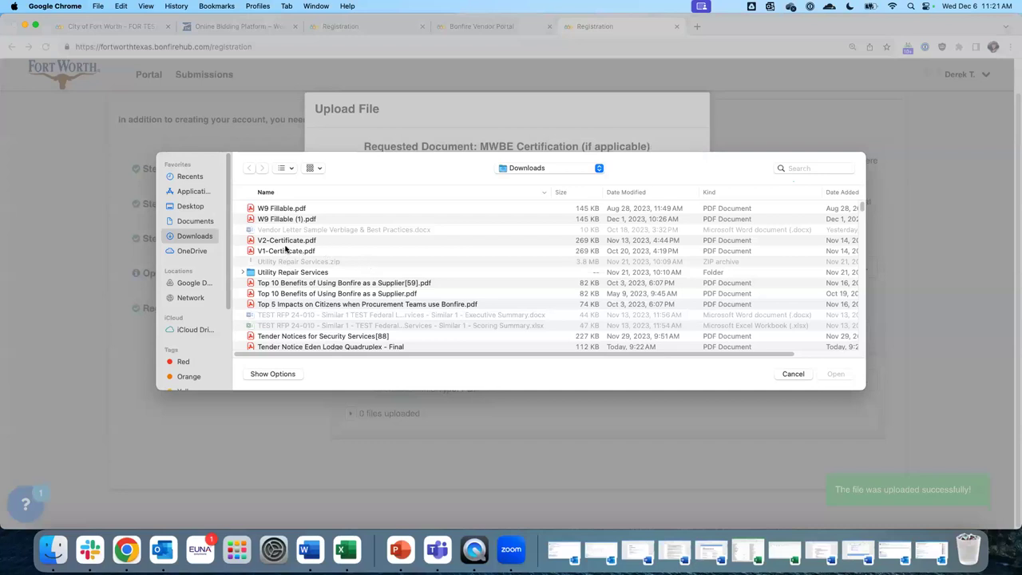
pyautogui.doubleClick(298, 253)
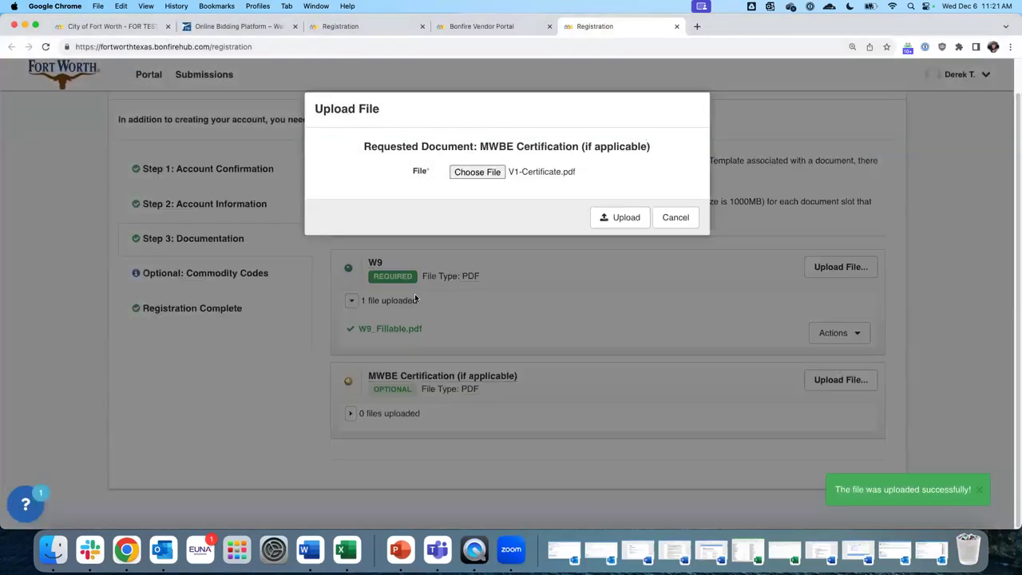
pyautogui.click(620, 216)
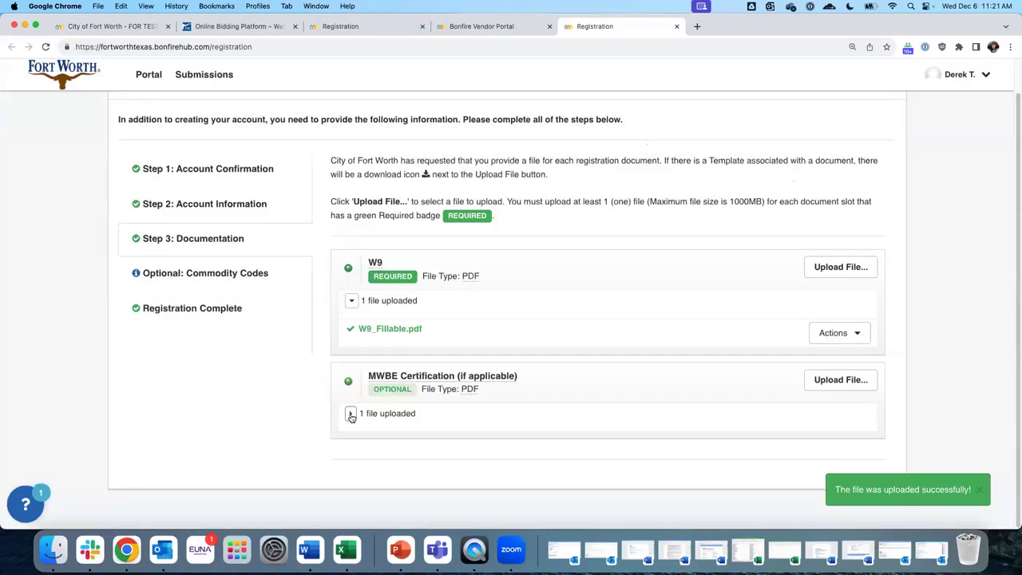
pyautogui.click(350, 413)
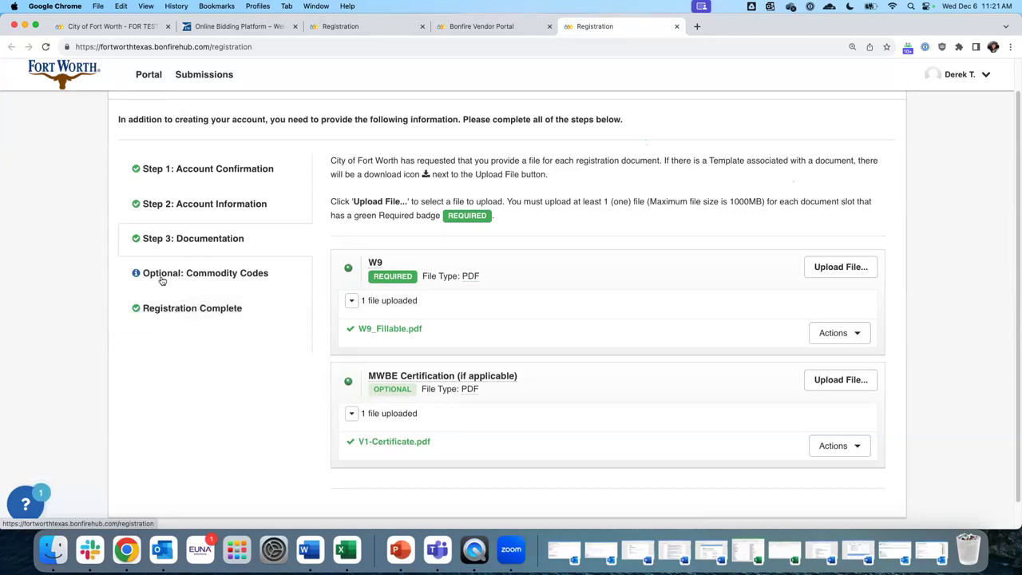
# In Commodity Codes, search code 810 to list Spraying Equipment and its subcodes
pyautogui.click(218, 277)
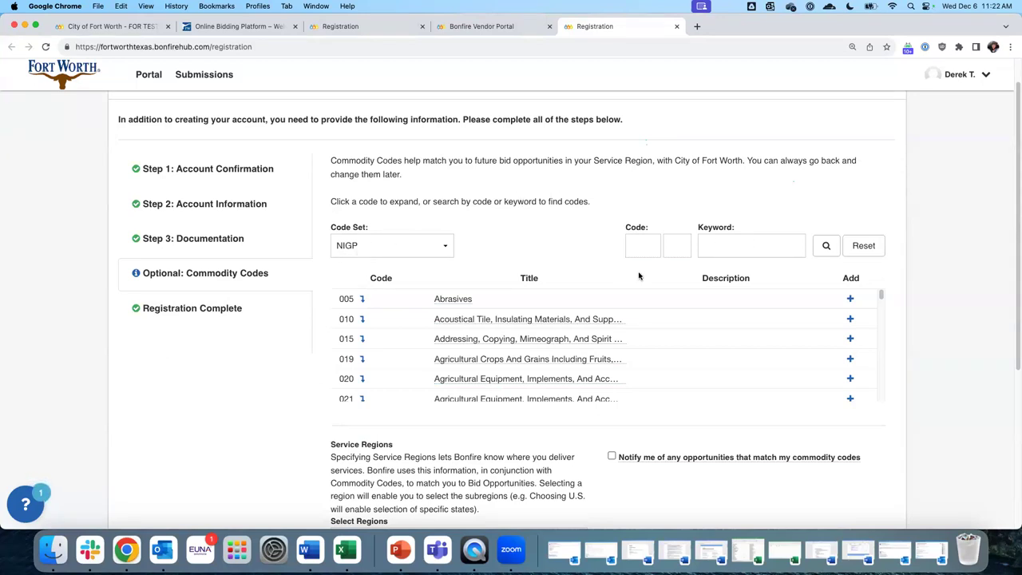
pyautogui.click(643, 245)
pyautogui.write('810')
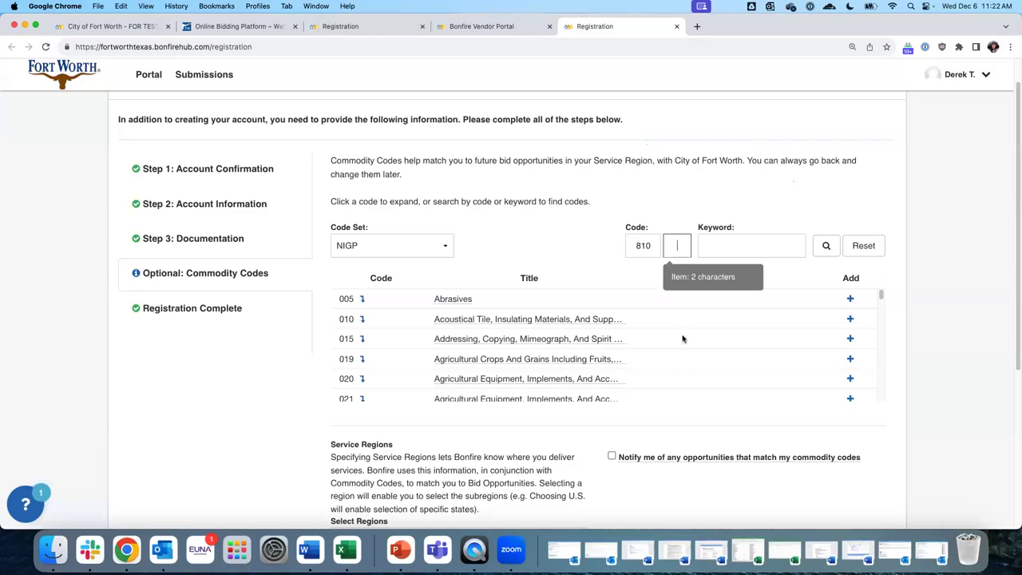
pyautogui.click(827, 245)
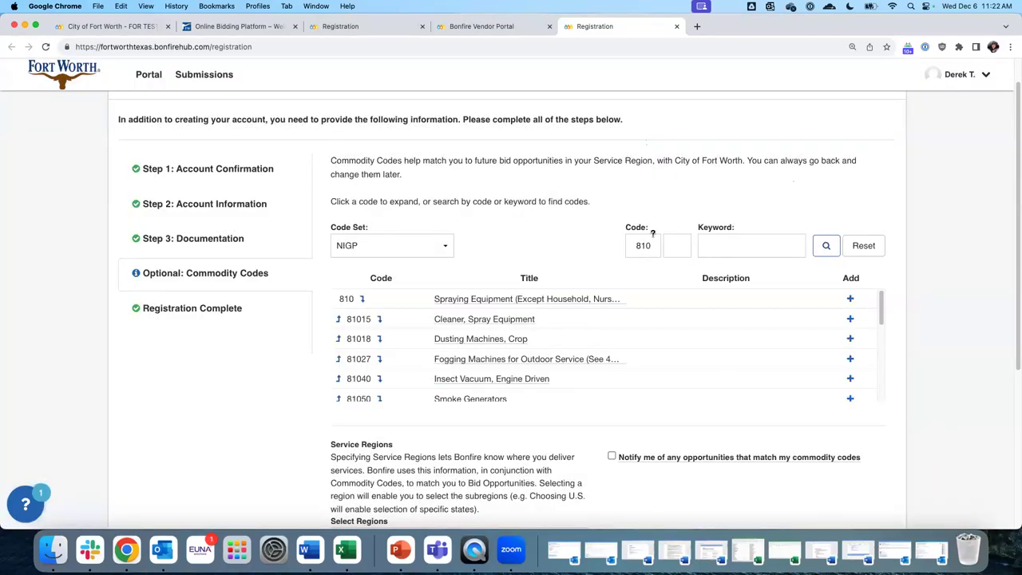
pyautogui.doubleClick(653, 244)
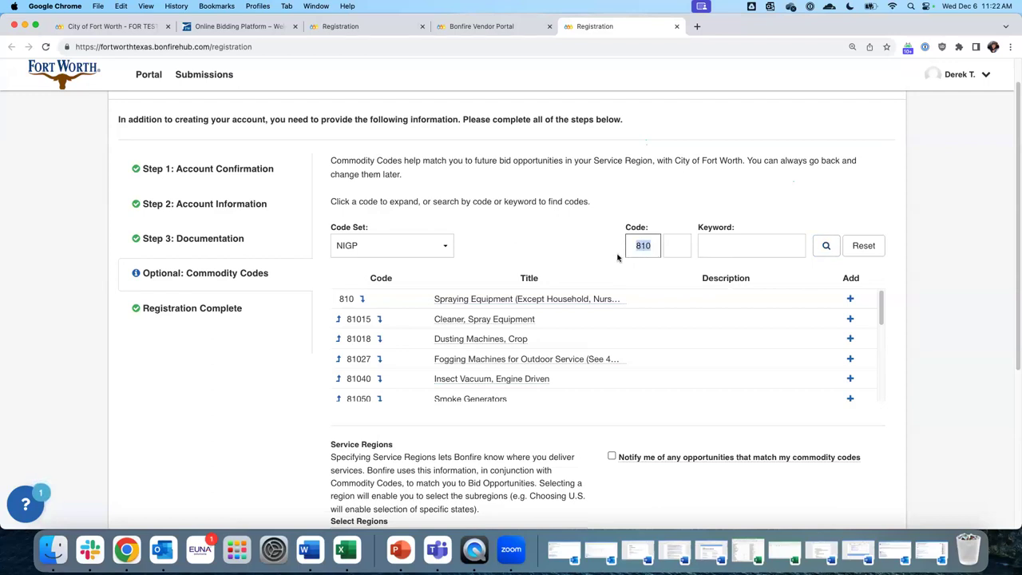
# Clear the 810 code and search commodity codes by the keyword 'technology'
pyautogui.press('BackSpace')
pyautogui.click(751, 246)
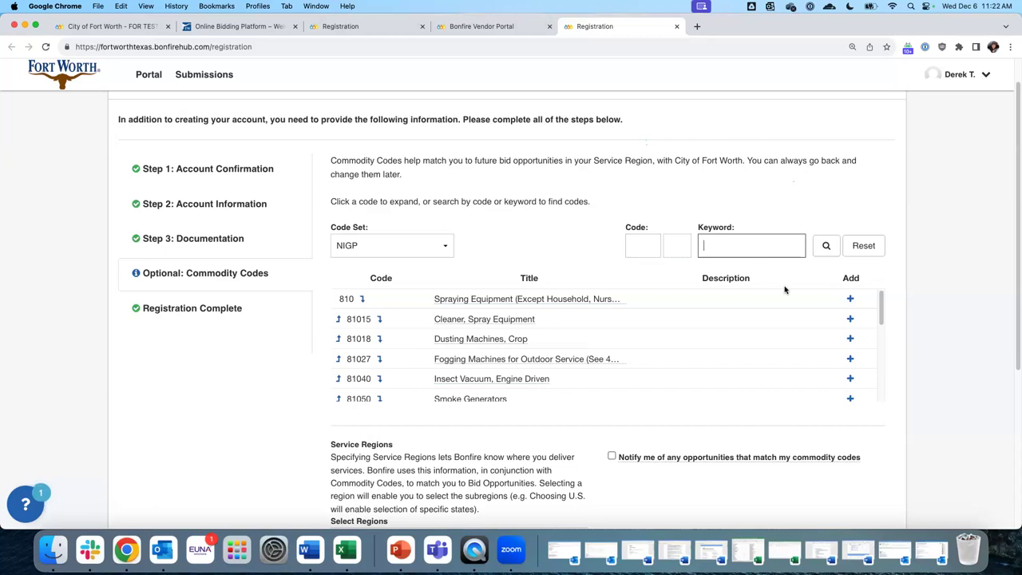
pyautogui.write('technology')
pyautogui.press('Return')
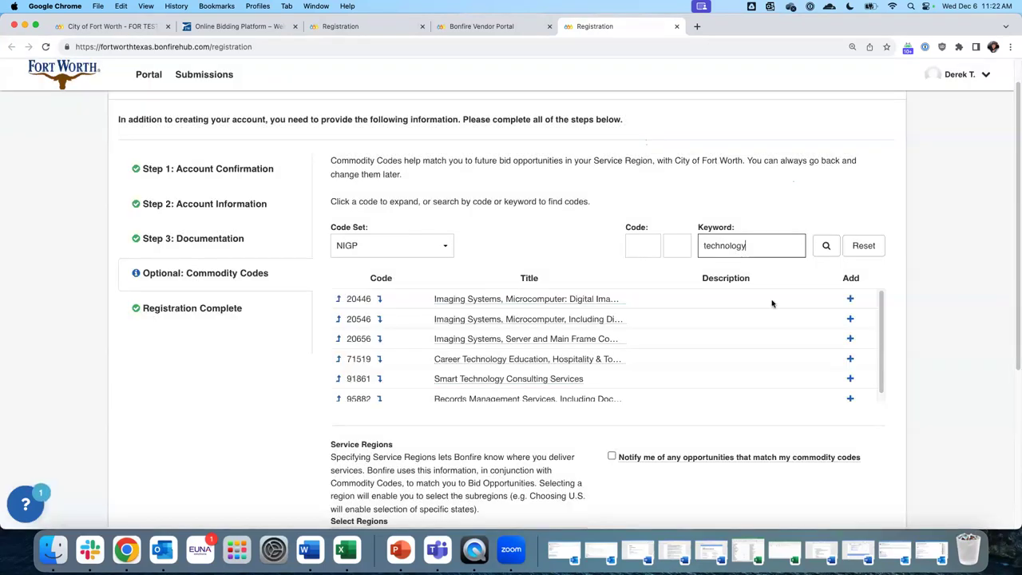
# Add commodity codes 20446, 20546, 20656 and 91861 from the results
pyautogui.scroll(-1, 555, 333)
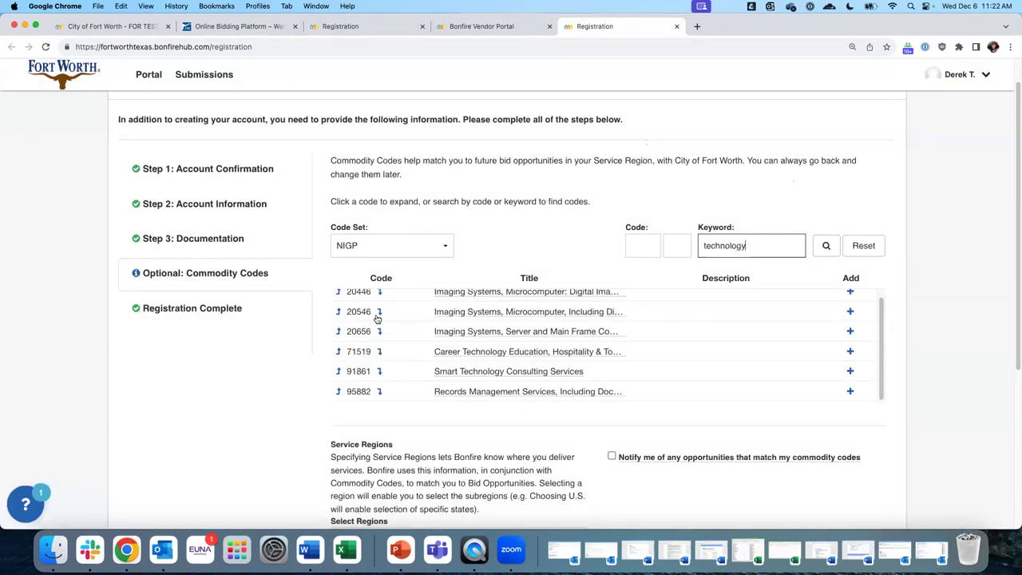
pyautogui.scroll(-3, 729, 191)
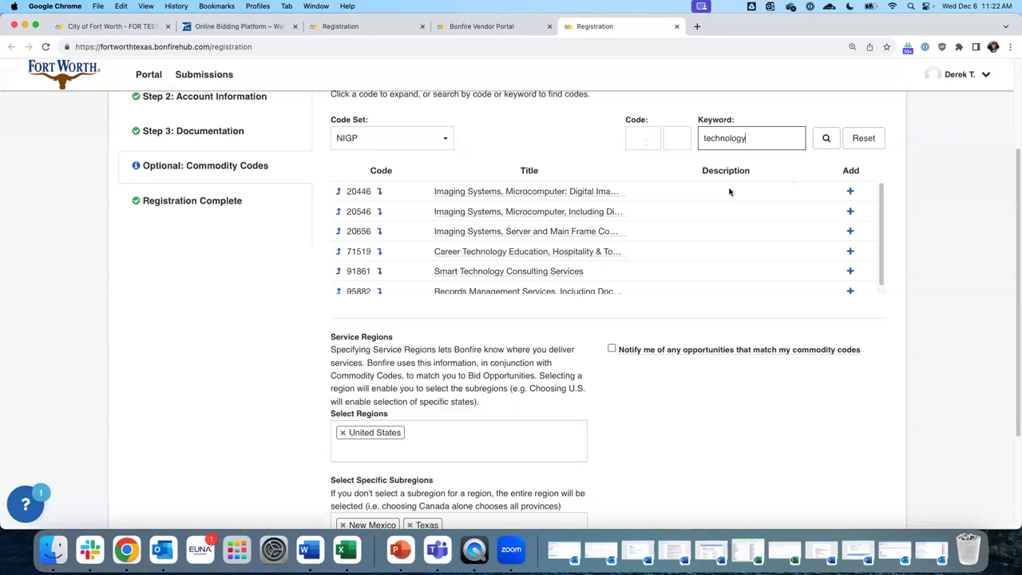
pyautogui.click(851, 193)
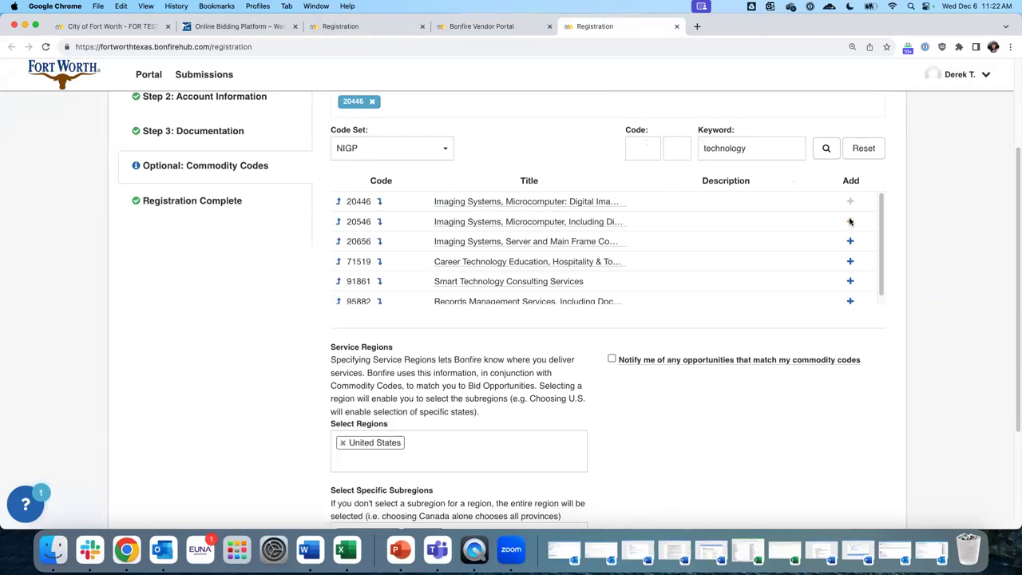
pyautogui.click(849, 222)
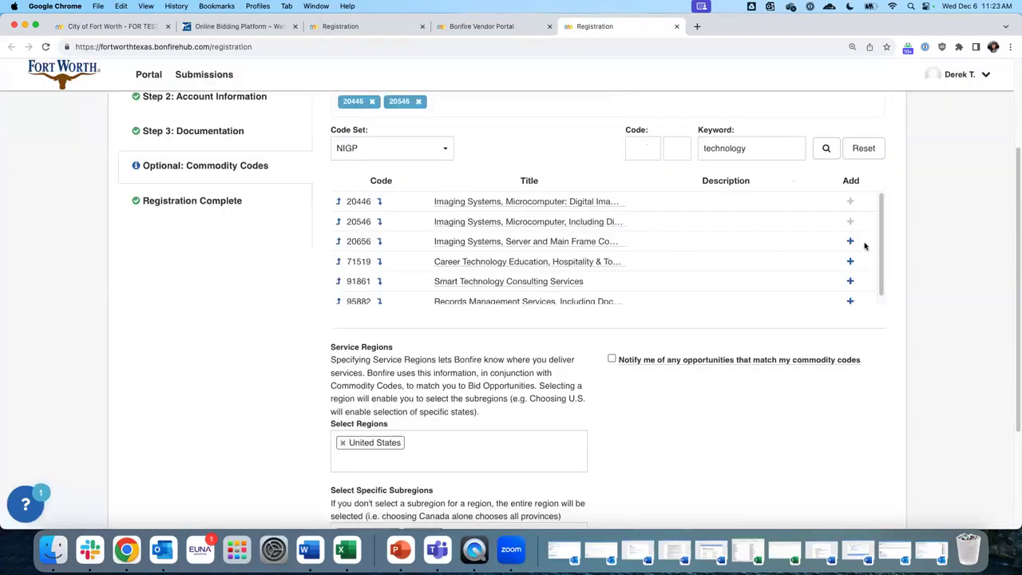
pyautogui.click(850, 242)
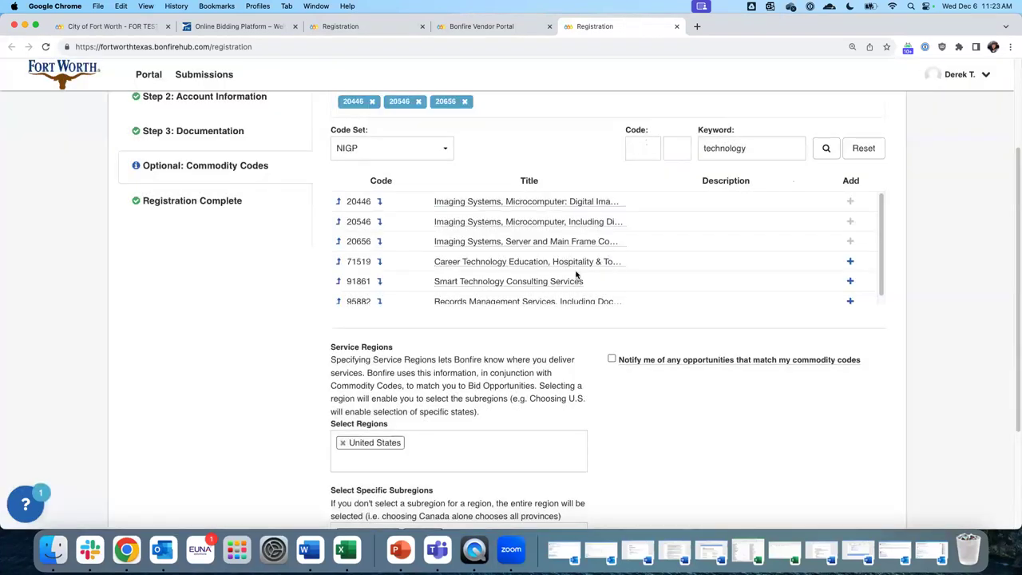
pyautogui.click(852, 283)
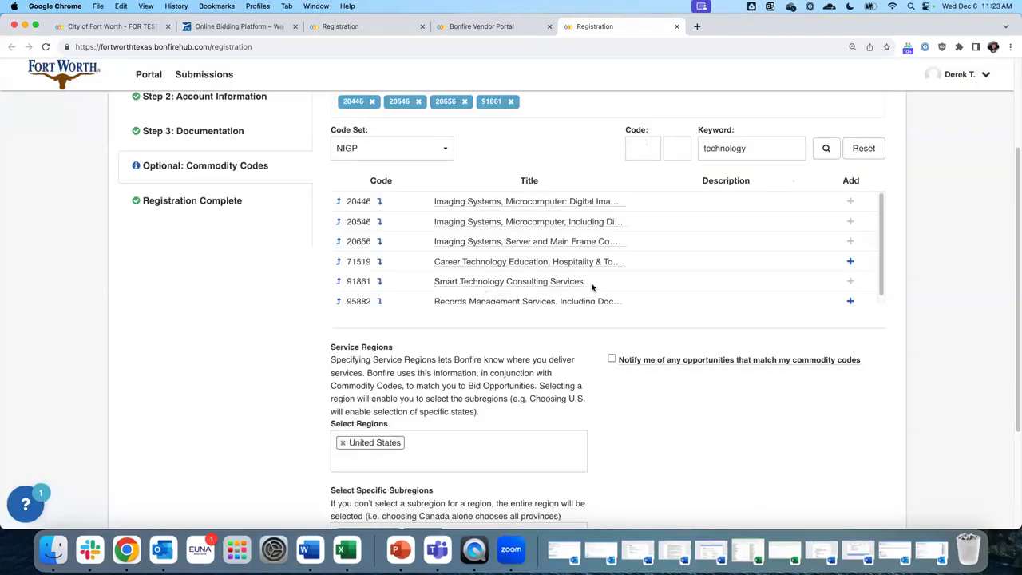
pyautogui.scroll(1, 715, 304)
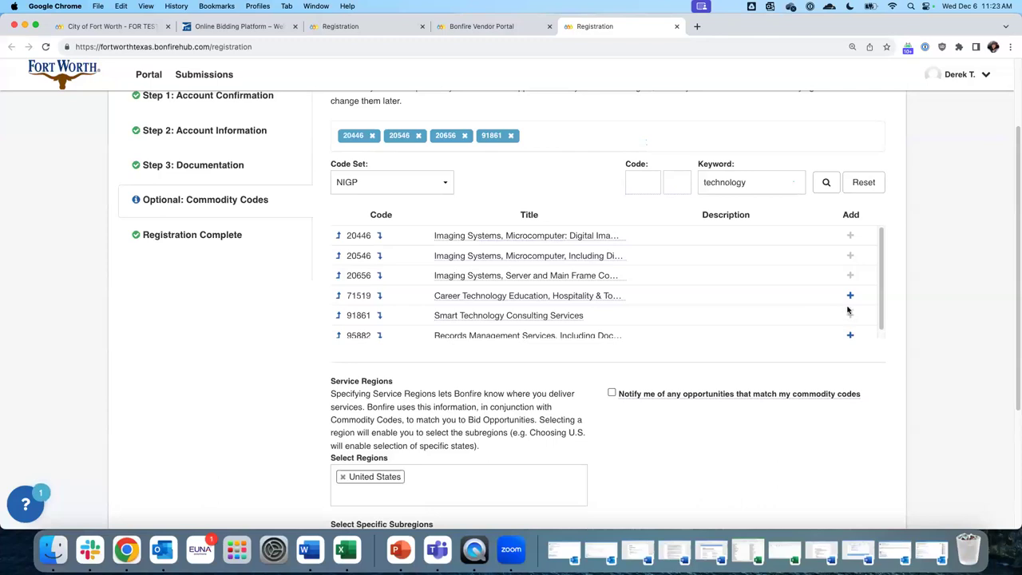
pyautogui.moveTo(358, 138)
pyautogui.scroll(3, 671, 134)
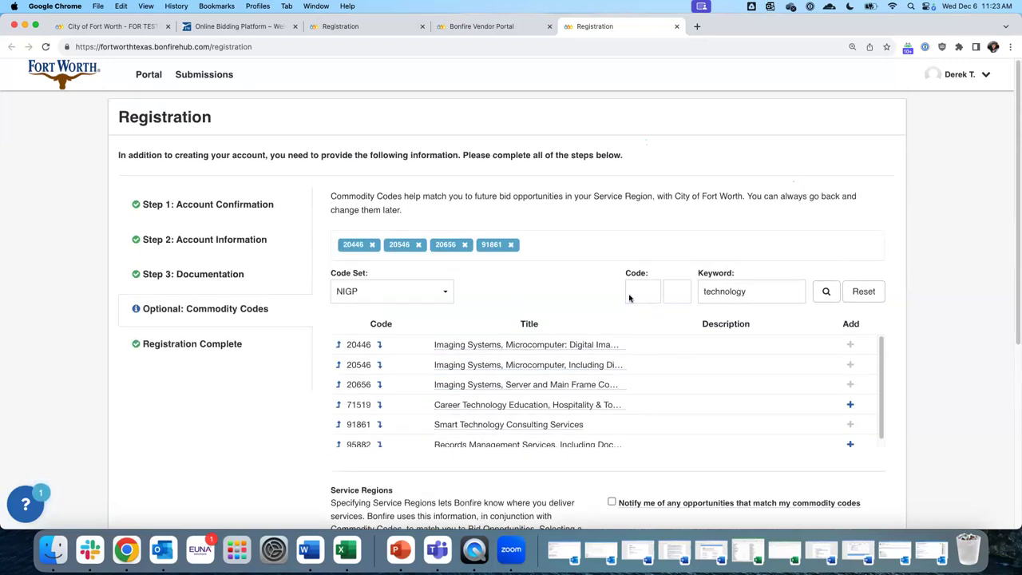
# Search the keyword 'information', add codes 20654 and 03554, then clear the keyword
pyautogui.doubleClick(767, 293)
pyautogui.write('infor')
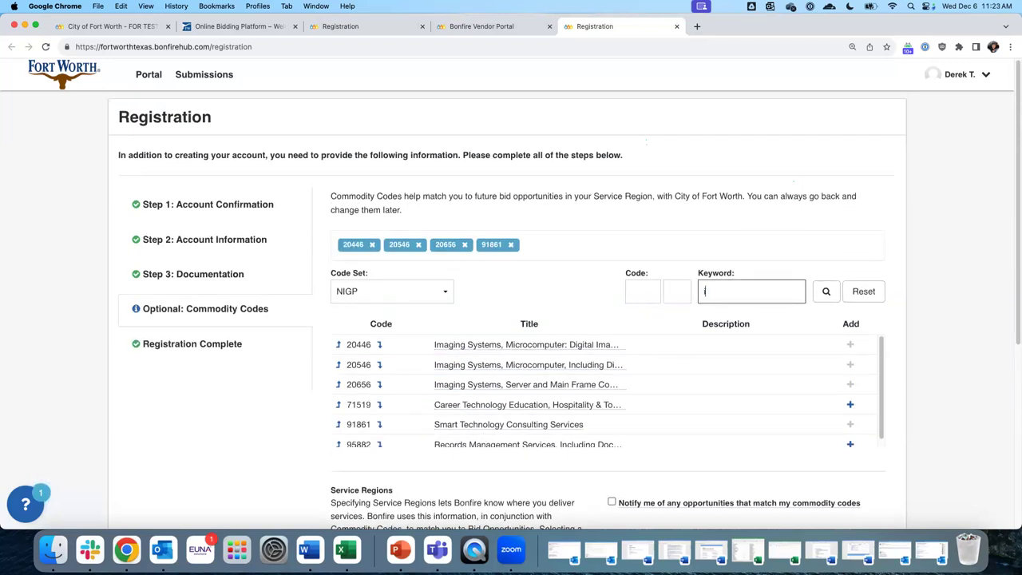
pyautogui.write('mato')
pyautogui.write('ion')
pyautogui.press('Return')
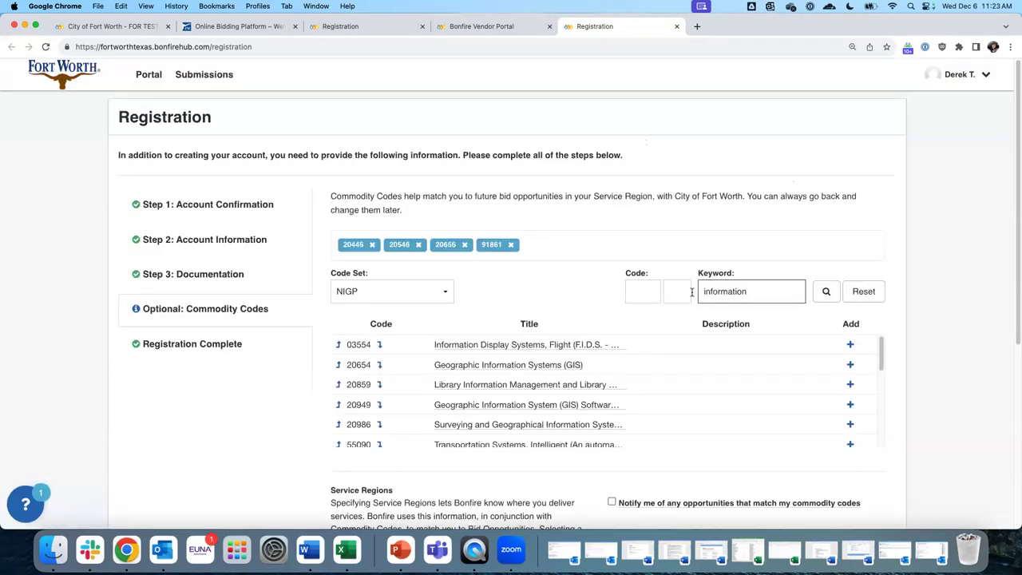
pyautogui.click(850, 364)
pyautogui.click(851, 345)
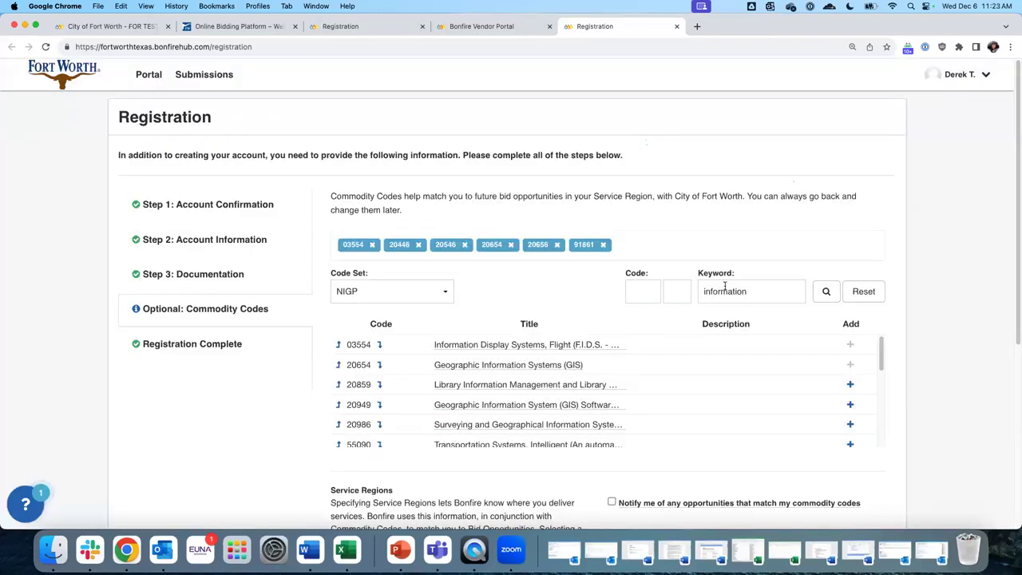
pyautogui.doubleClick(725, 289)
pyautogui.press('BackSpace')
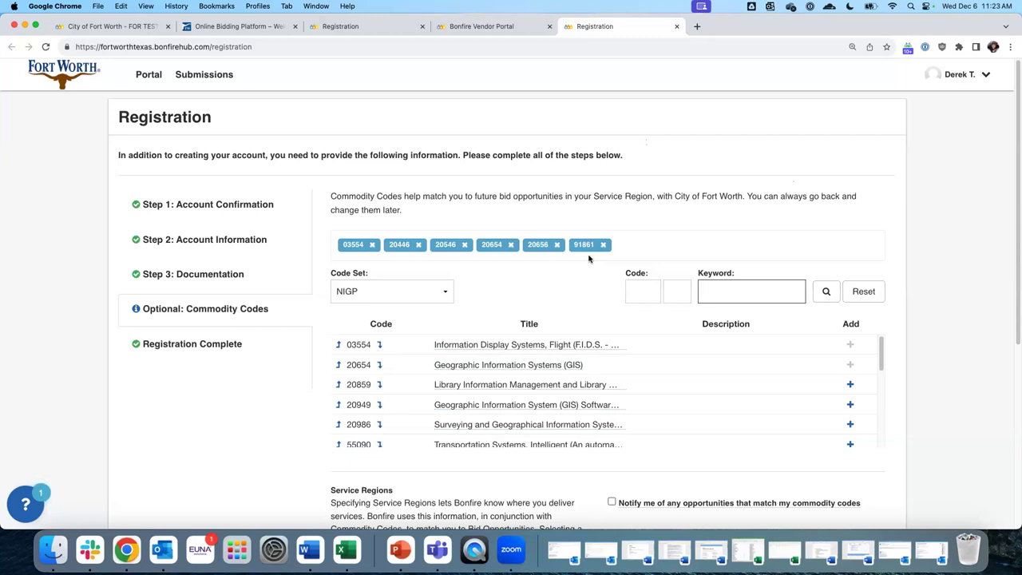
pyautogui.scroll(-3, 589, 258)
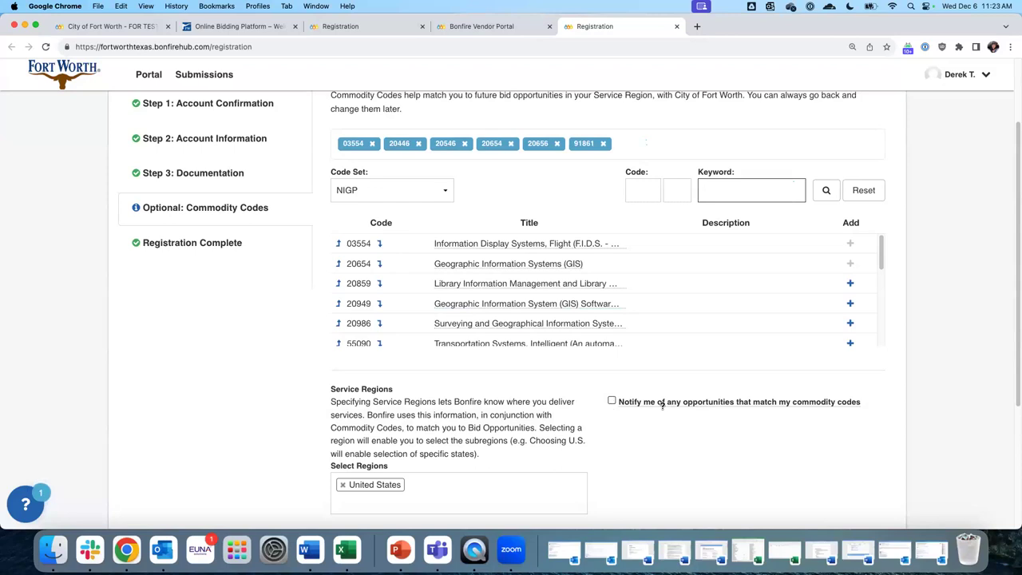
# Tick 'Notify me of any opportunities that match my commodity codes' and dismiss the saved notice
pyautogui.click(612, 401)
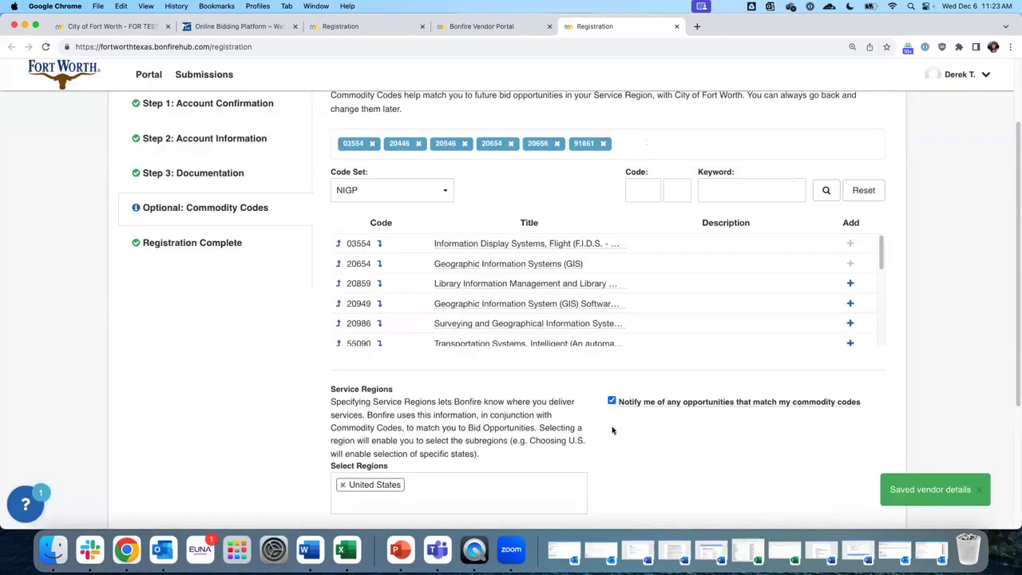
pyautogui.click(980, 489)
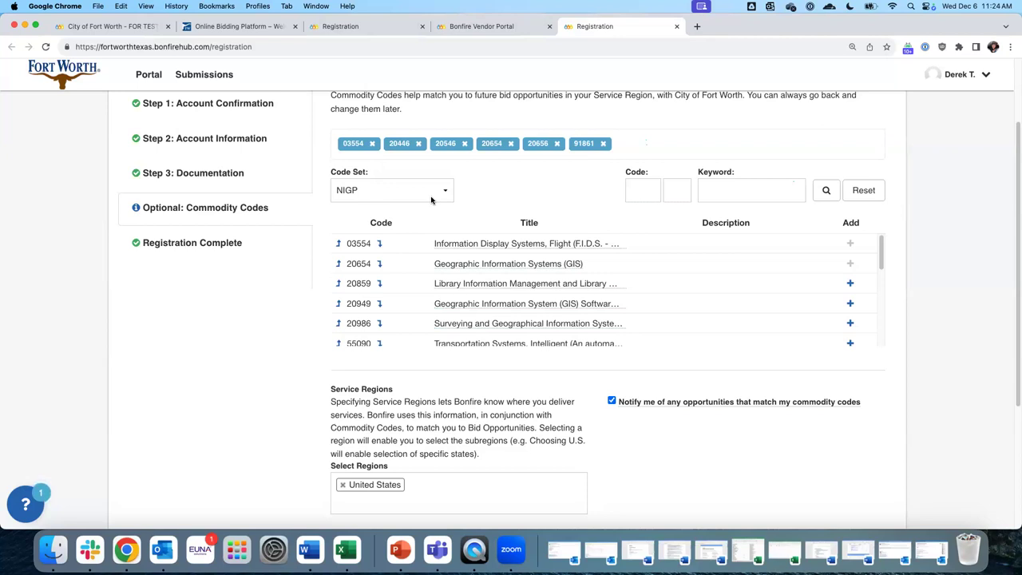
pyautogui.scroll(-2, 434, 211)
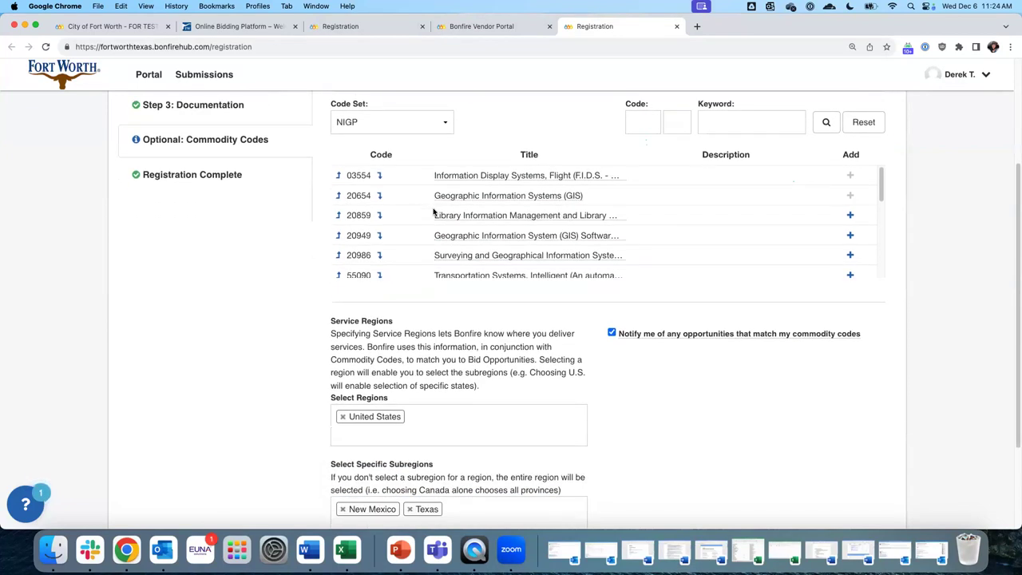
pyautogui.scroll(-10, 434, 212)
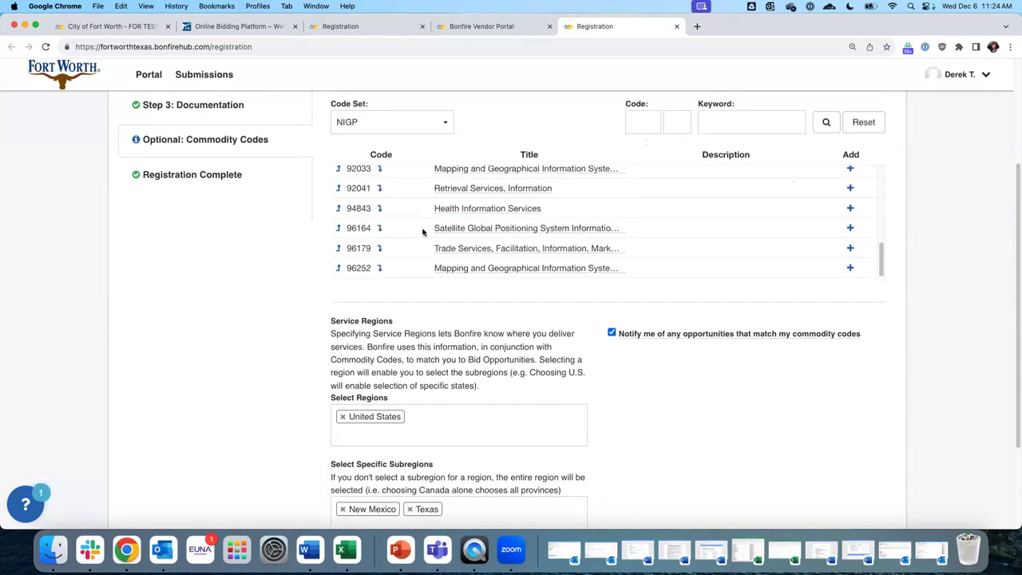
pyautogui.scroll(-4, 302, 299)
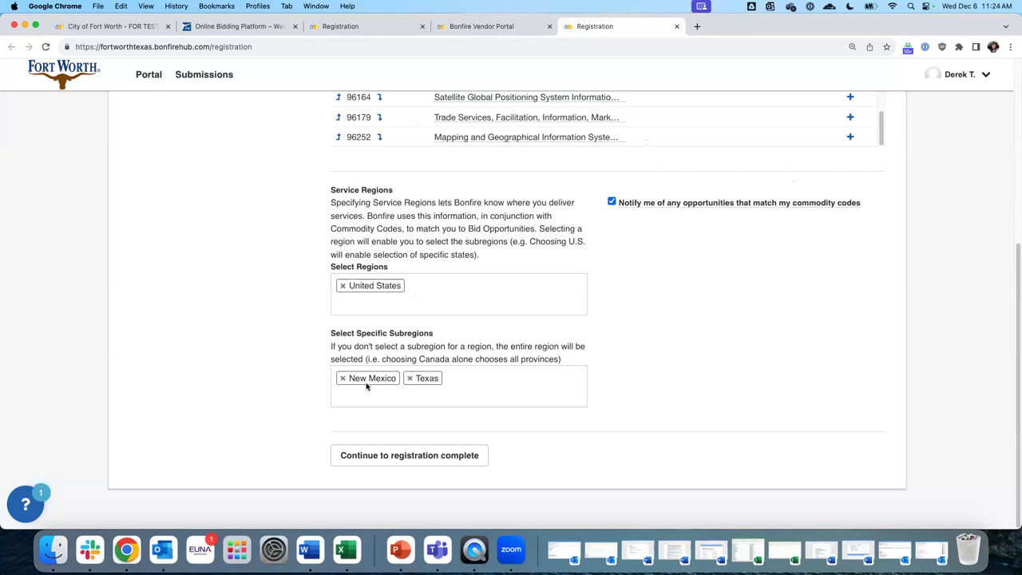
pyautogui.click(399, 404)
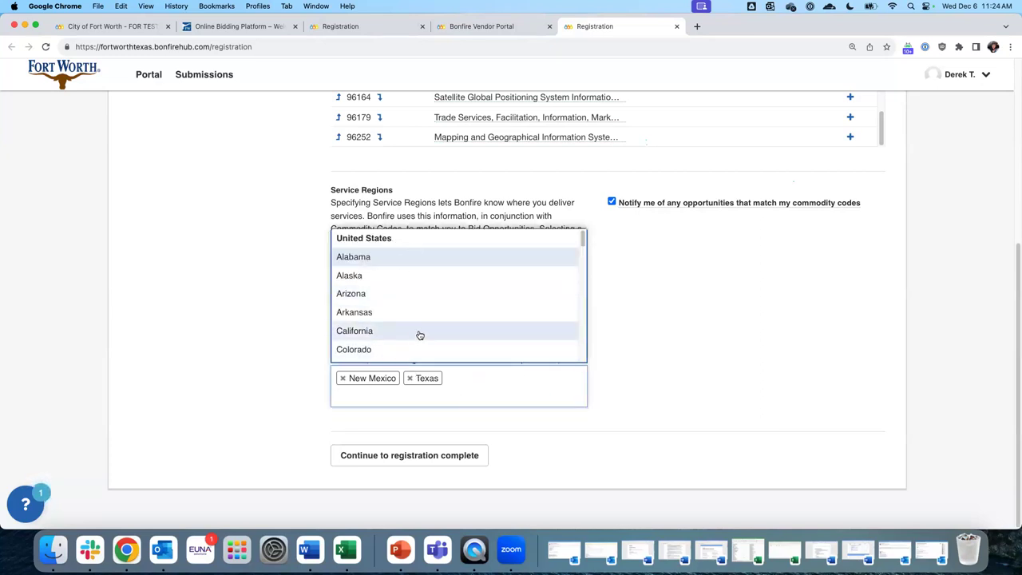
pyautogui.click(759, 306)
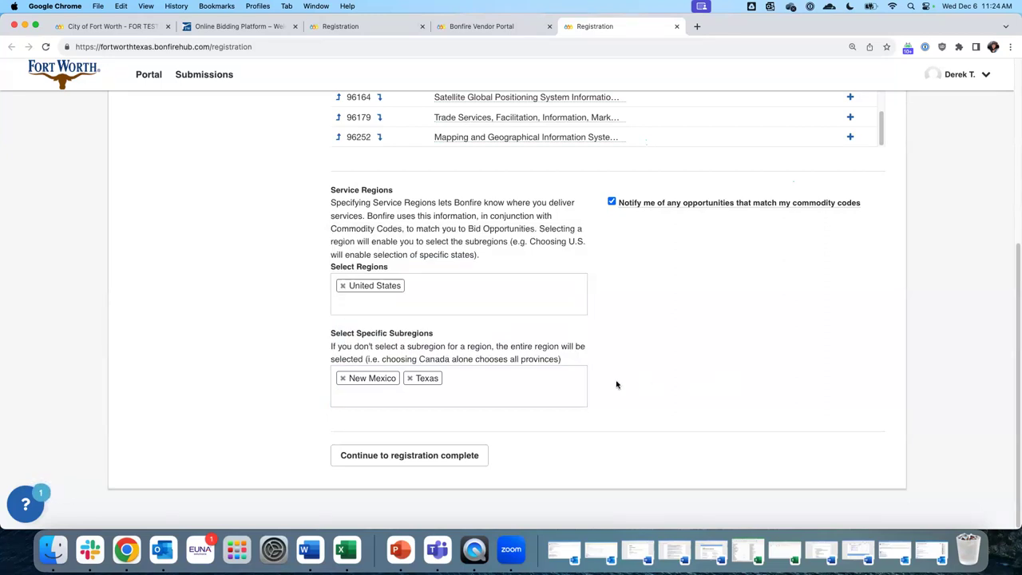
pyautogui.click(405, 394)
pyautogui.scroll(-10, 400, 293)
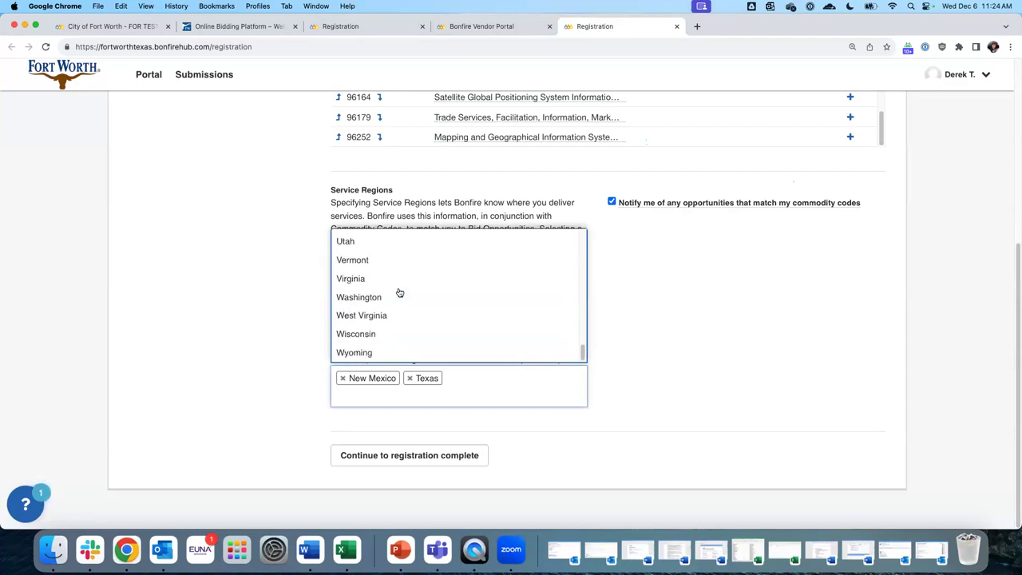
pyautogui.scroll(10, 399, 293)
pyautogui.click(709, 321)
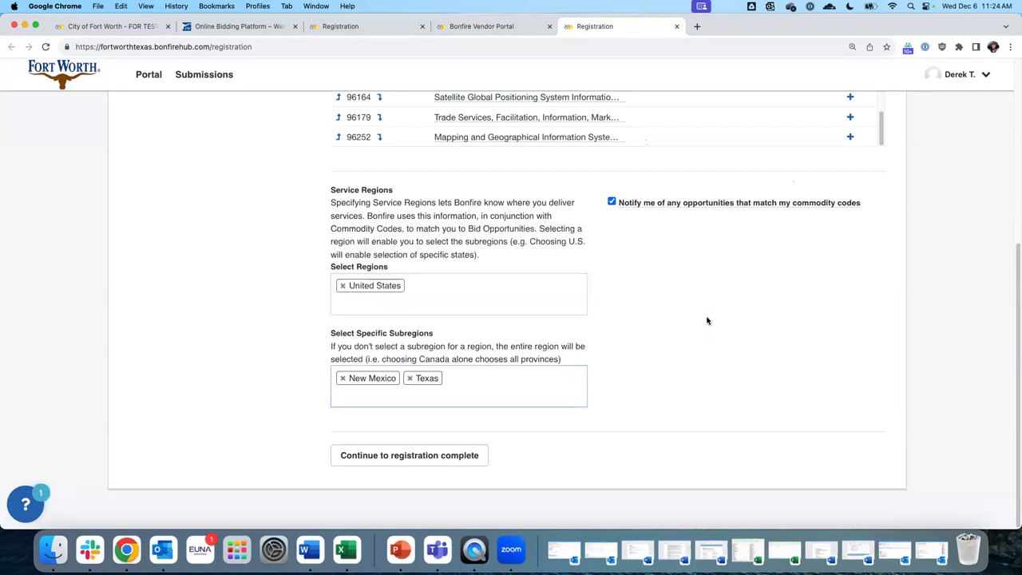
# Complete the registration and continue from the success page into the Fort Worth portal
pyautogui.click(449, 457)
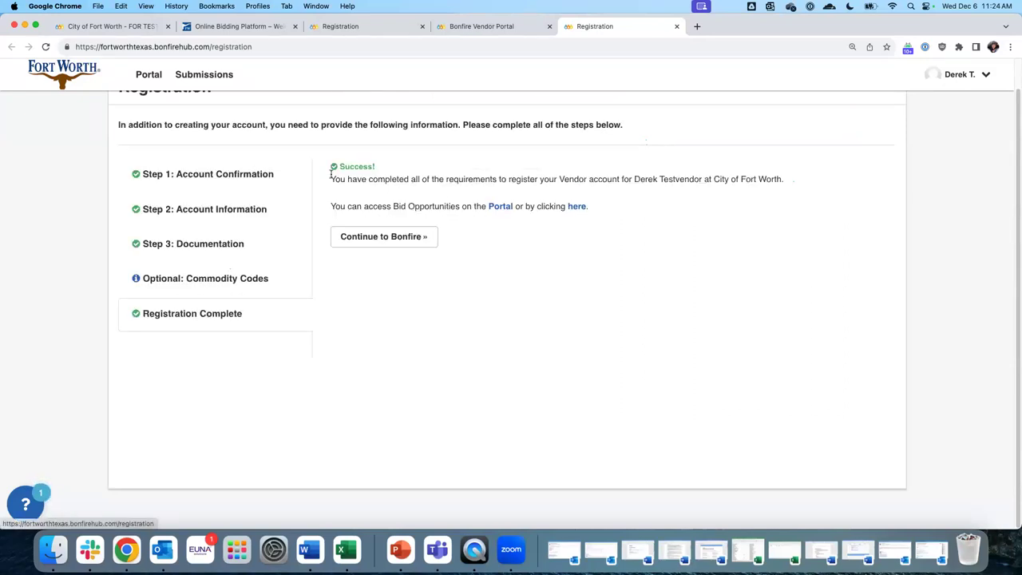
pyautogui.moveTo(337, 167); pyautogui.dragTo(392, 172)
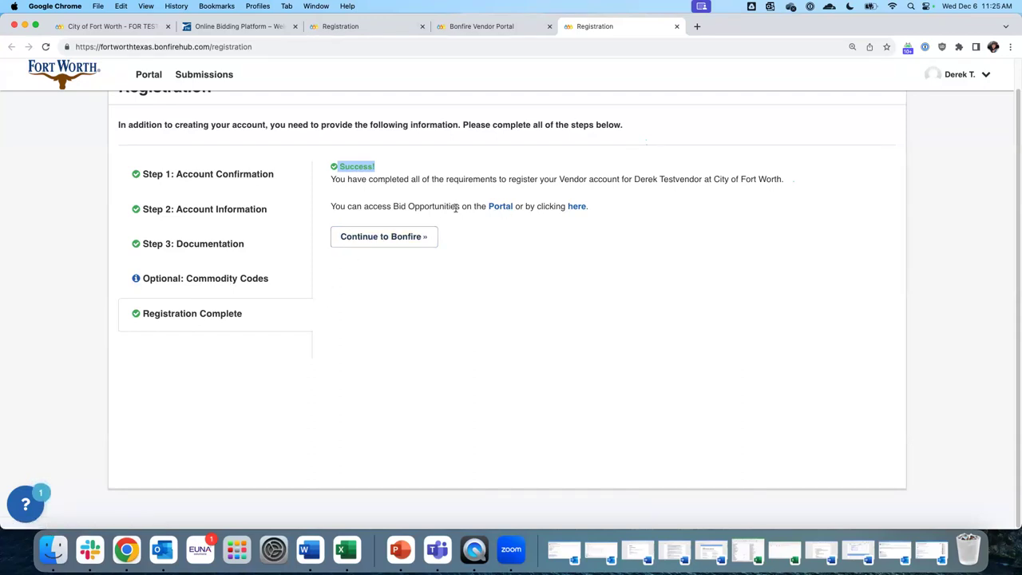
pyautogui.click(379, 240)
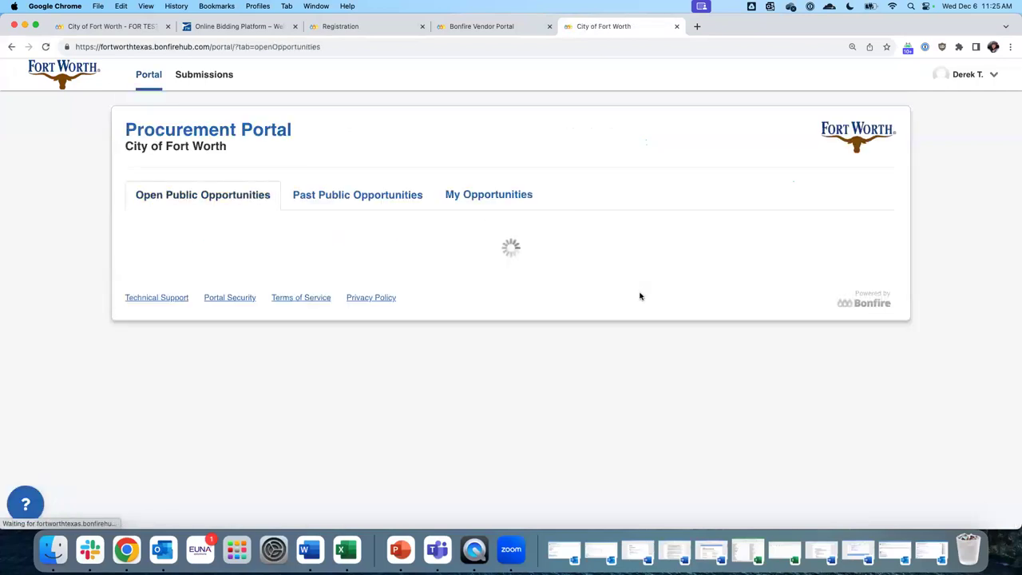
# Dismiss the My Agencies popup and view the empty My Opportunities list
pyautogui.click(660, 93)
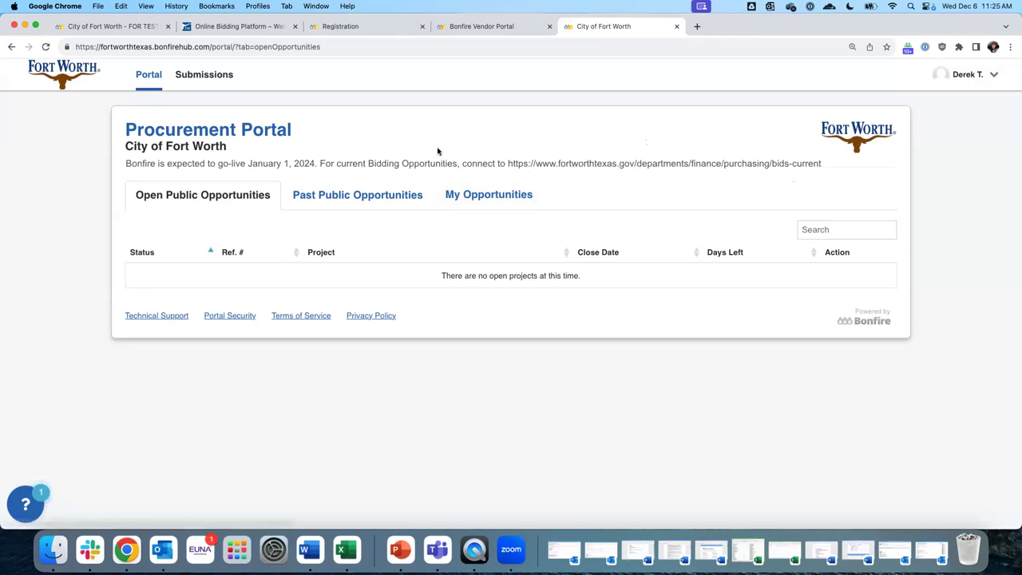
pyautogui.click(502, 201)
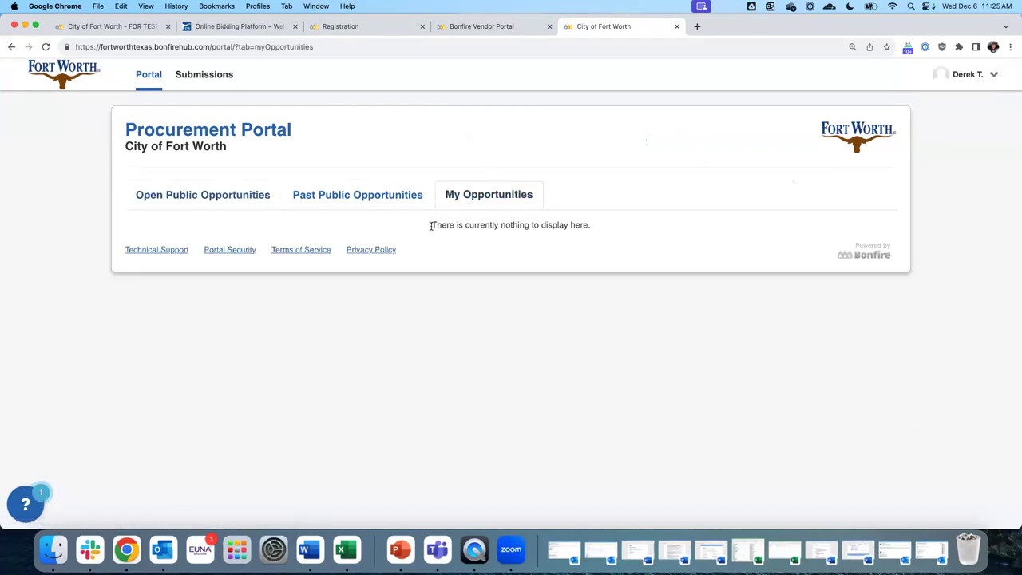
pyautogui.moveTo(431, 226); pyautogui.dragTo(583, 230)
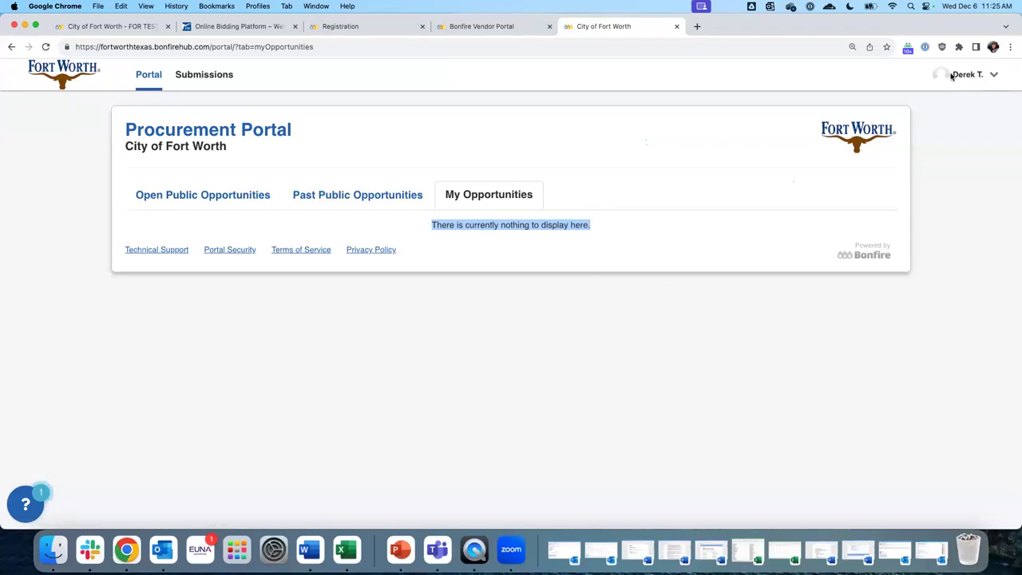
# Open account settings and review the vendor Profile's certification options, website and phone number
pyautogui.click(995, 77)
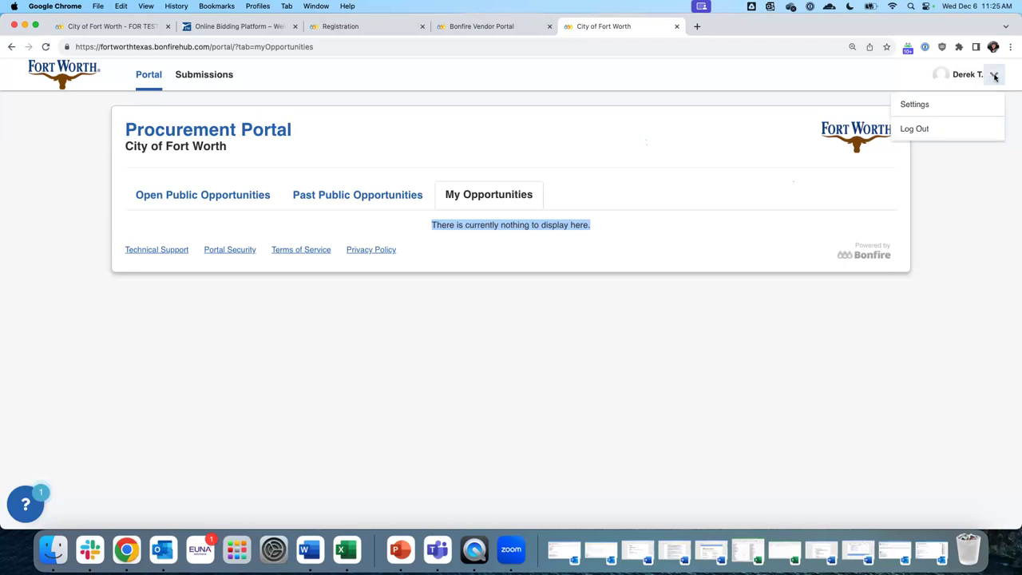
pyautogui.click(916, 104)
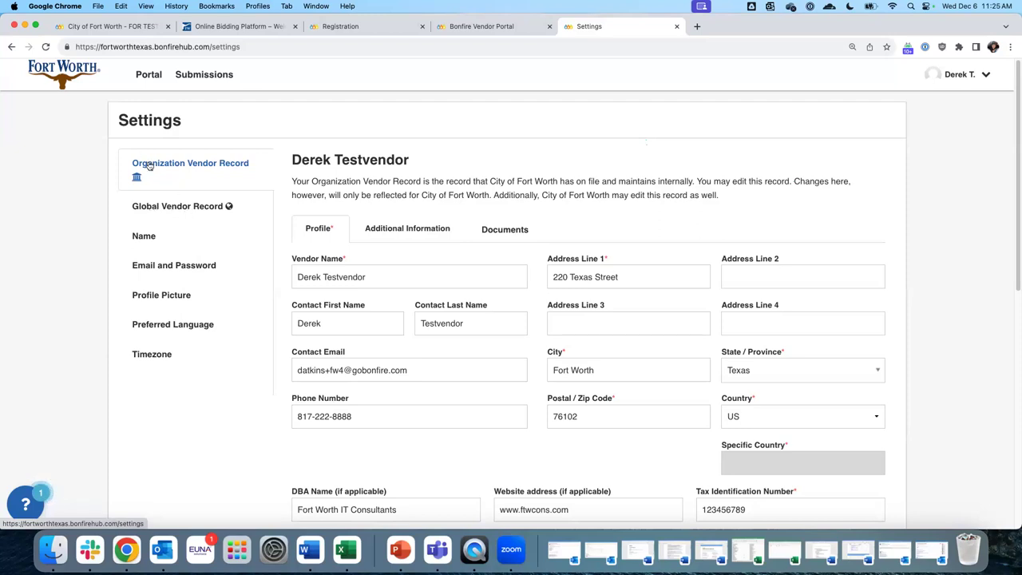
pyautogui.scroll(-3, 476, 242)
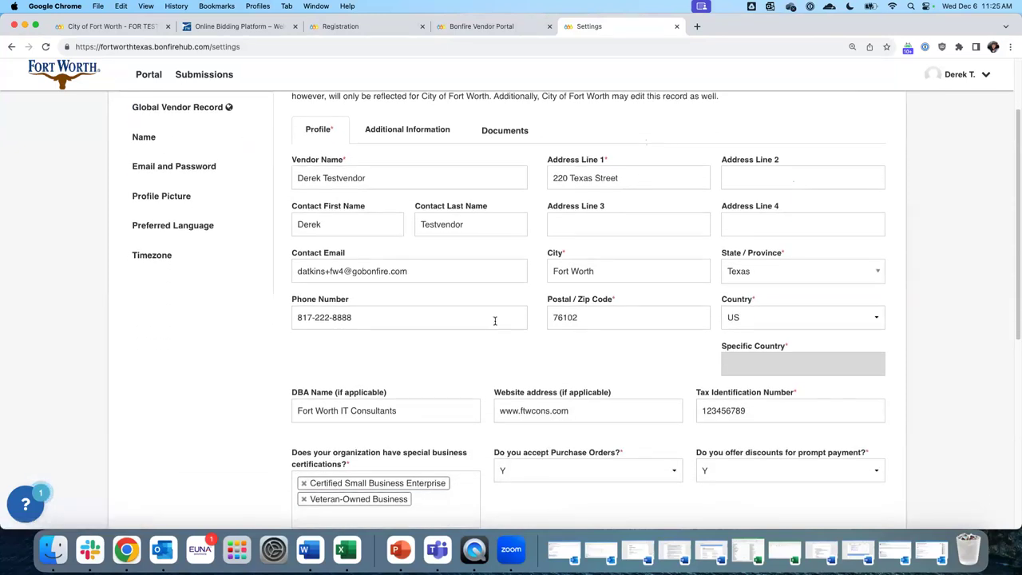
pyautogui.scroll(-4, 495, 321)
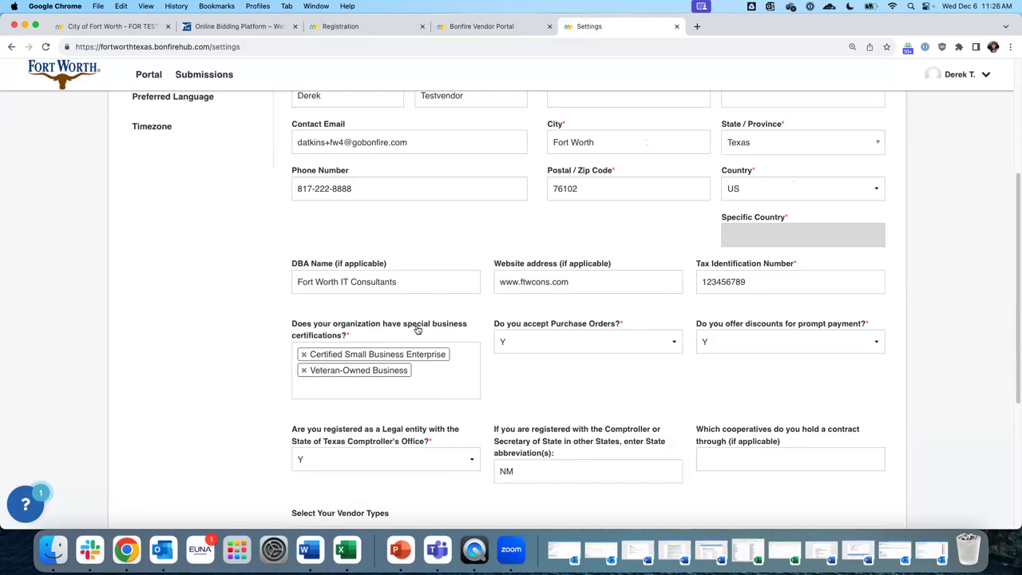
pyautogui.click(315, 392)
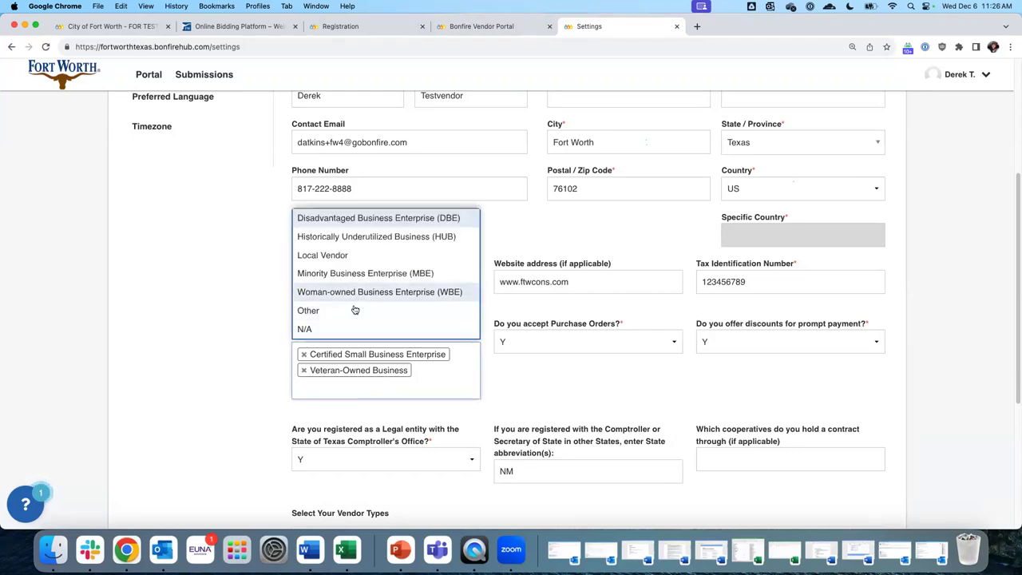
pyautogui.click(200, 323)
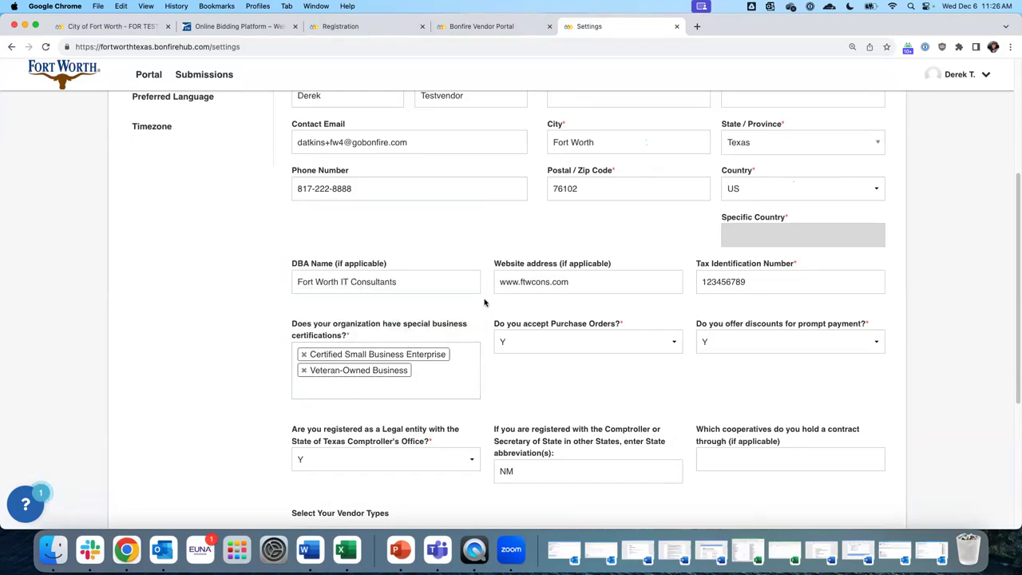
pyautogui.moveTo(579, 284); pyautogui.dragTo(501, 376)
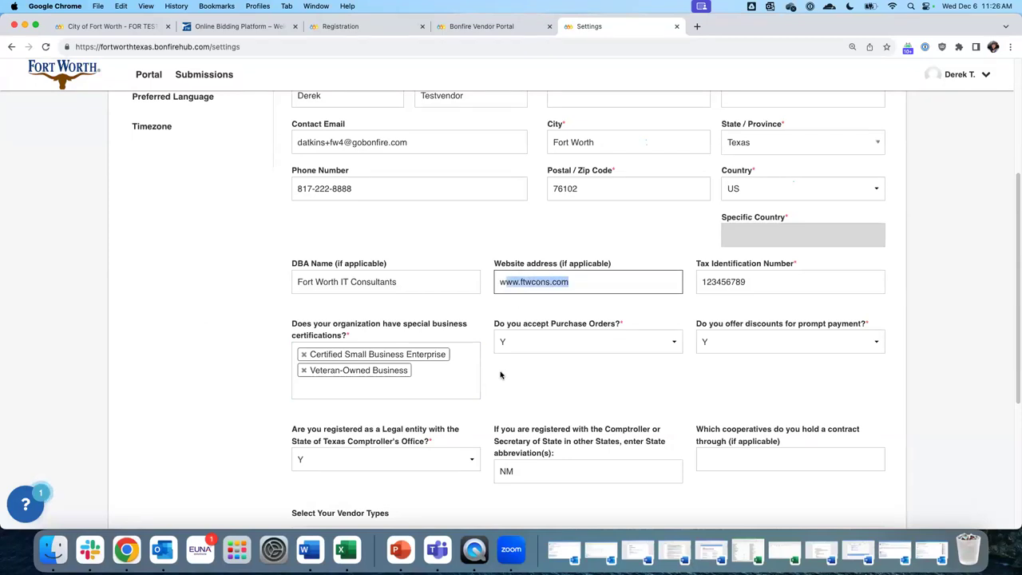
pyautogui.moveTo(372, 192); pyautogui.dragTo(286, 196)
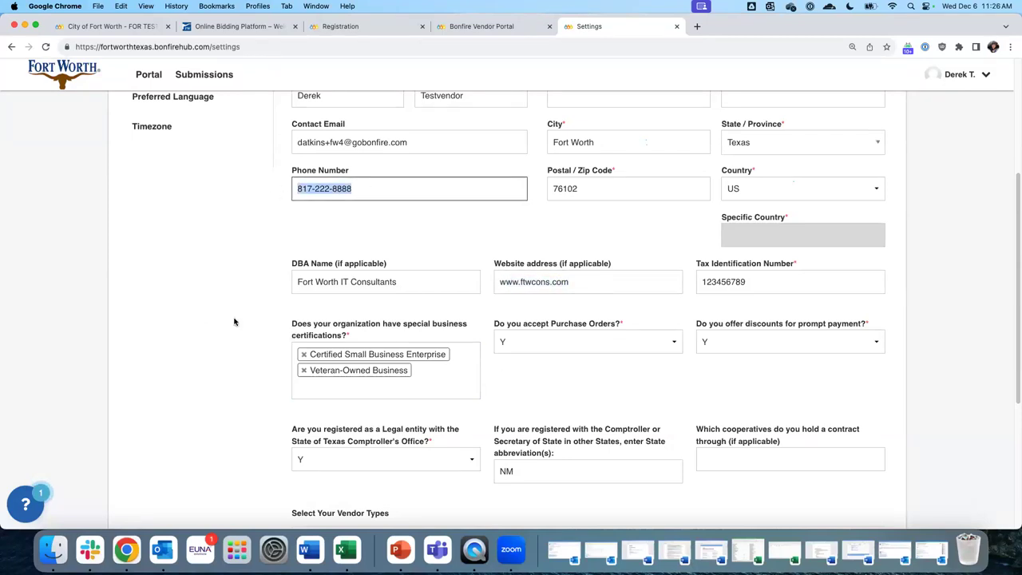
pyautogui.scroll(-6, 234, 322)
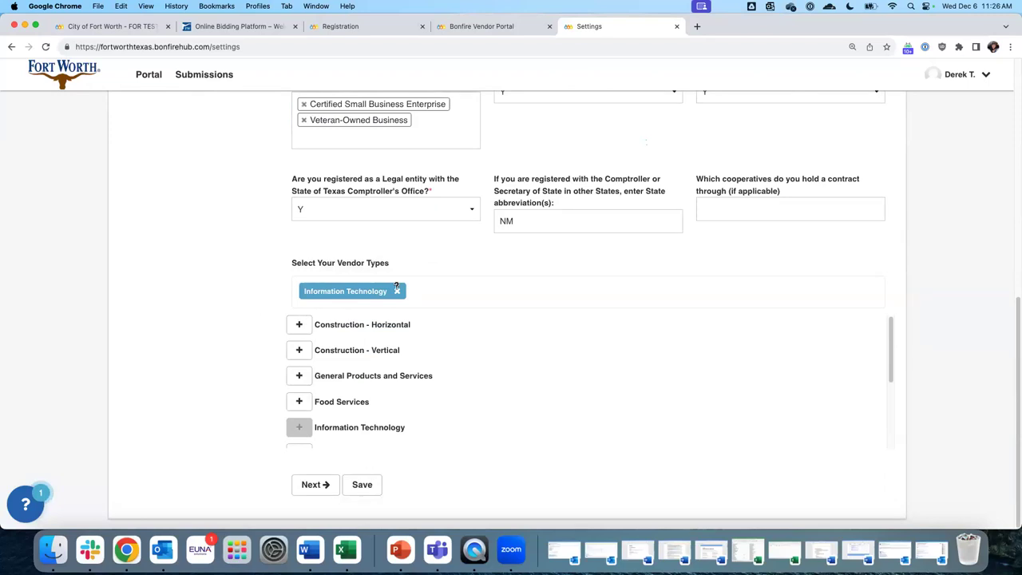
pyautogui.scroll(7, 393, 296)
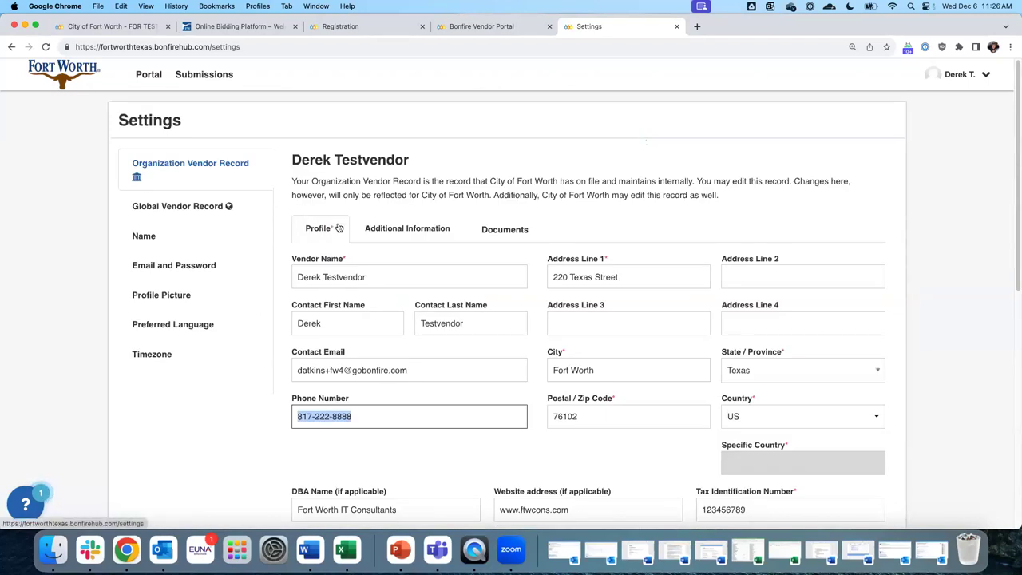
# Review Additional Information and the Documents tab, expanding the uploaded W9_Fillable.pdf file
pyautogui.click(405, 236)
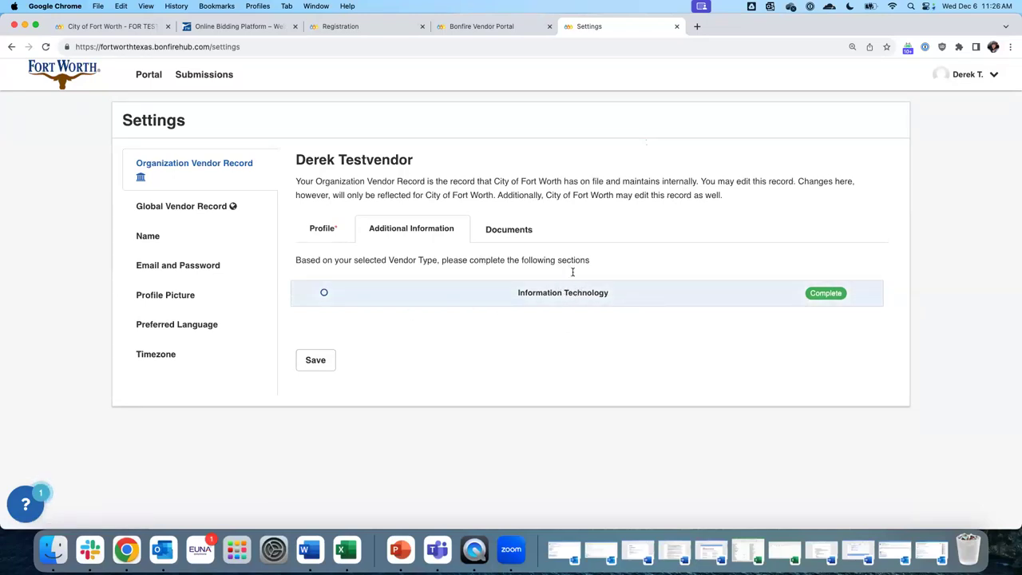
pyautogui.click(513, 233)
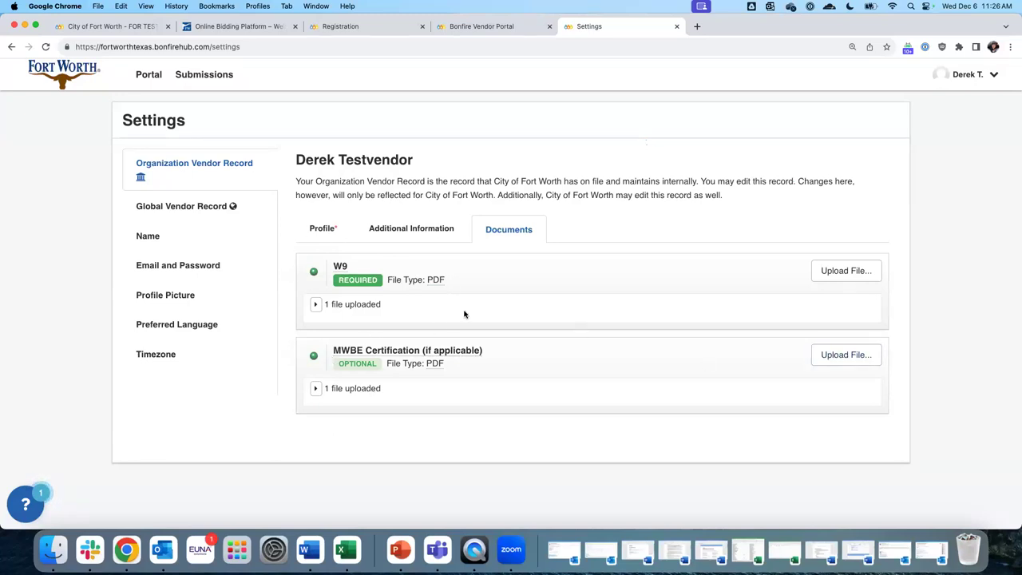
pyautogui.click(315, 305)
pyautogui.click(837, 337)
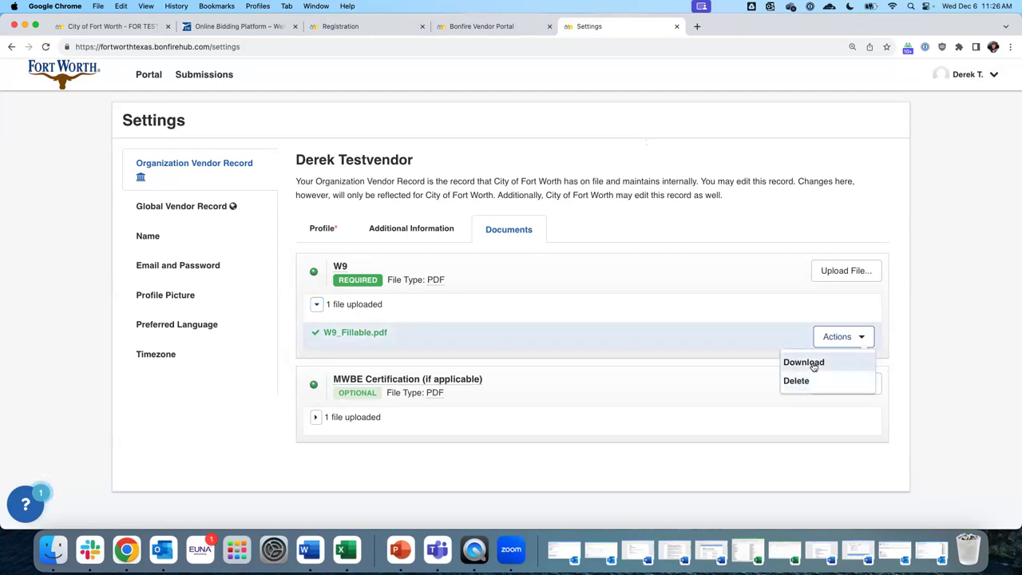
pyautogui.click(675, 238)
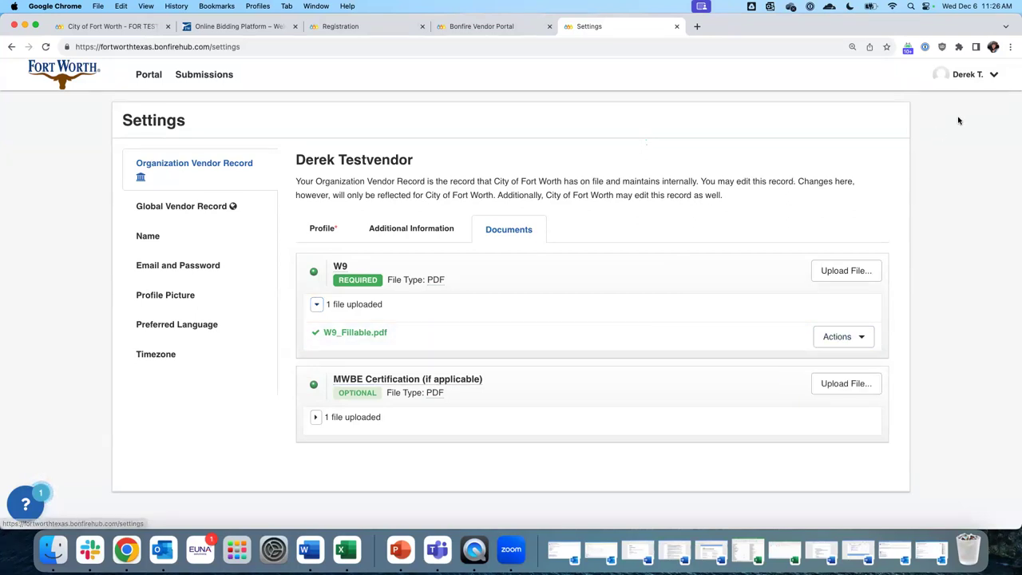
pyautogui.click(994, 75)
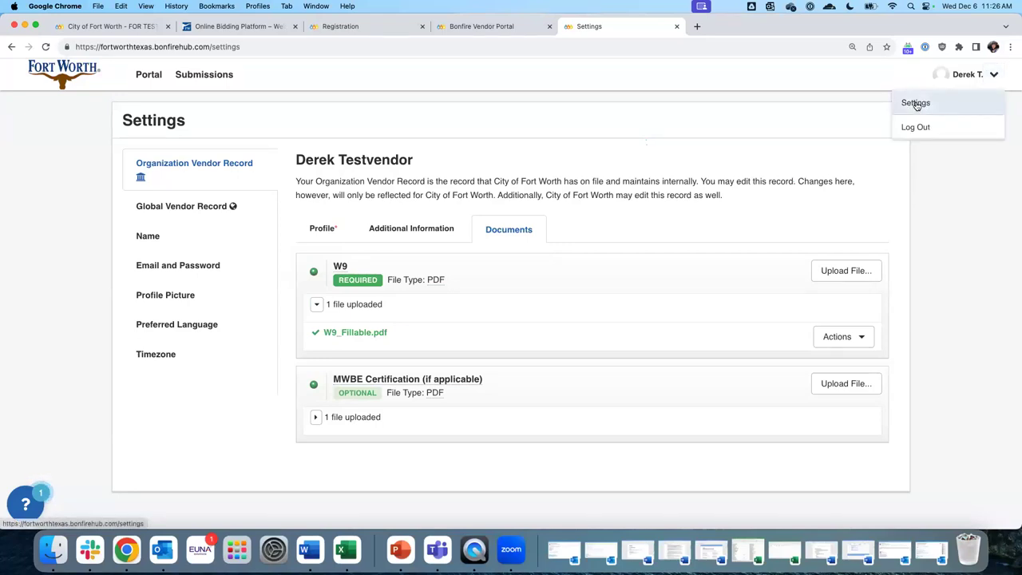
# Browse the Global Vendor Record, Name, Email and Password, and Profile Picture settings pages
pyautogui.click(180, 212)
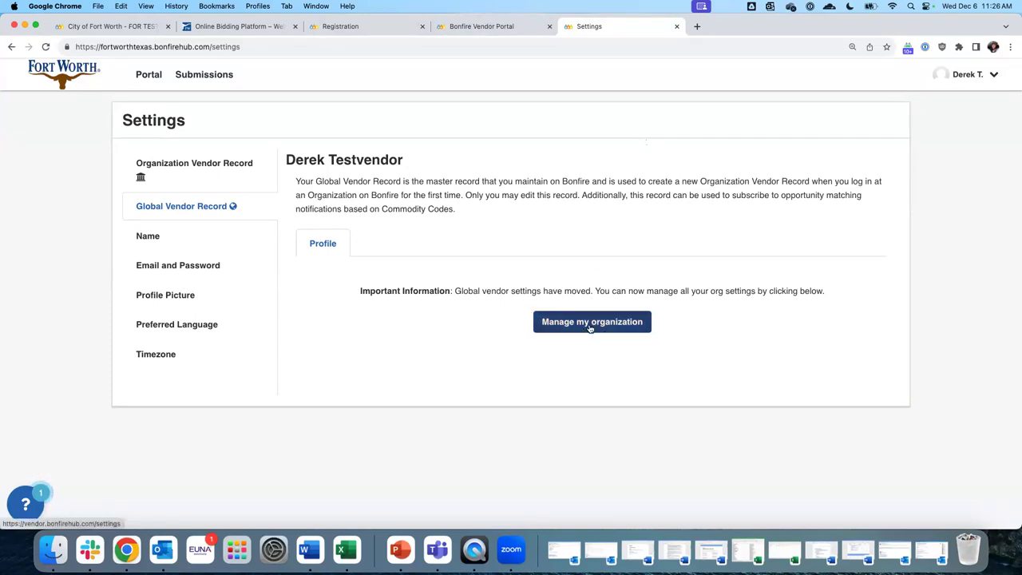
pyautogui.click(139, 235)
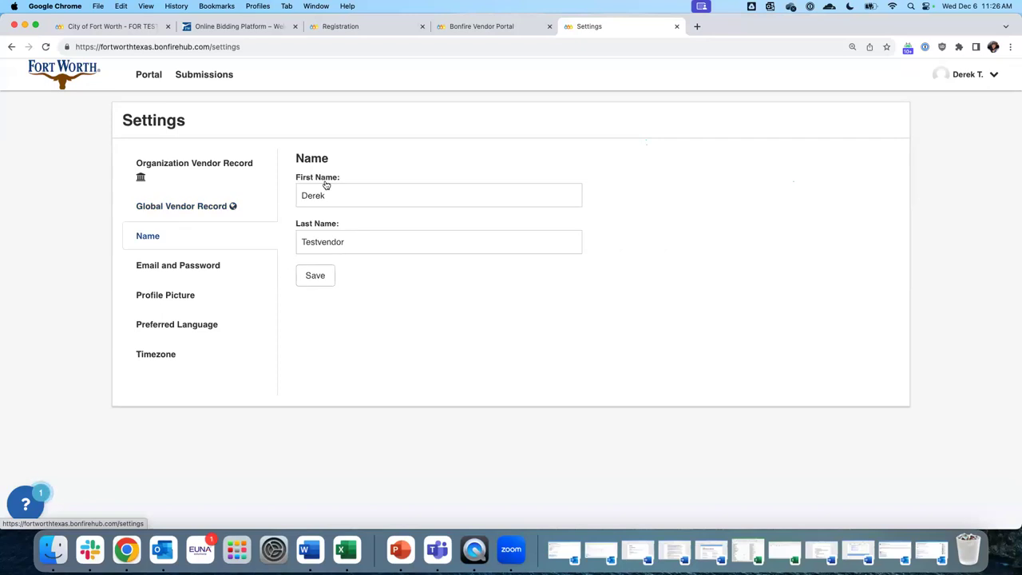
pyautogui.doubleClick(335, 195)
pyautogui.click(160, 267)
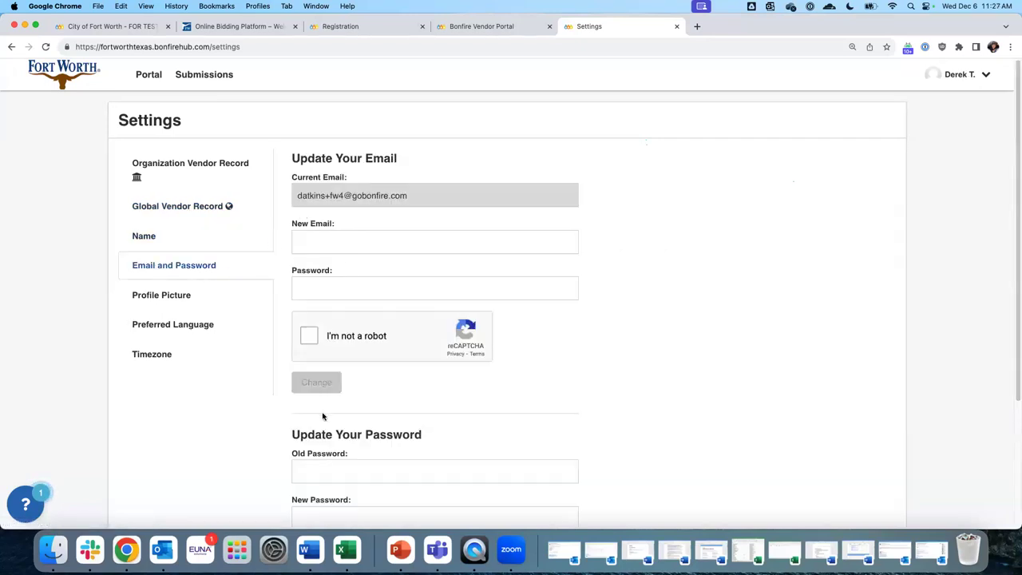
pyautogui.click(158, 295)
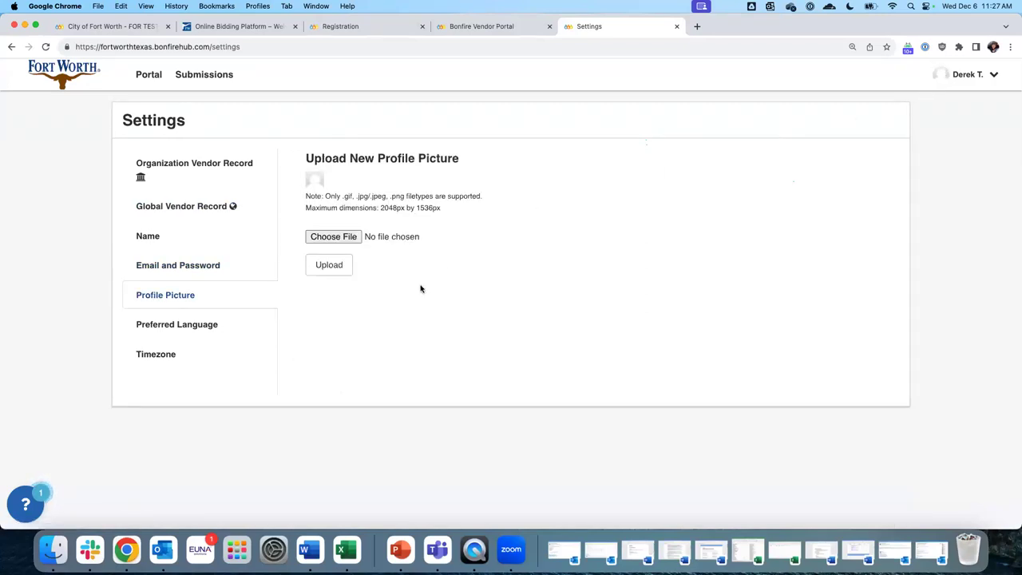
# Keep English as preferred language and Chicago as timezone, then return to the procurement portal
pyautogui.click(170, 331)
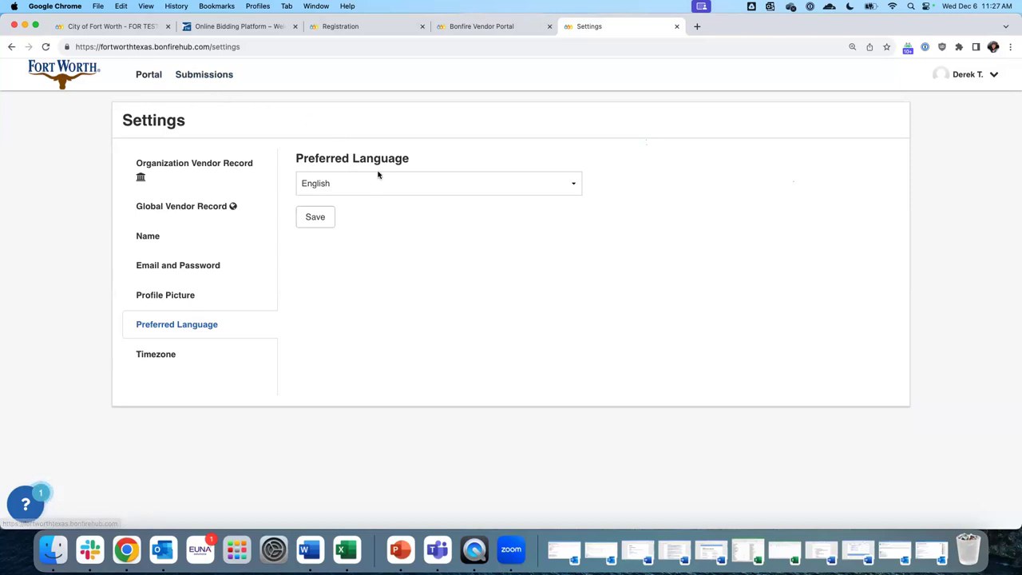
pyautogui.click(349, 186)
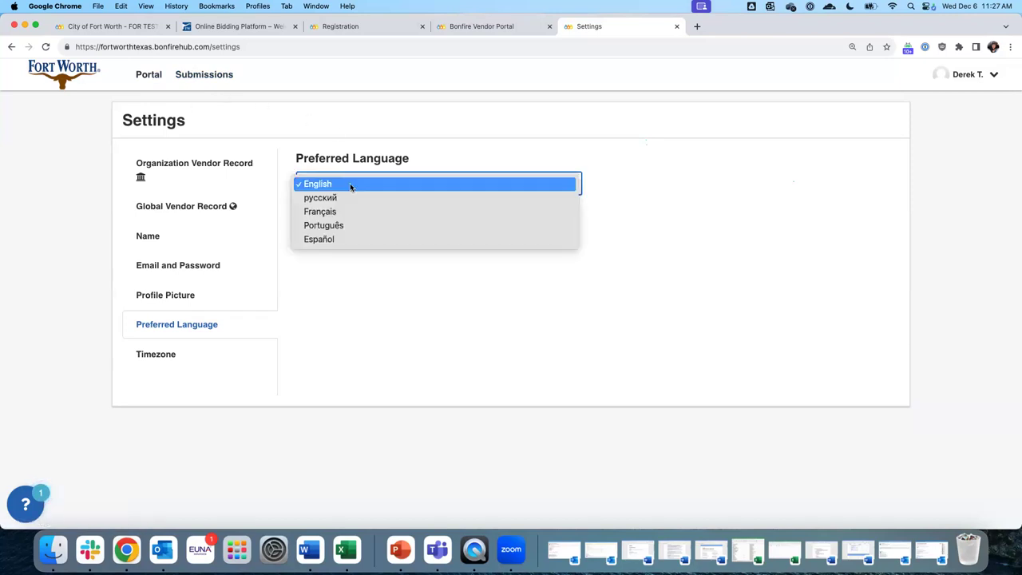
pyautogui.click(385, 144)
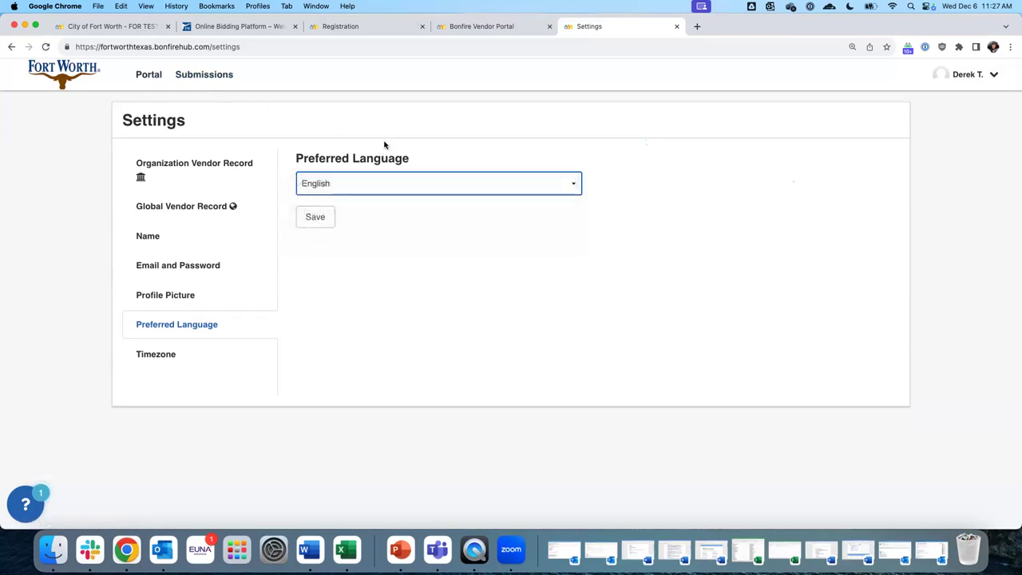
pyautogui.click(163, 357)
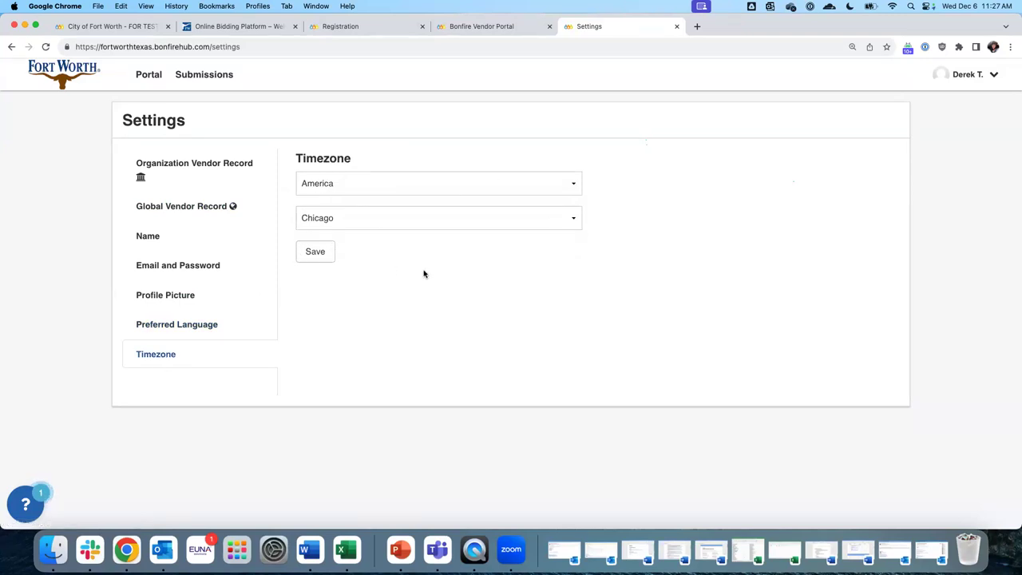
pyautogui.click(372, 218)
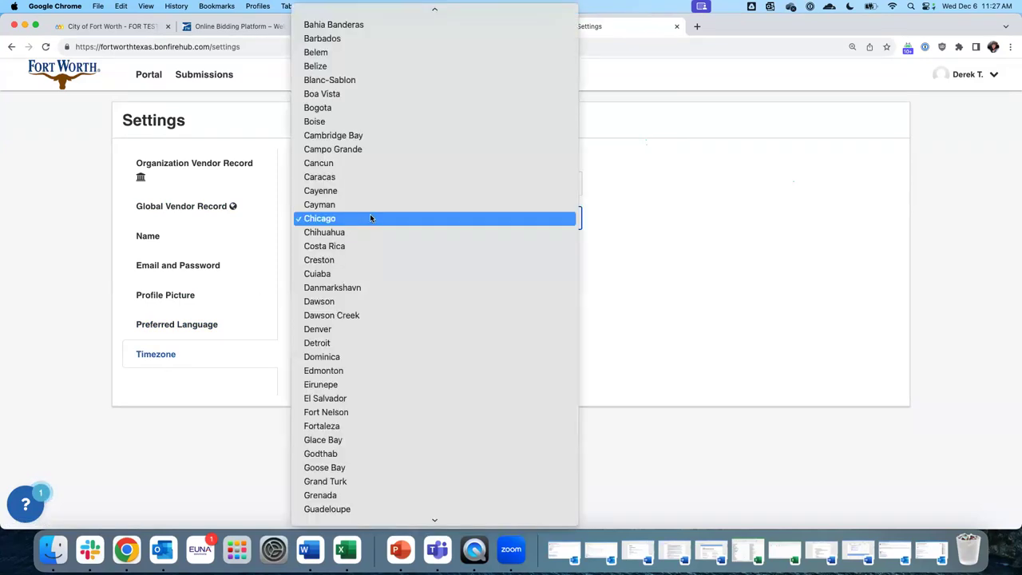
pyautogui.click(723, 234)
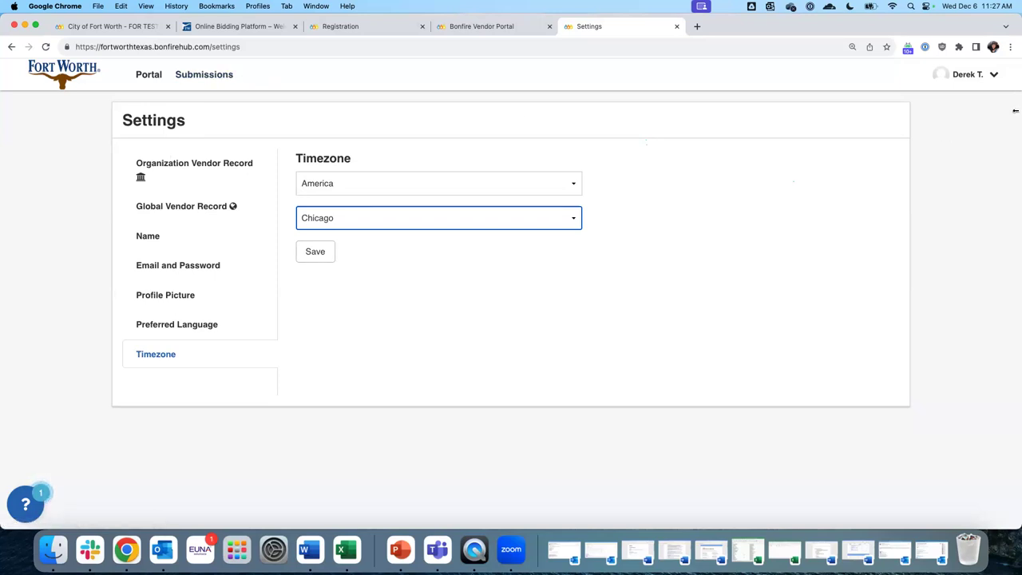
pyautogui.click(180, 74)
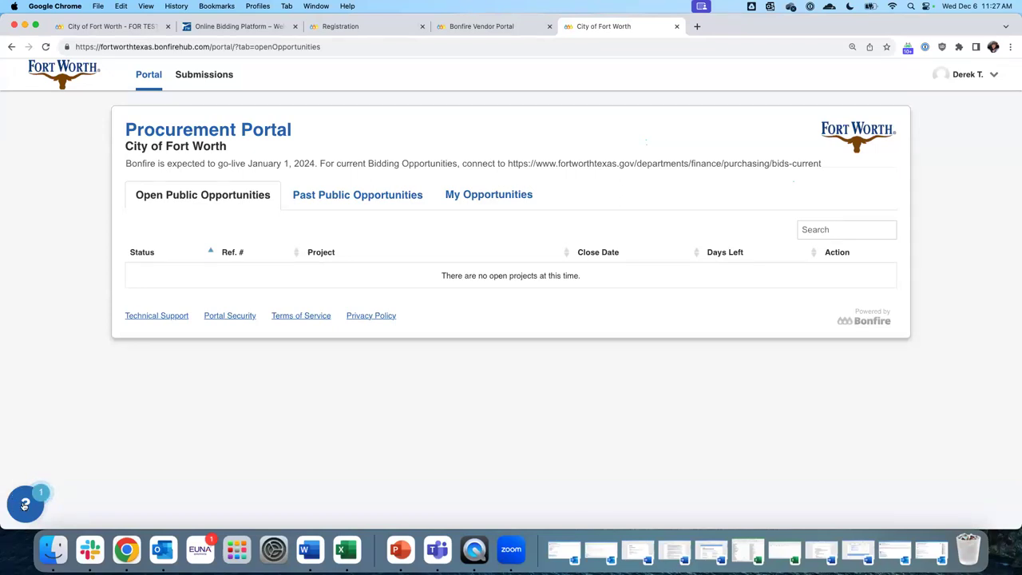
# From the ? help bubble, choose Vendor Help Center and launch the full help site
pyautogui.click(25, 505)
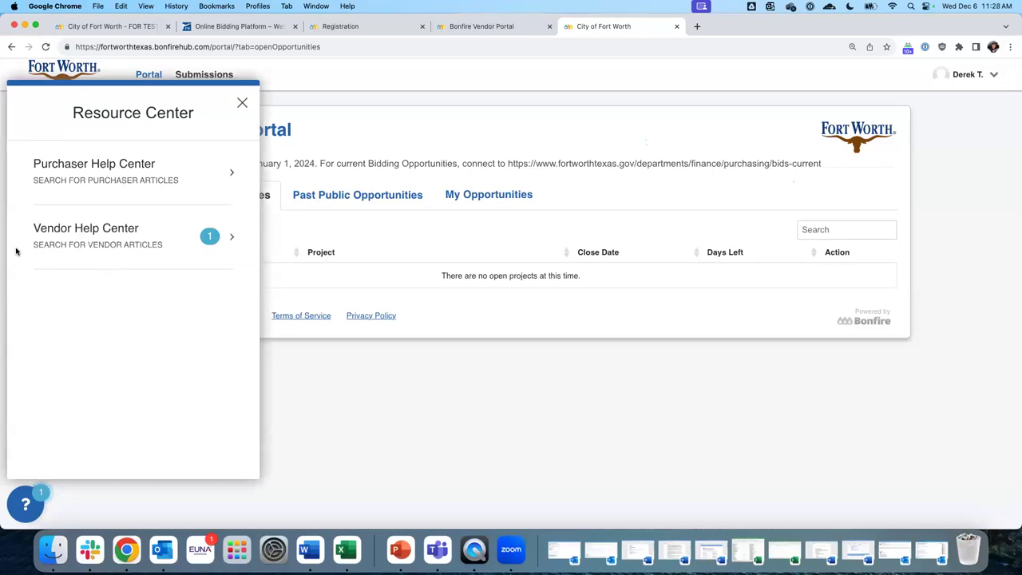
pyautogui.click(99, 228)
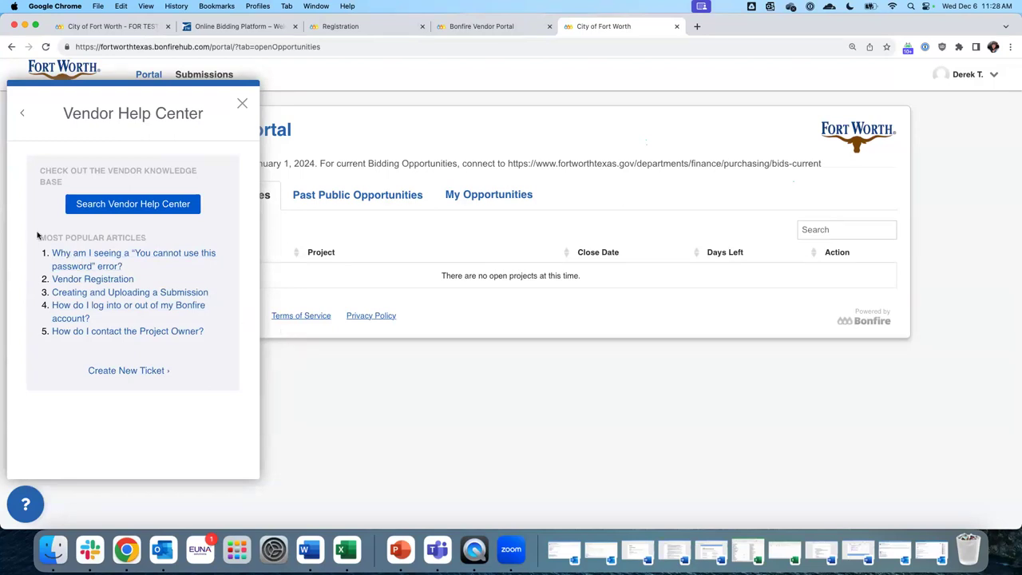
pyautogui.moveTo(40, 235); pyautogui.dragTo(146, 238)
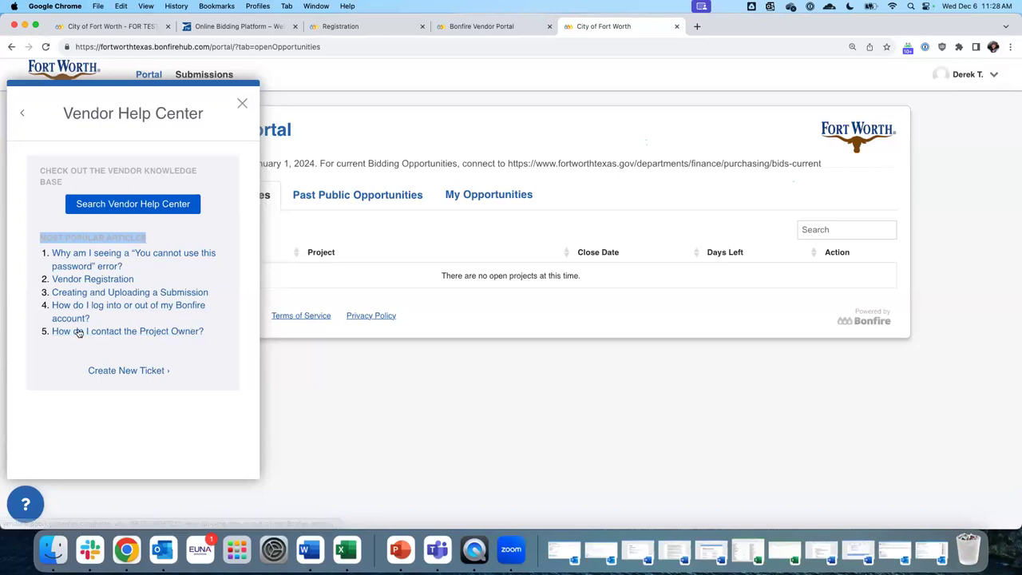
pyautogui.click(192, 206)
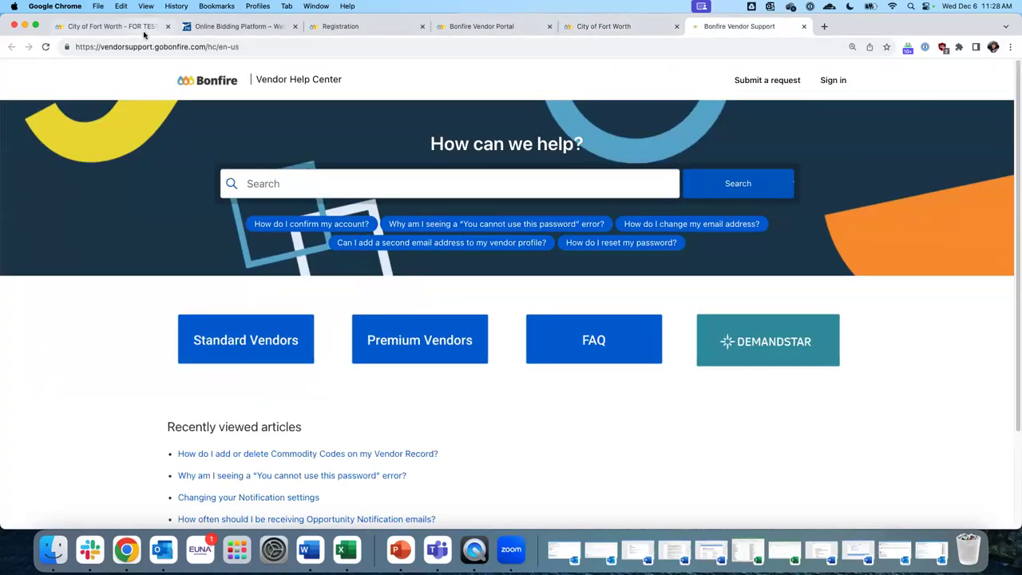
# Browse the Standard Vendors category and its Registration articles list
pyautogui.moveTo(149, 49); pyautogui.dragTo(203, 44)
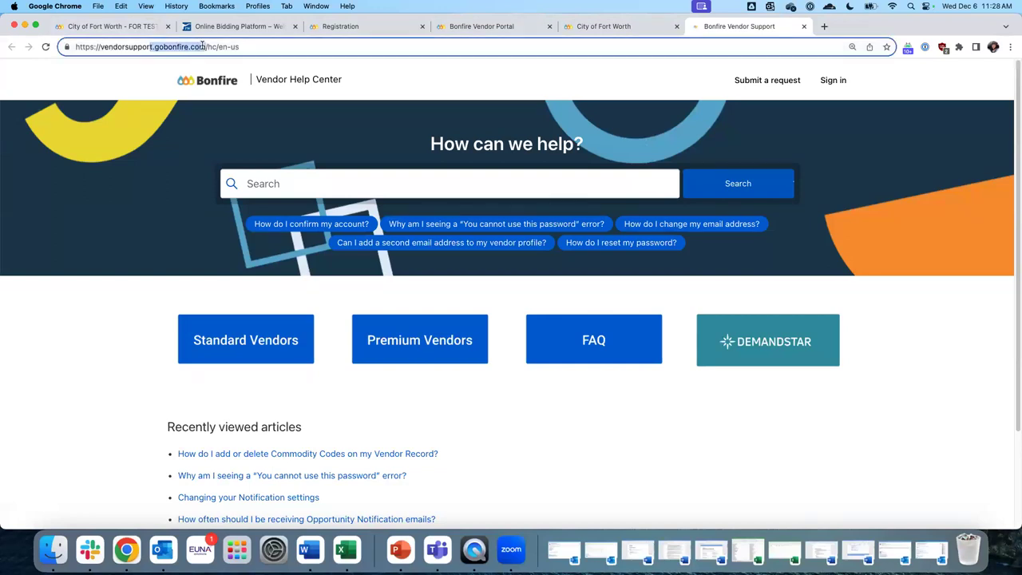
pyautogui.click(323, 174)
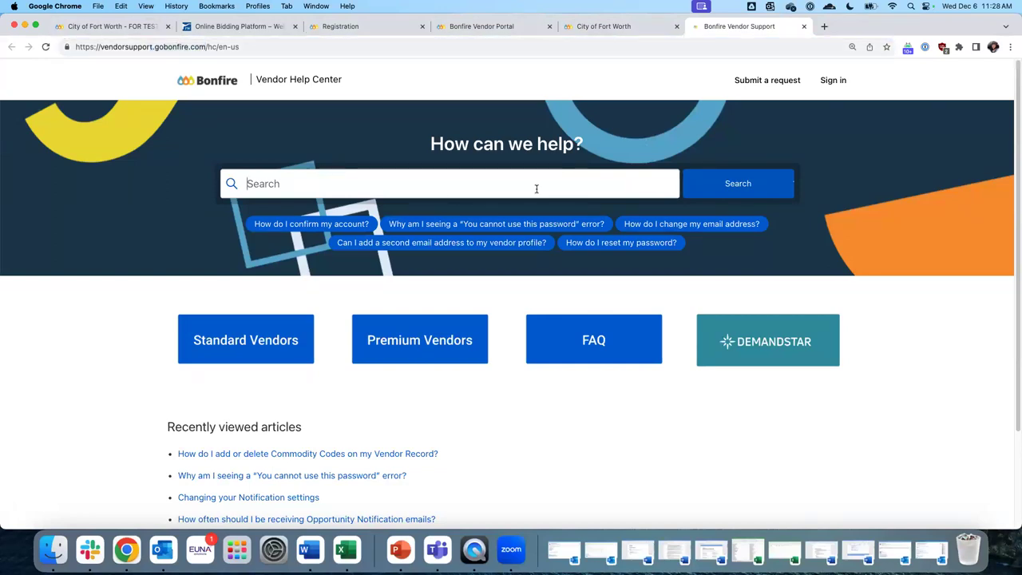
pyautogui.click(233, 342)
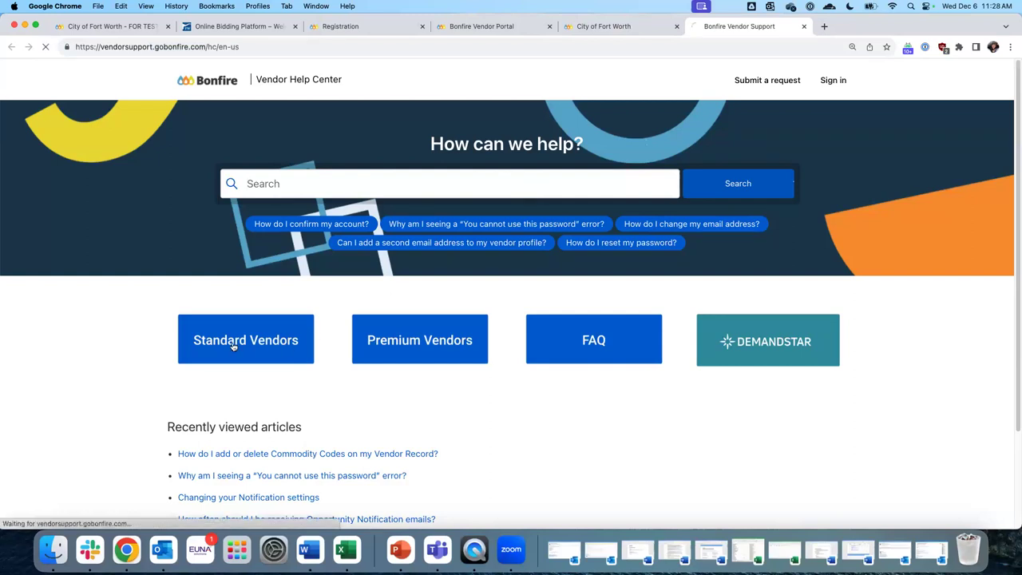
pyautogui.scroll(-3, 357, 324)
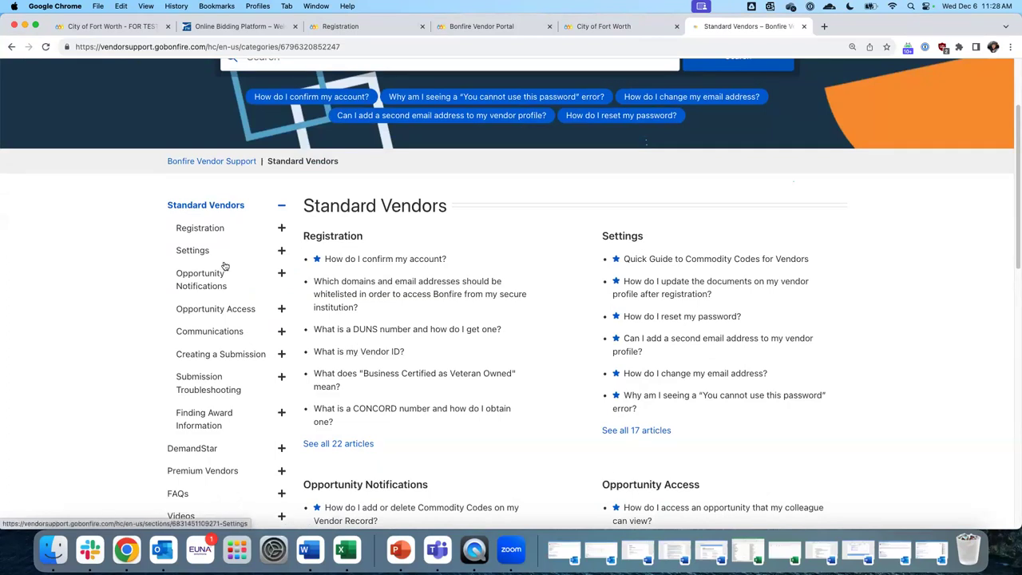
pyautogui.click(281, 230)
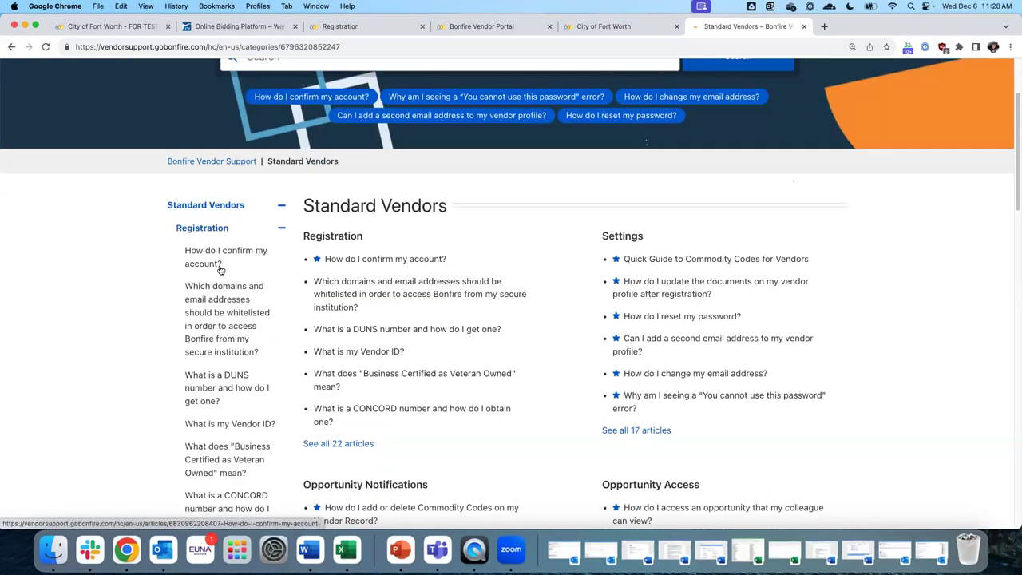
pyautogui.scroll(-2, 381, 312)
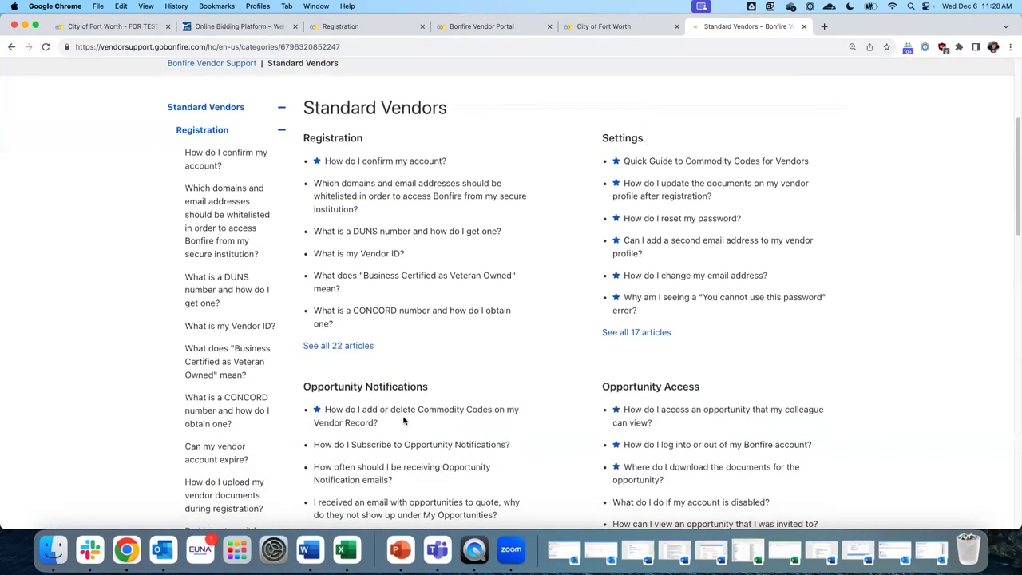
pyautogui.scroll(-10, 291, 344)
pyautogui.scroll(12, 263, 281)
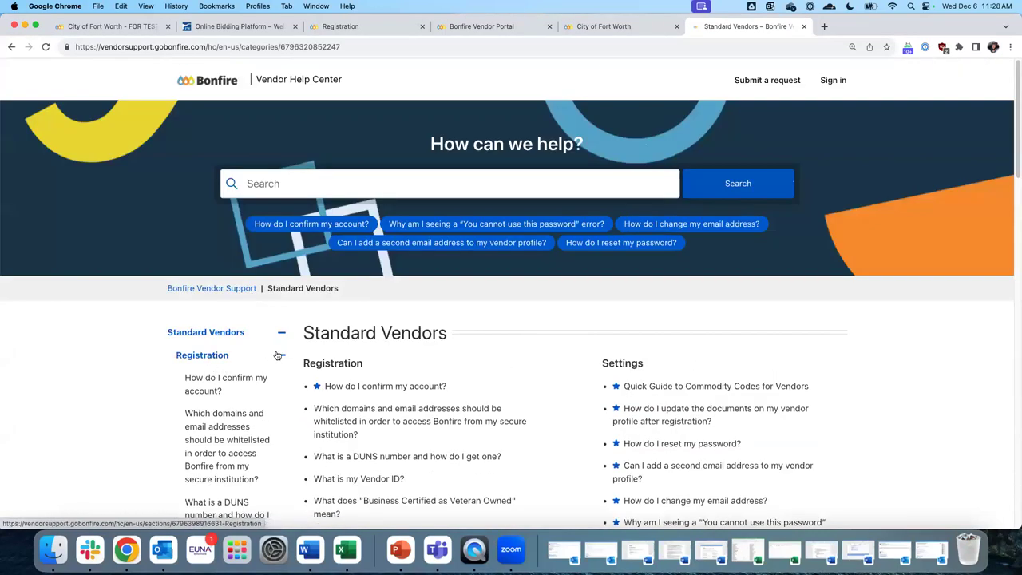
pyautogui.click(277, 354)
pyautogui.scroll(-1, 230, 384)
pyautogui.scroll(-3, 231, 373)
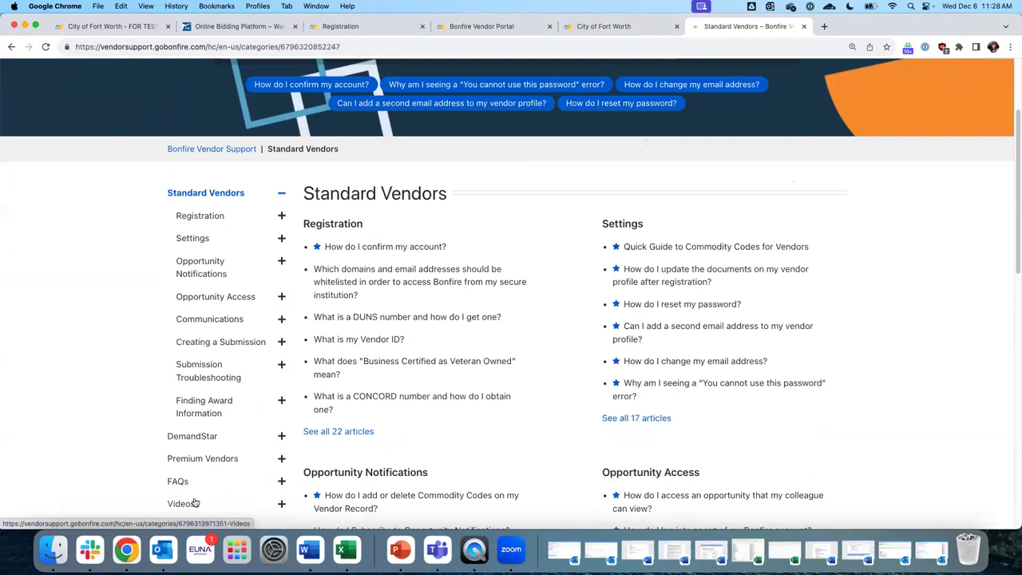
# Expand Videos > Support Videos, then bring up the Submit a request form
pyautogui.click(201, 502)
pyautogui.scroll(-1, 225, 339)
pyautogui.click(259, 286)
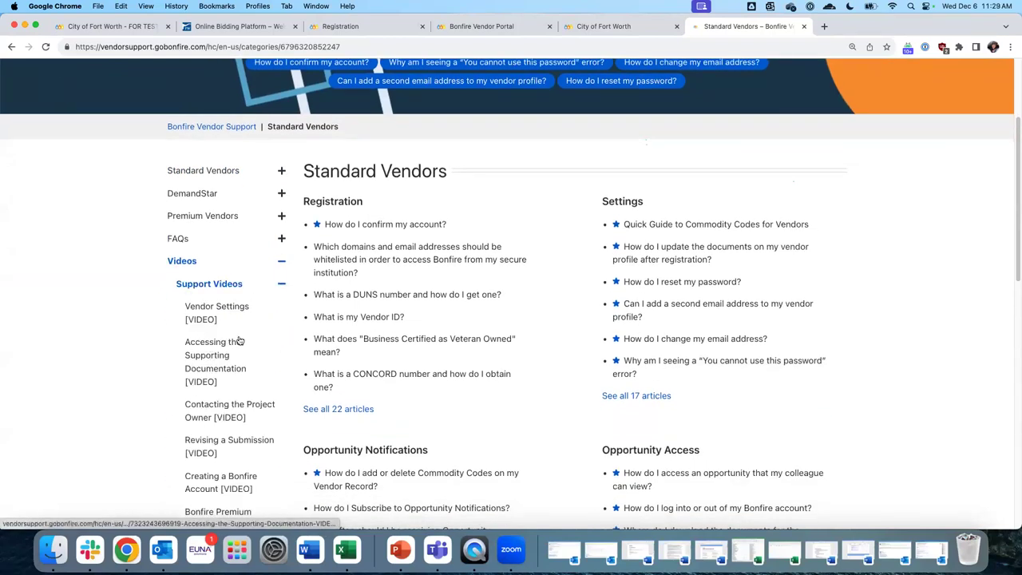
pyautogui.scroll(-1, 224, 328)
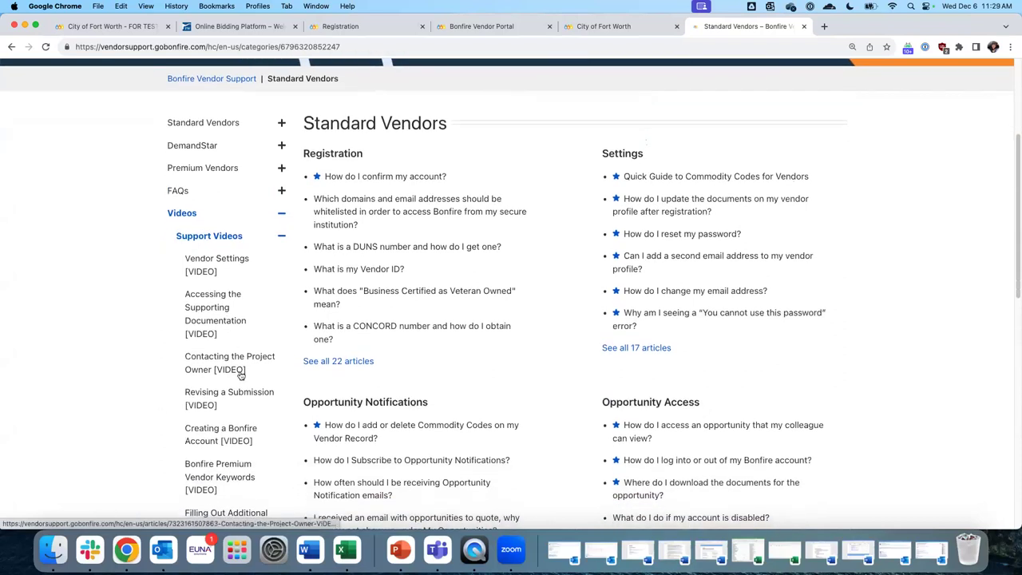
pyautogui.scroll(-2, 239, 376)
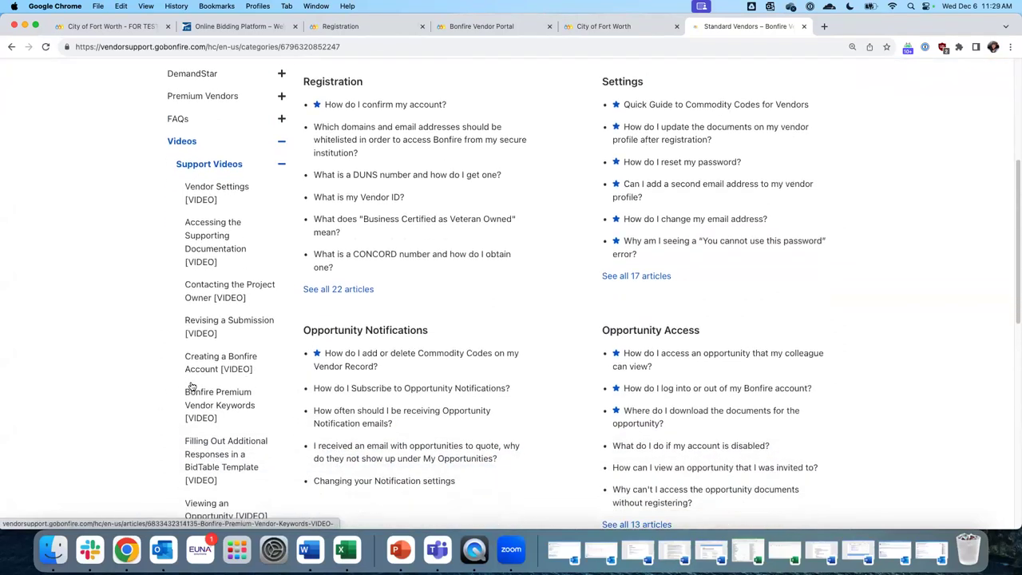
pyautogui.scroll(7, 431, 209)
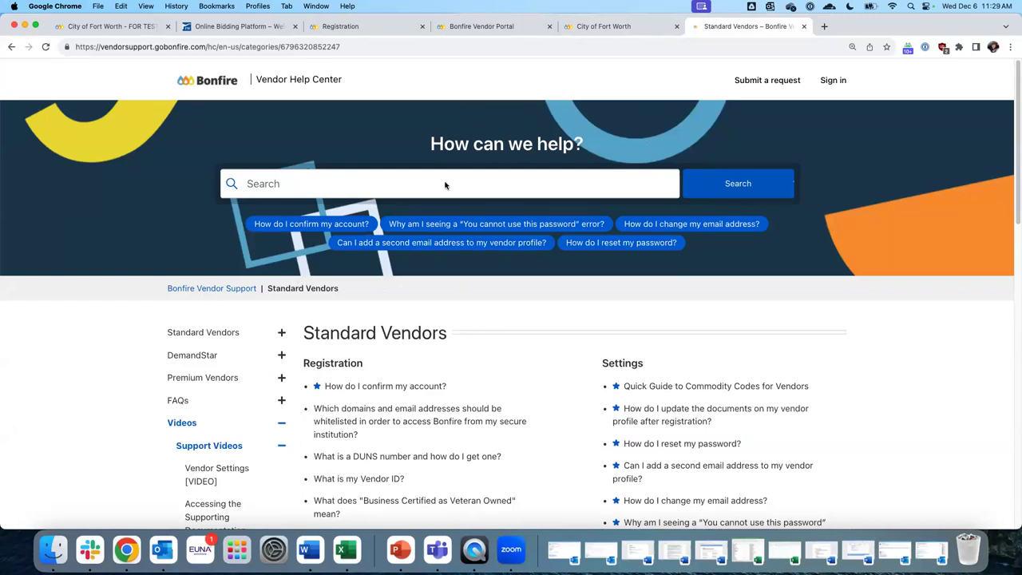
pyautogui.click(768, 83)
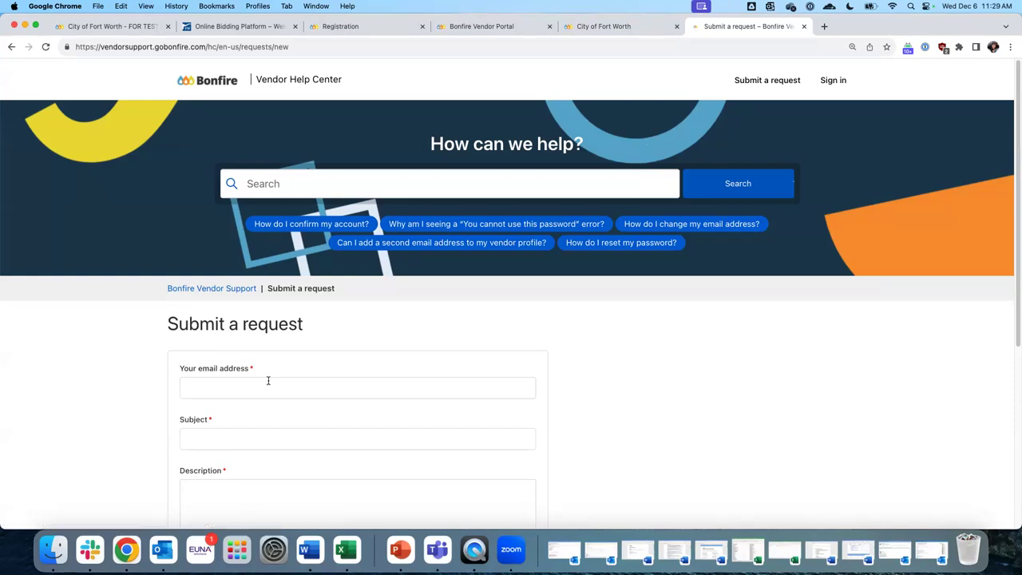
# Go through the request form's email, subject and description fields and set Product Line to Bonfire
pyautogui.scroll(-3, 268, 381)
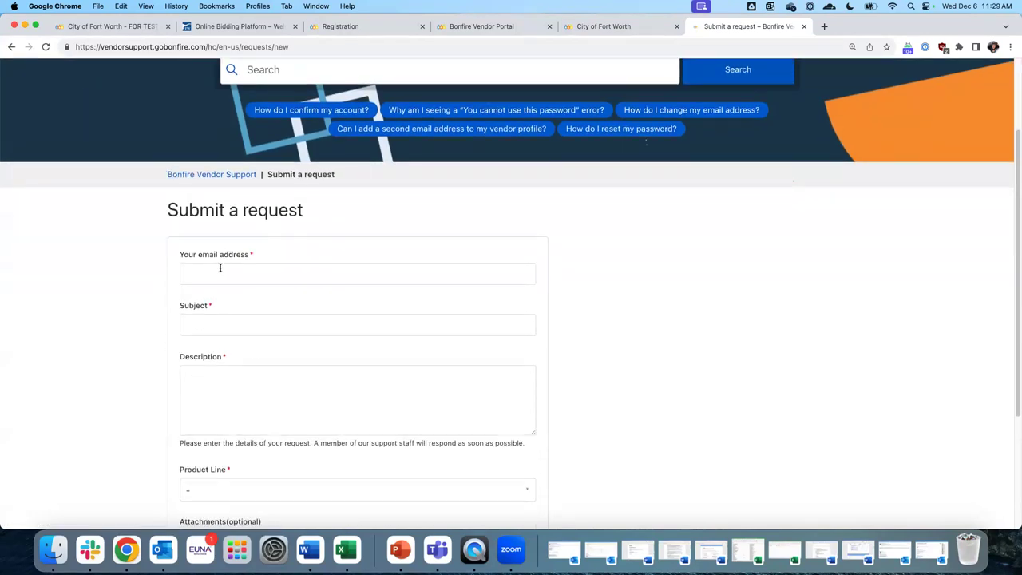
pyautogui.click(271, 272)
pyautogui.click(218, 321)
pyautogui.click(218, 385)
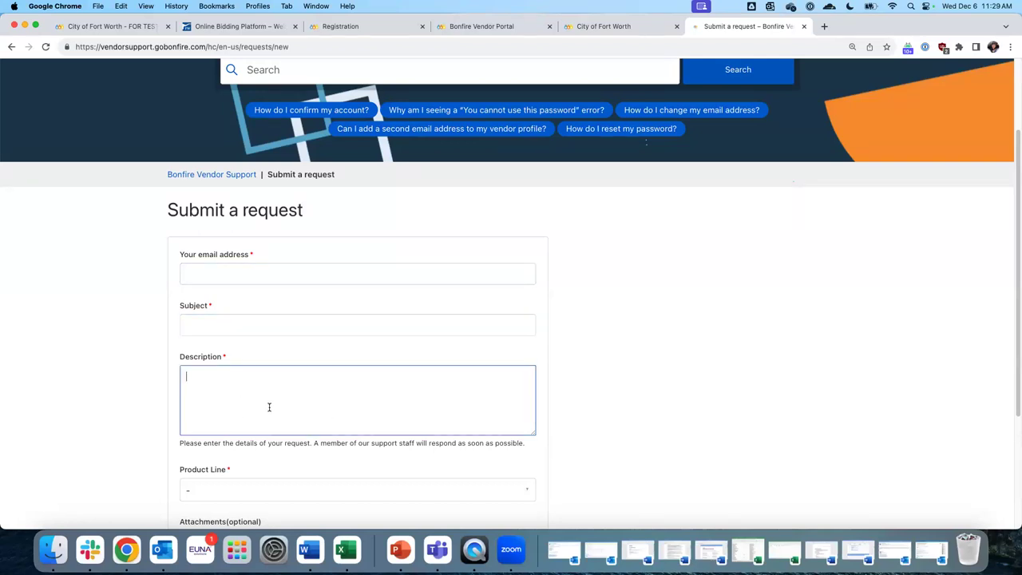
pyautogui.scroll(-1, 236, 343)
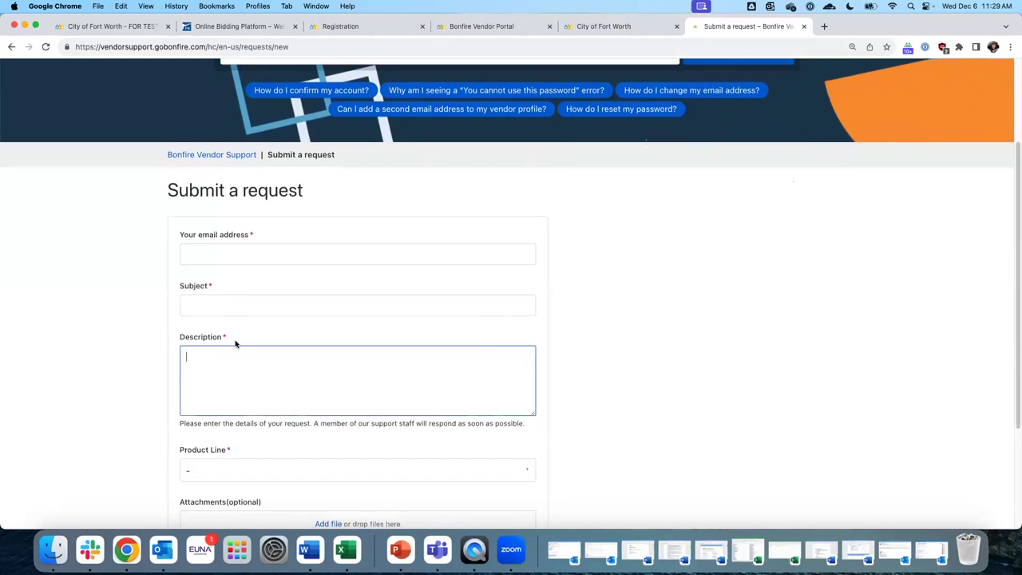
pyautogui.scroll(-2, 256, 304)
pyautogui.click(230, 384)
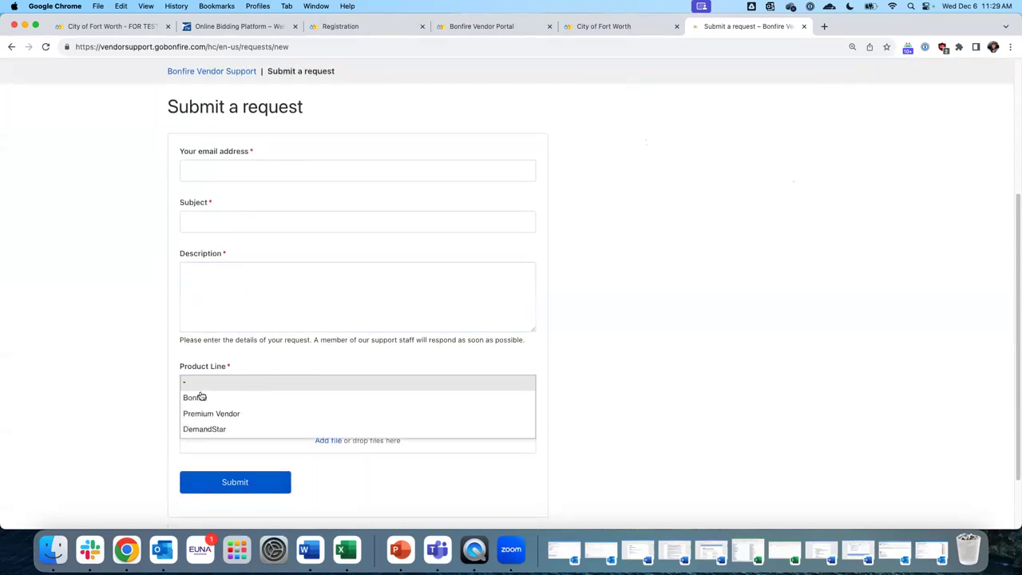
pyautogui.click(200, 397)
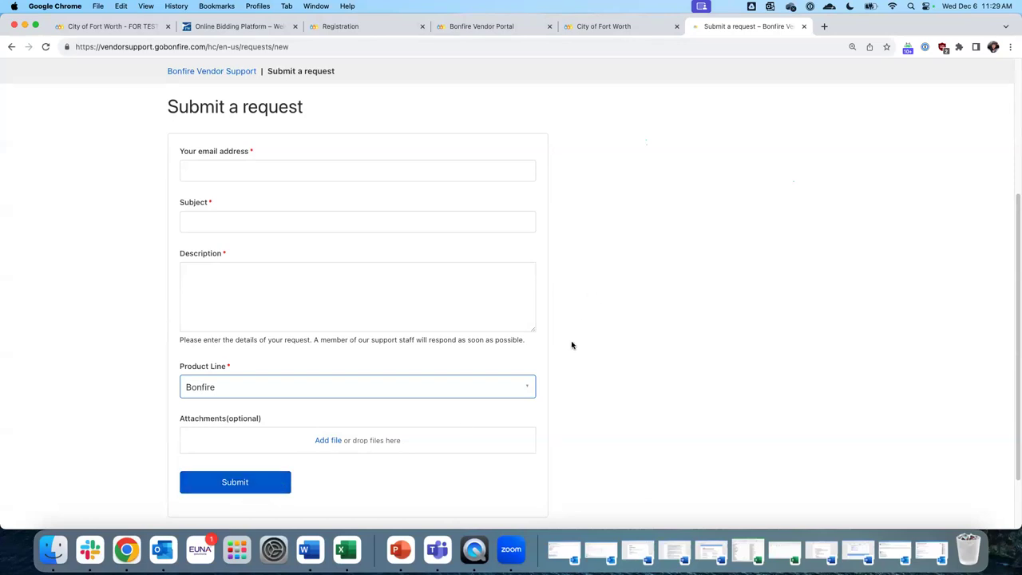
pyautogui.scroll(1, 570, 347)
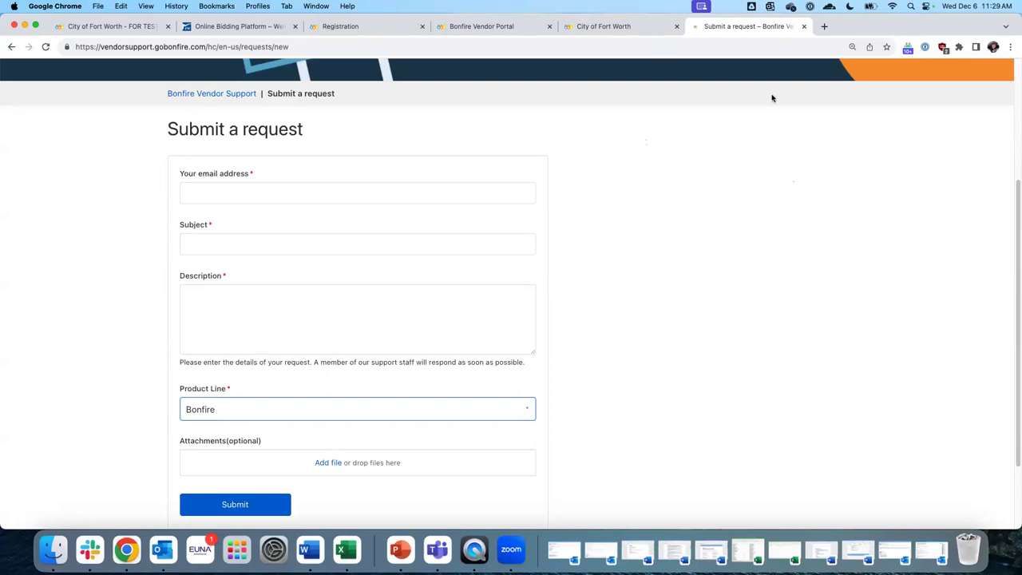
# Close the request tab, start Create New Ticket from the help panel, and close that tab
pyautogui.click(804, 26)
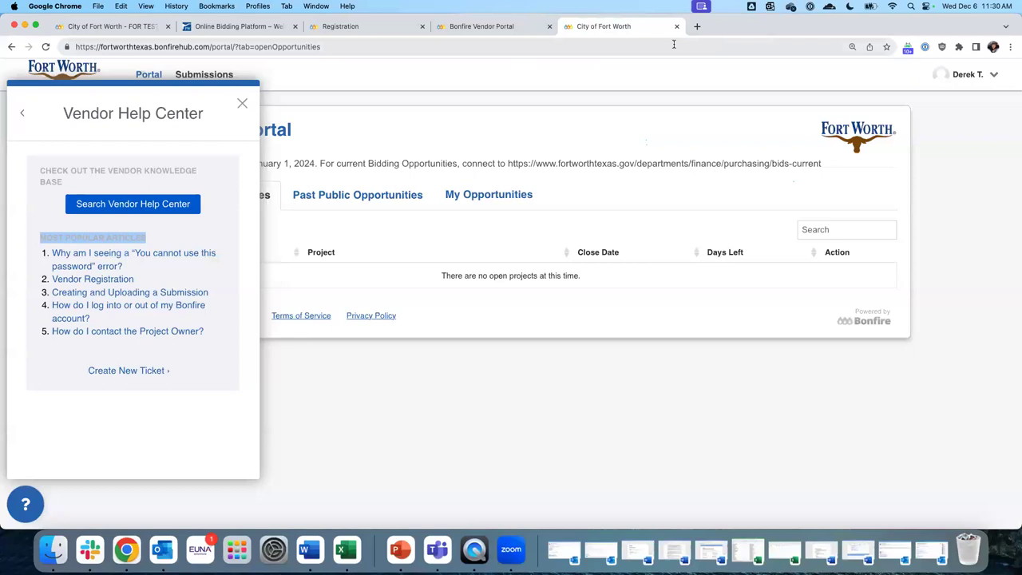
pyautogui.click(133, 374)
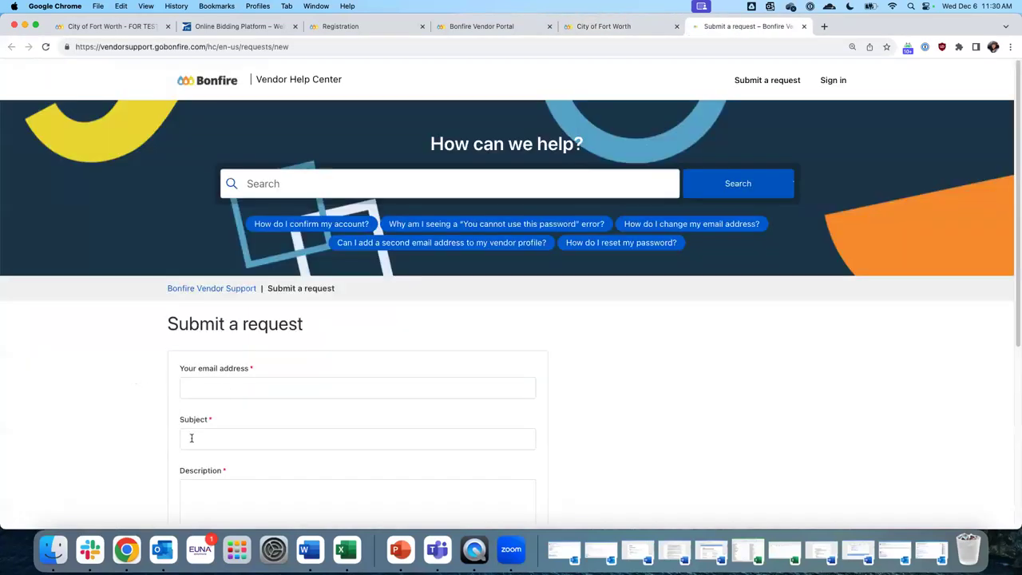
pyautogui.click(803, 26)
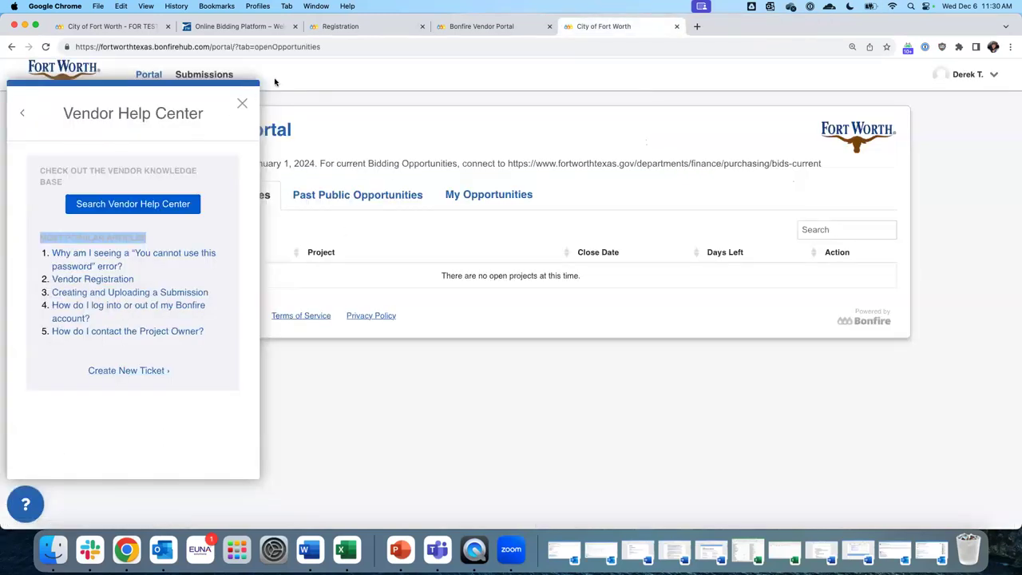
# Close the Vendor Help Center panel and highlight the 'There are no open projects' message
pyautogui.click(240, 103)
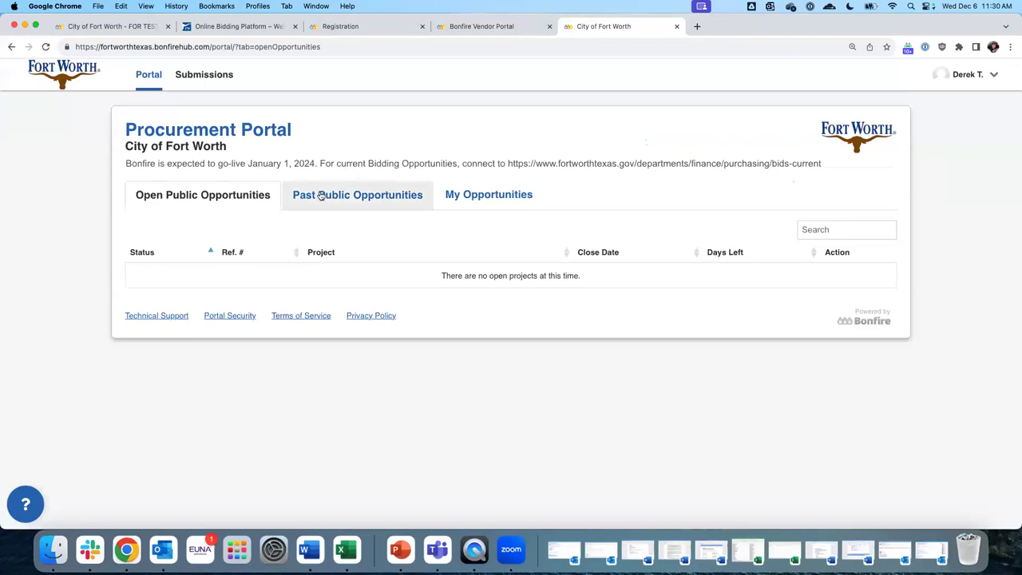
pyautogui.moveTo(406, 279); pyautogui.dragTo(616, 276)
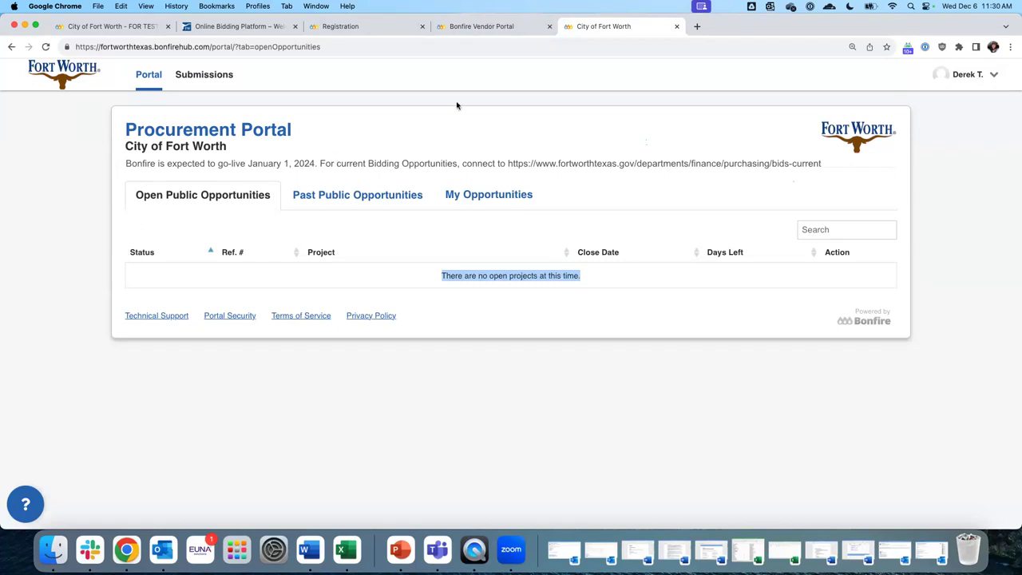
# Swap the live portal for the Fort Worth FOR TESTING ONLY sandbox and show Past Public Opportunities
pyautogui.click(678, 28)
pyautogui.click(566, 28)
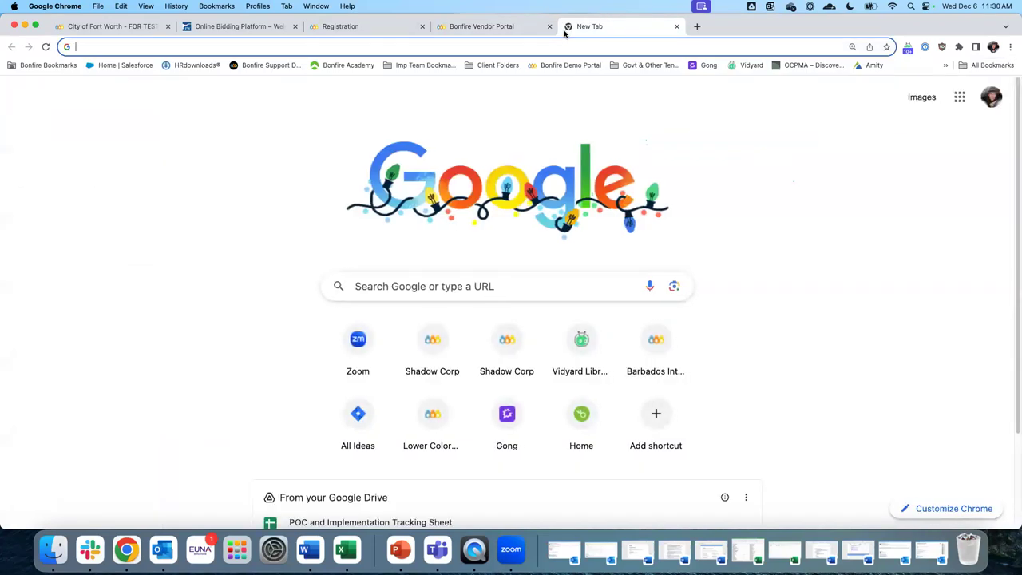
pyautogui.write('fort')
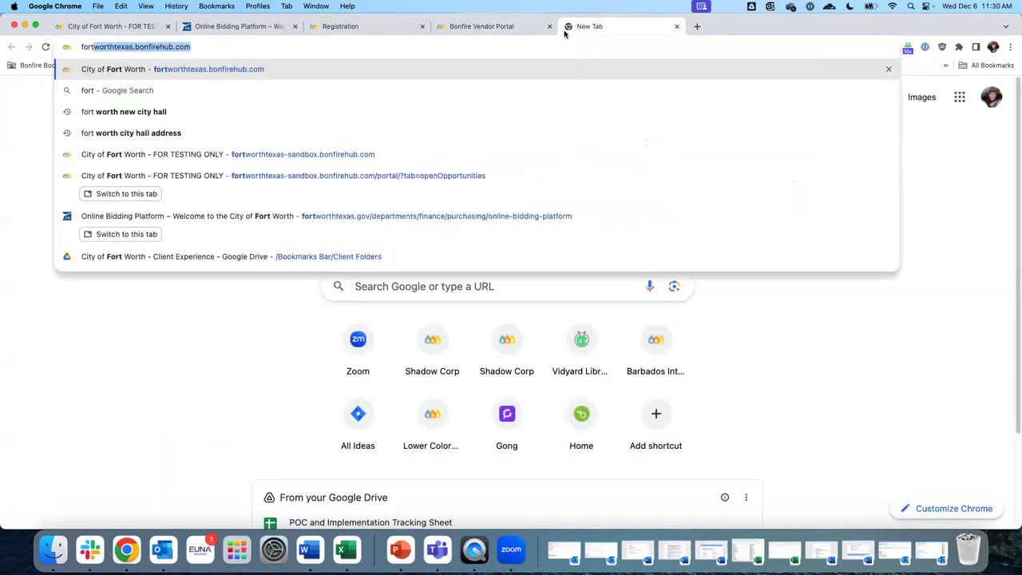
pyautogui.press('Down')
pyautogui.press('Down')
pyautogui.press('Down')
pyautogui.press('Down')
pyautogui.press('Return')
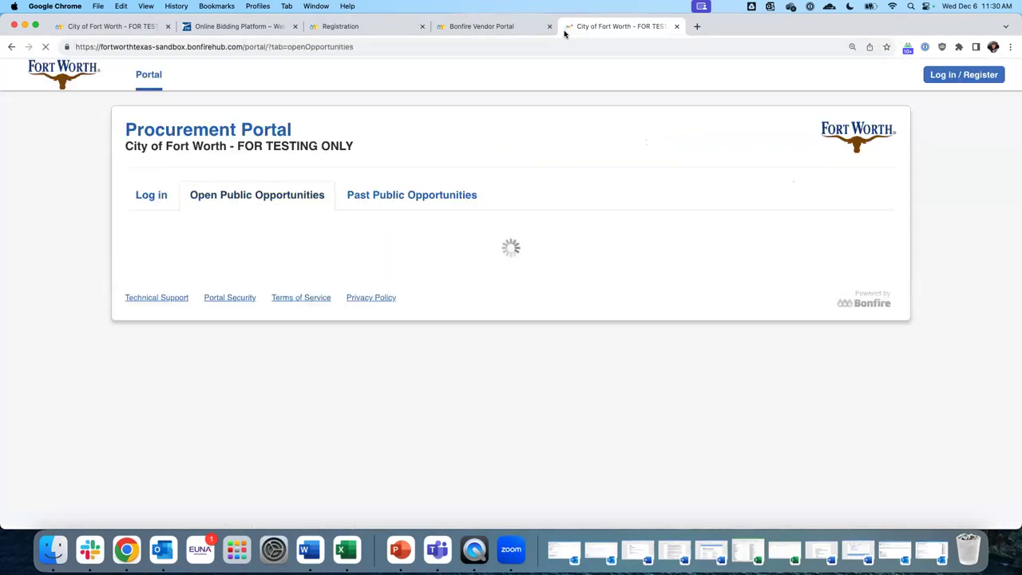
pyautogui.moveTo(236, 148); pyautogui.dragTo(355, 148)
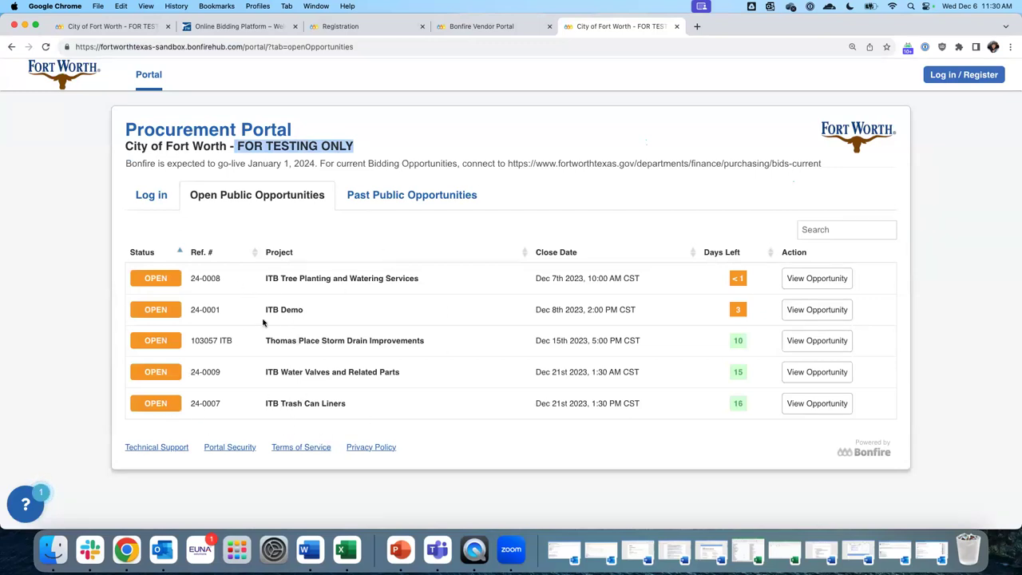
pyautogui.click(400, 199)
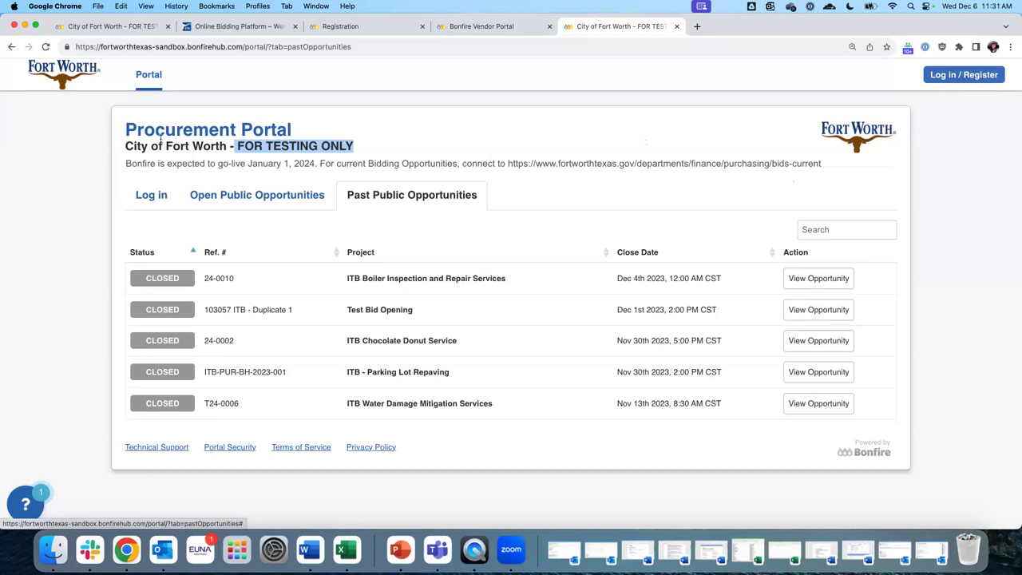
# Open the sandbox Log in form and start entering the vendor's e-mail address
pyautogui.click(159, 199)
pyautogui.click(176, 284)
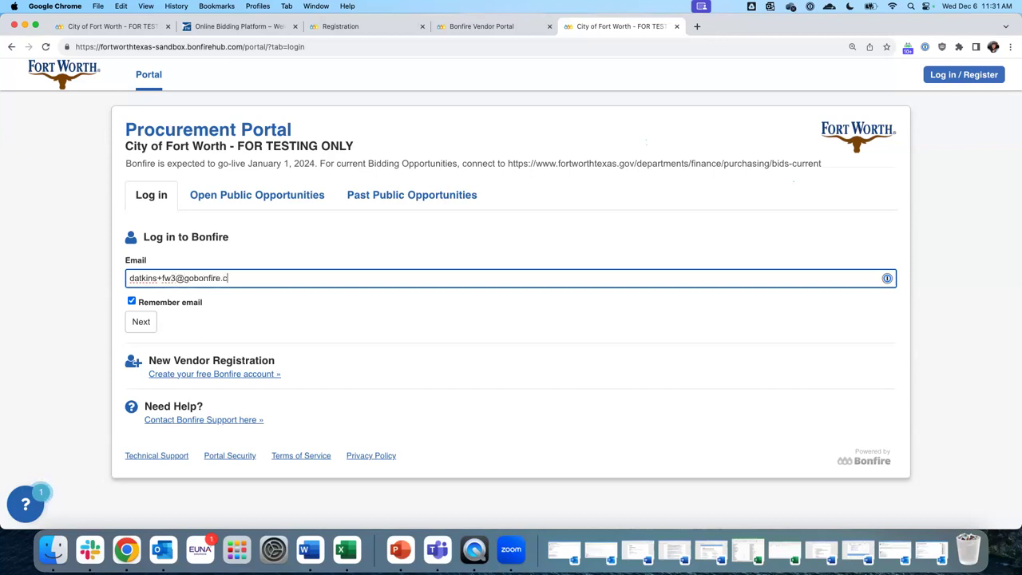
# Continue past the e-mail, enter the account password and submit the login
pyautogui.press('Tab')
pyautogui.press('Tab')
pyautogui.press('Return')
pyautogui.click(180, 310)
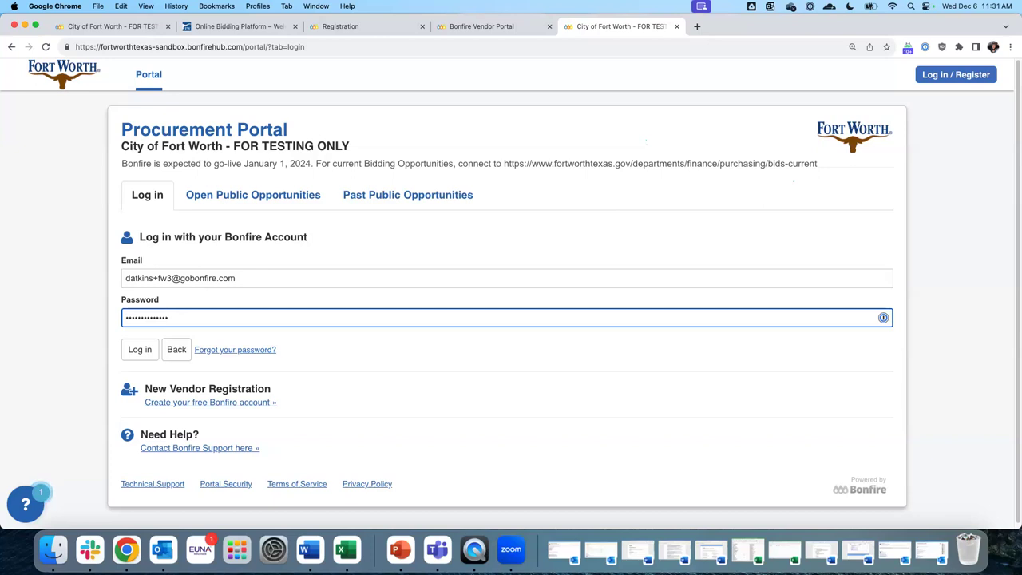
pyautogui.press('Return')
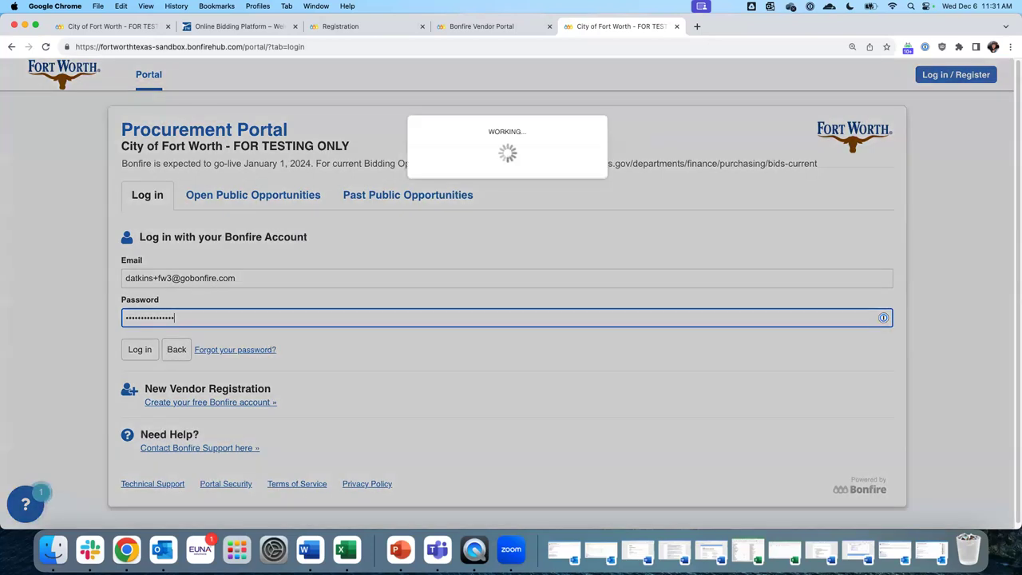
# Correct the mistyped e-mail and log in, reaching Registration Step 2: Account Information
pyautogui.click(167, 289)
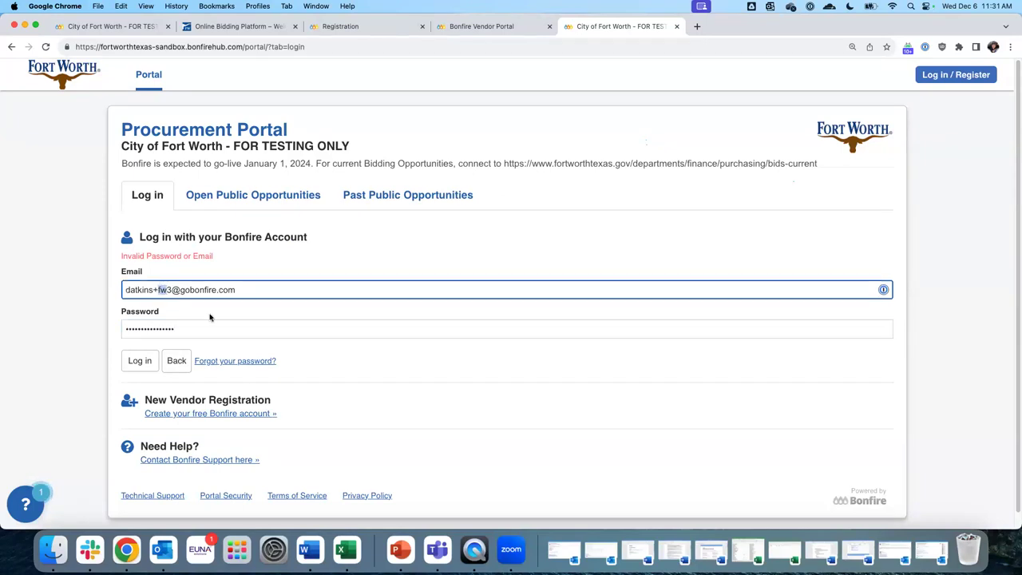
pyautogui.write('cf')
pyautogui.press('Return')
pyautogui.press('BackSpace')
pyautogui.press('BackSpace')
pyautogui.write('fw')
pyautogui.press('Return')
pyautogui.write('4')
pyautogui.press('Delete')
pyautogui.click(139, 349)
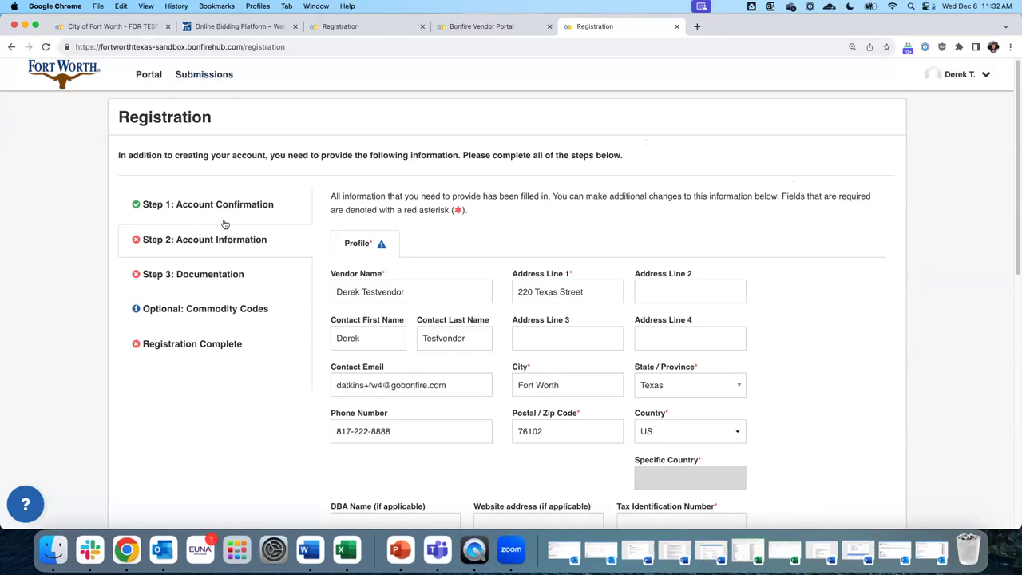
# Log out of the signed-in vendor account from the top-right user menu
pyautogui.scroll(-3, 507, 273)
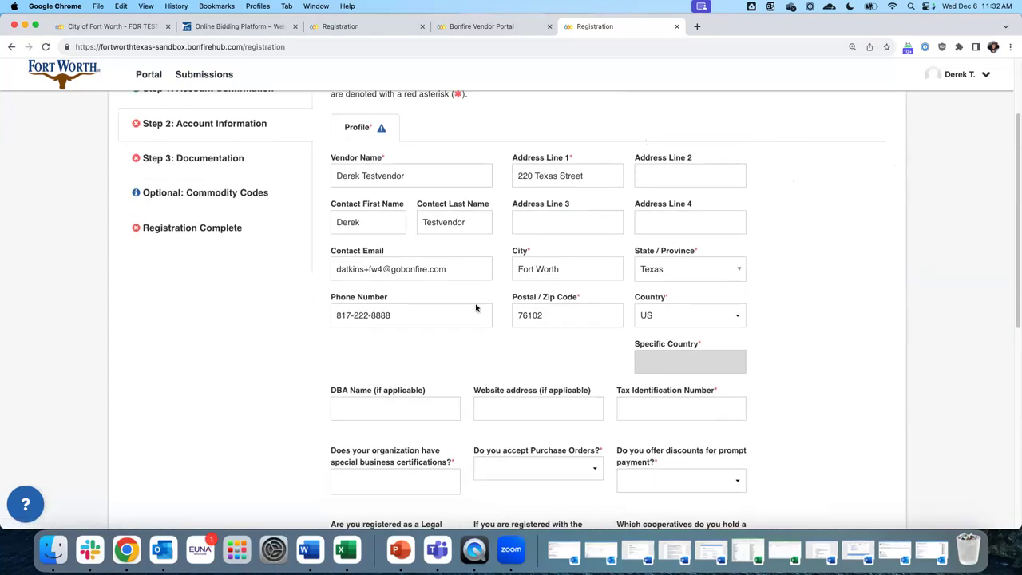
pyautogui.scroll(3, 811, 308)
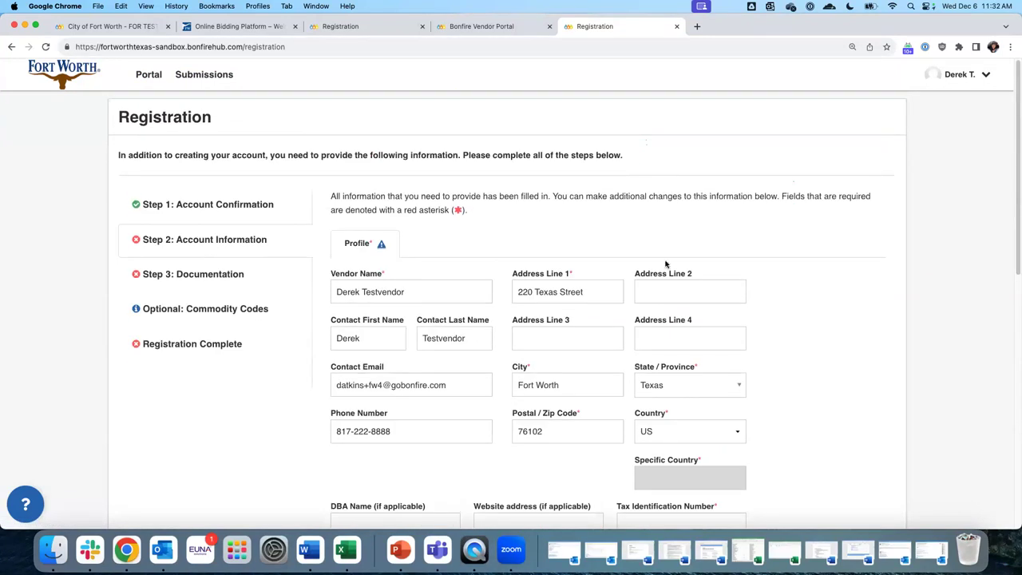
pyautogui.click(987, 74)
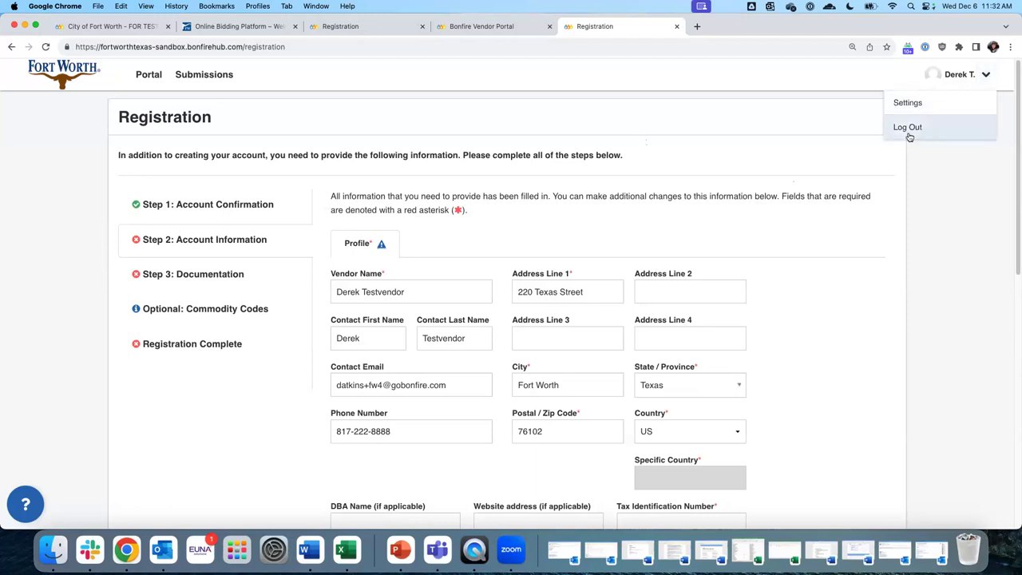
pyautogui.click(909, 131)
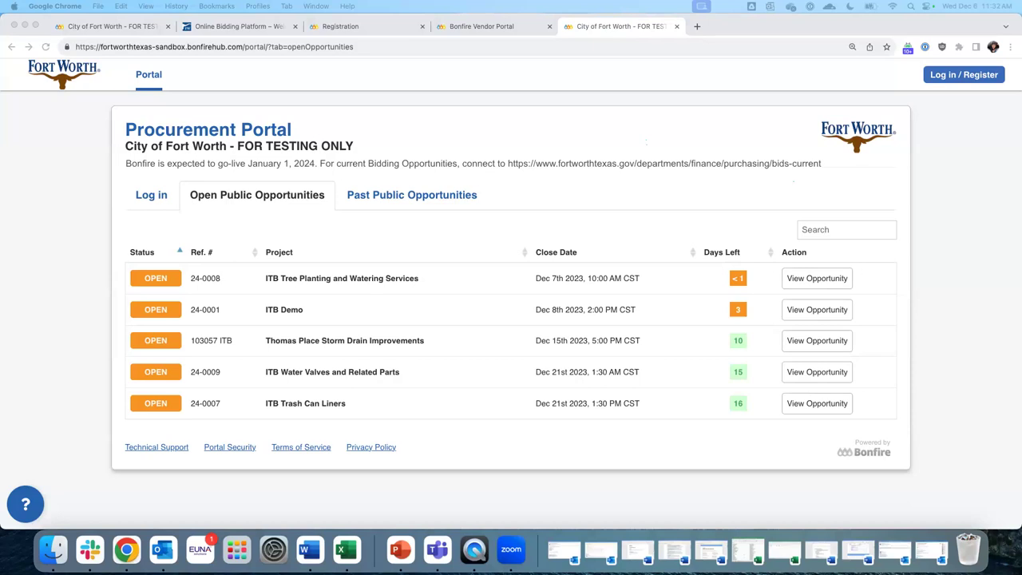
# Log in to the sandbox portal with the vendor email and account password, remember-email unchecked
pyautogui.click(156, 200)
pyautogui.click(202, 276)
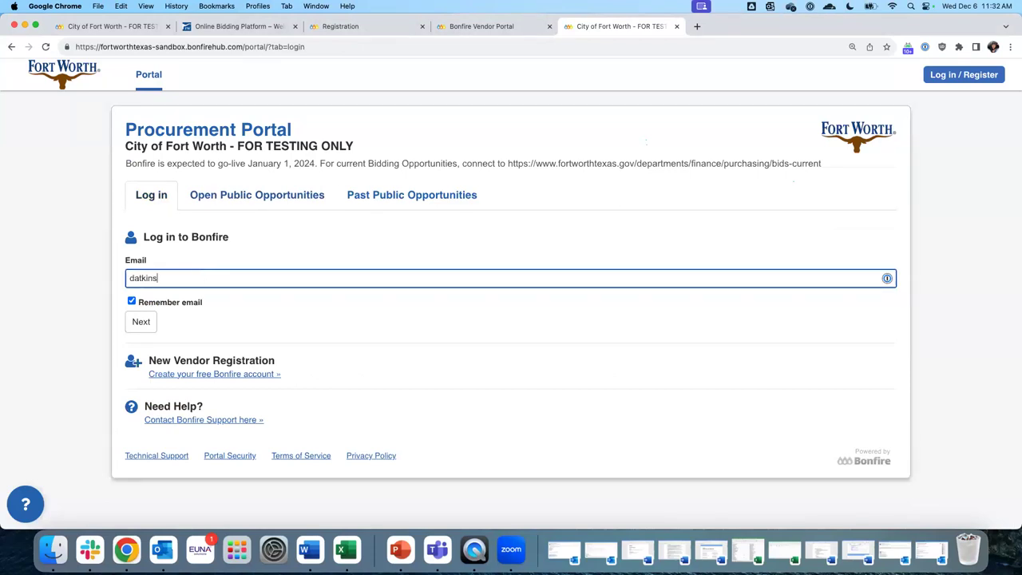
pyautogui.press('Tab')
pyautogui.press('space')
pyautogui.press('Tab')
pyautogui.press('Return')
pyautogui.write('•••••••••••')
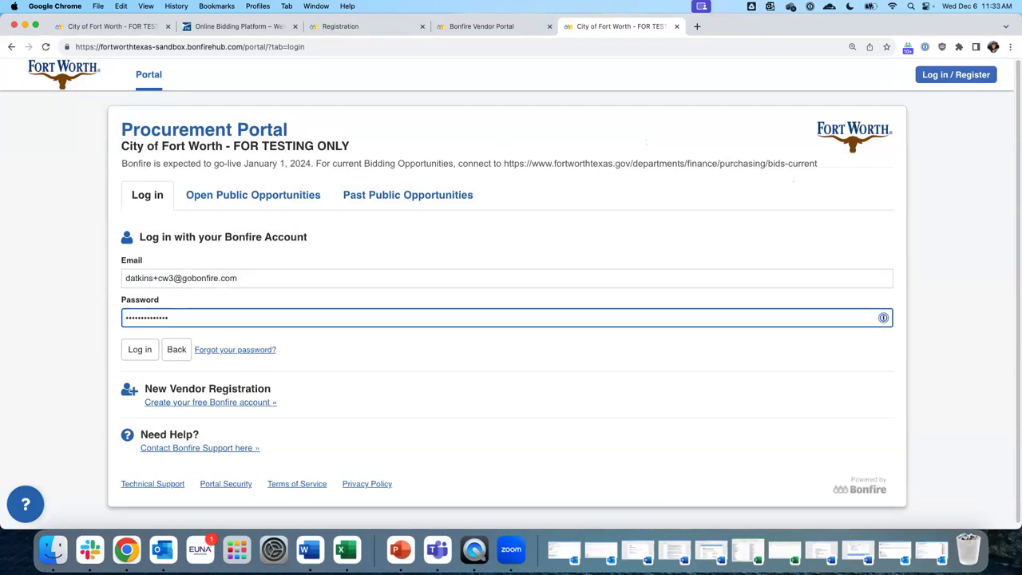
pyautogui.press('Return')
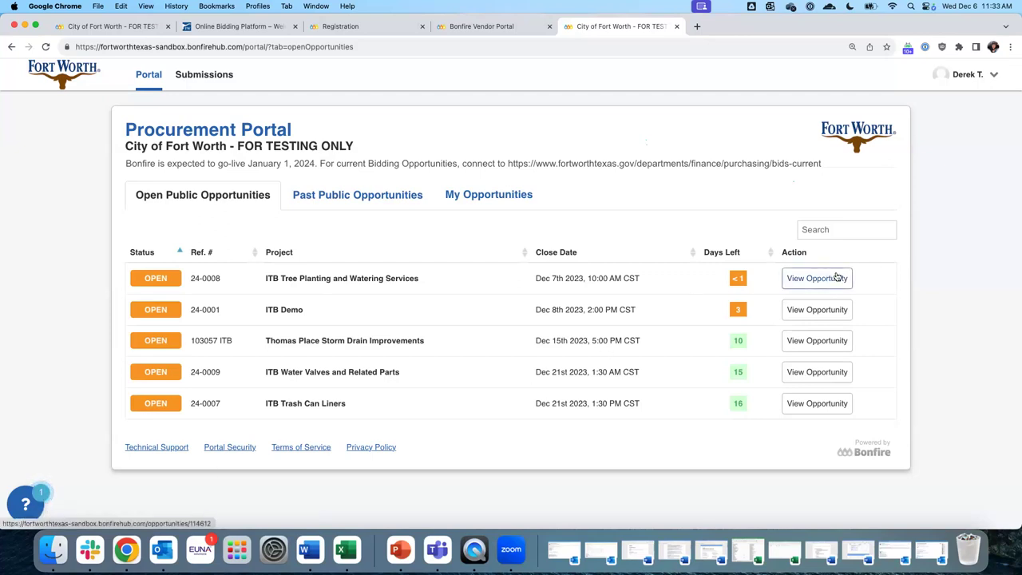
# Open the Thomas Place Storm Drain Improvements opportunity from the open opportunities list
pyautogui.moveTo(261, 344); pyautogui.dragTo(429, 349)
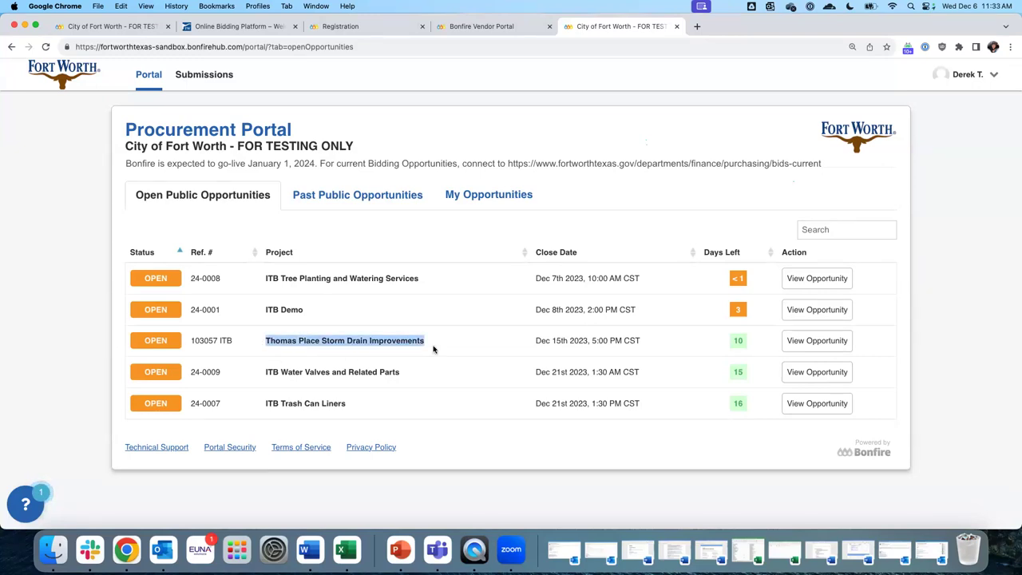
pyautogui.click(830, 346)
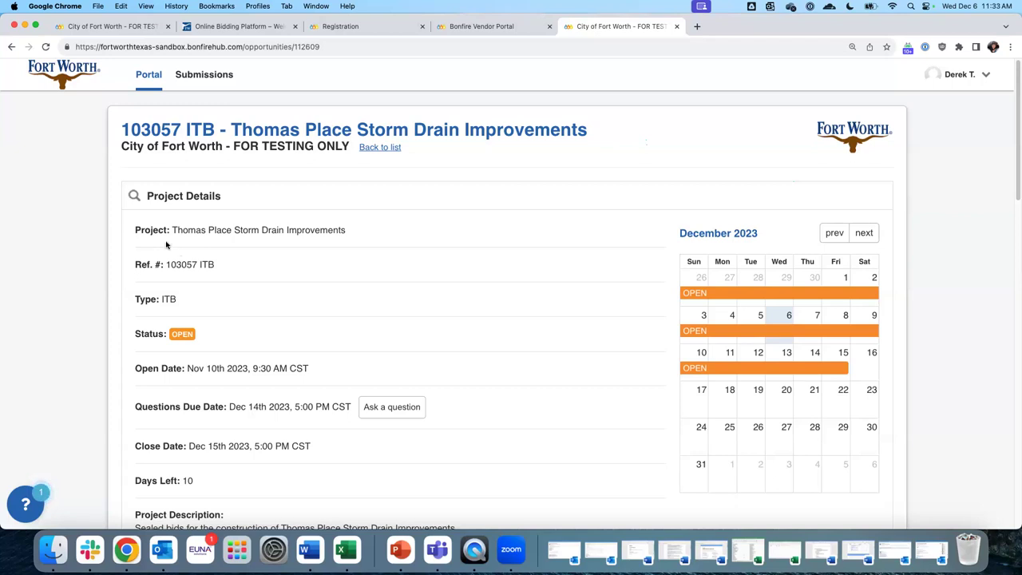
pyautogui.moveTo(173, 230); pyautogui.dragTo(384, 238)
pyautogui.moveTo(216, 264); pyautogui.dragTo(155, 265)
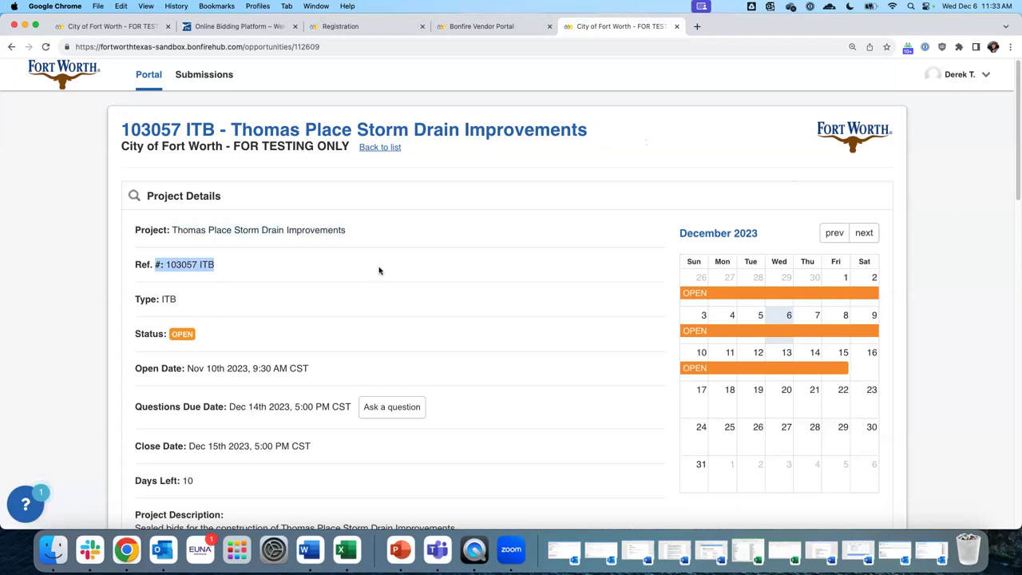
pyautogui.scroll(-2, 379, 269)
pyautogui.doubleClick(174, 257)
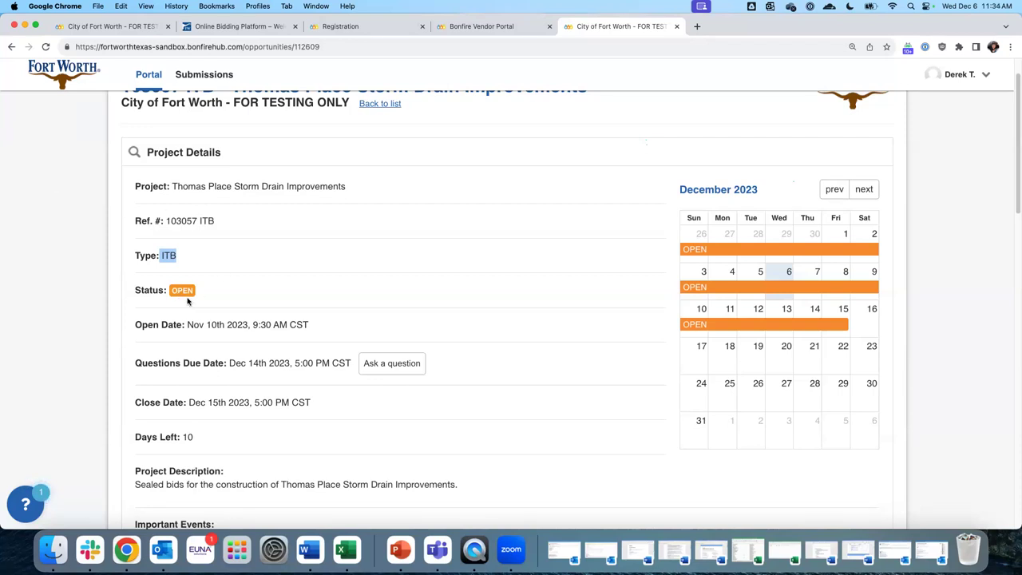
pyautogui.click(138, 326)
pyautogui.moveTo(137, 326); pyautogui.dragTo(310, 326)
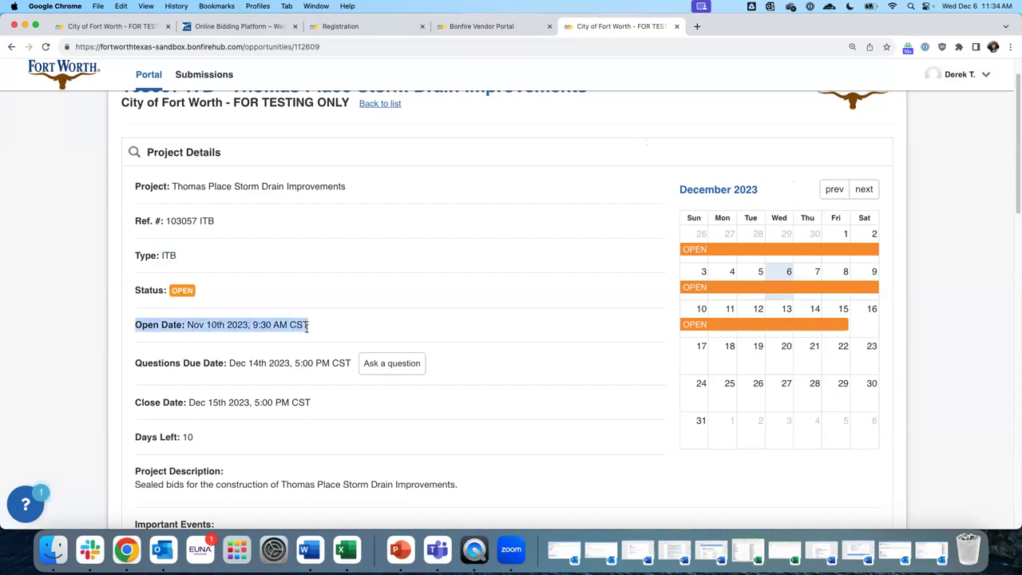
pyautogui.moveTo(137, 363); pyautogui.dragTo(245, 364)
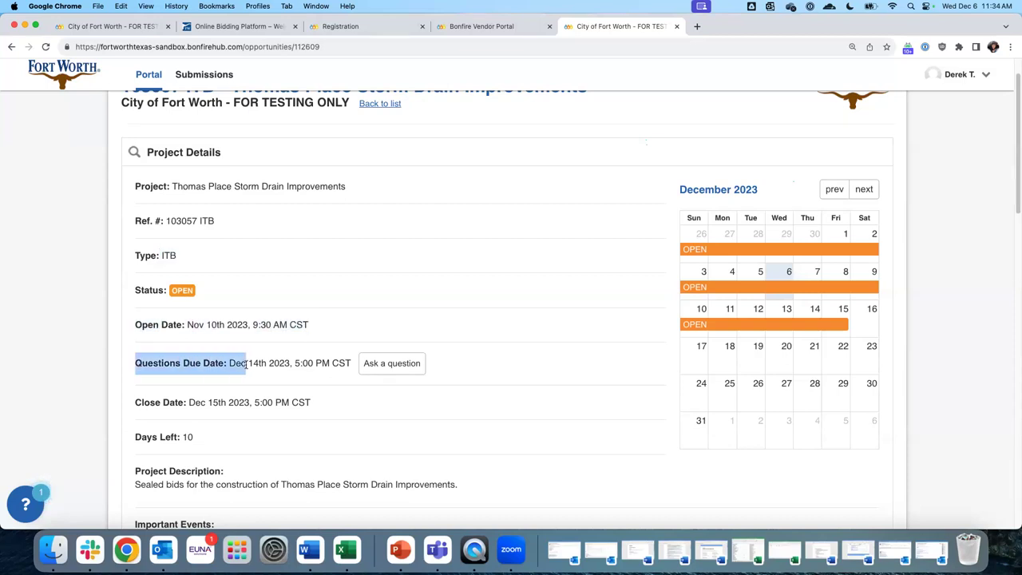
pyautogui.moveTo(135, 402); pyautogui.dragTo(313, 404)
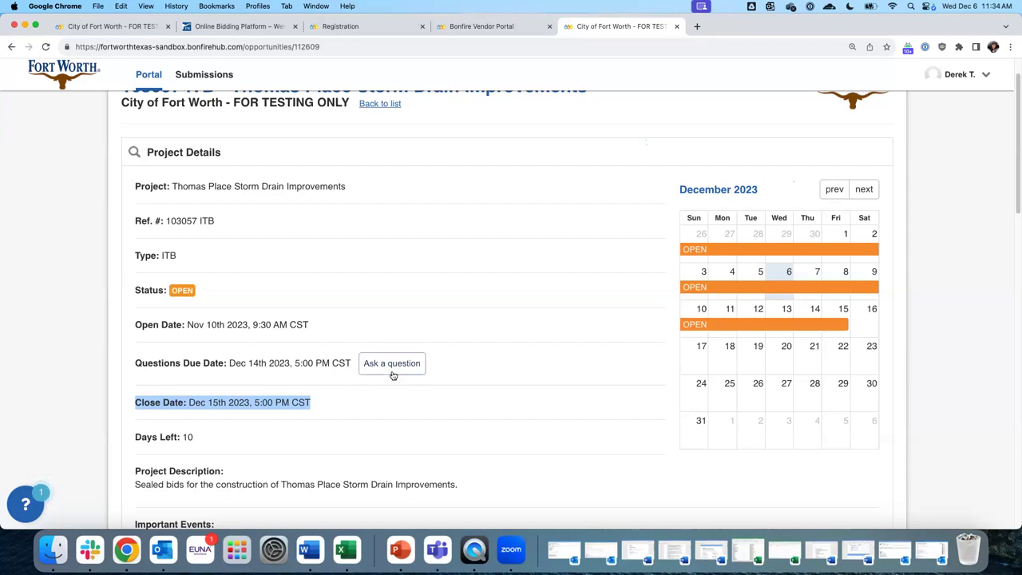
pyautogui.click(349, 423)
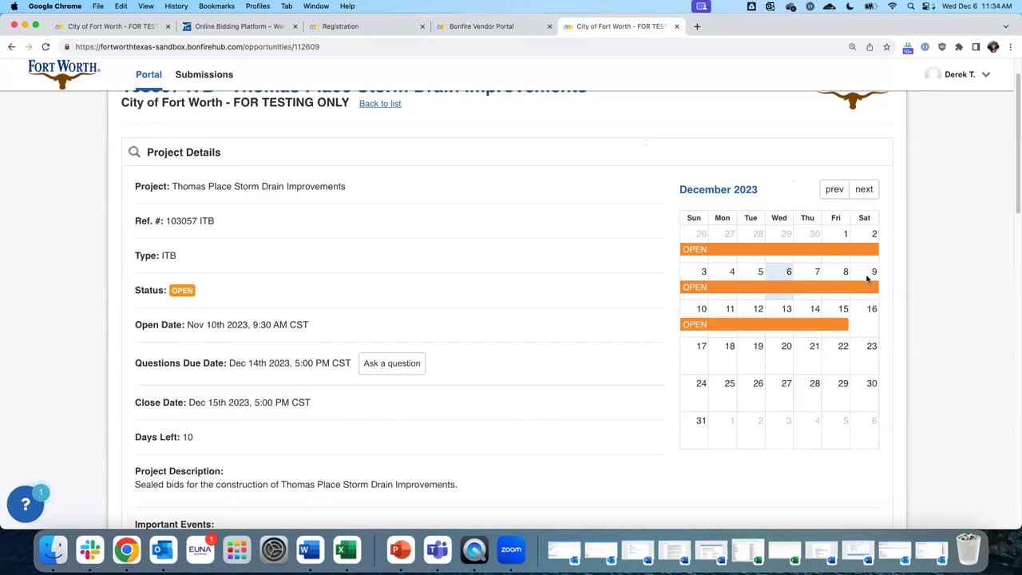
pyautogui.click(860, 190)
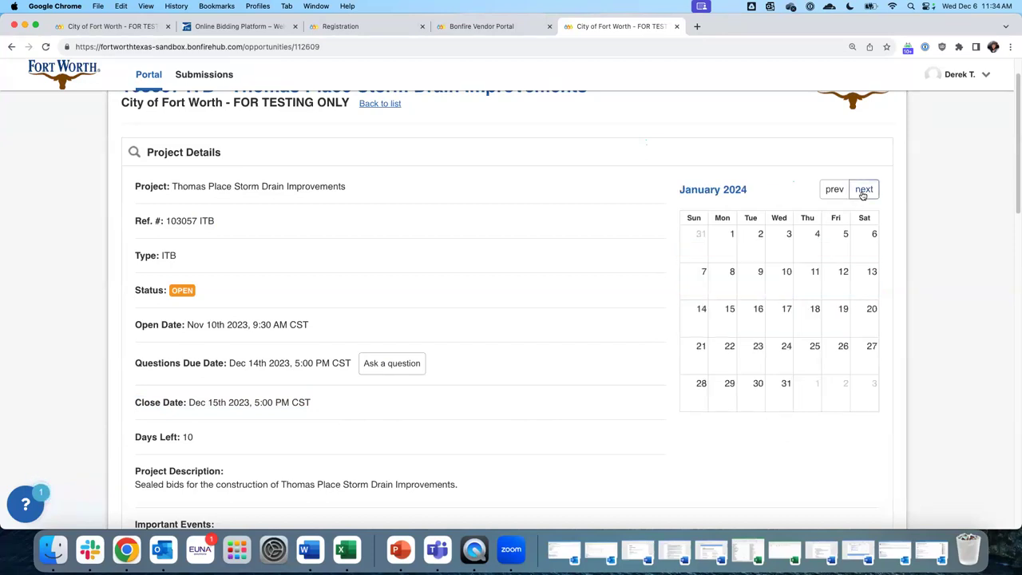
pyautogui.click(827, 194)
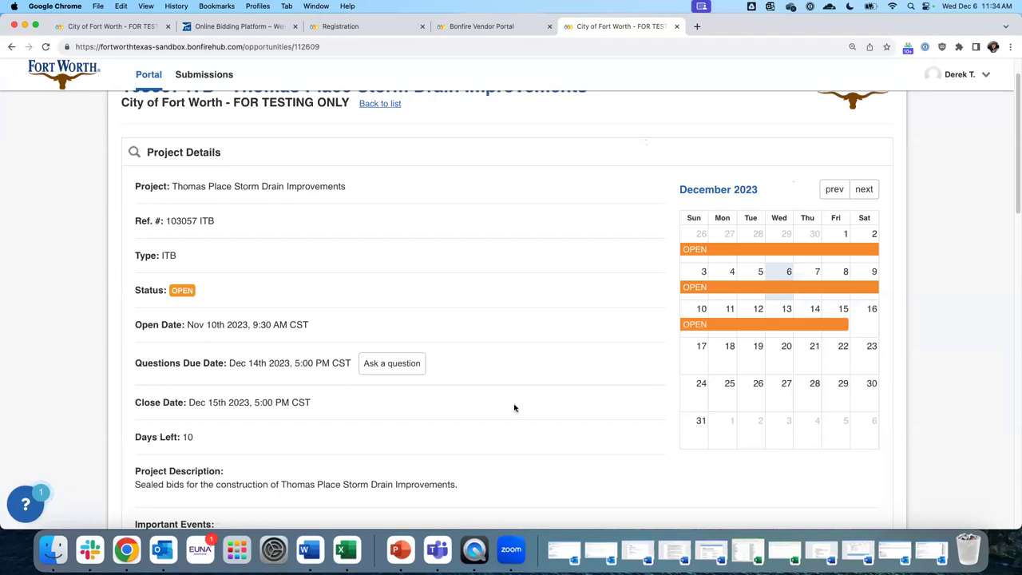
# Scroll down and highlight the Thomas Place opportunity's project description
pyautogui.scroll(-2, 515, 408)
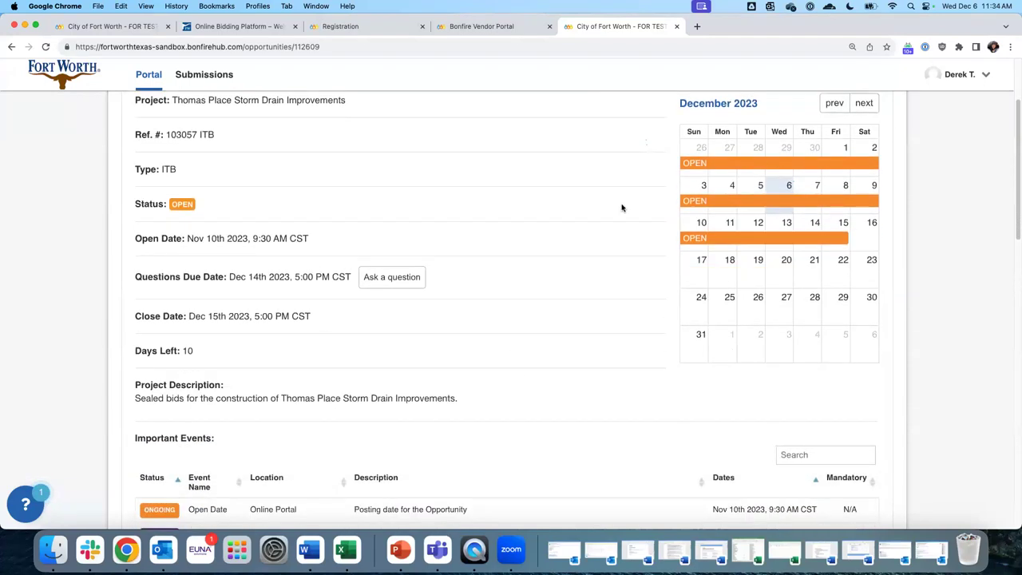
pyautogui.scroll(-3, 282, 227)
pyautogui.scroll(-3, 282, 227)
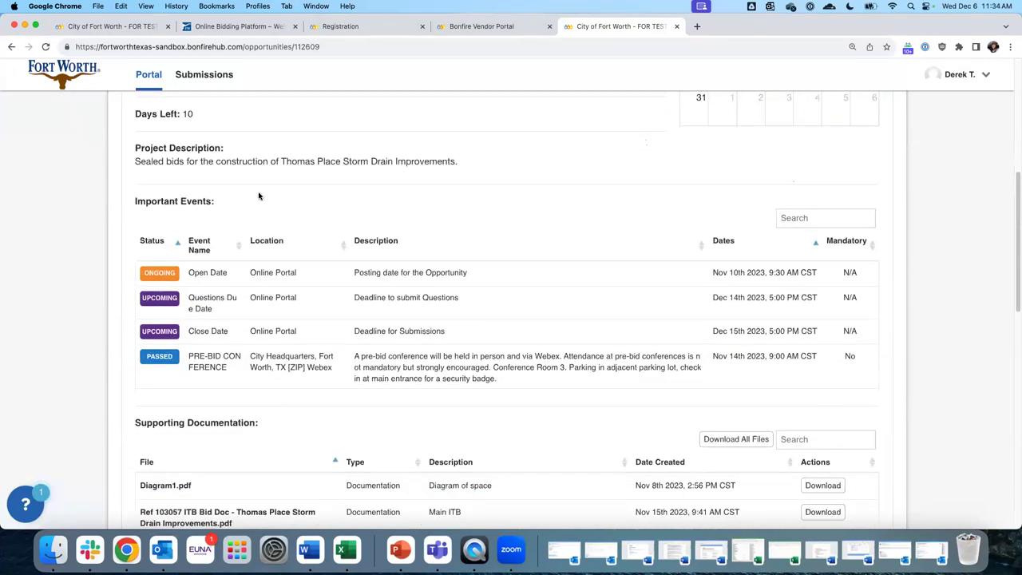
pyautogui.moveTo(135, 149); pyautogui.dragTo(473, 163)
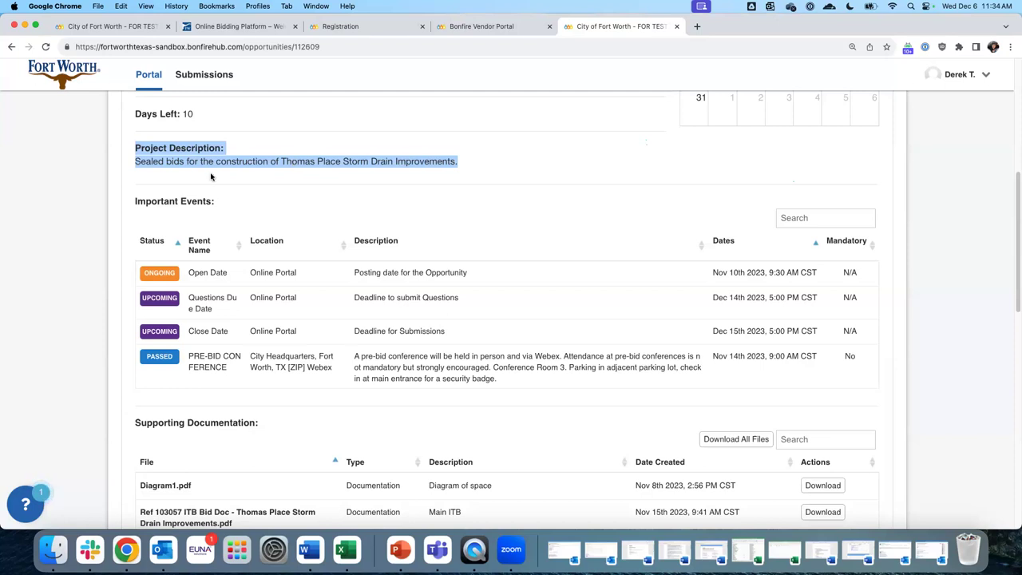
pyautogui.click(152, 167)
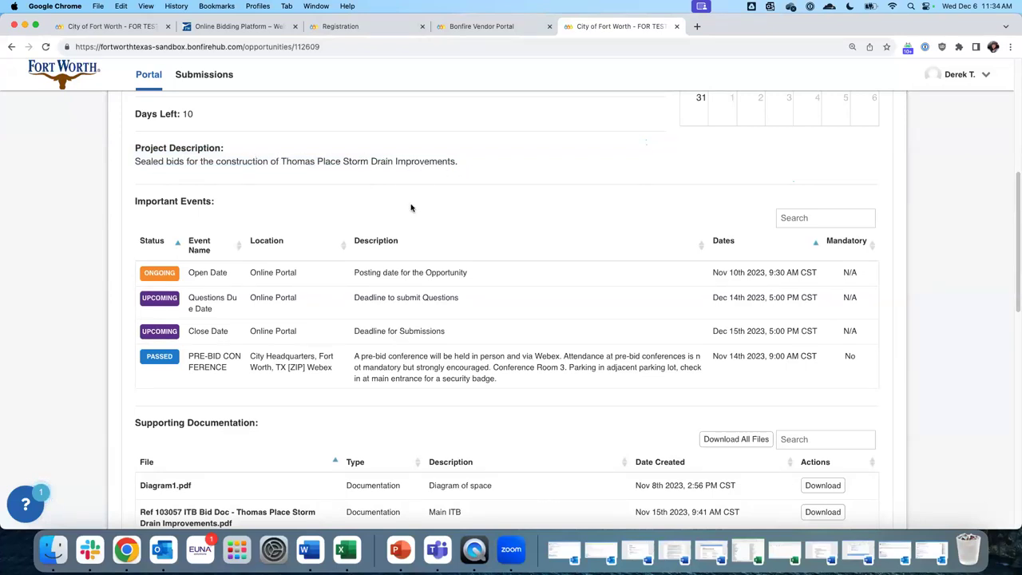
# Highlight Important Events and the pre-bid conference row dated Nov 14th 2023
pyautogui.scroll(-1, 356, 219)
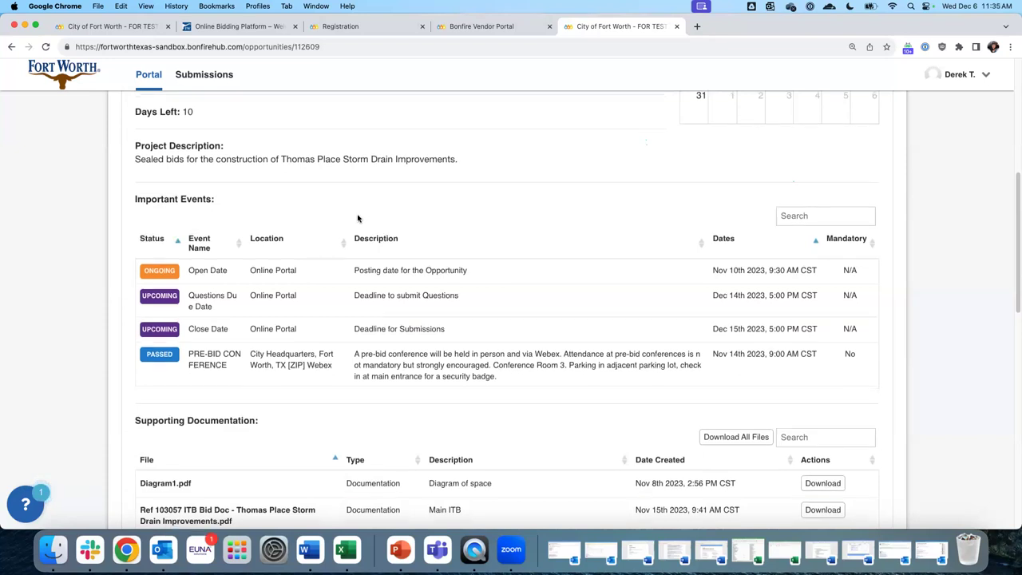
pyautogui.moveTo(139, 190); pyautogui.dragTo(251, 194)
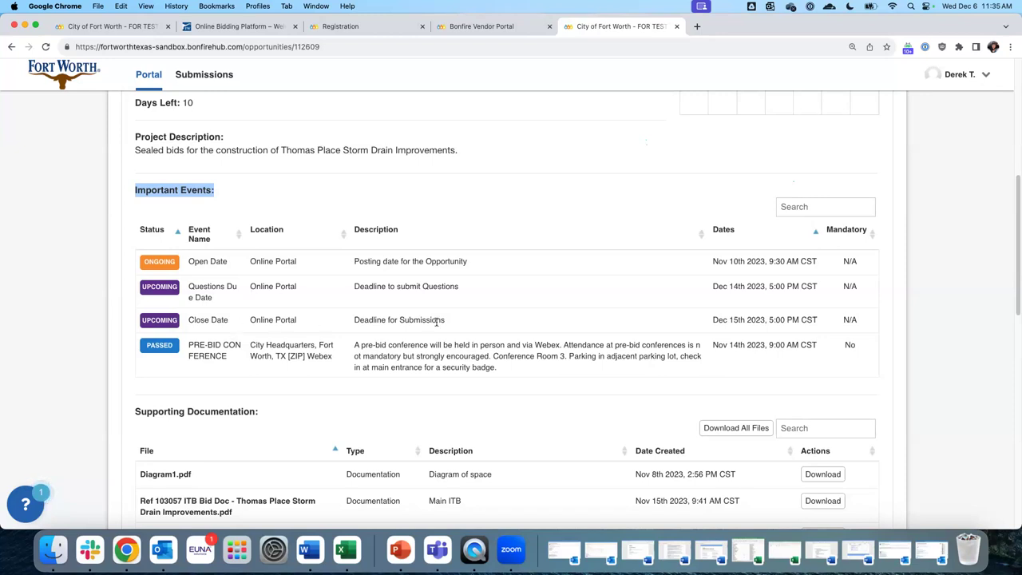
pyautogui.moveTo(189, 345); pyautogui.dragTo(516, 372)
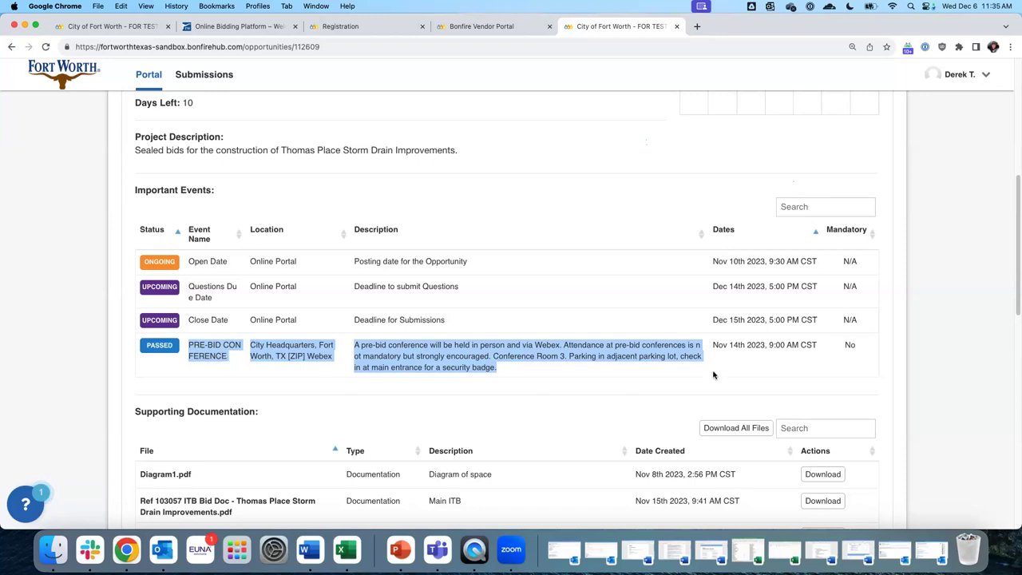
pyautogui.click(716, 346)
pyautogui.moveTo(715, 347); pyautogui.dragTo(764, 347)
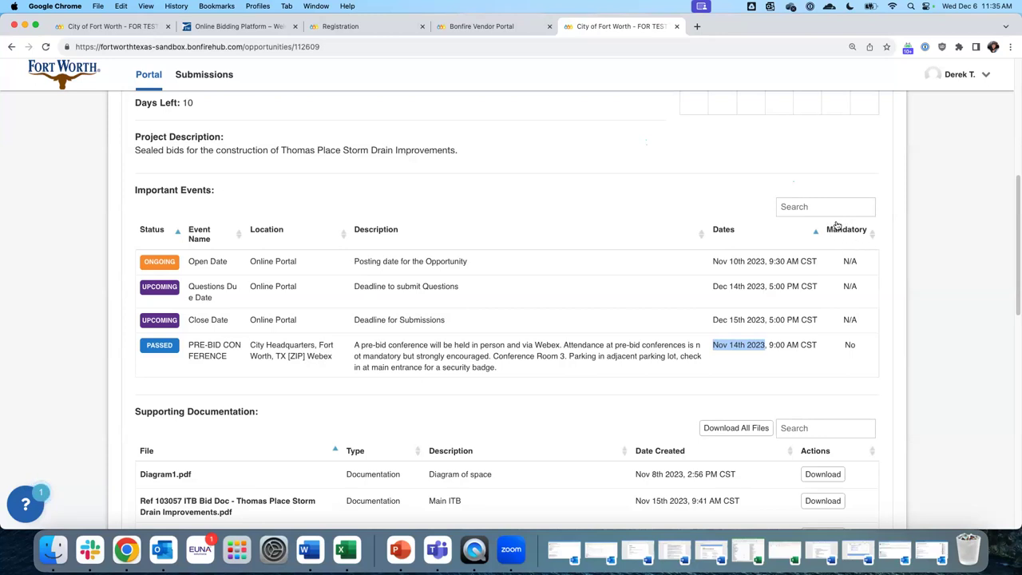
# Highlight the pre-bid conference's Mandatory answer 'No' and the Supporting Documentation heading
pyautogui.doubleClick(851, 345)
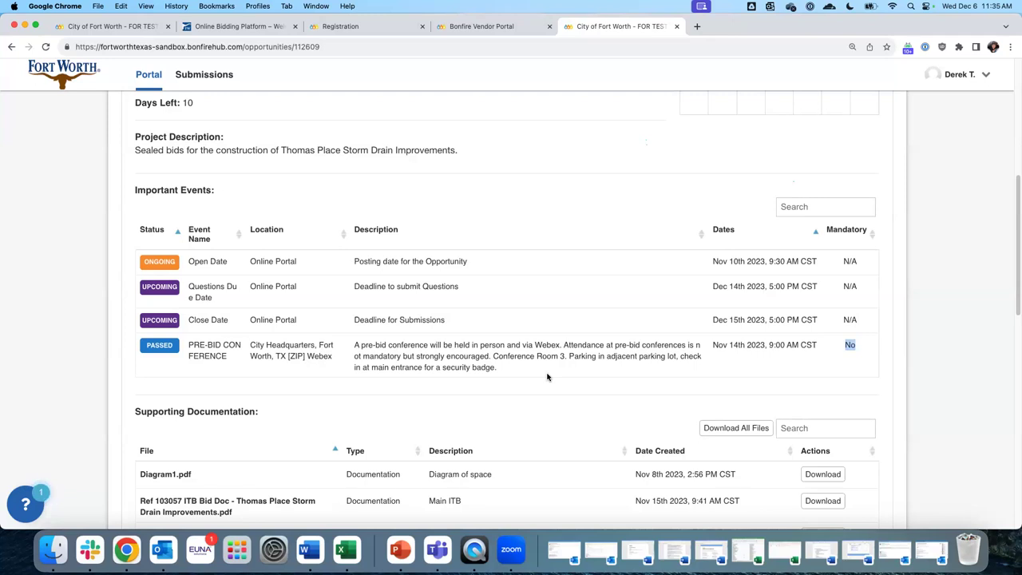
pyautogui.scroll(-5, 509, 352)
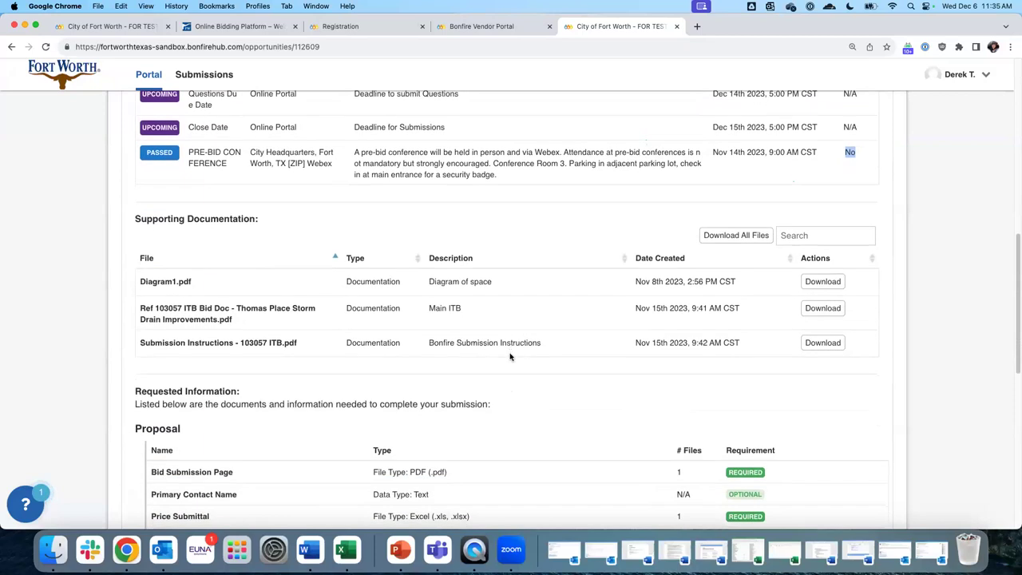
pyautogui.moveTo(133, 217); pyautogui.dragTo(287, 214)
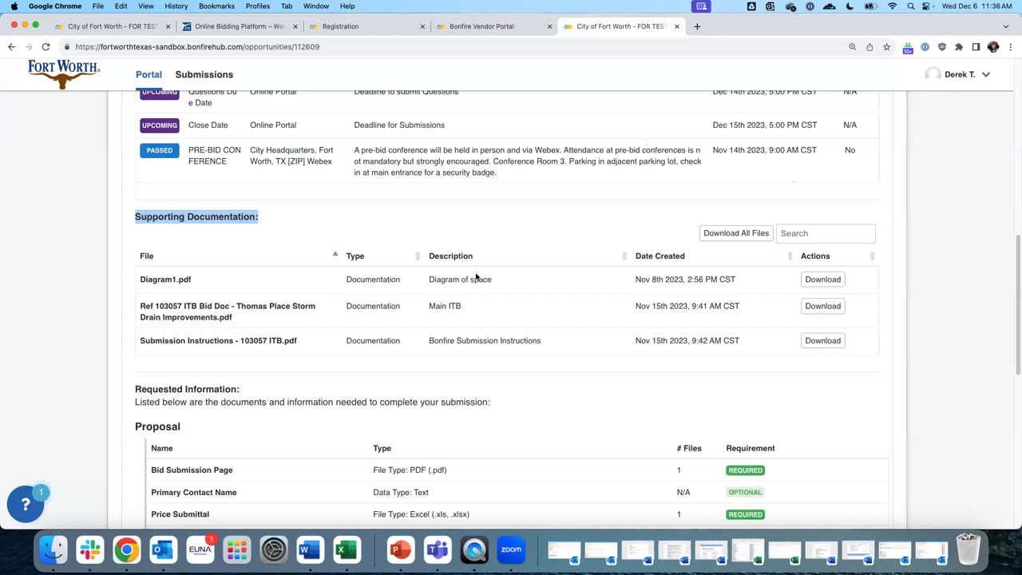
# Download the Submission Instructions PDF and open it in its own tab
pyautogui.click(822, 343)
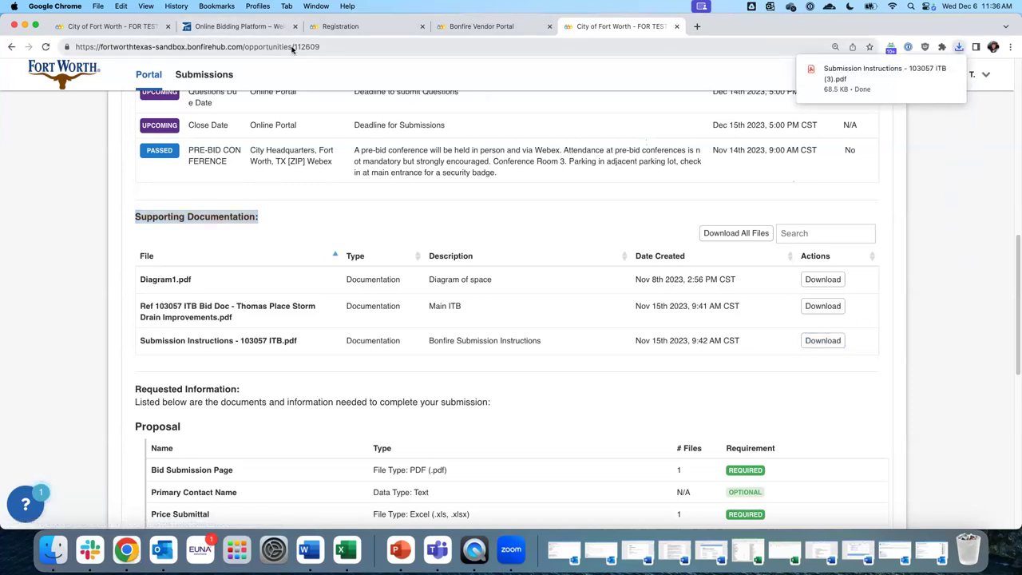
pyautogui.click(855, 81)
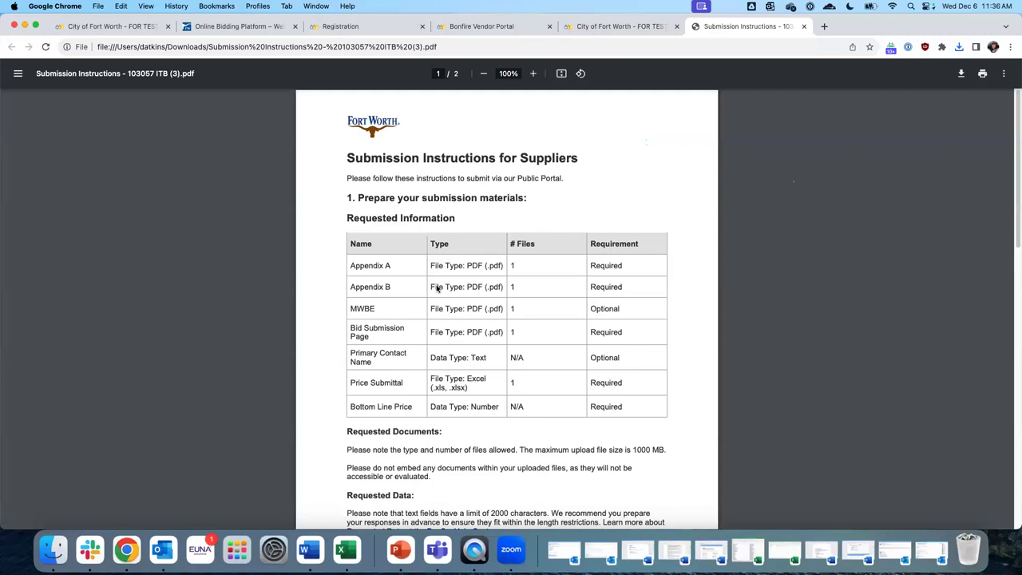
pyautogui.click(615, 27)
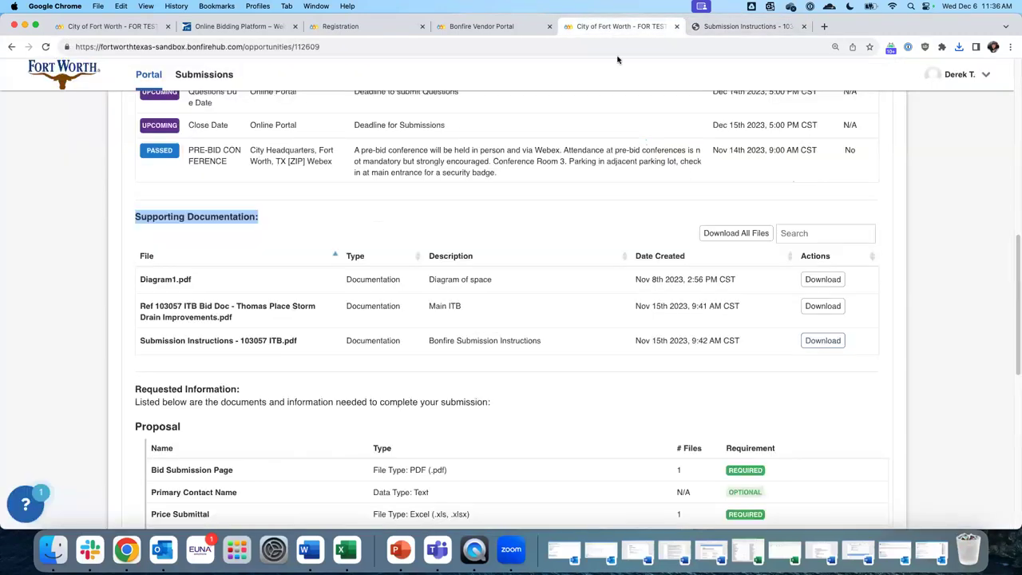
# Download and open the 66-page Ref 103057 ITB Bid Doc, then return to Bonfire
pyautogui.click(825, 306)
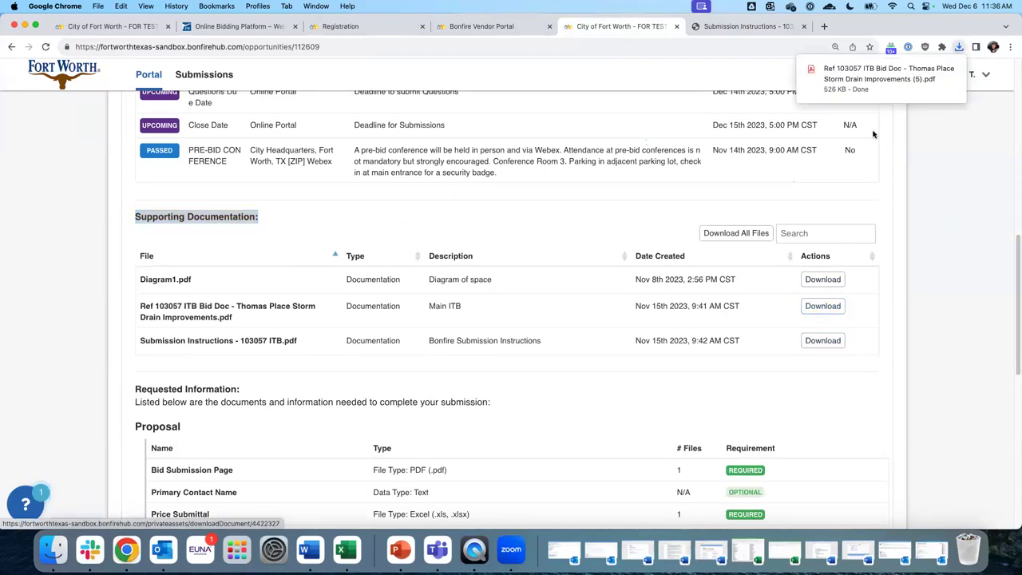
pyautogui.click(872, 71)
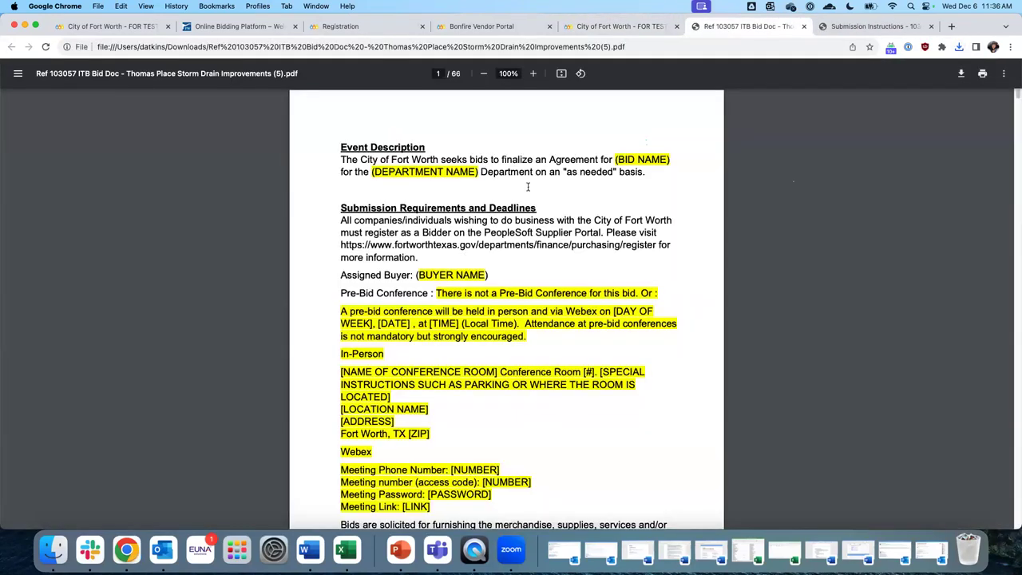
pyautogui.scroll(-20, 668, 160)
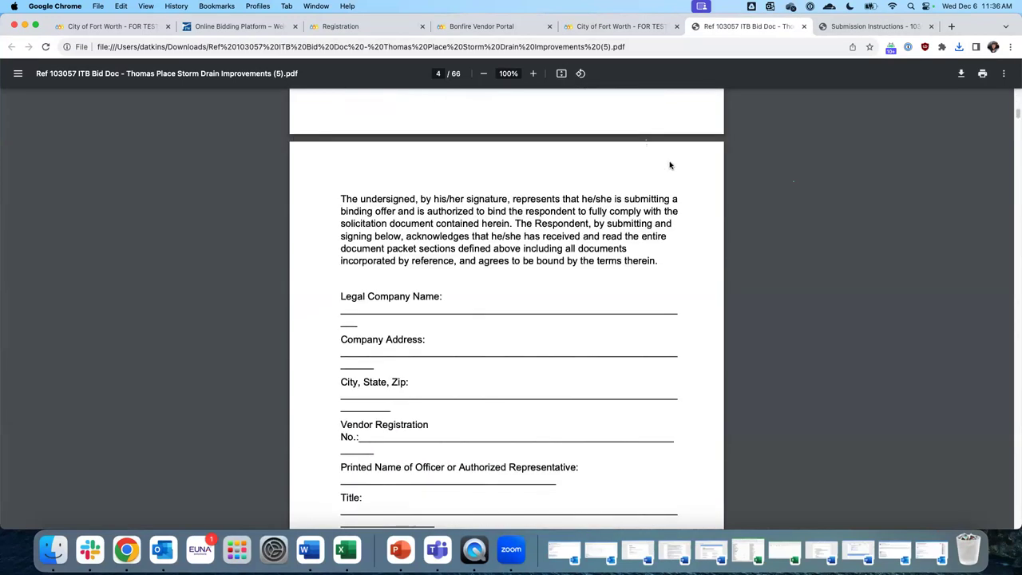
pyautogui.scroll(-6, 670, 165)
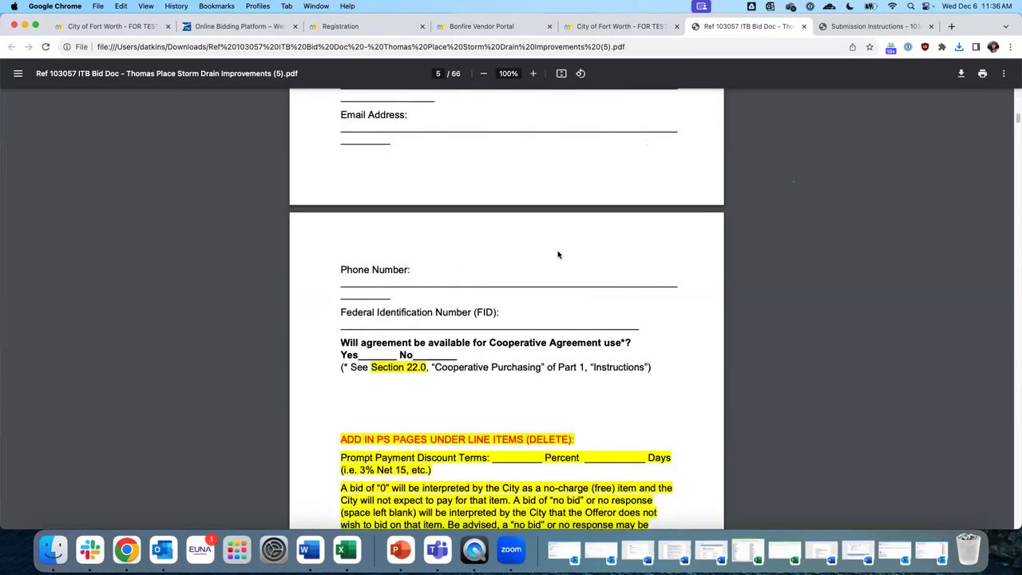
pyautogui.click(590, 27)
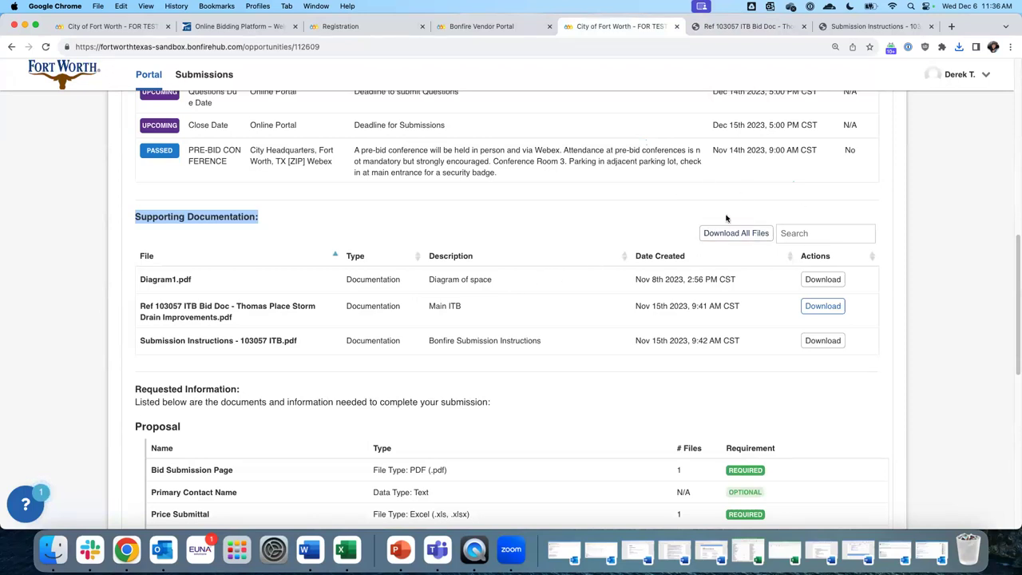
# Download all files as a zip, extract the 103057 ITB folder, and view its three PDFs
pyautogui.click(723, 235)
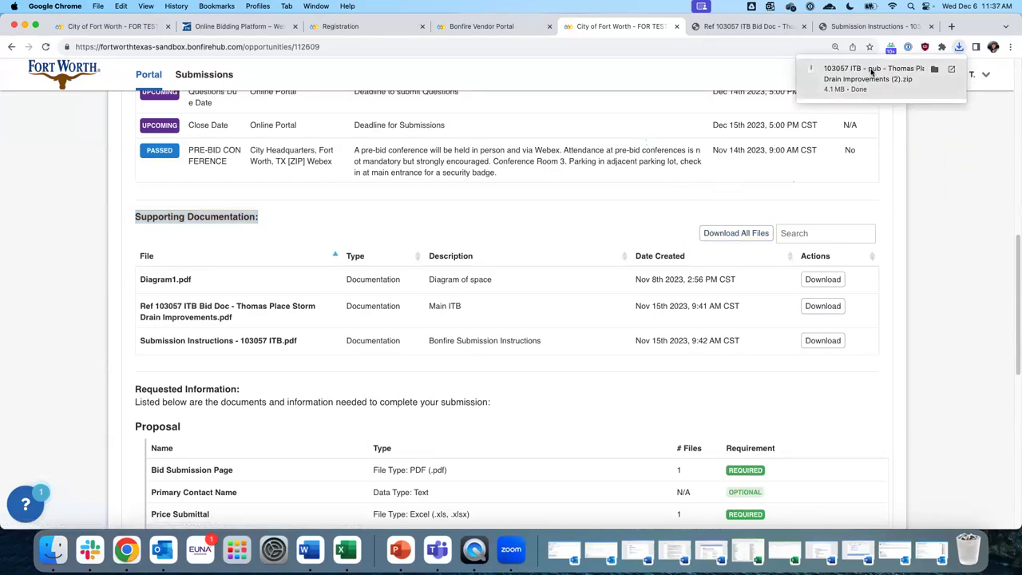
pyautogui.click(872, 72)
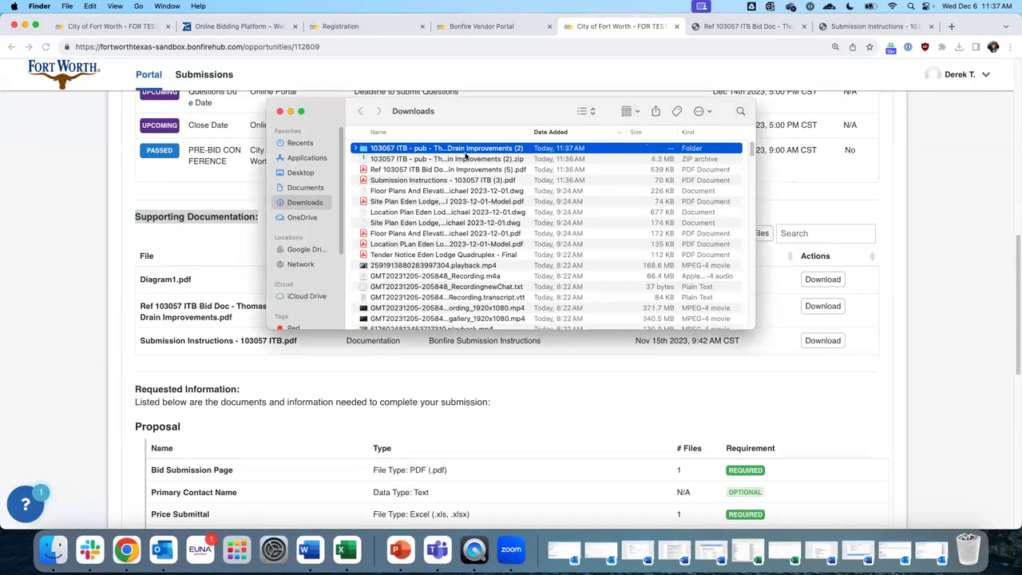
pyautogui.doubleClick(466, 152)
pyautogui.click(390, 150)
pyautogui.click(390, 169)
pyautogui.click(399, 159)
pyautogui.click(409, 150)
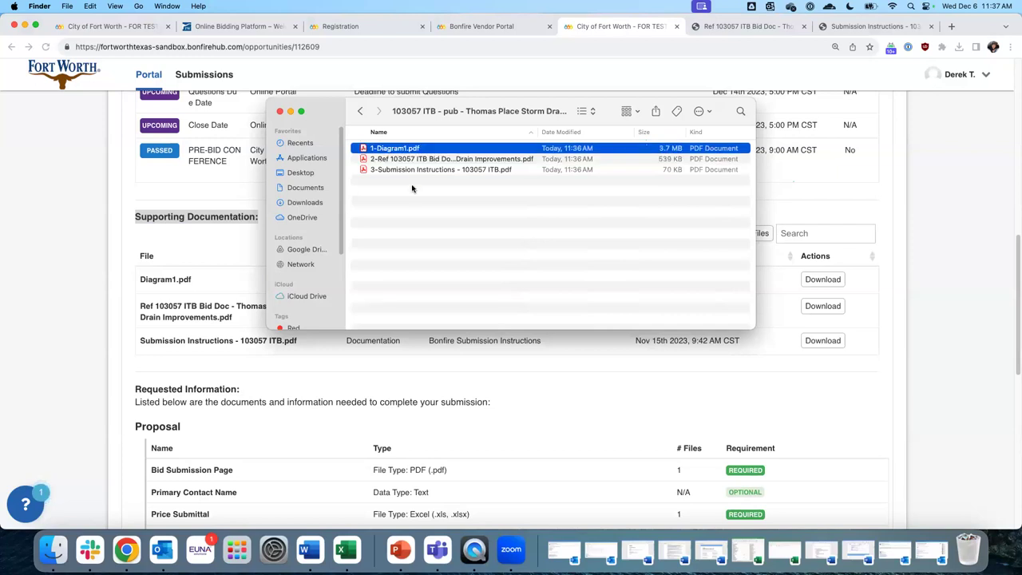
pyautogui.click(290, 112)
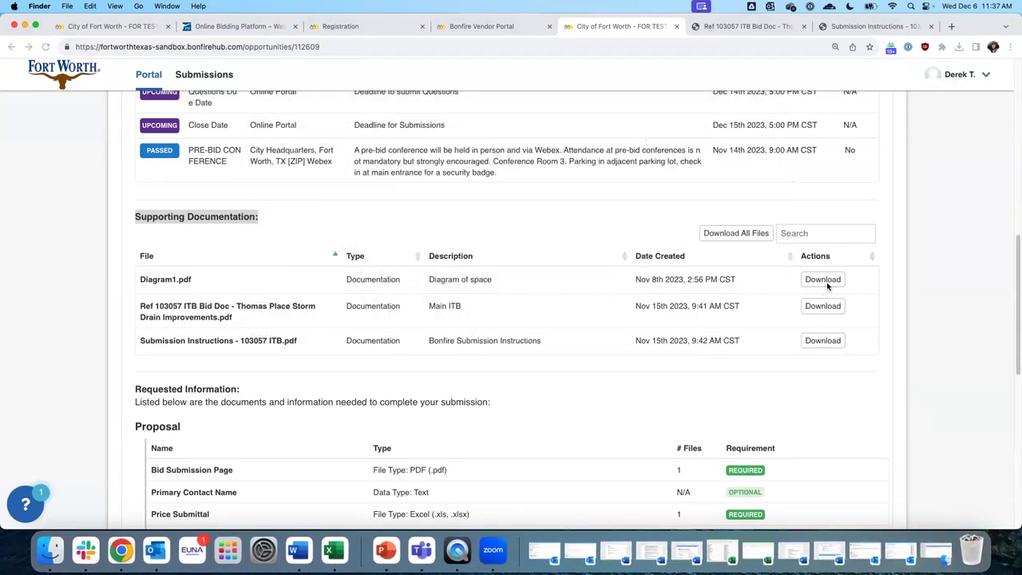
pyautogui.click(195, 284)
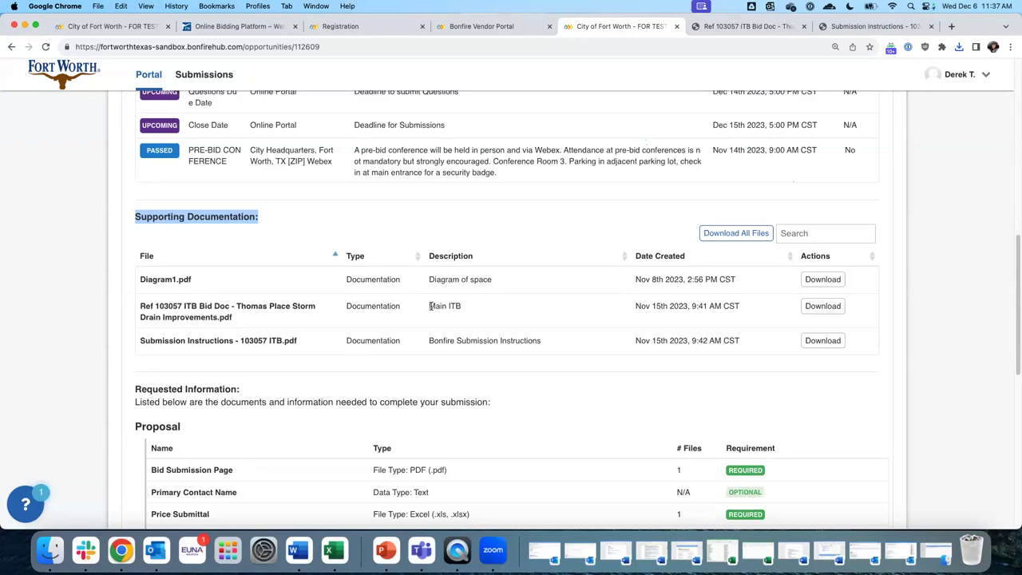
pyautogui.scroll(3, 149, 218)
pyautogui.moveTo(164, 209); pyautogui.dragTo(488, 212)
pyautogui.scroll(-3, 492, 325)
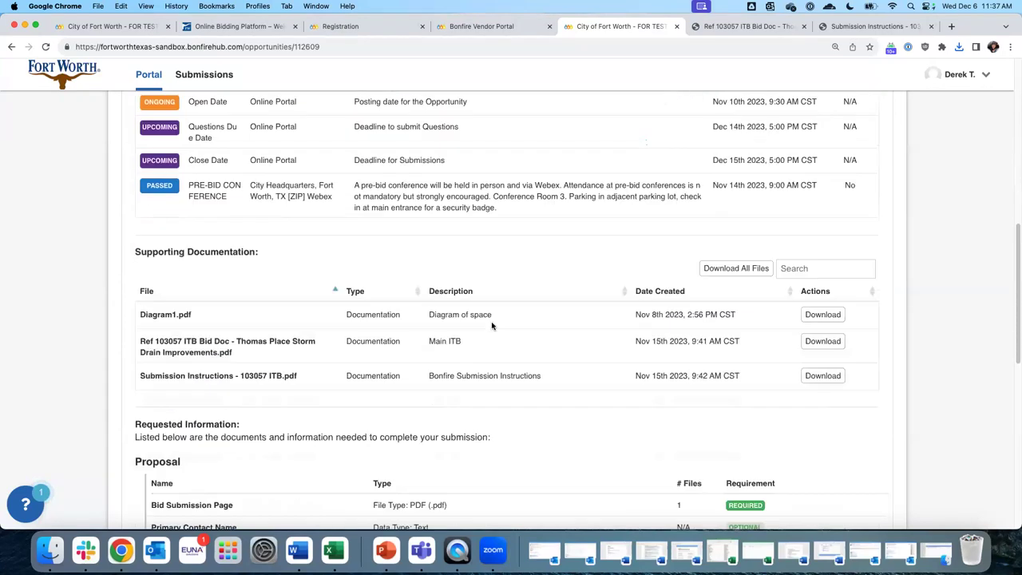
pyautogui.scroll(-1, 492, 325)
pyautogui.moveTo(432, 283); pyautogui.dragTo(485, 286)
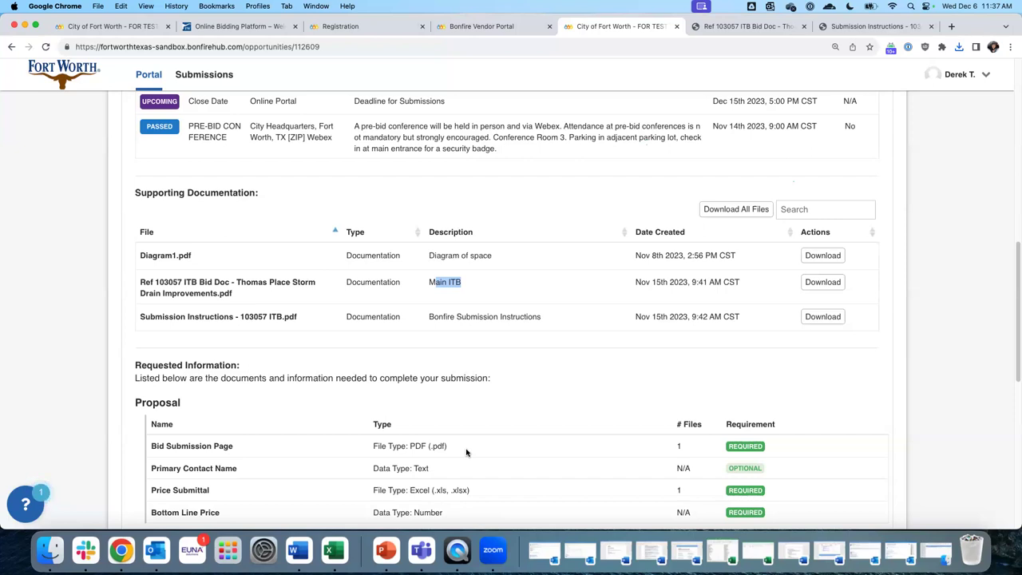
pyautogui.moveTo(436, 283); pyautogui.dragTo(488, 288)
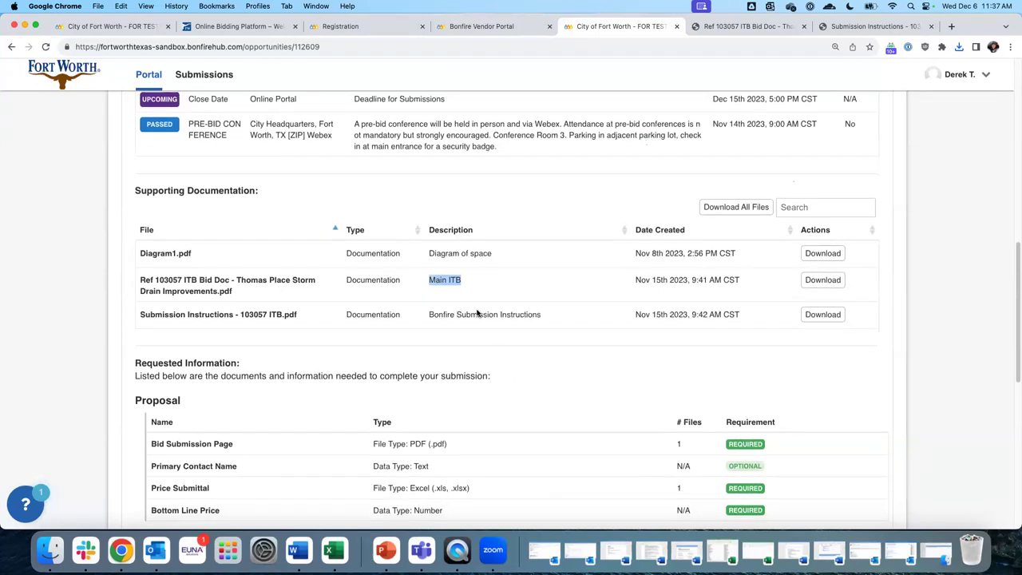
pyautogui.scroll(-1, 476, 309)
pyautogui.scroll(-4, 477, 309)
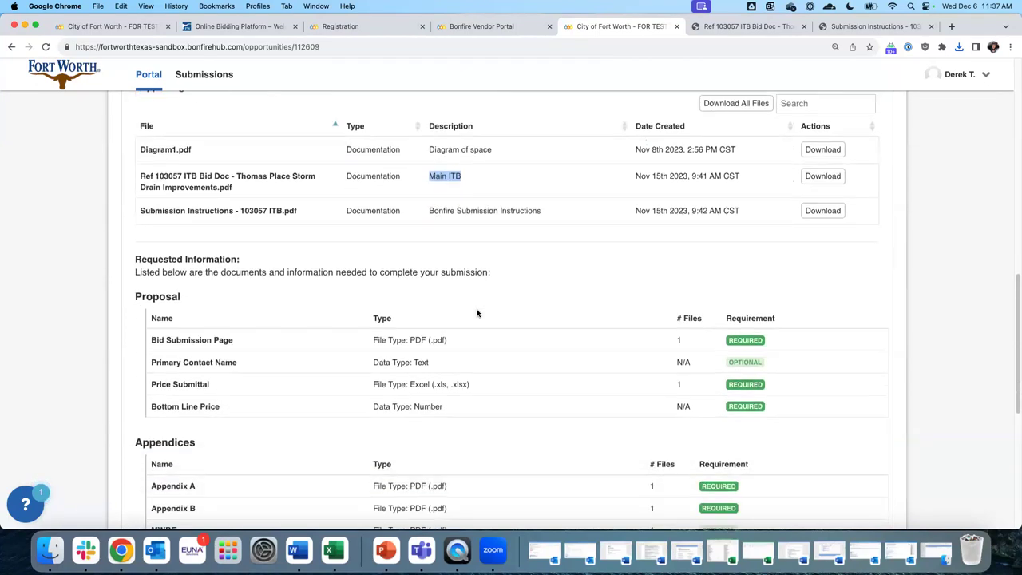
pyautogui.moveTo(135, 203); pyautogui.dragTo(240, 203)
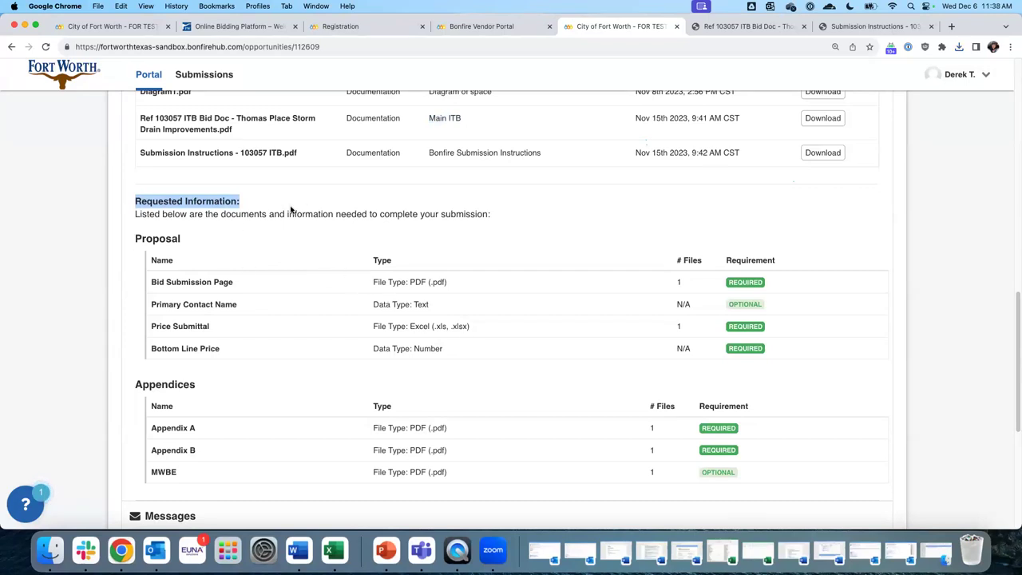
pyautogui.scroll(-1, 327, 209)
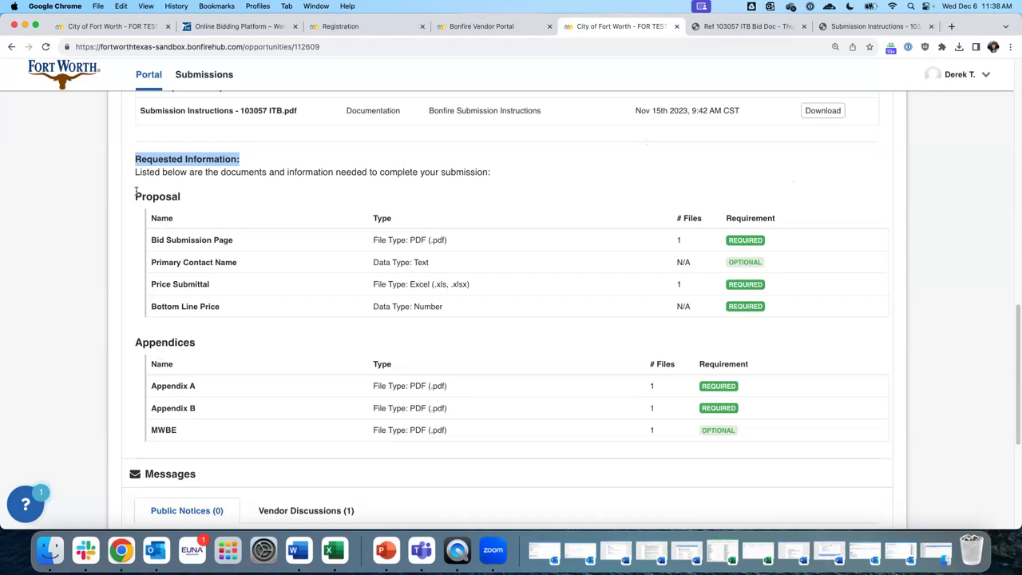
pyautogui.moveTo(136, 195); pyautogui.dragTo(217, 199)
pyautogui.moveTo(141, 342); pyautogui.dragTo(217, 344)
pyautogui.moveTo(140, 199); pyautogui.dragTo(214, 203)
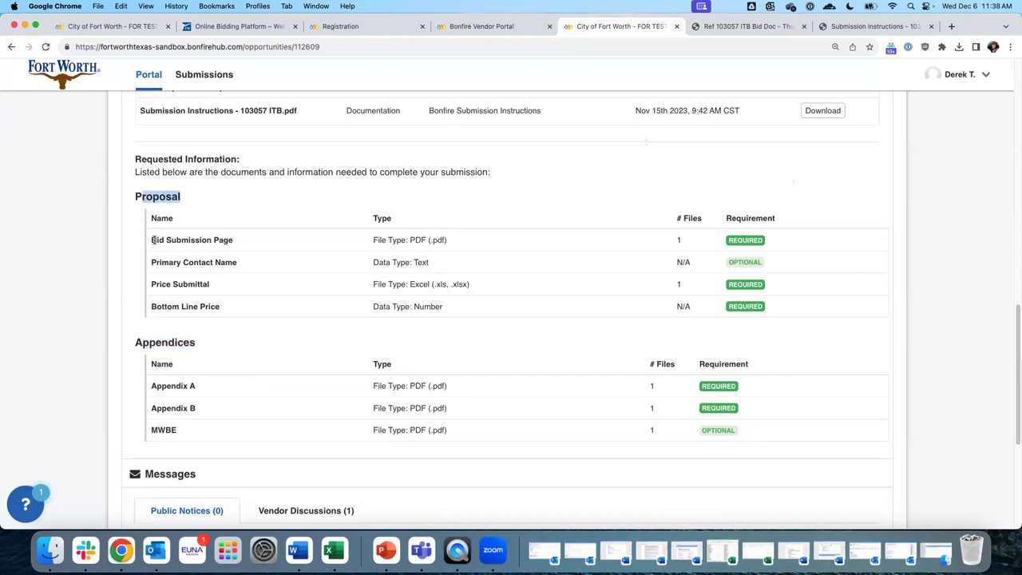
pyautogui.moveTo(152, 240); pyautogui.dragTo(255, 245)
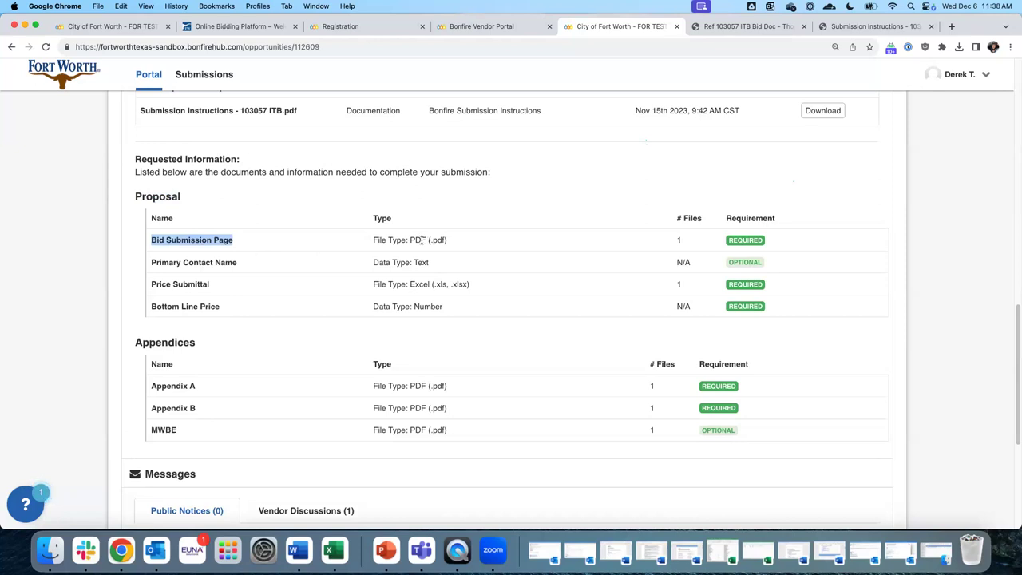
pyautogui.moveTo(151, 262); pyautogui.dragTo(236, 262)
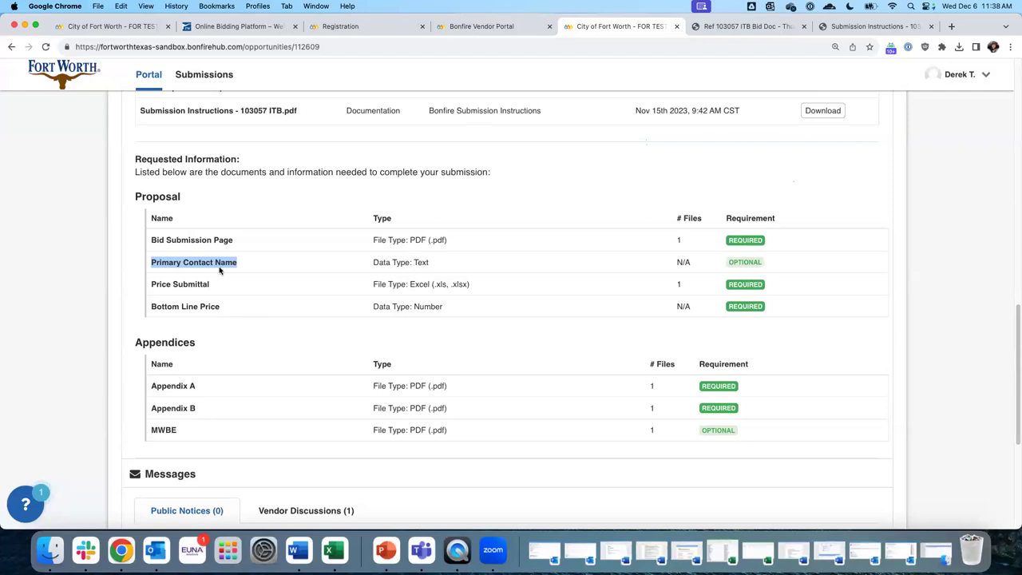
pyautogui.moveTo(151, 284); pyautogui.dragTo(255, 286)
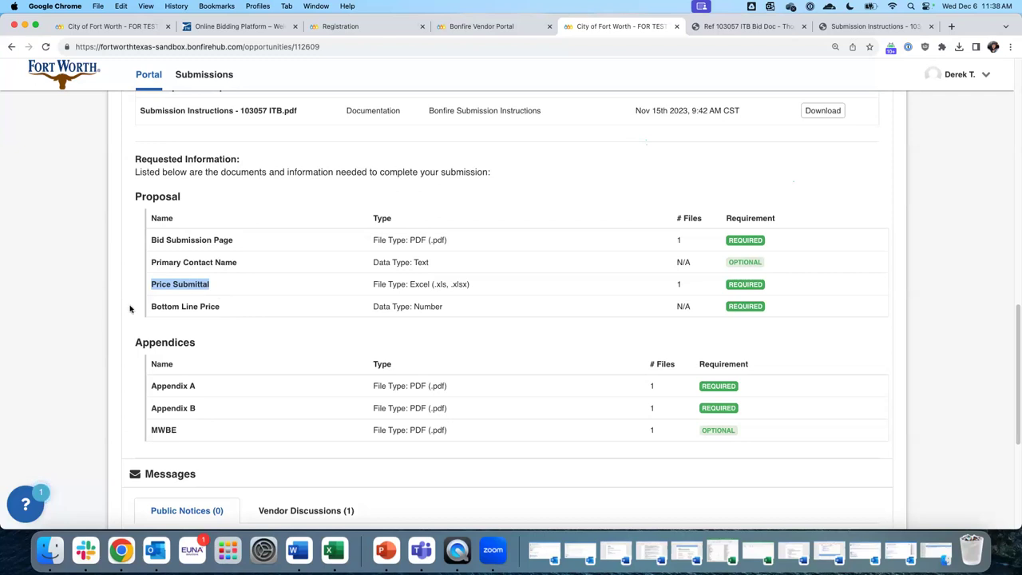
pyautogui.moveTo(149, 307); pyautogui.dragTo(240, 315)
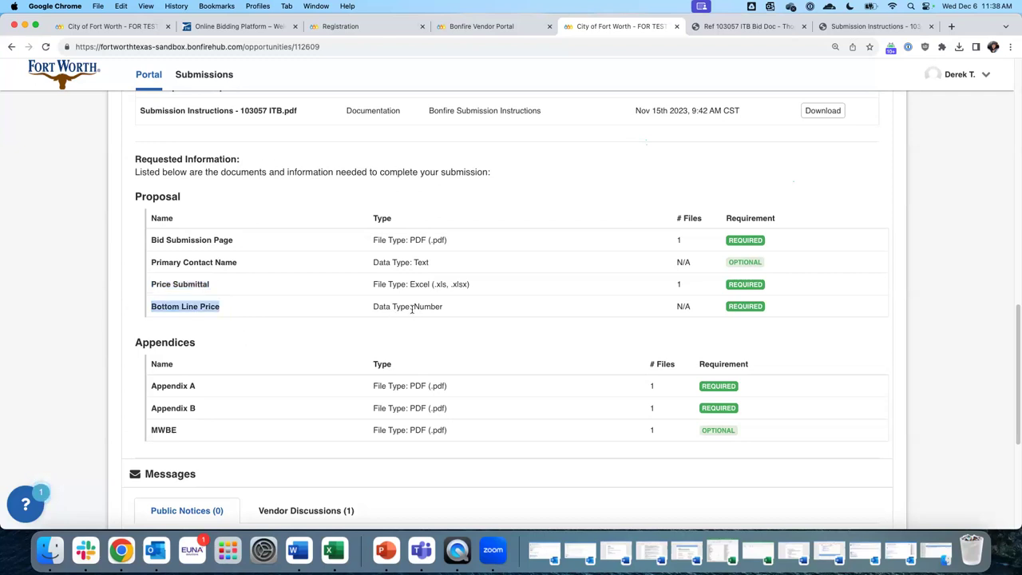
pyautogui.scroll(-2, 220, 321)
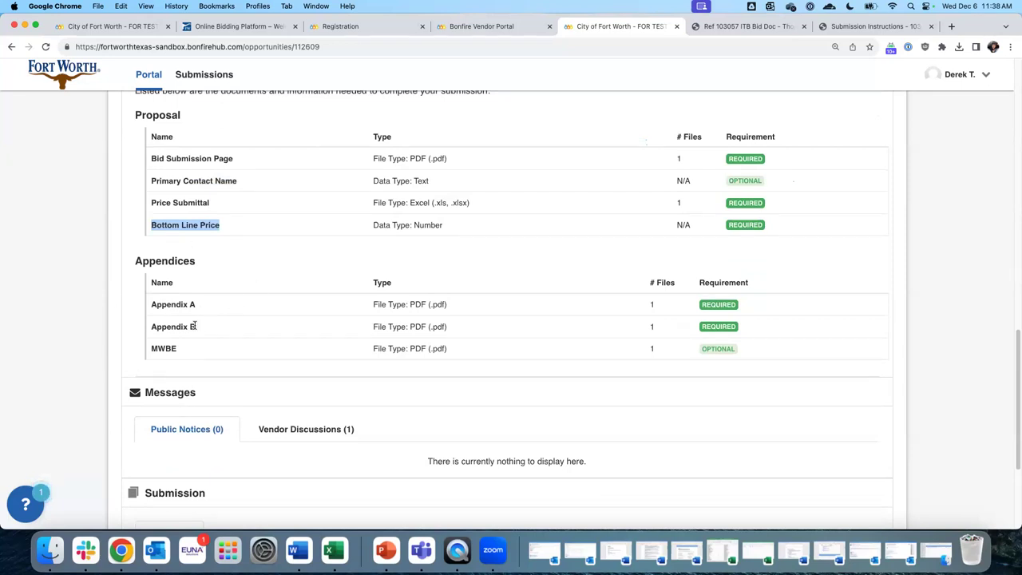
pyautogui.moveTo(171, 349); pyautogui.dragTo(116, 354)
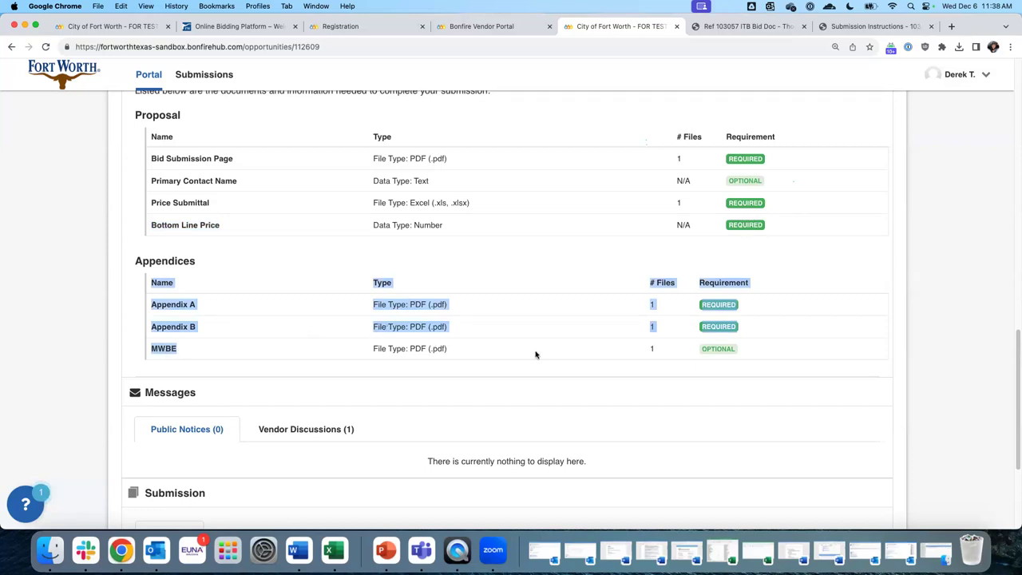
pyautogui.click(586, 356)
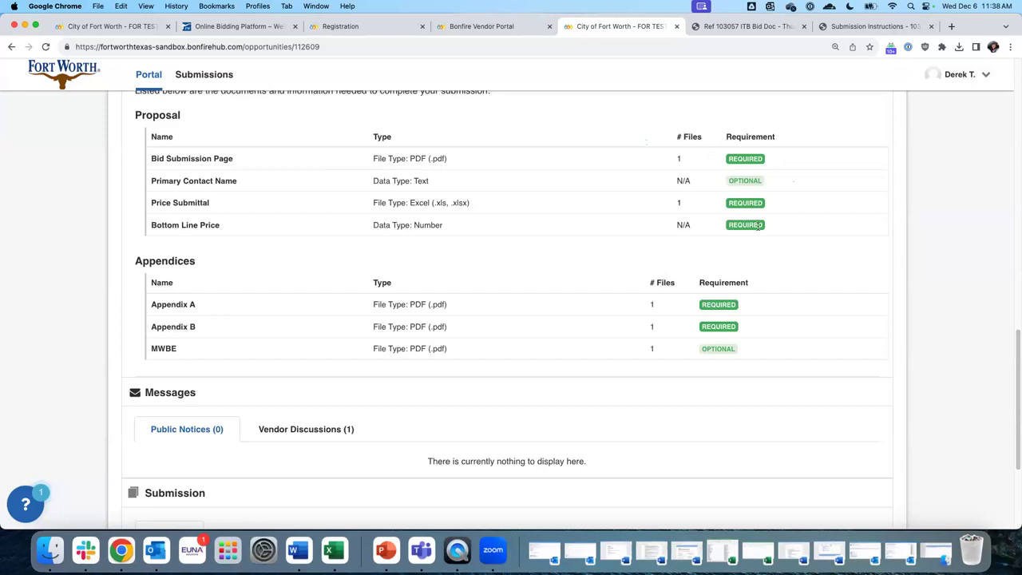
pyautogui.scroll(-2, 478, 272)
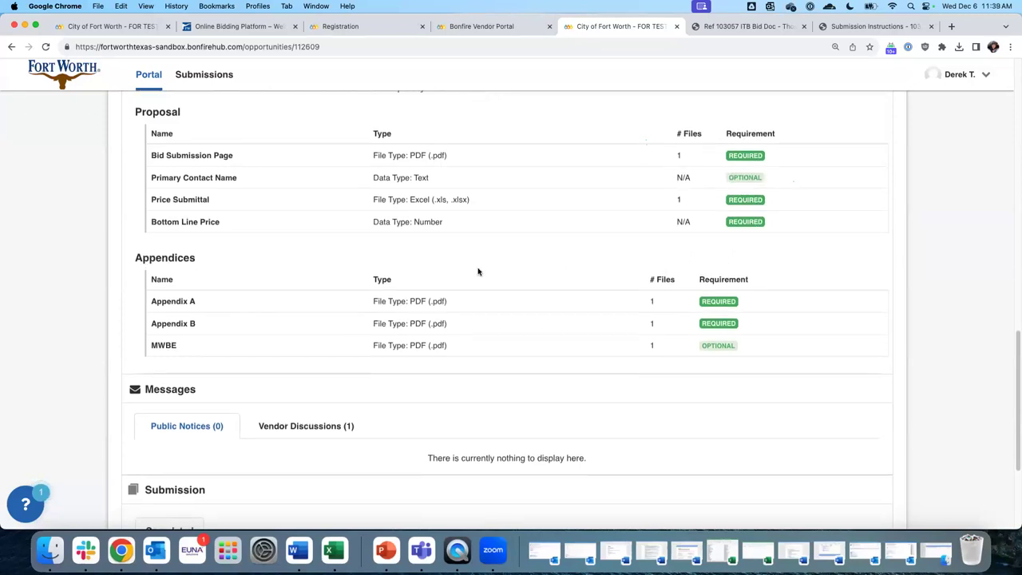
pyautogui.moveTo(147, 369); pyautogui.dragTo(223, 375)
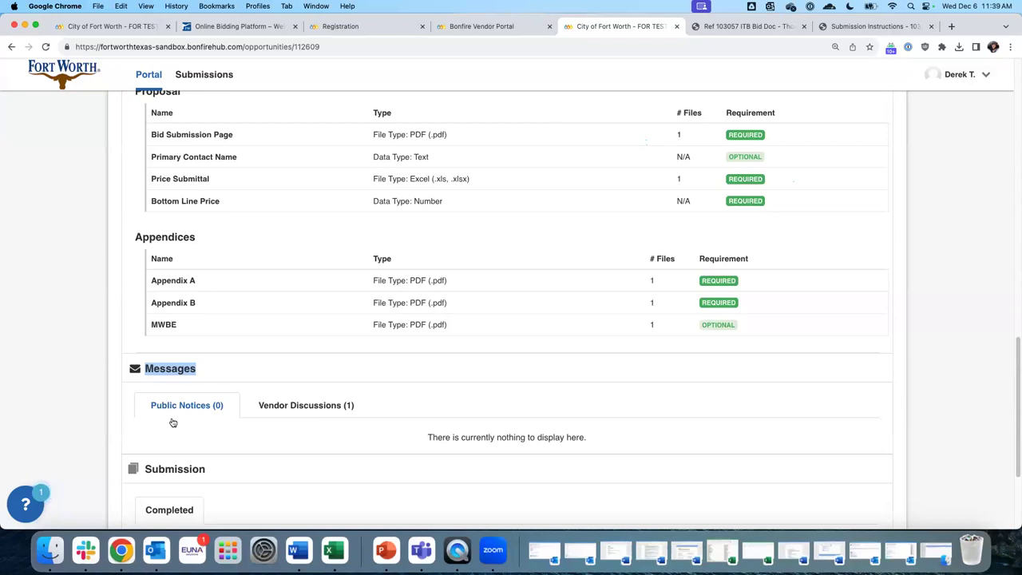
# Show Vendor Discussions (1) and start a new vendor discussion with empty Subject and Message
pyautogui.click(329, 409)
pyautogui.scroll(-1, 554, 361)
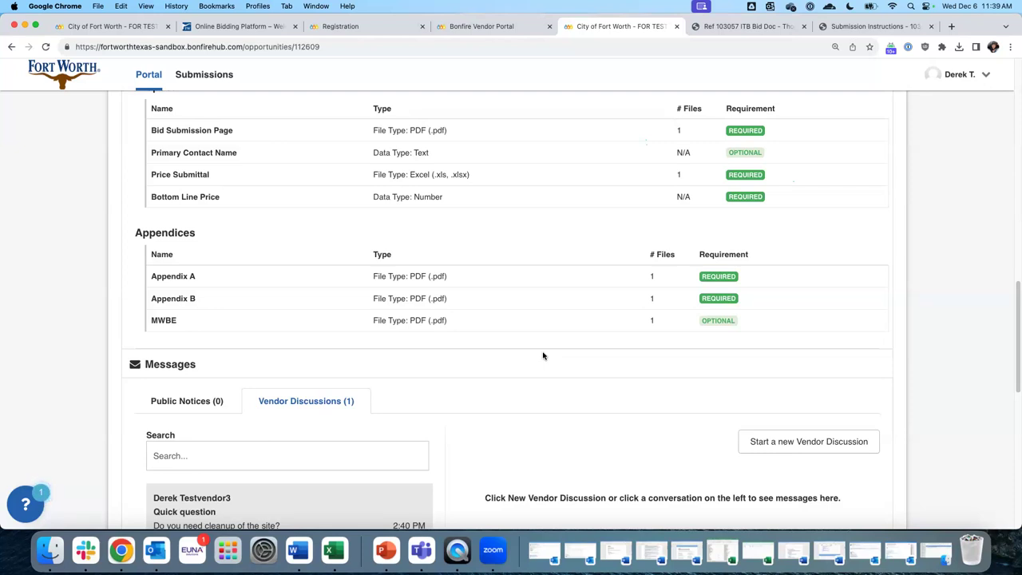
pyautogui.scroll(1, 543, 355)
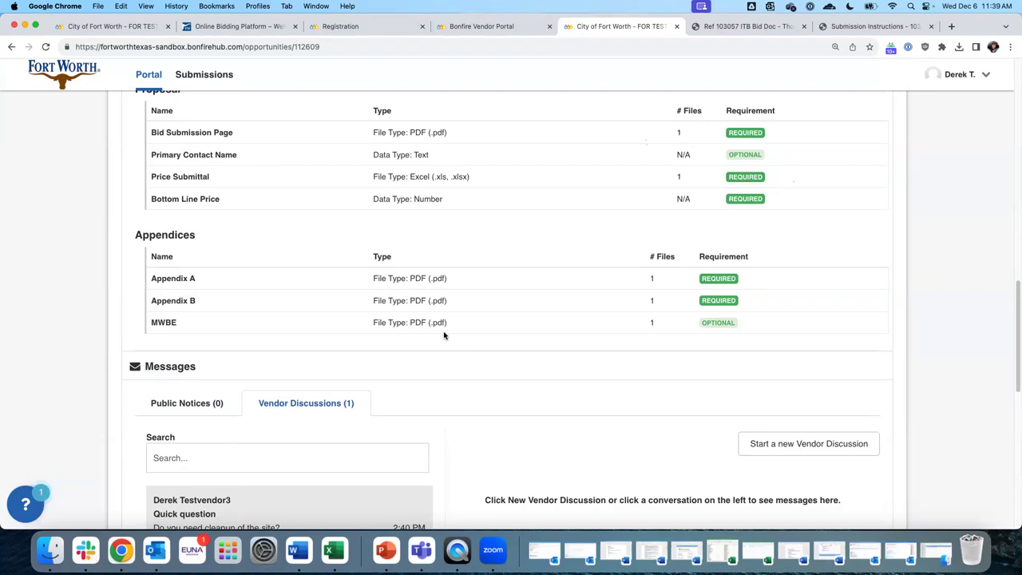
pyautogui.click(756, 446)
pyautogui.scroll(-4, 765, 434)
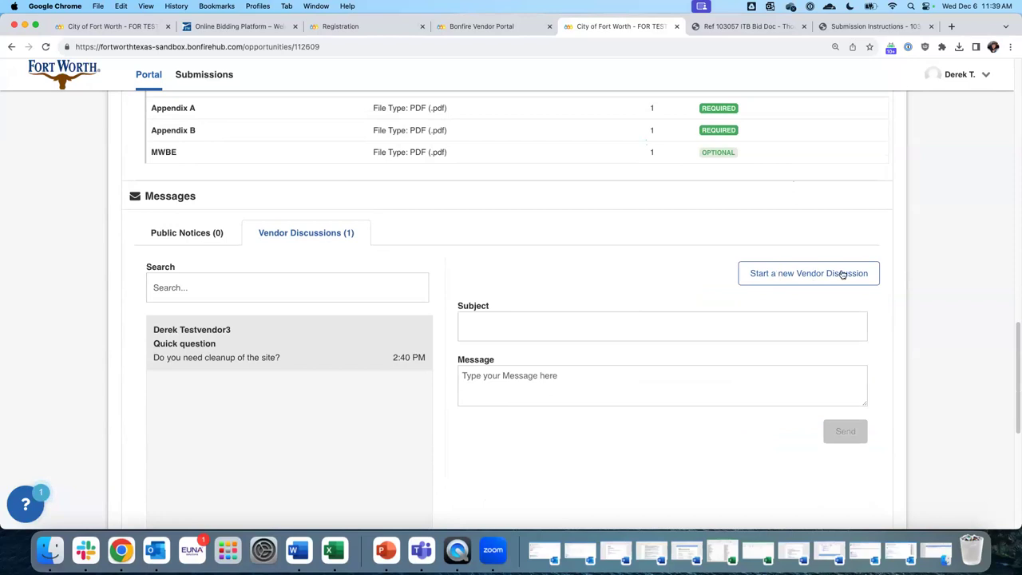
pyautogui.click(478, 327)
pyautogui.click(469, 376)
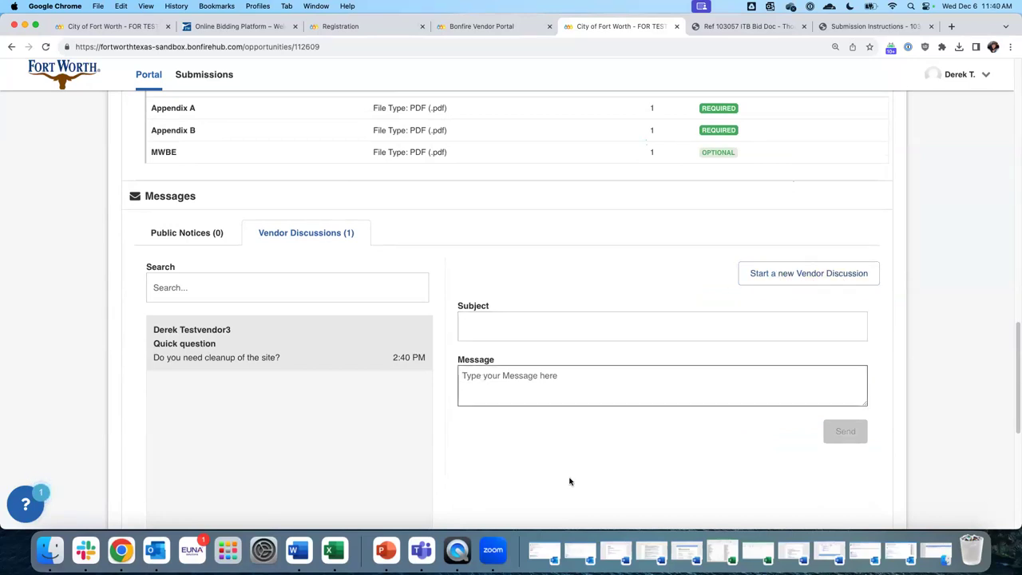
pyautogui.scroll(10, 570, 481)
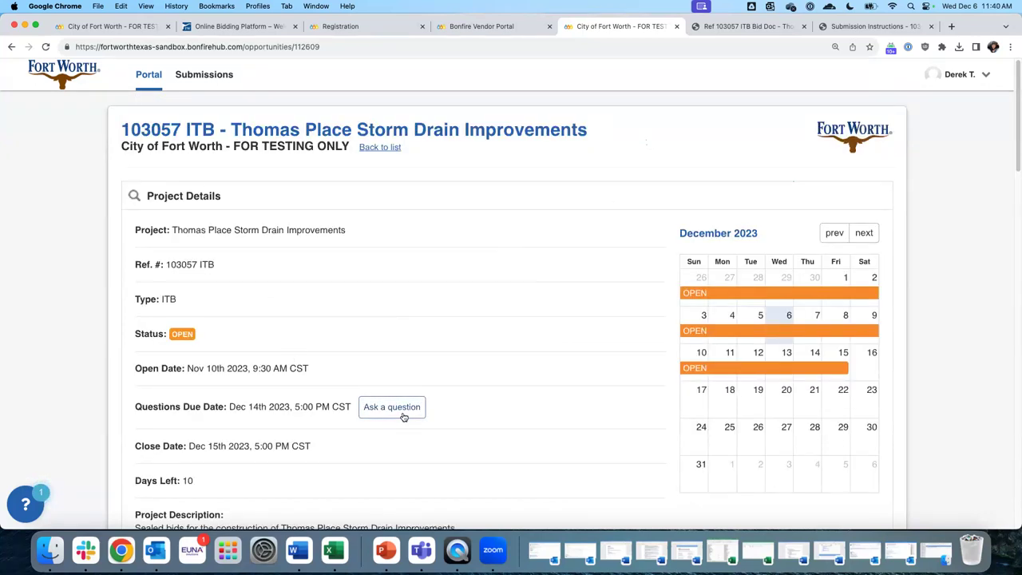
# Send a 'Due Date Extension' question: 'Hi, can you consider extending the due date? I am going on holidays'
pyautogui.moveTo(153, 407); pyautogui.dragTo(295, 408)
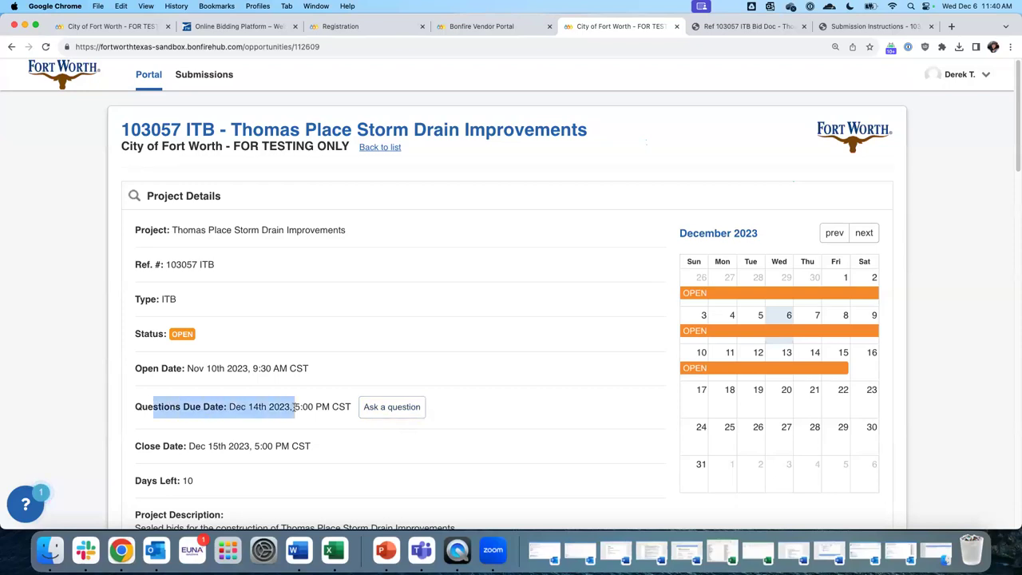
pyautogui.click(393, 409)
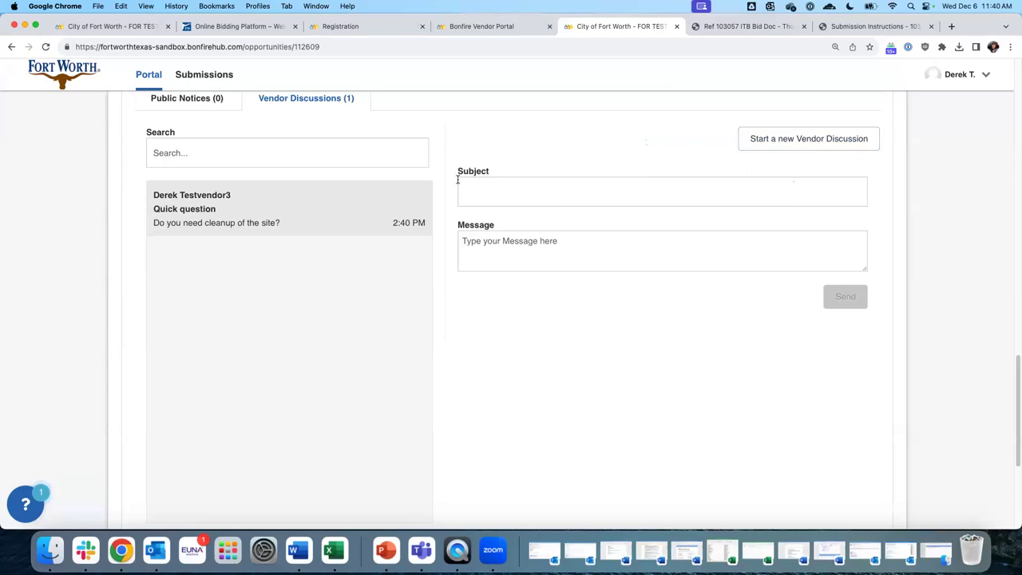
pyautogui.click(501, 190)
pyautogui.write('Due Date Extension')
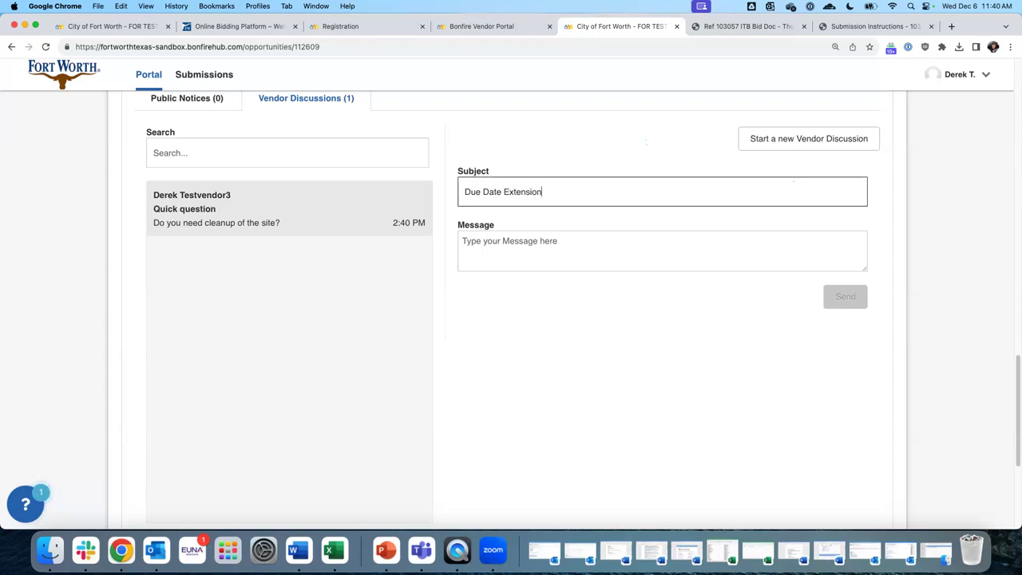
pyautogui.click(511, 249)
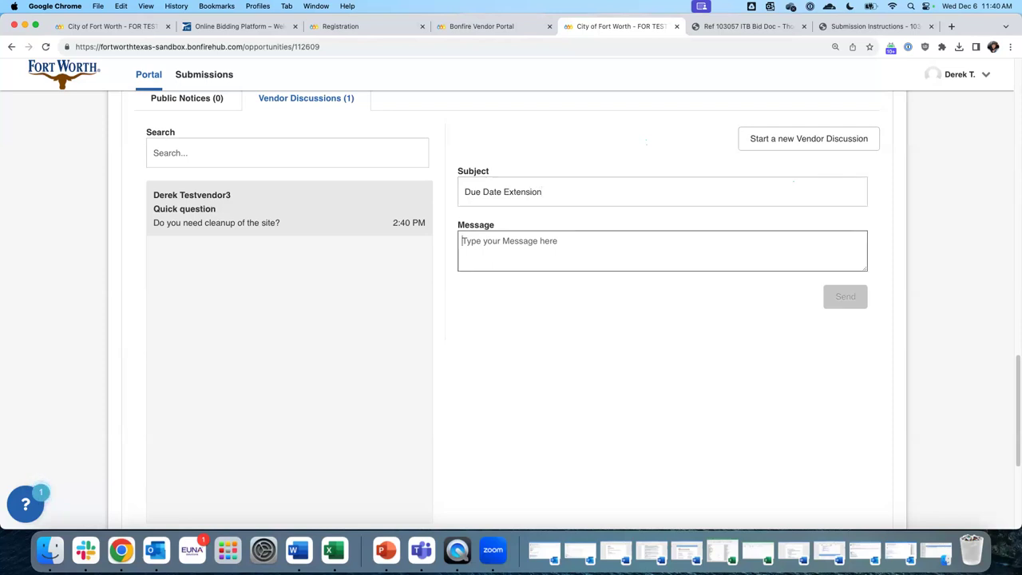
pyautogui.write('Hi, can y')
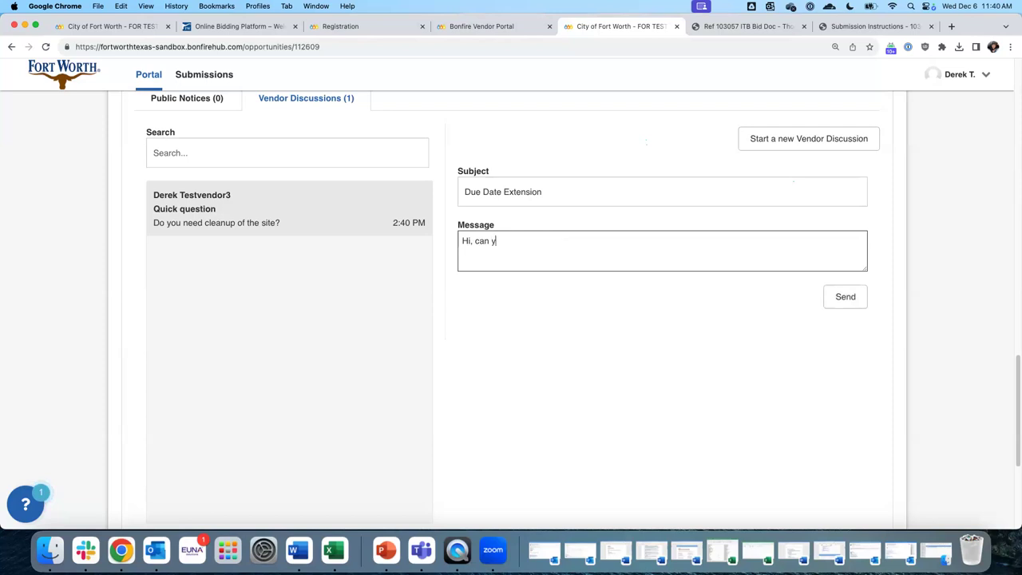
pyautogui.write('ou consider extending the due date?')
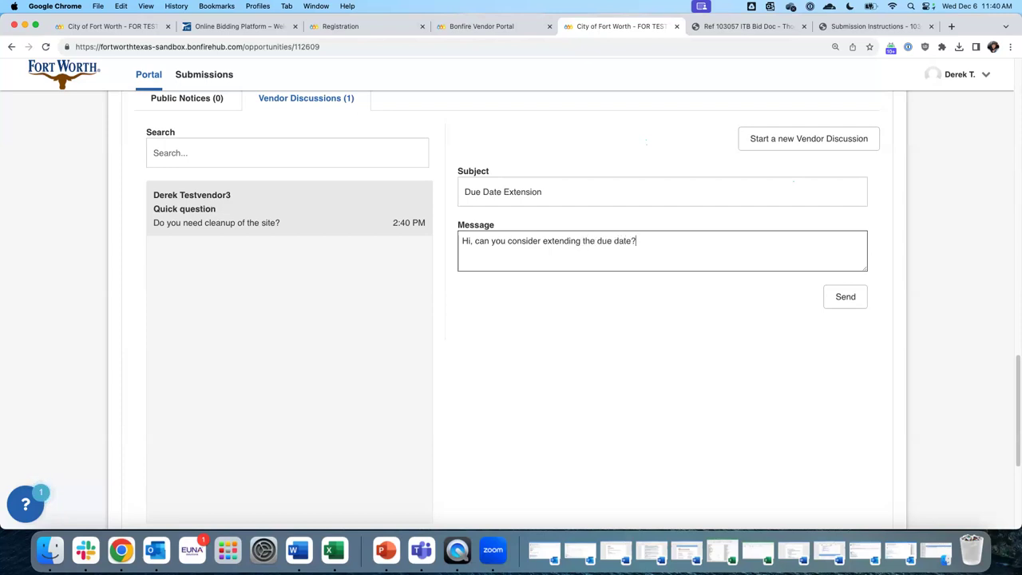
pyautogui.write(' I am going on holidays')
pyautogui.click(838, 299)
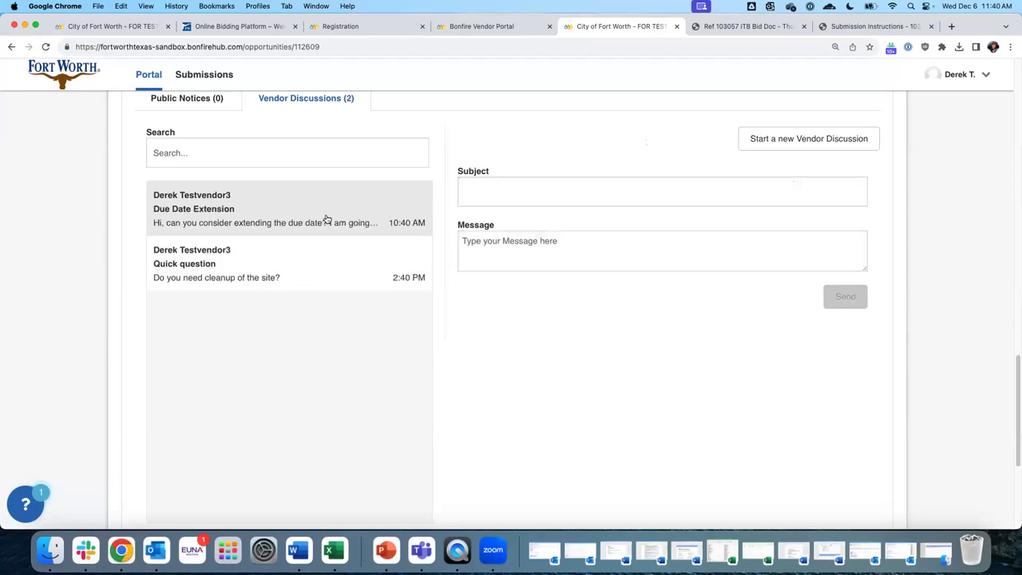
# Scroll back up past the Due Date Extension and Quick question discussions
pyautogui.scroll(2, 293, 297)
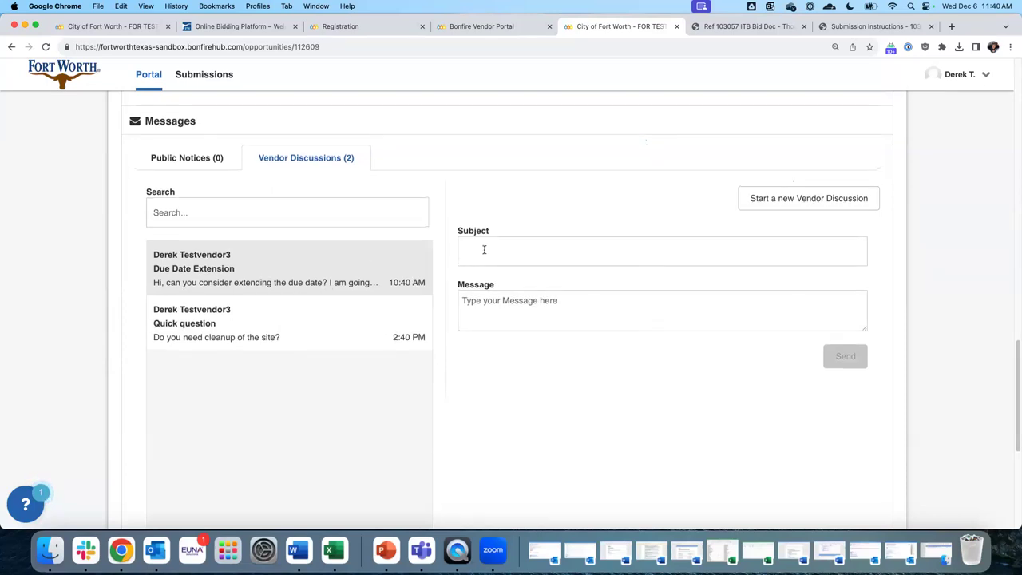
pyautogui.scroll(3, 564, 267)
pyautogui.scroll(15, 567, 270)
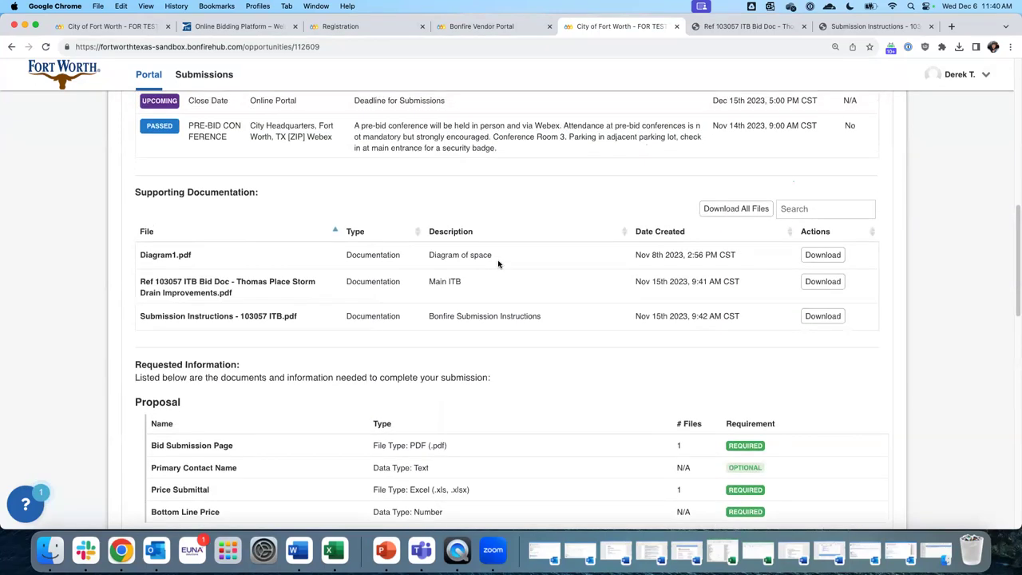
# Highlight the Dec 14th 2023 questions deadline and scroll to the Nov 30th completed submission
pyautogui.scroll(10, 498, 265)
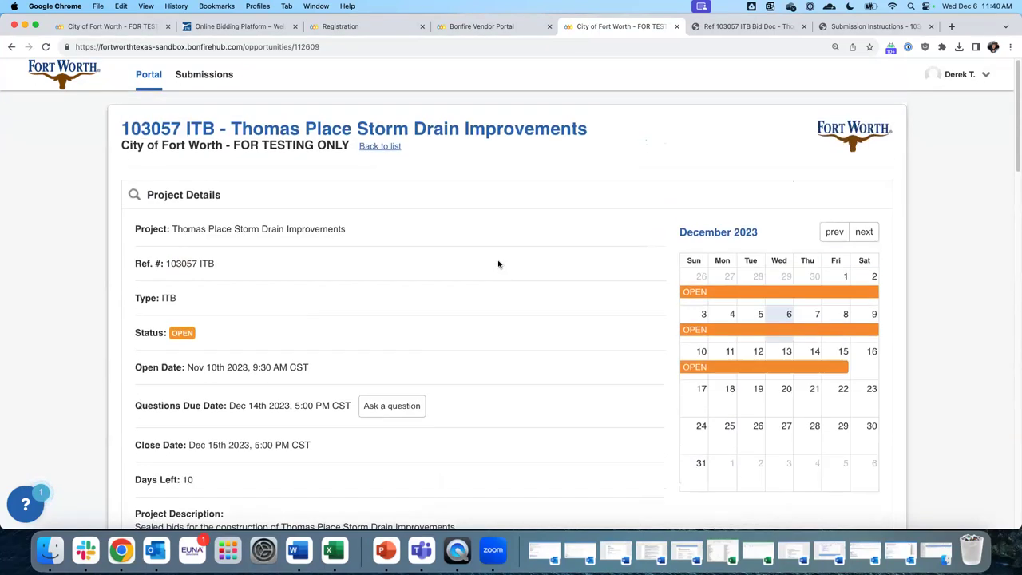
pyautogui.moveTo(230, 408); pyautogui.dragTo(303, 408)
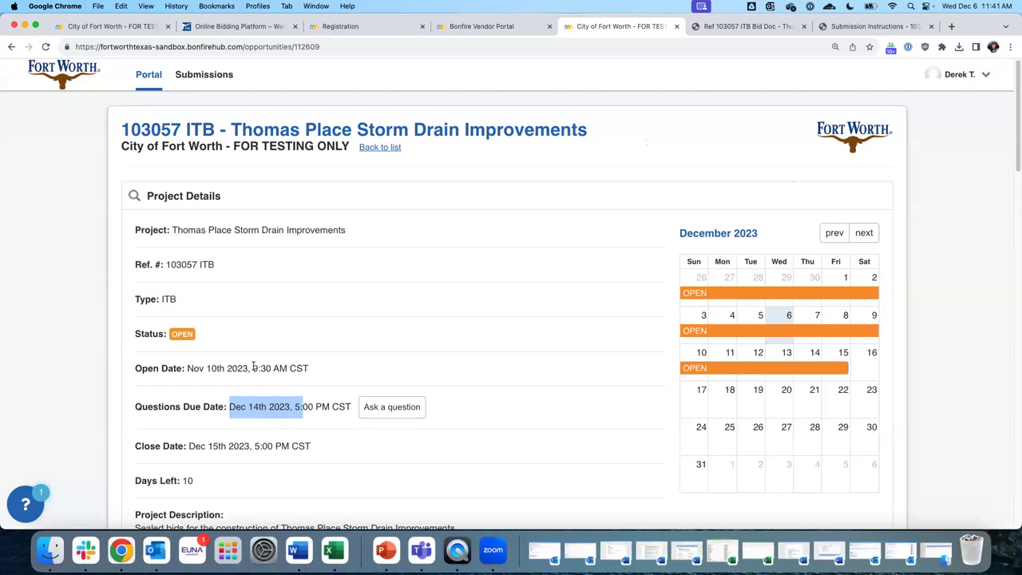
pyautogui.scroll(-10, 254, 365)
pyautogui.scroll(-2, 401, 390)
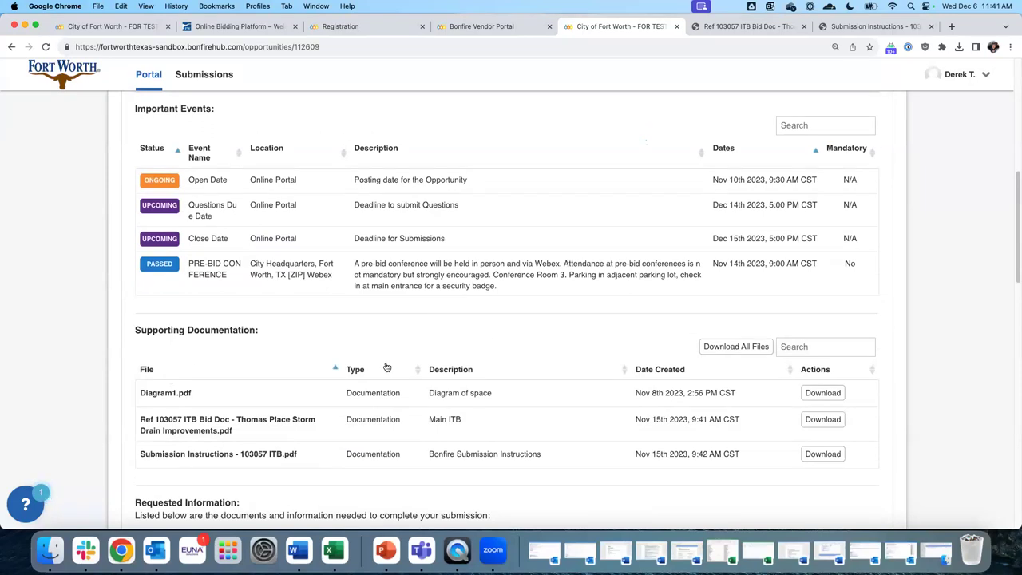
pyautogui.scroll(-2, 327, 377)
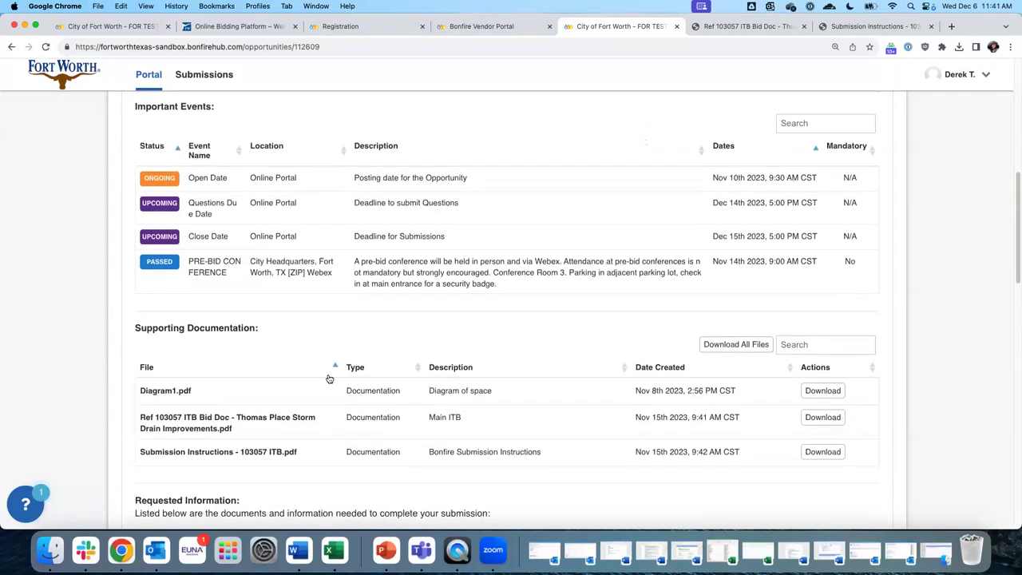
pyautogui.scroll(-15, 329, 378)
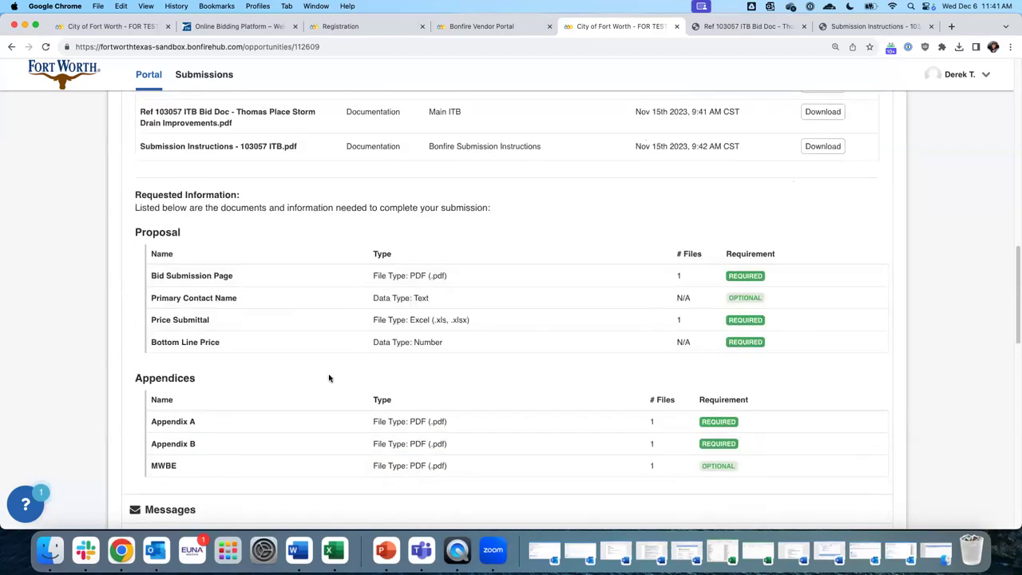
pyautogui.scroll(-5, 329, 378)
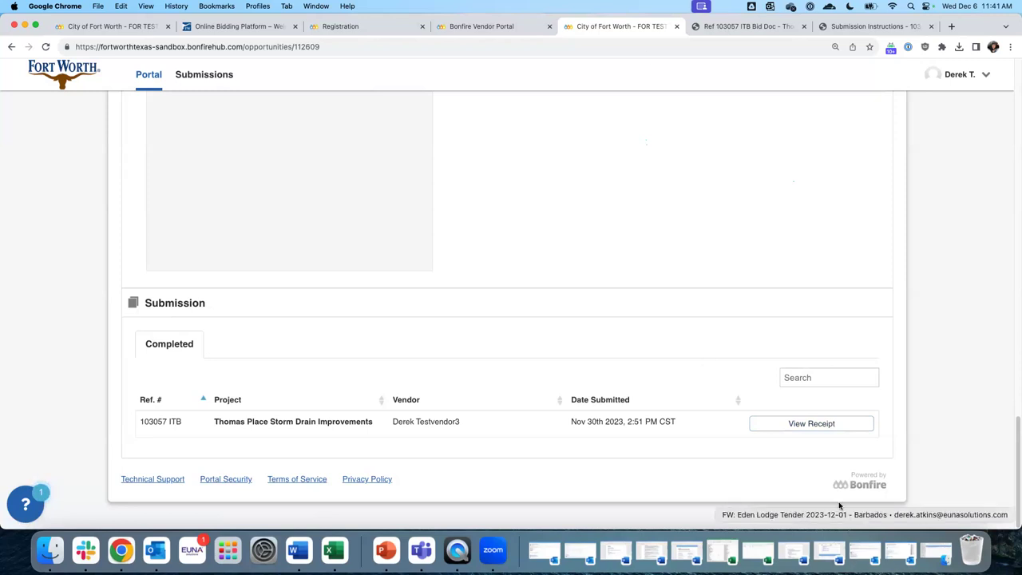
# Open the completed submission's receipt and un-submit it, confirming with OK
pyautogui.click(826, 426)
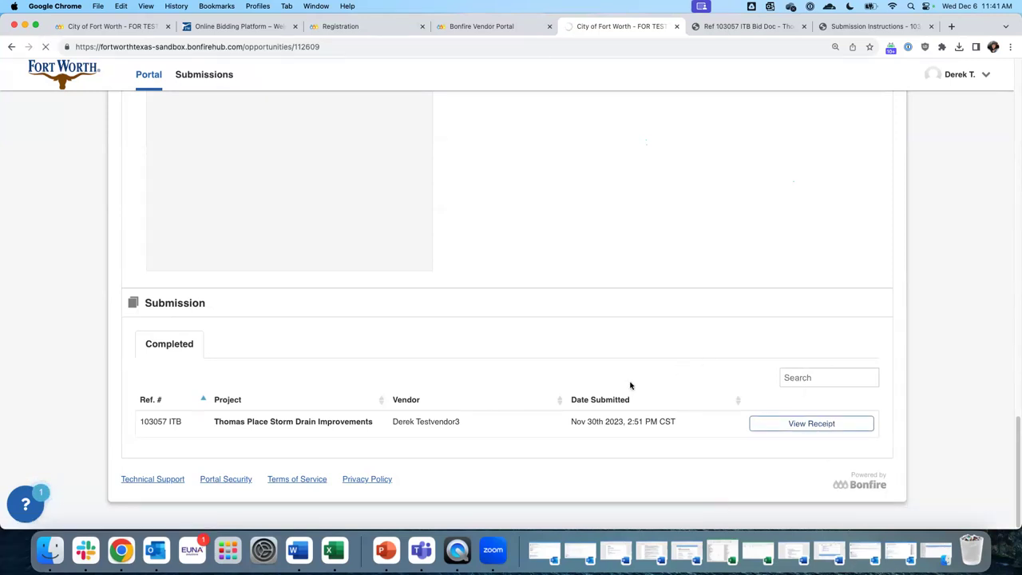
pyautogui.scroll(-10, 607, 351)
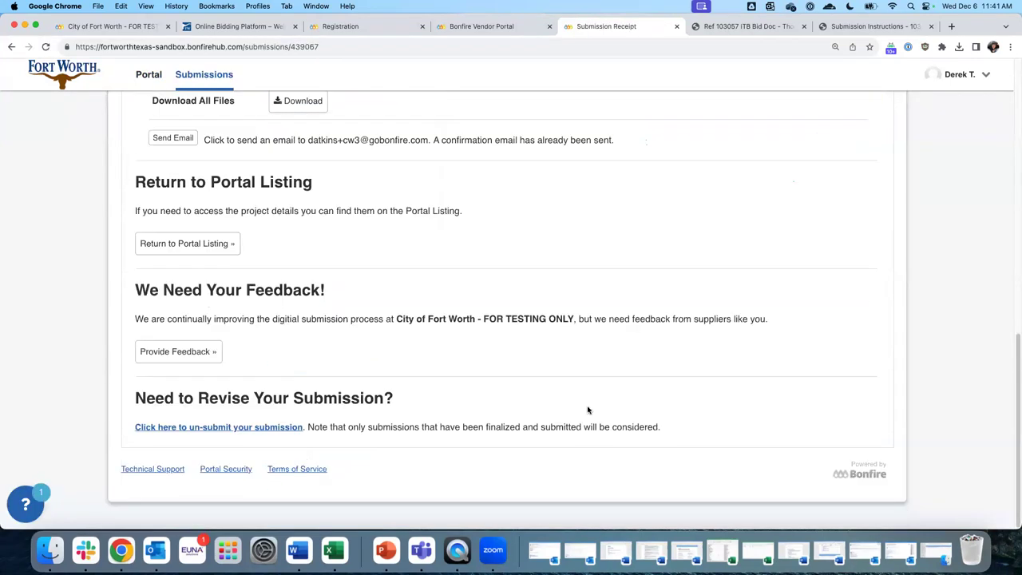
pyautogui.click(211, 429)
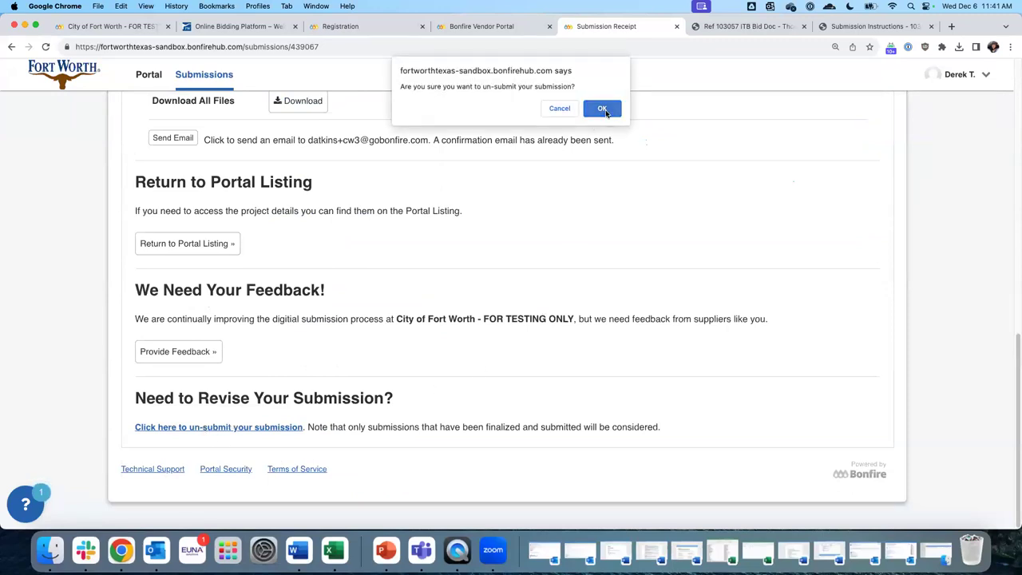
pyautogui.click(600, 107)
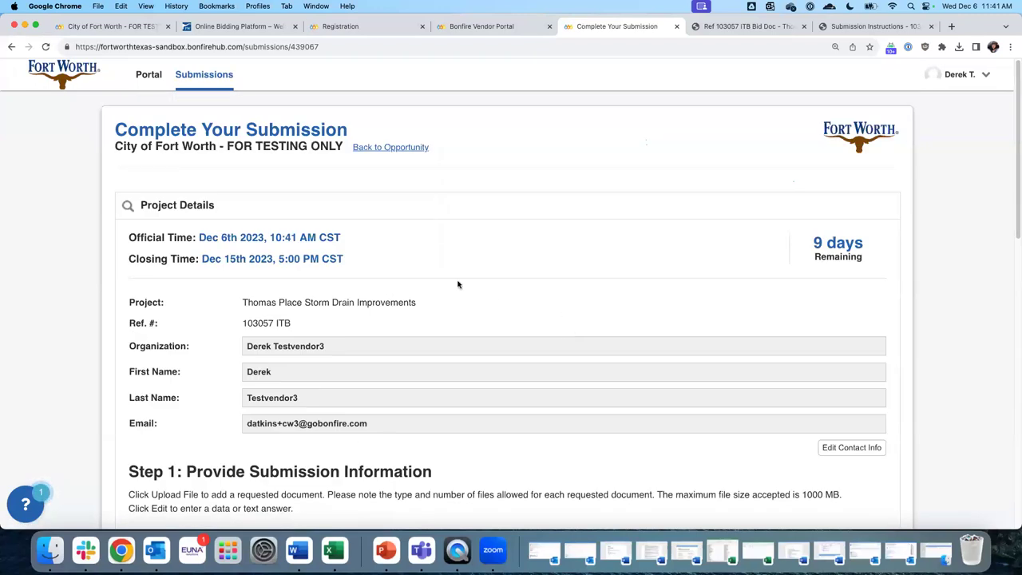
pyautogui.scroll(-1, 470, 345)
pyautogui.scroll(-2, 470, 345)
# Close the Complete Your Submission tab and open the City of Fort Worth Bonfire portal
pyautogui.click(678, 27)
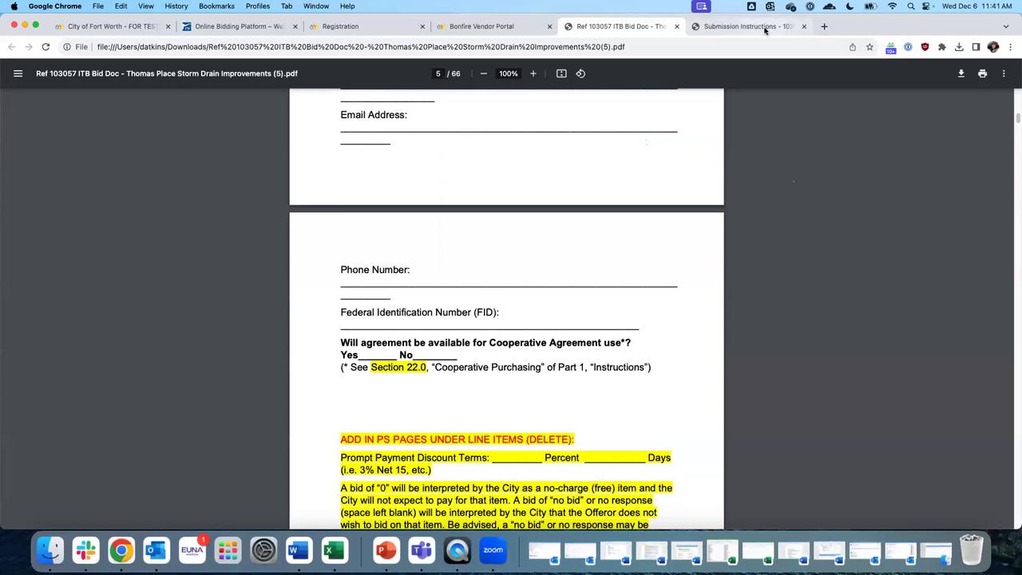
pyautogui.press('super+t')
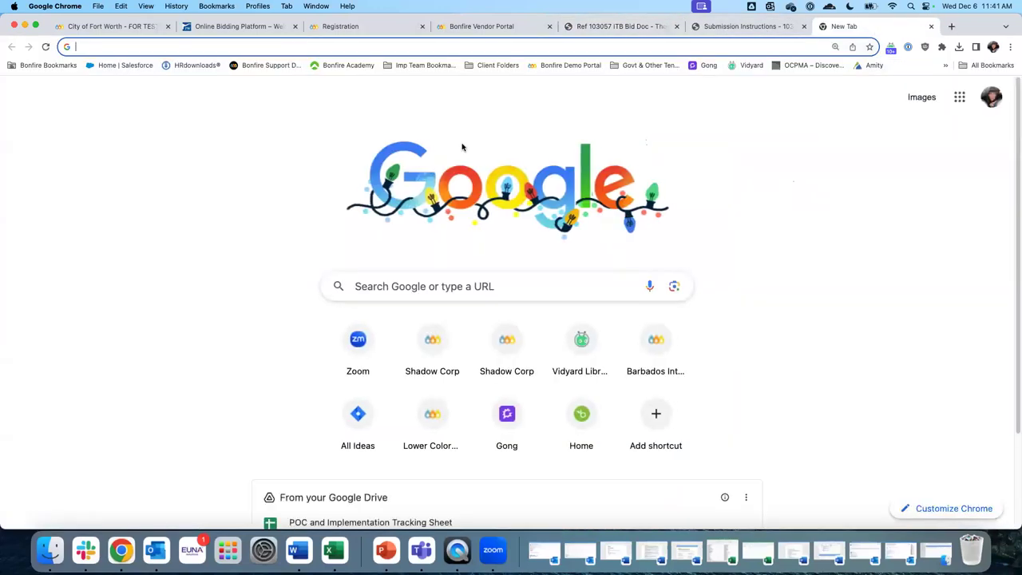
pyautogui.write('city o')
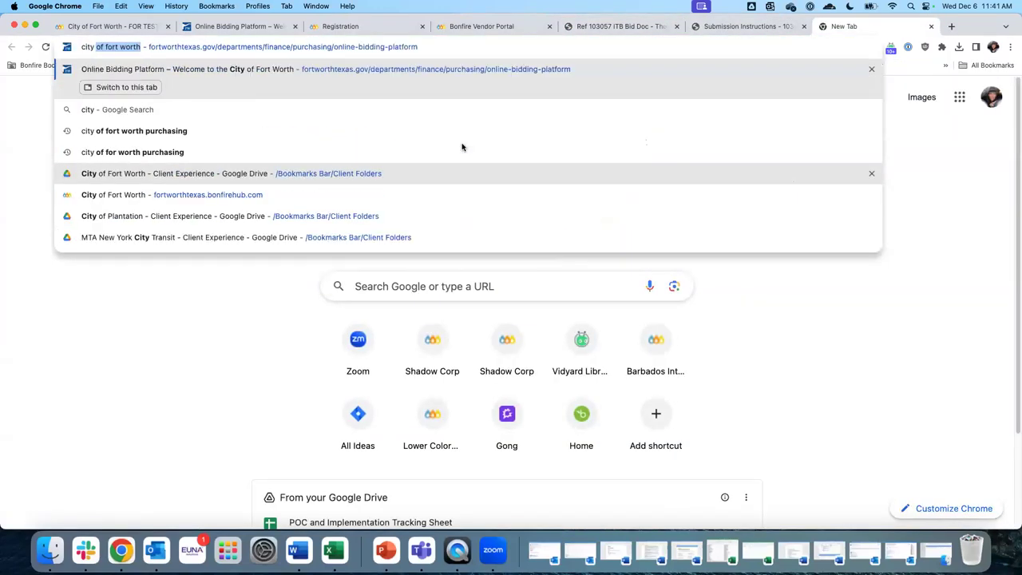
pyautogui.click(280, 215)
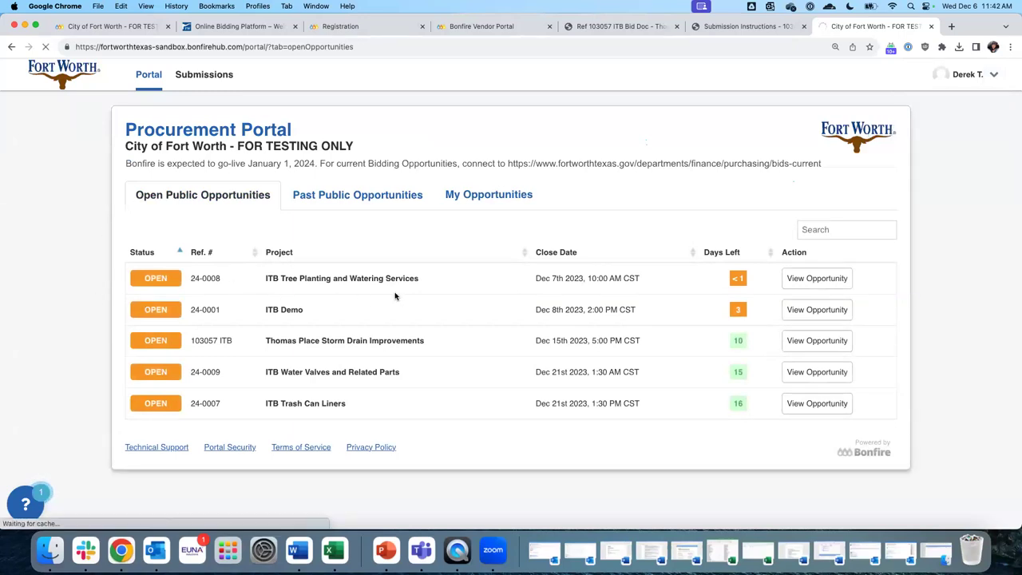
# Log in to the vendor account with its e-mail address and password
pyautogui.click(144, 209)
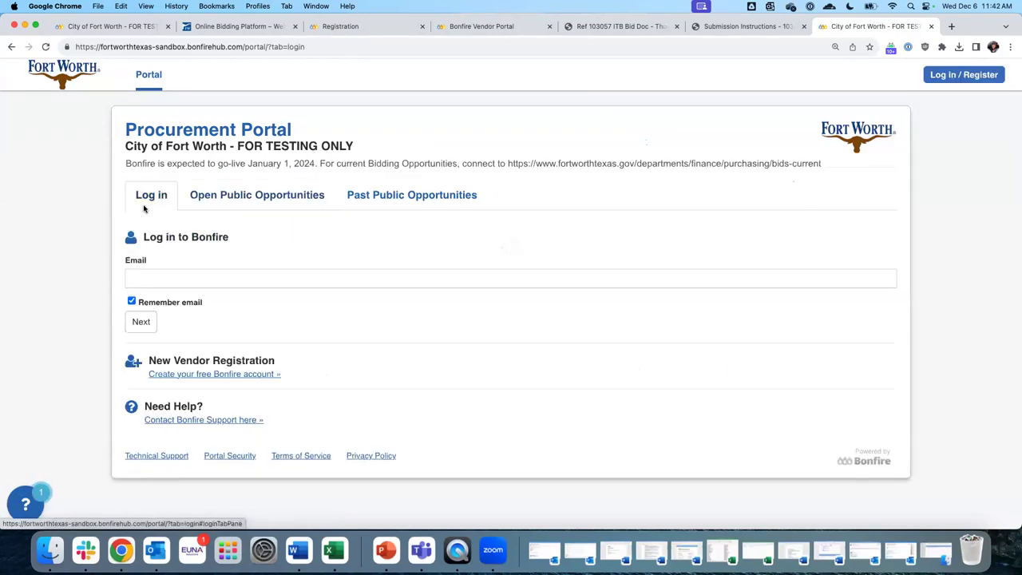
pyautogui.click(226, 279)
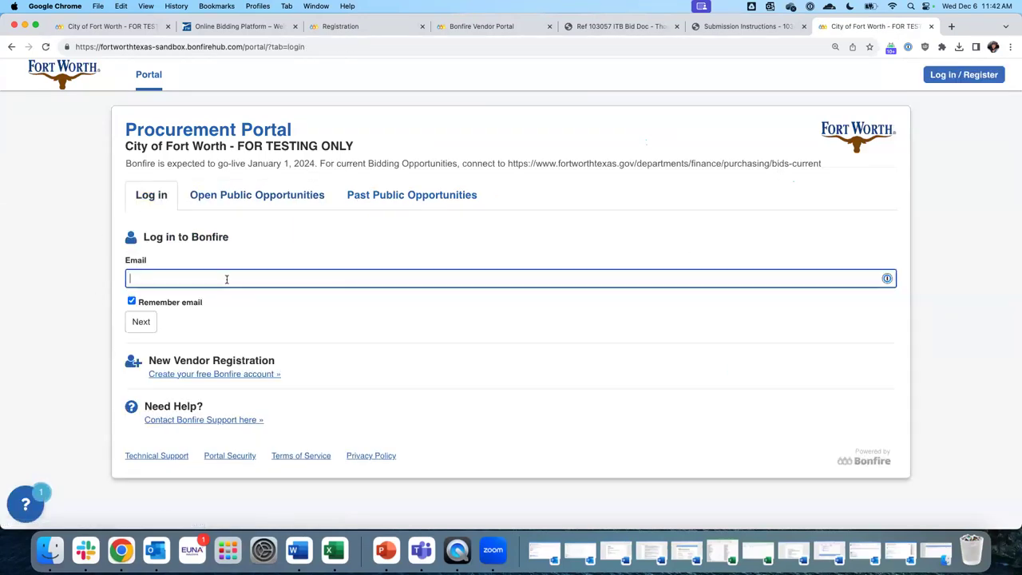
pyautogui.click(881, 279)
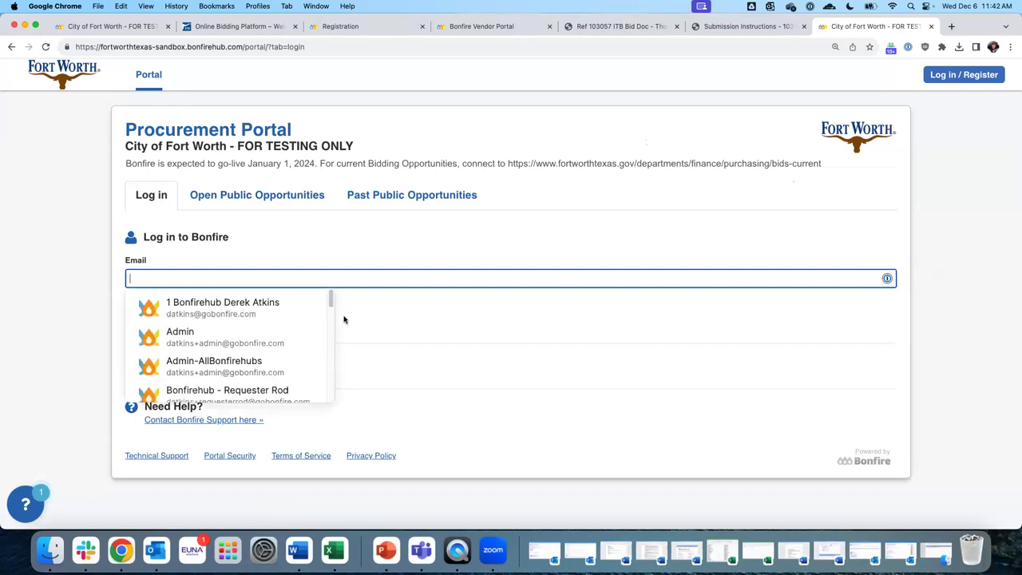
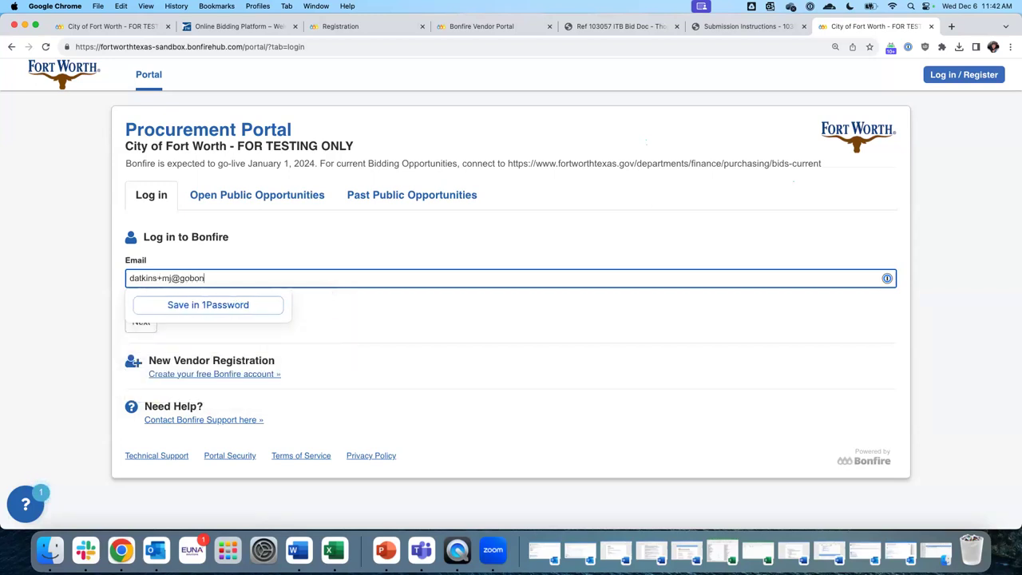
pyautogui.press('Return')
pyautogui.press('Tab')
pyautogui.press('Tab')
pyautogui.press('Tab')
pyautogui.press('Tab')
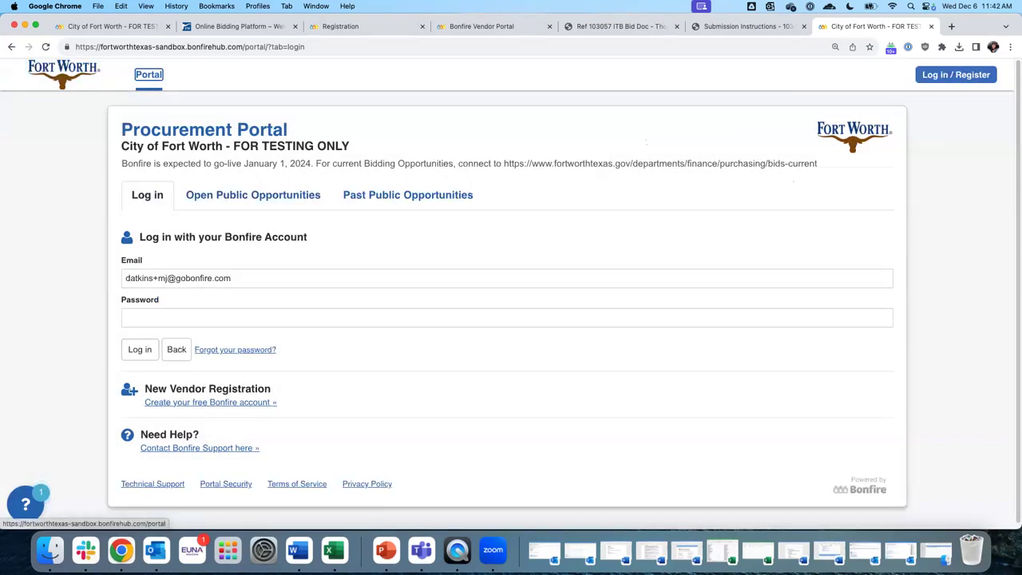
pyautogui.click(440, 316)
pyautogui.write('•••••••••••')
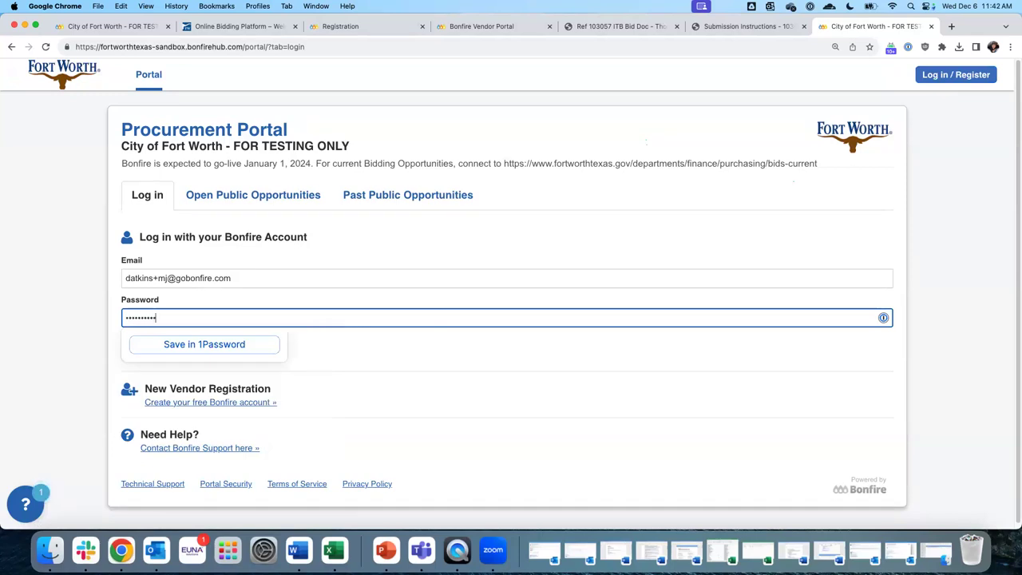
pyautogui.write('•••')
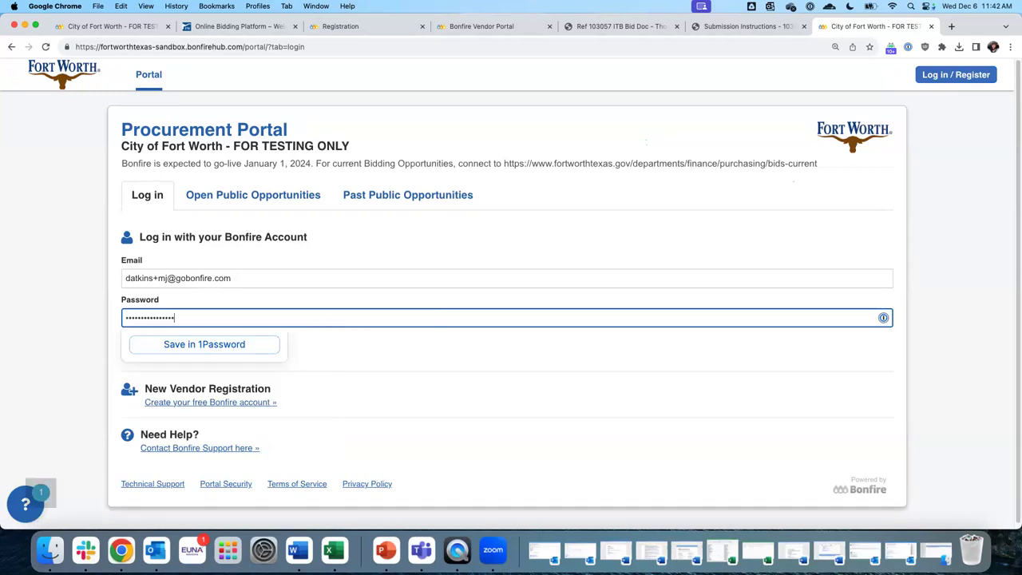
pyautogui.press('Return')
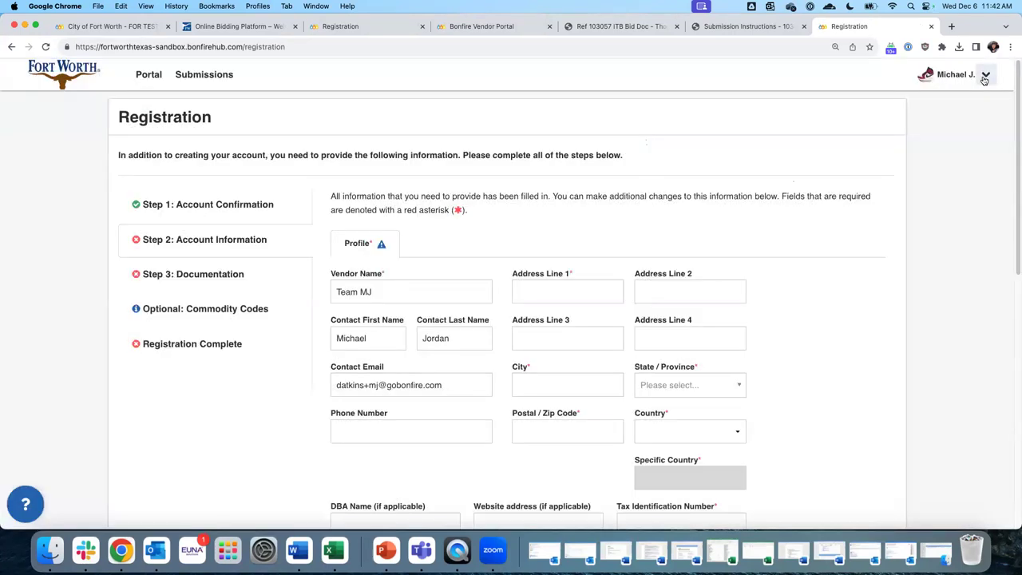
# Log out of the vendor account from the account menu
pyautogui.click(985, 74)
pyautogui.click(908, 126)
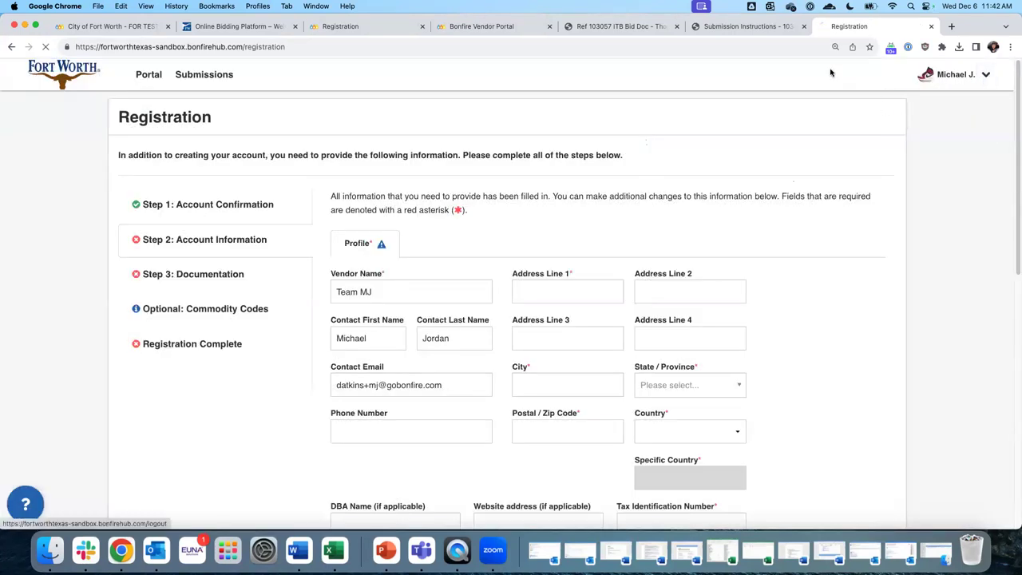
pyautogui.press('super+t')
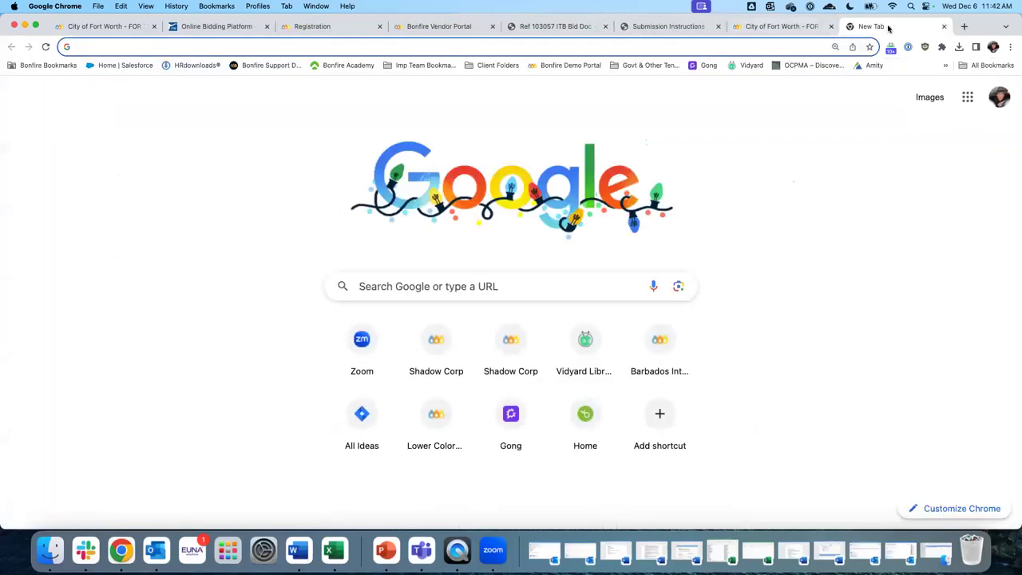
# Close the stray tab, then view the portal's login and new vendor registration forms
pyautogui.moveTo(886, 27); pyautogui.dragTo(607, 80)
pyautogui.press('super+w')
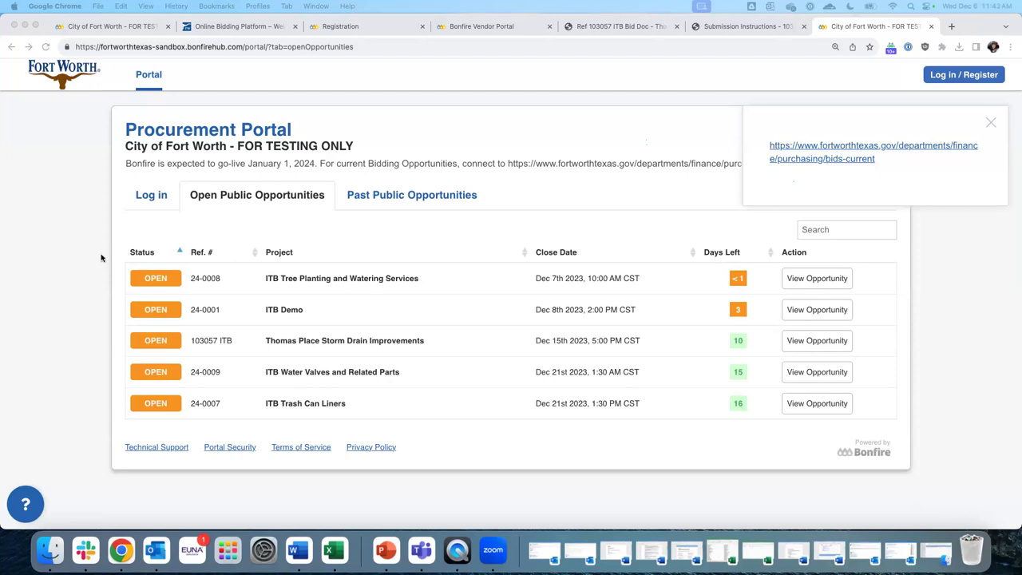
pyautogui.click(157, 192)
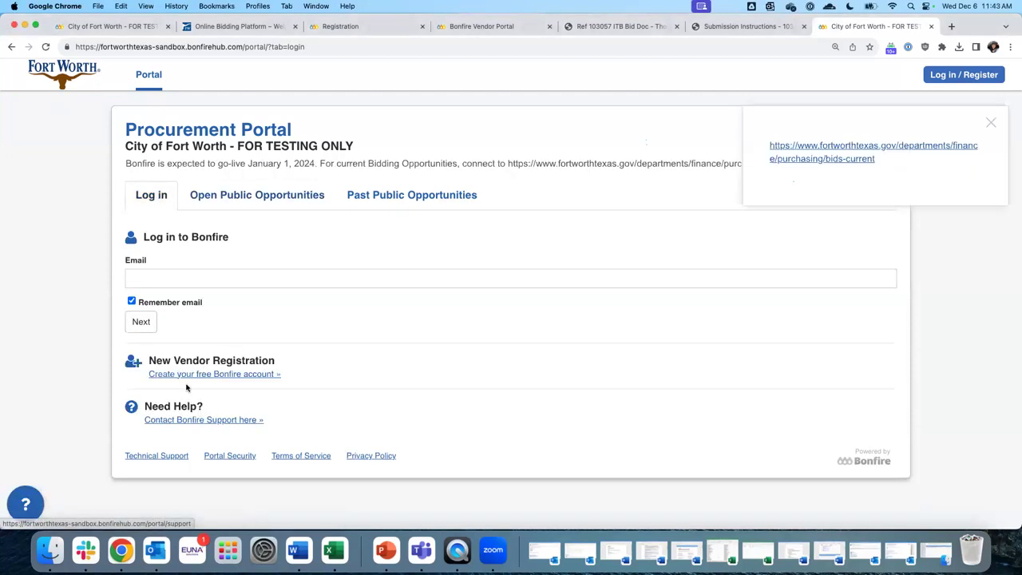
pyautogui.click(228, 375)
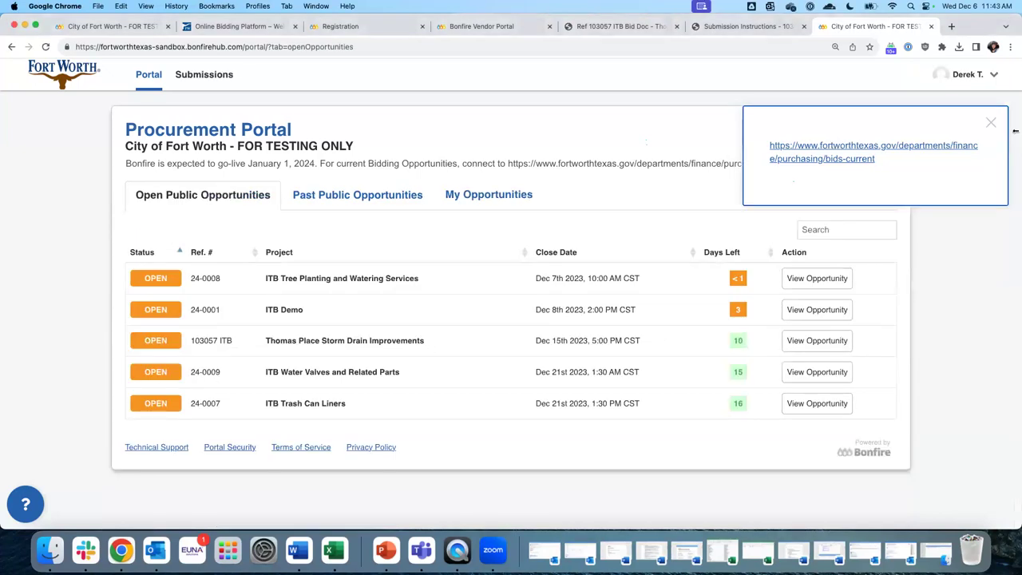
# Dismiss the bids link notice, open 103057 ITB Thomas Place Storm Drain Improvements, and go to Ask a question
pyautogui.click(993, 123)
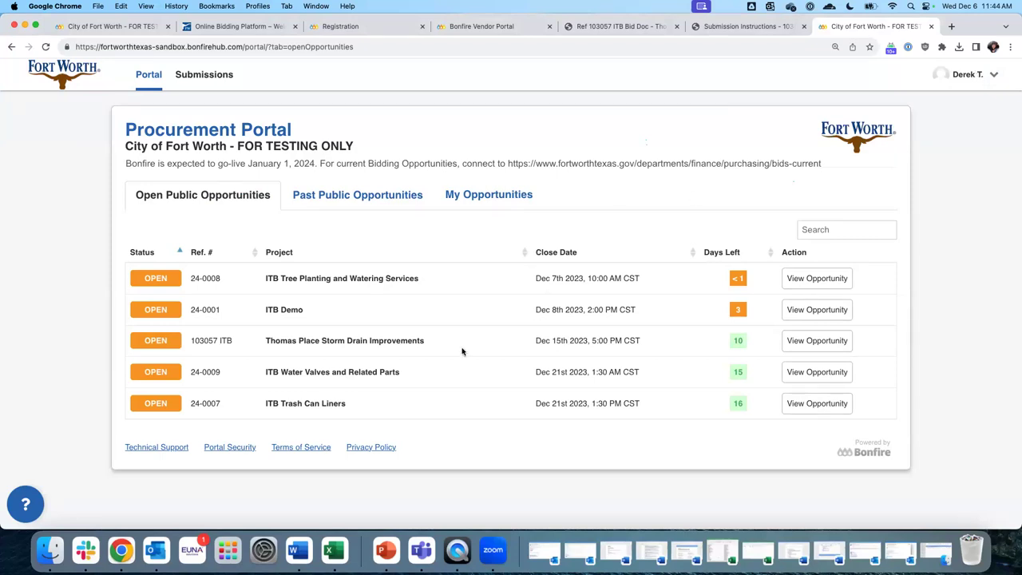
pyautogui.moveTo(251, 345); pyautogui.dragTo(479, 345)
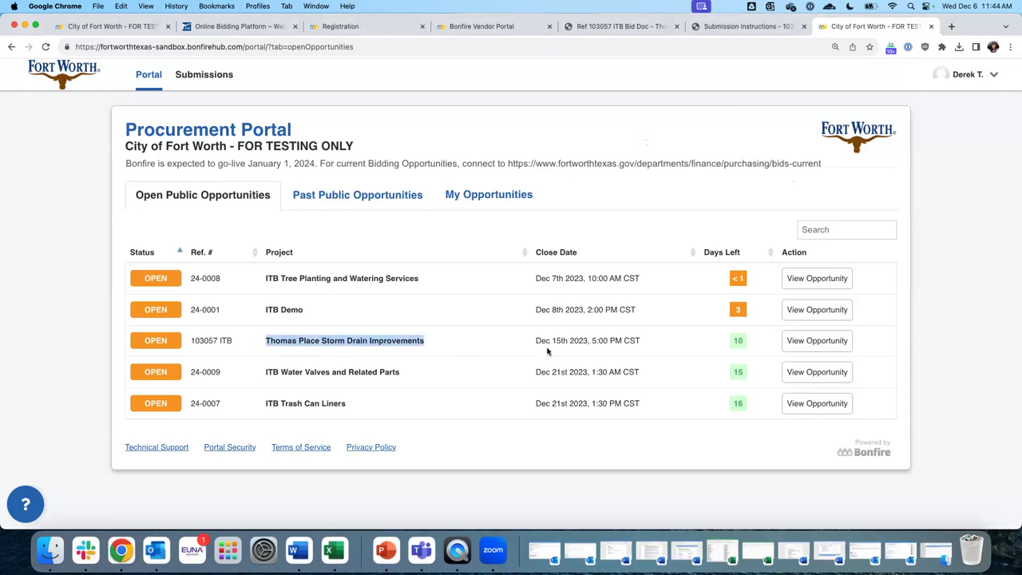
pyautogui.click(822, 345)
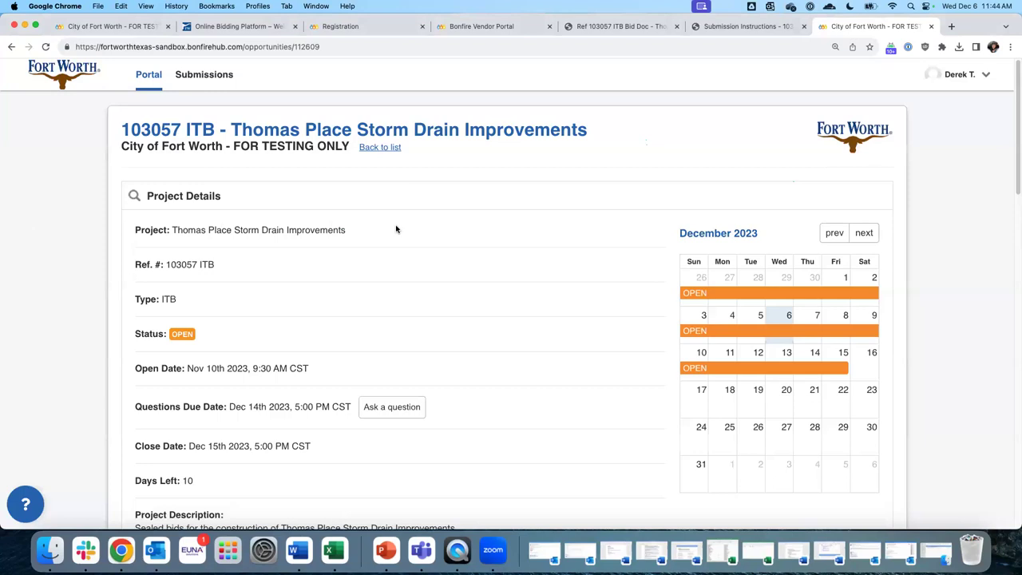
pyautogui.scroll(-3, 399, 239)
pyautogui.click(407, 304)
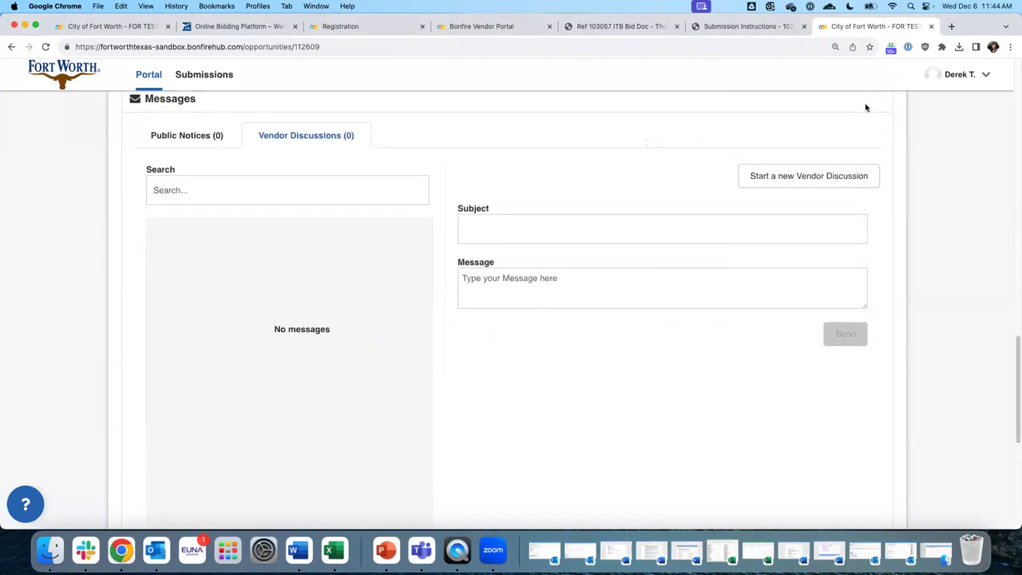
# Send a 'Technical question' discussion: 'Please clarify drain improvements outlined in section 3.2'
pyautogui.click(517, 230)
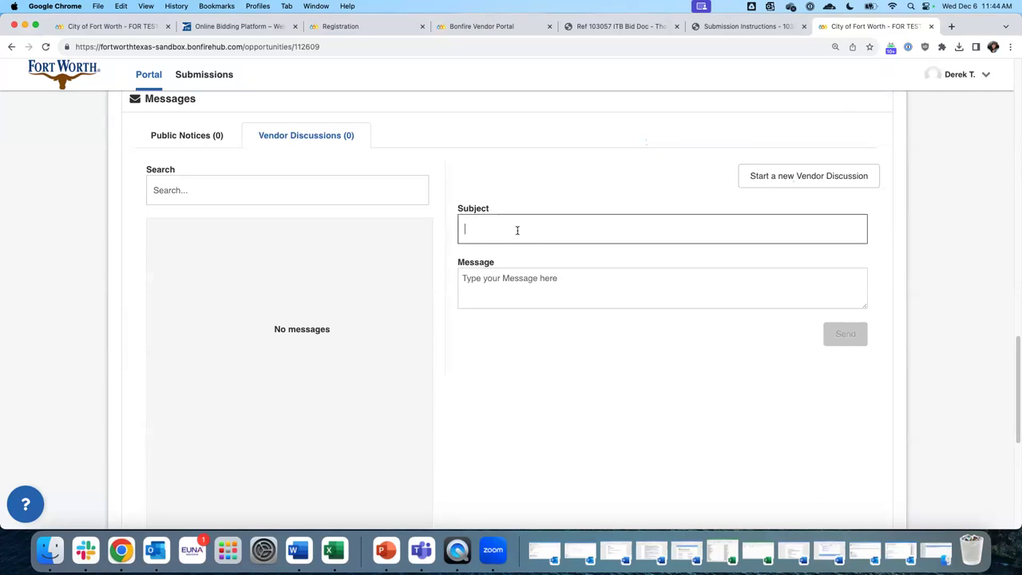
pyautogui.write('Tech')
pyautogui.press('BackSpace')
pyautogui.write('hnical question')
pyautogui.click(495, 288)
pyautogui.write('P')
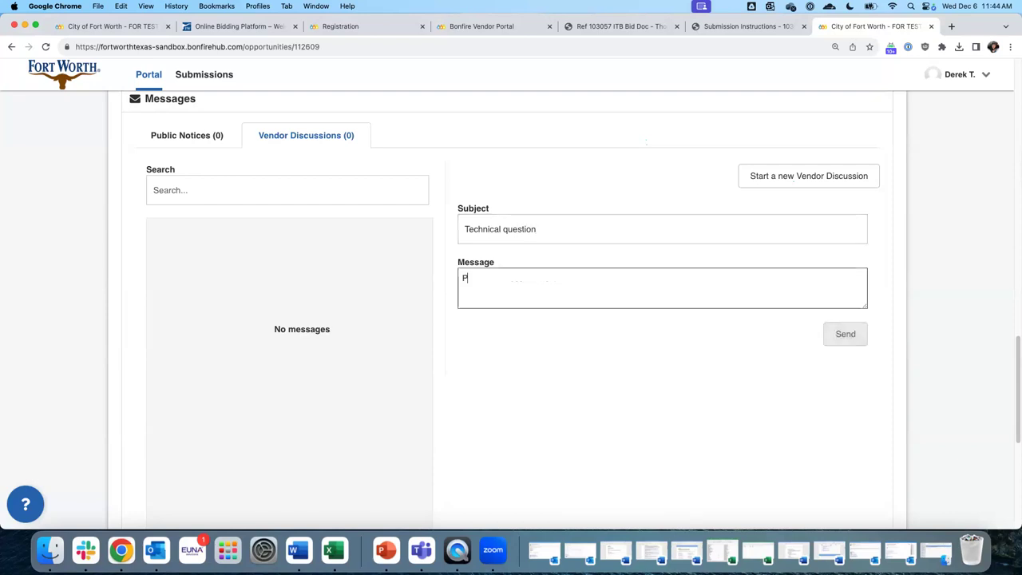
pyautogui.write('lease clarif')
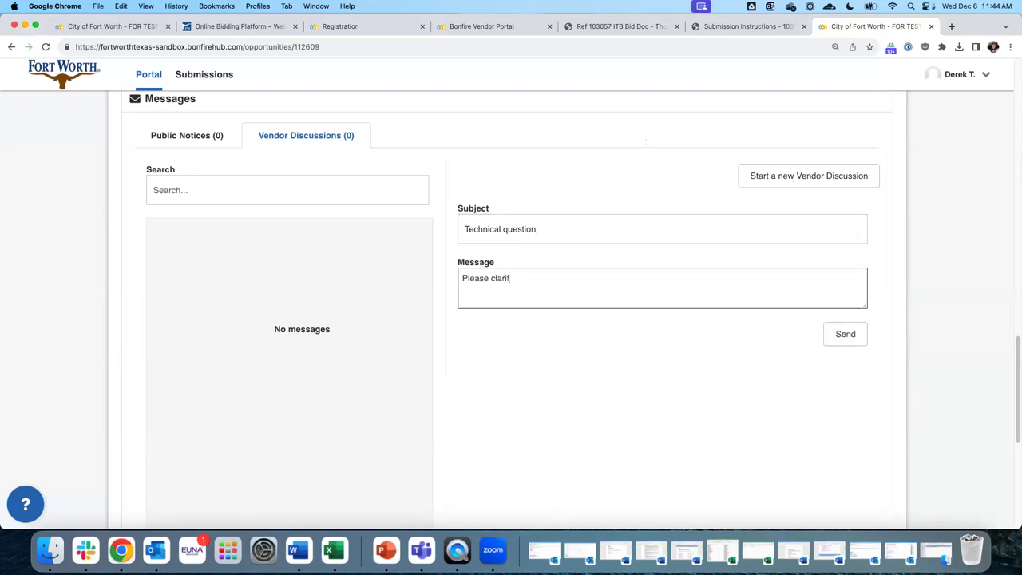
pyautogui.write('y drain improvements outlined in section 3.2')
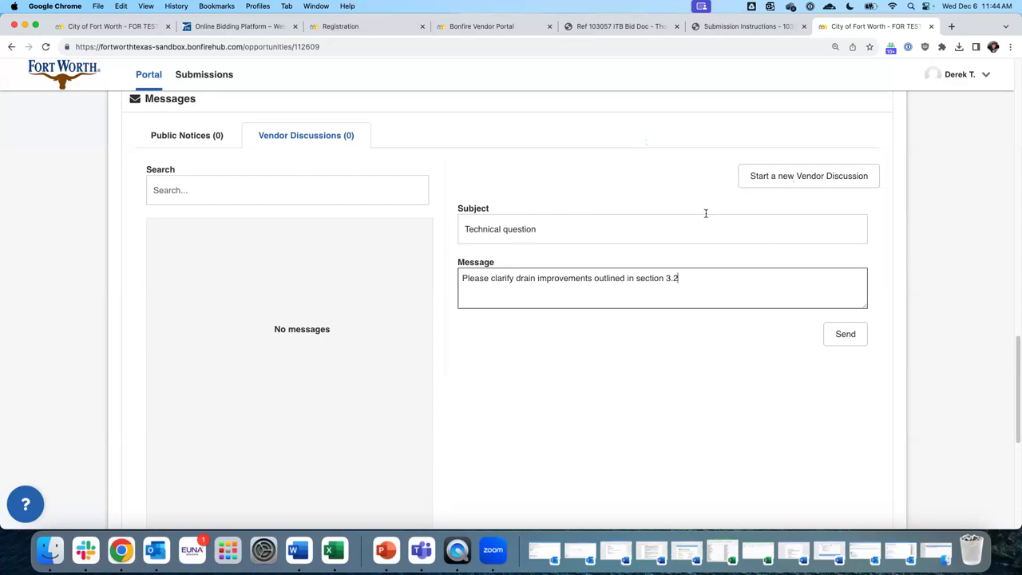
pyautogui.click(846, 334)
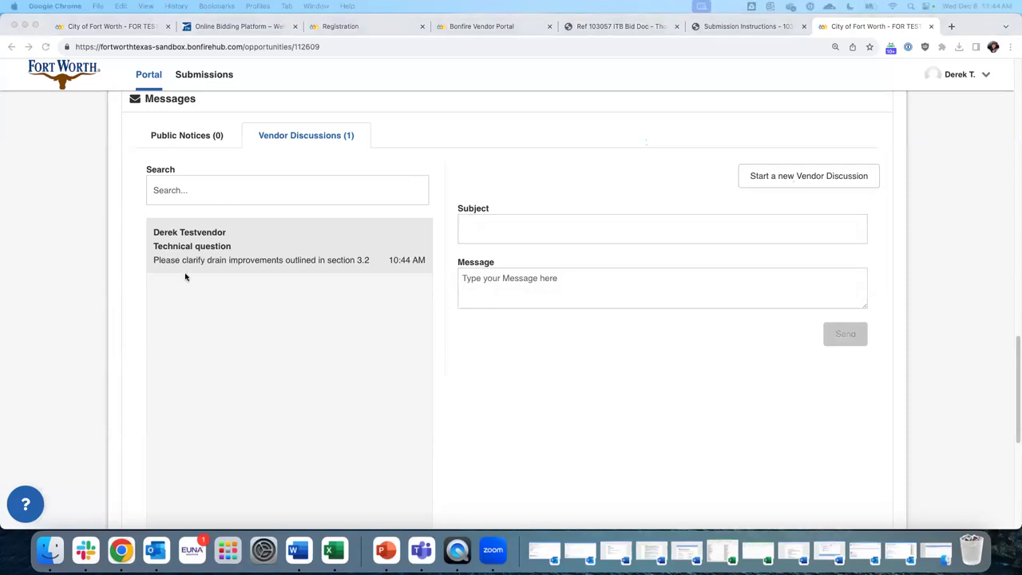
# Scroll past the posted Vendor Discussion down to the Prepare Your Submission box
pyautogui.scroll(-1, 281, 284)
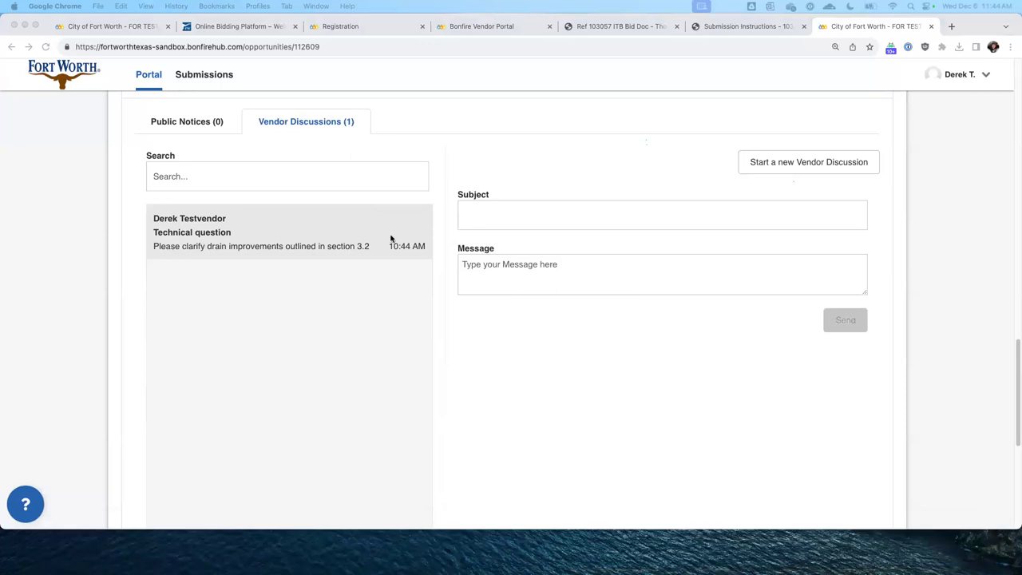
pyautogui.scroll(-10, 390, 238)
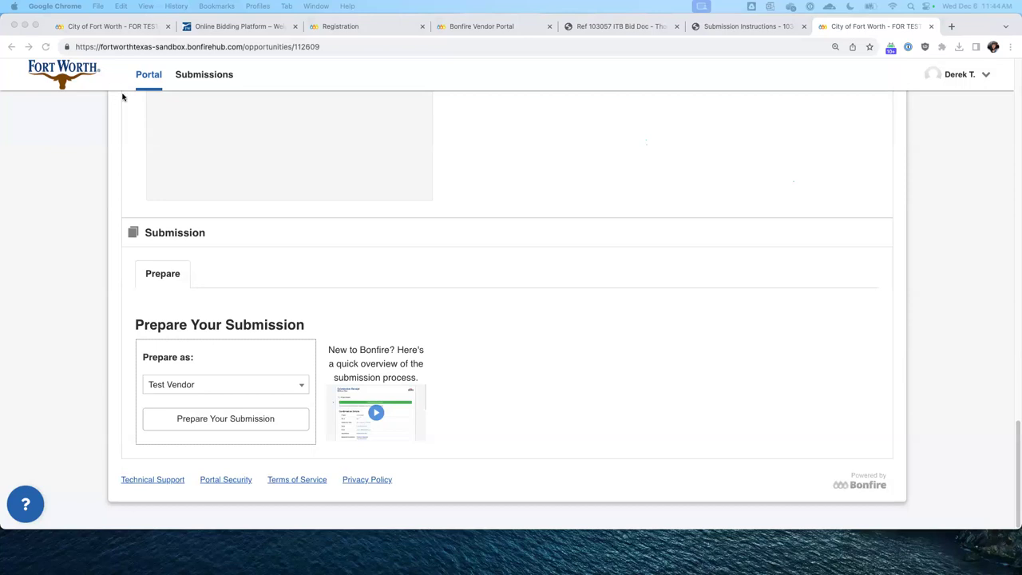
pyautogui.scroll(5, 377, 151)
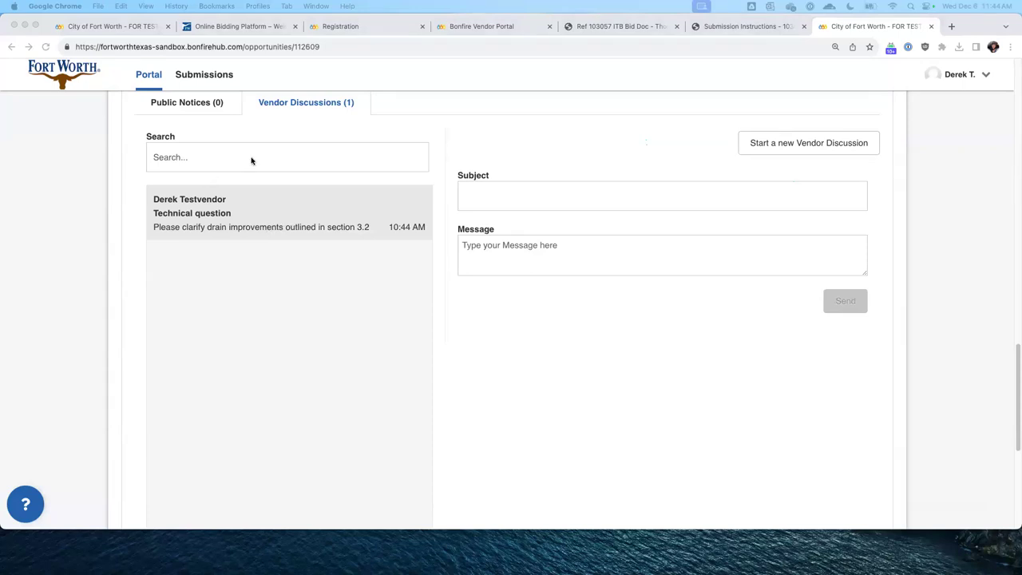
pyautogui.scroll(-8, 400, 205)
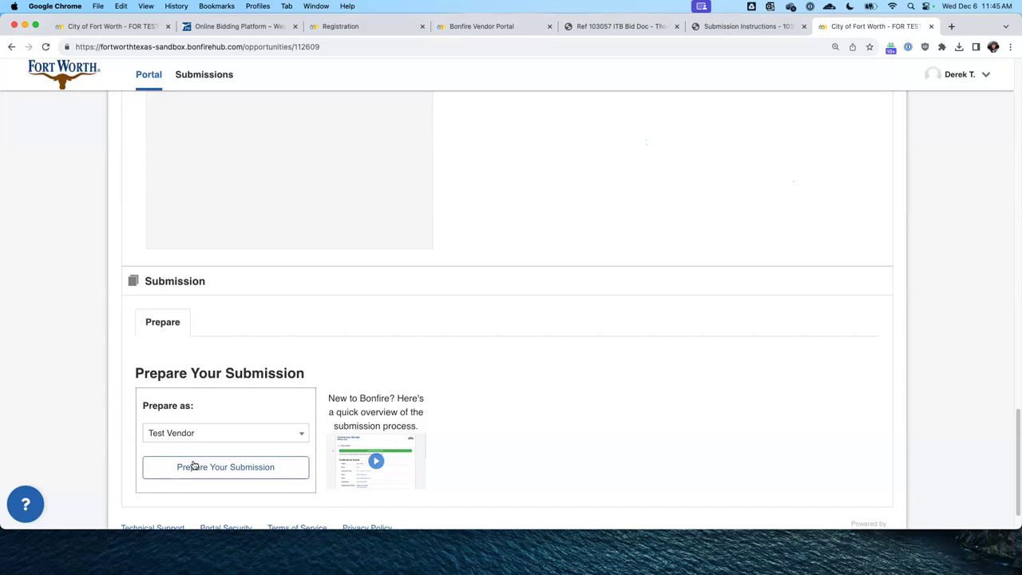
# Start a submission and review the 5:00 PM CST closing time and the Step 1 and Step 2 sections
pyautogui.click(237, 469)
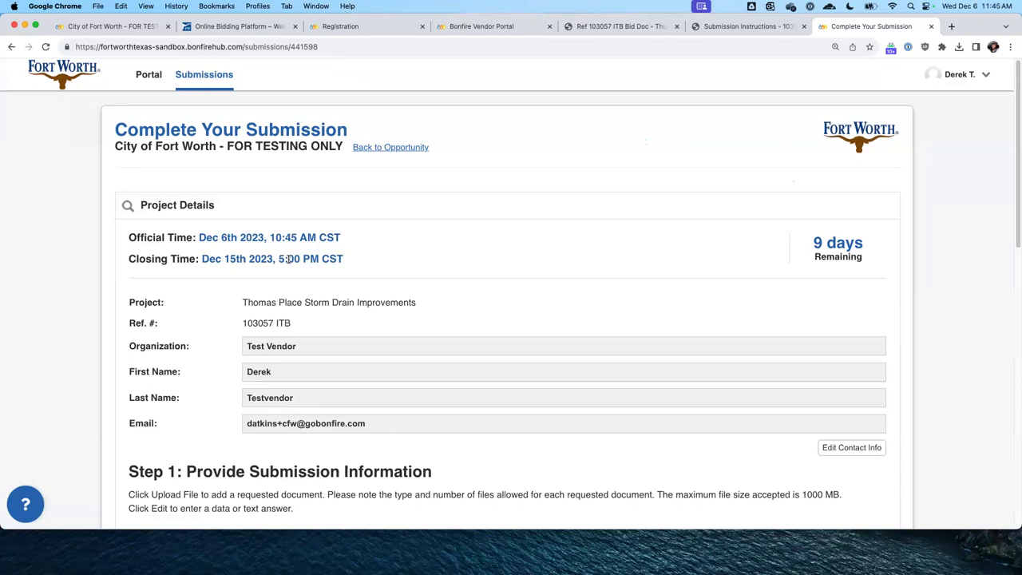
pyautogui.moveTo(274, 258); pyautogui.dragTo(344, 259)
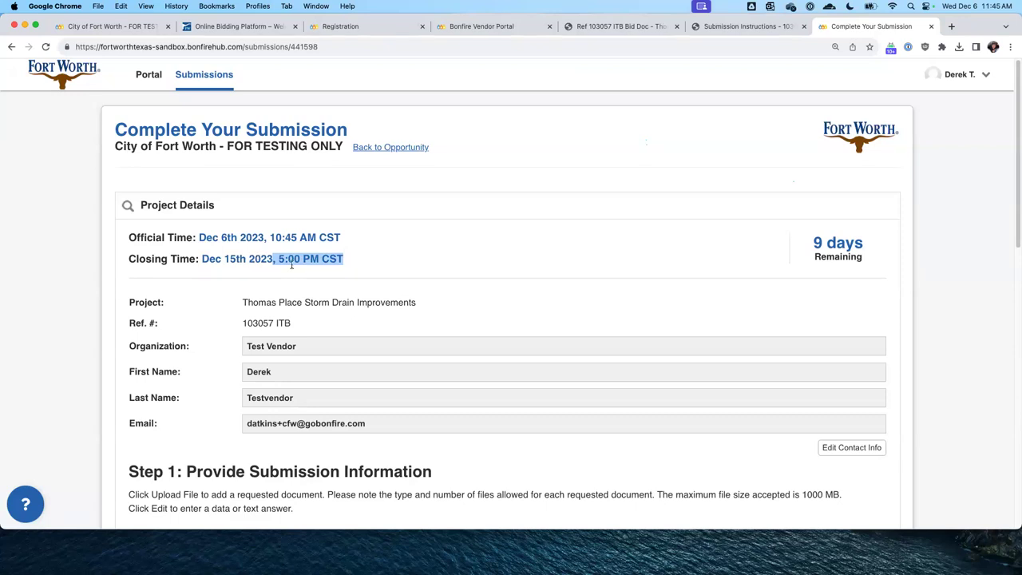
pyautogui.scroll(-1, 291, 266)
pyautogui.click(348, 246)
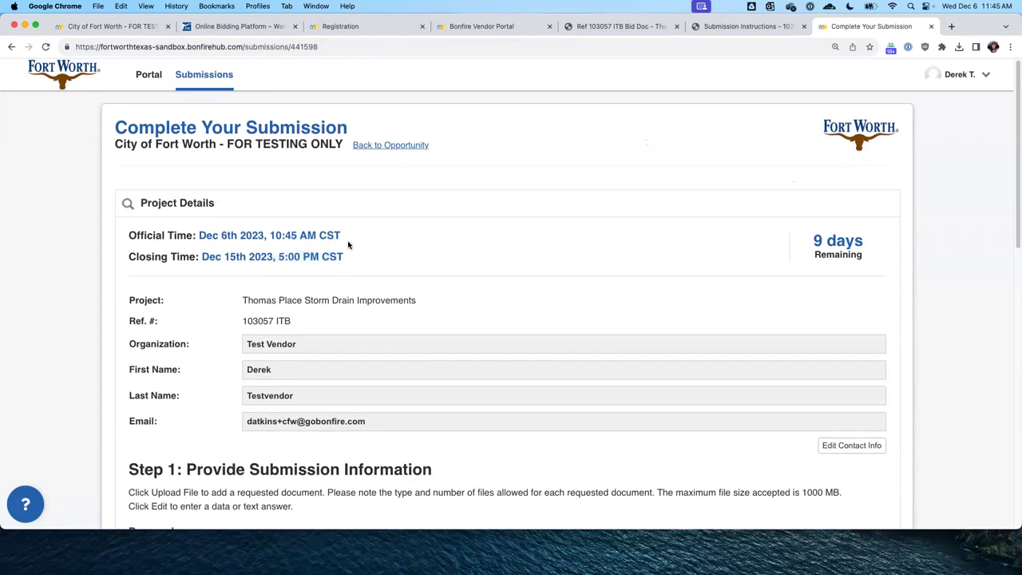
pyautogui.scroll(-5, 348, 245)
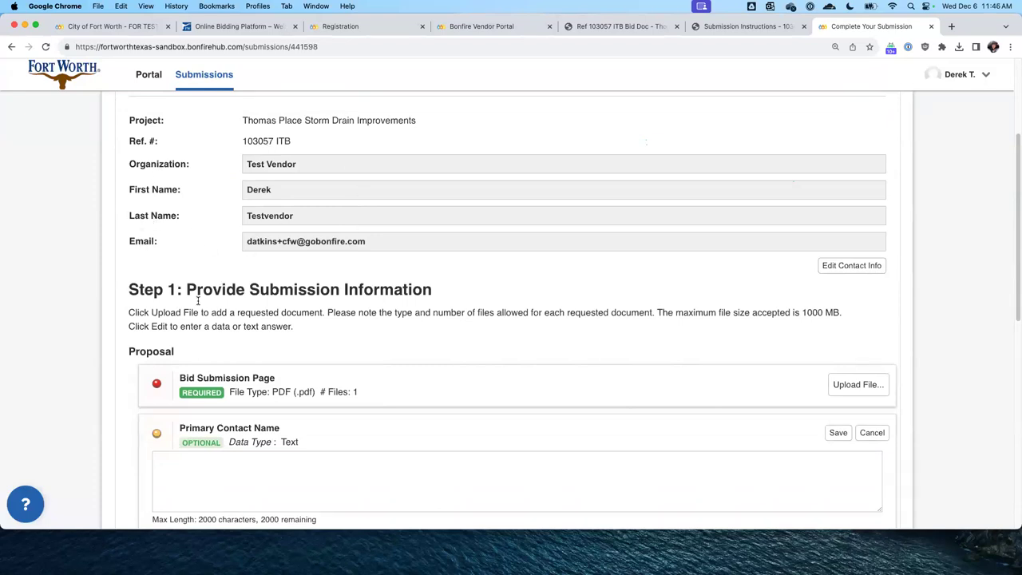
pyautogui.moveTo(128, 294); pyautogui.dragTo(432, 291)
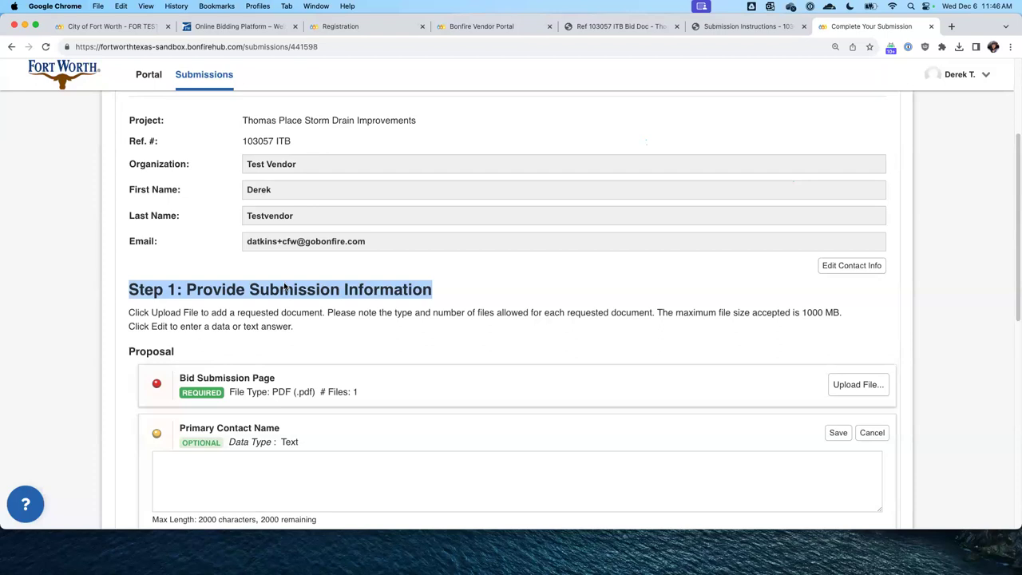
pyautogui.scroll(-1, 249, 280)
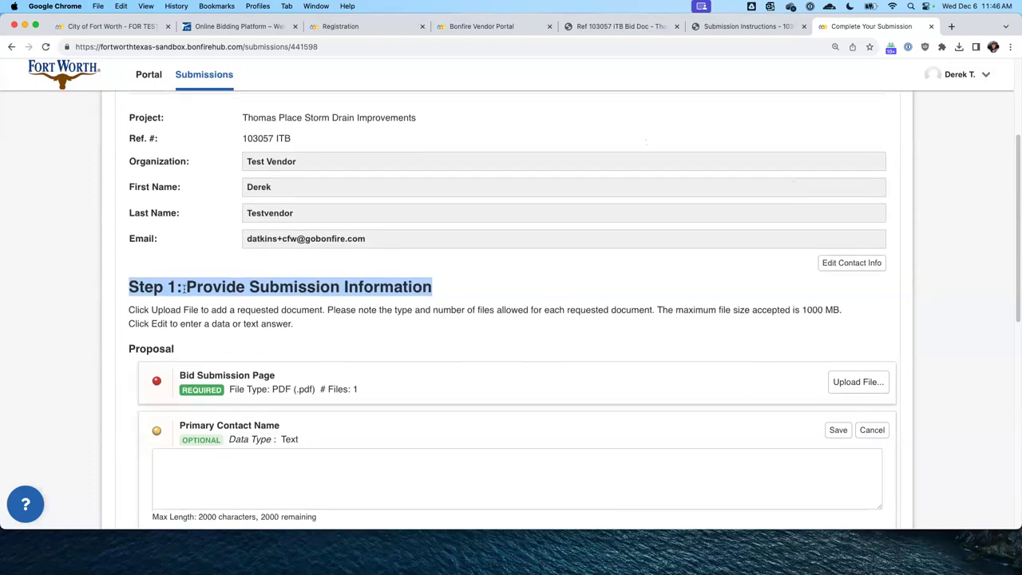
pyautogui.scroll(-10, 184, 289)
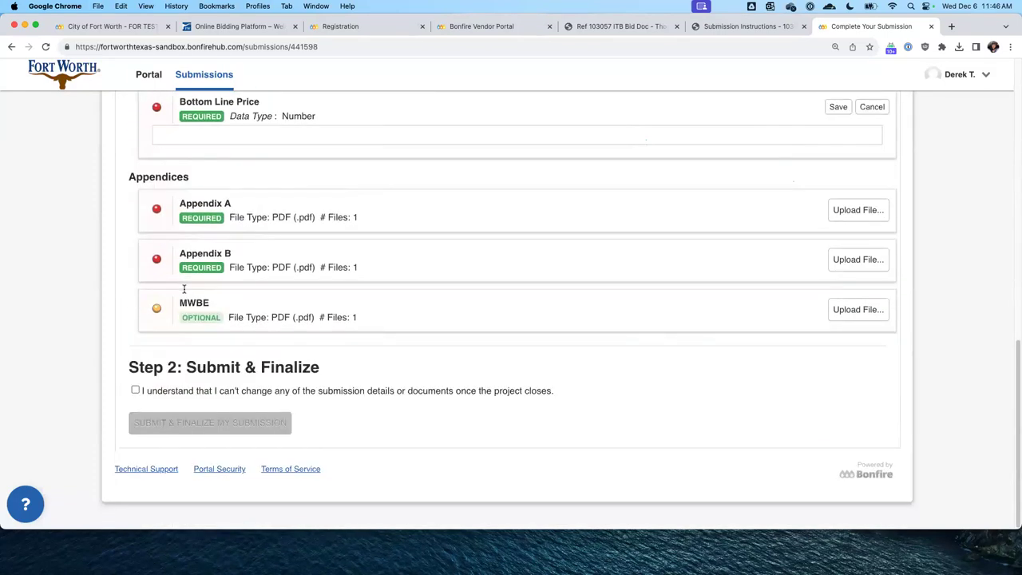
pyautogui.moveTo(126, 373); pyautogui.dragTo(313, 368)
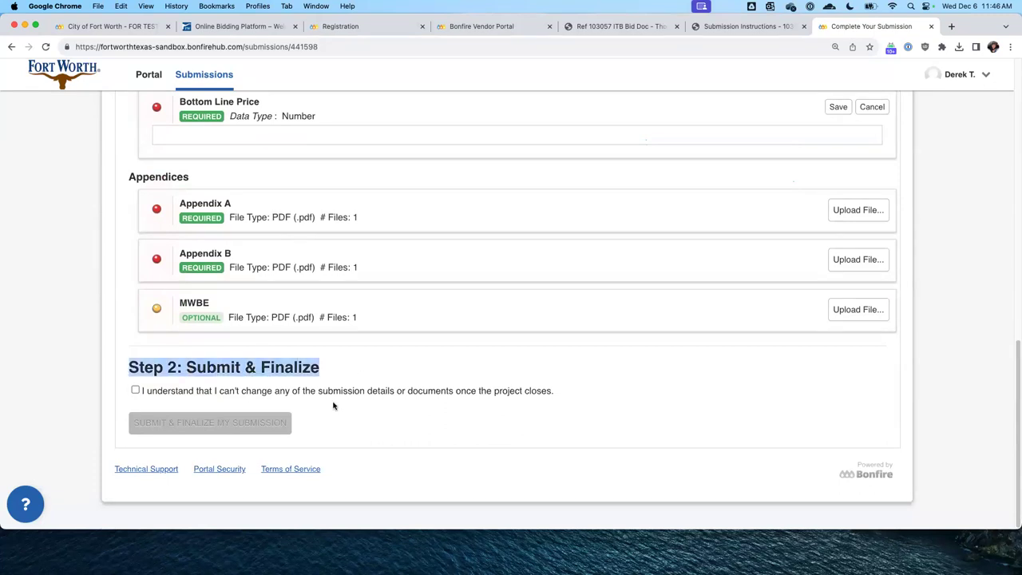
# Tick the 'I understand' acknowledgement and review the Bid Submission Page's required PDF file type
pyautogui.click(135, 390)
pyautogui.scroll(10, 283, 345)
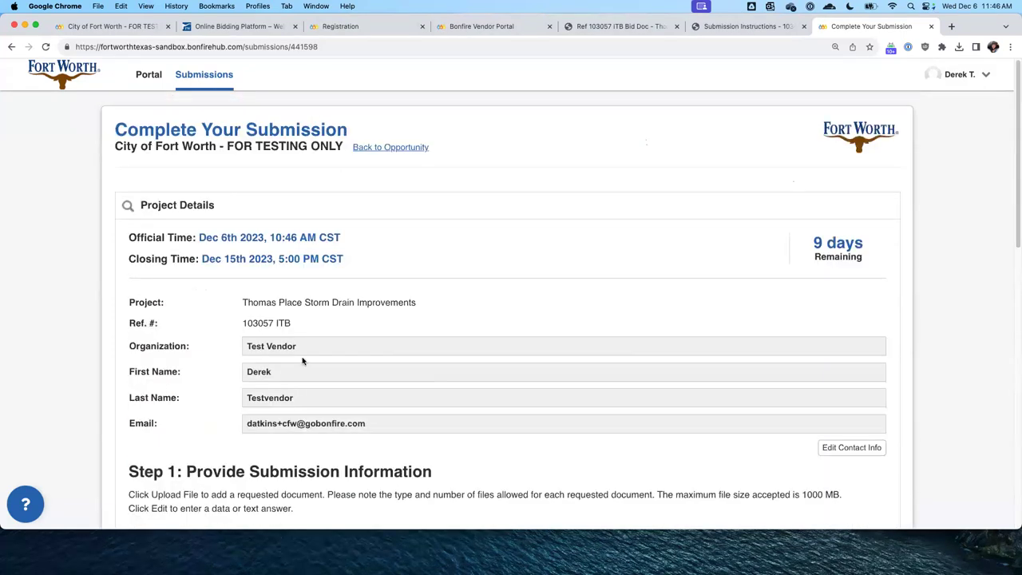
pyautogui.scroll(-5, 301, 360)
pyautogui.scroll(1, 299, 354)
pyautogui.scroll(-1, 303, 295)
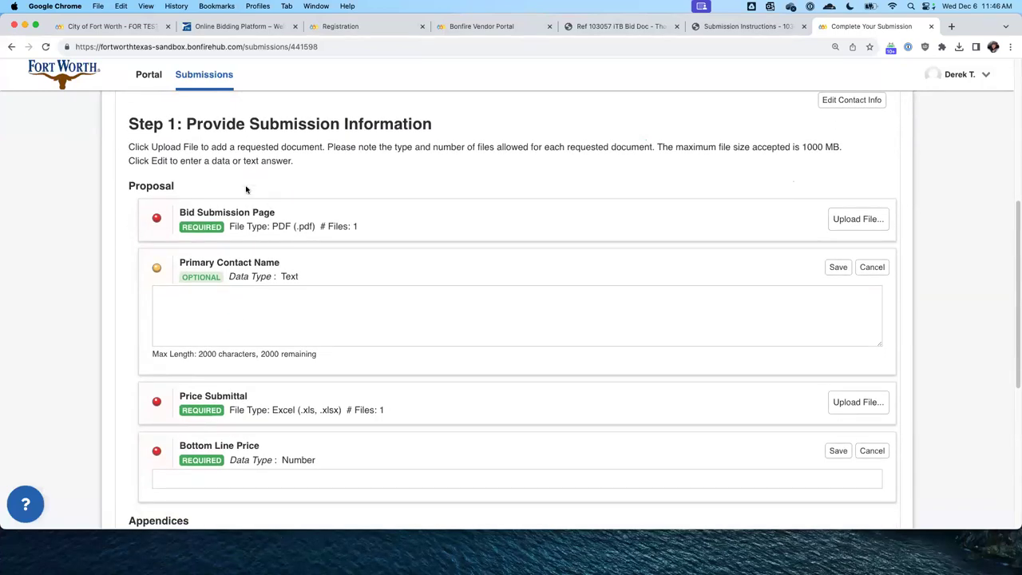
pyautogui.tripleClick(206, 216)
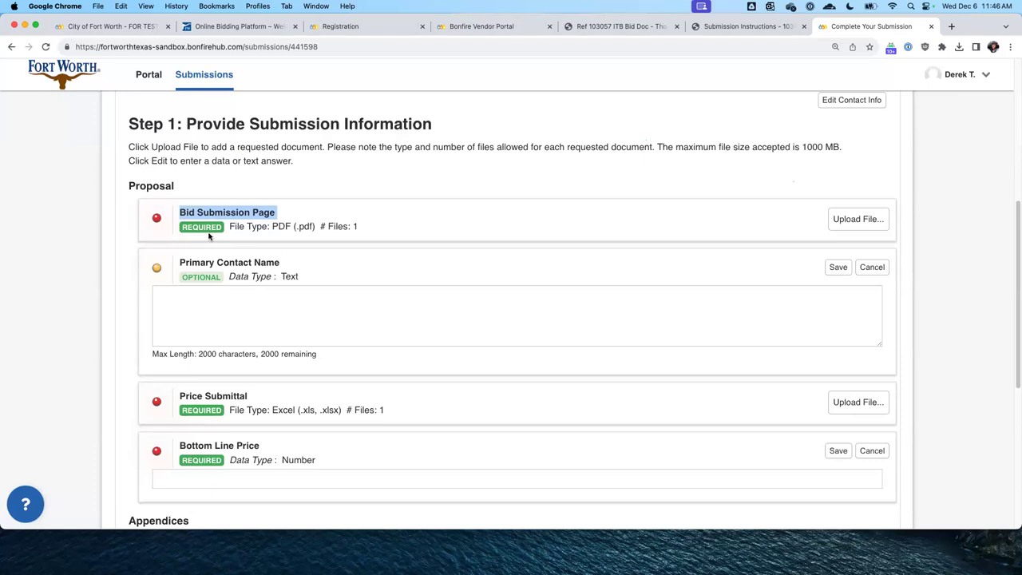
pyautogui.doubleClick(280, 227)
pyautogui.click(861, 228)
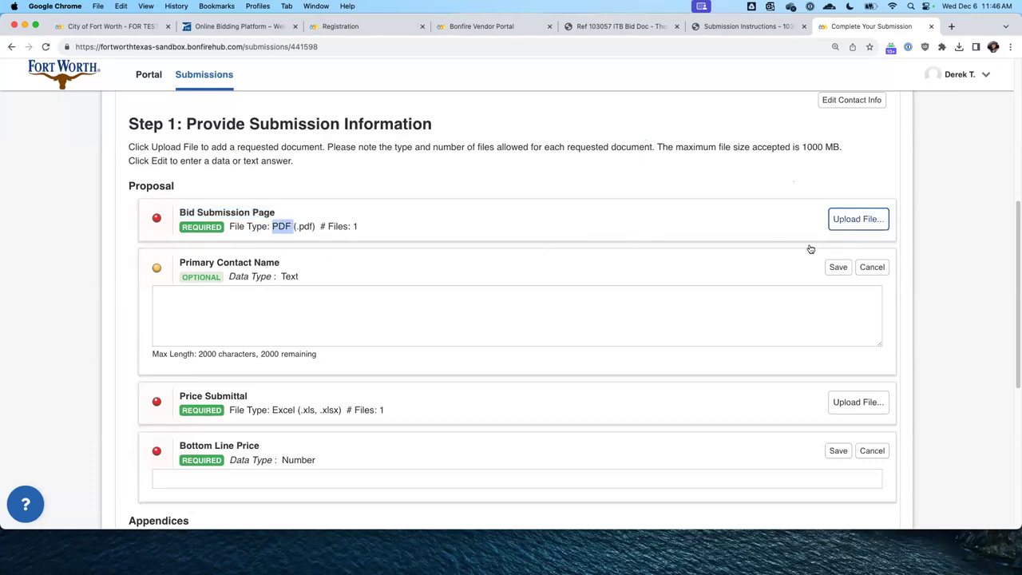
# Upload Tech_Proposal_1.pdf from Documents > Sample Files to the Bid Submission Page
pyautogui.scroll(-2, 324, 272)
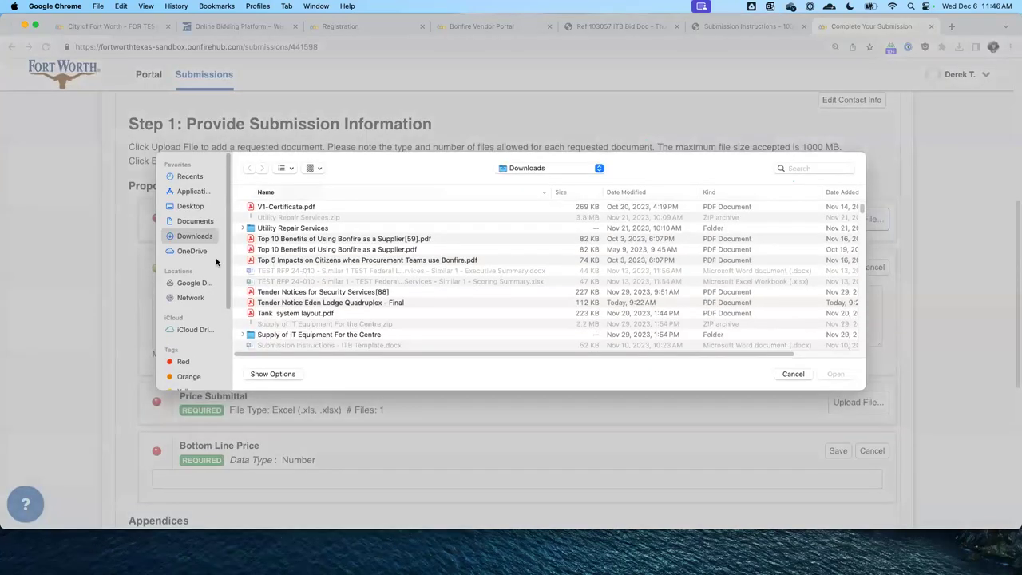
pyautogui.click(195, 224)
pyautogui.doubleClick(288, 284)
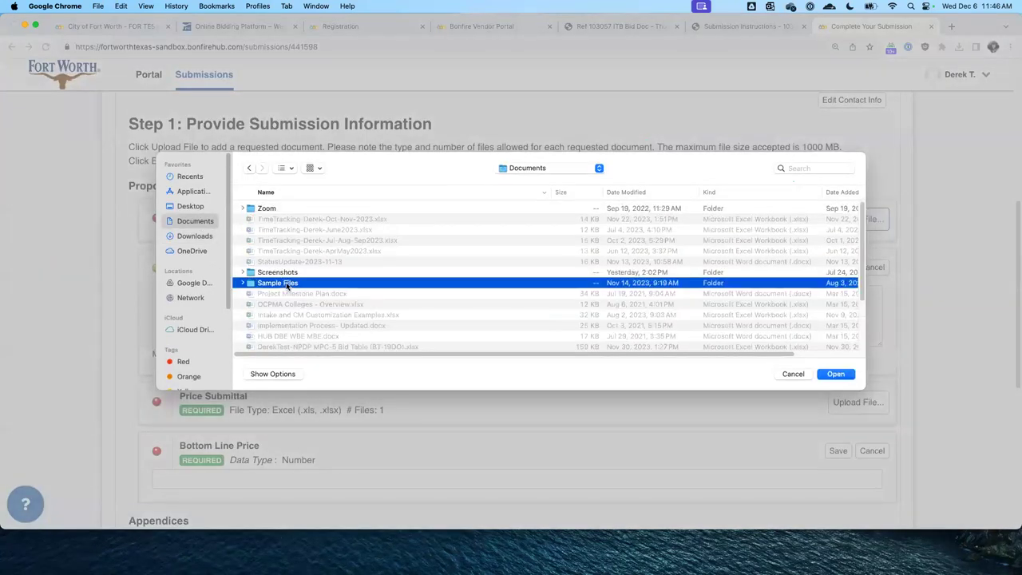
pyautogui.doubleClick(294, 253)
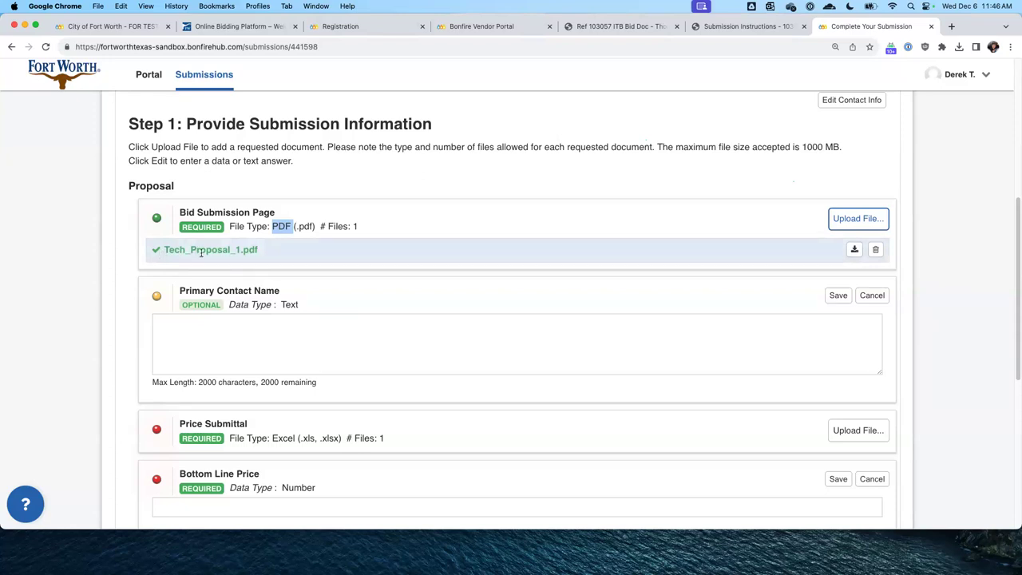
pyautogui.click(270, 254)
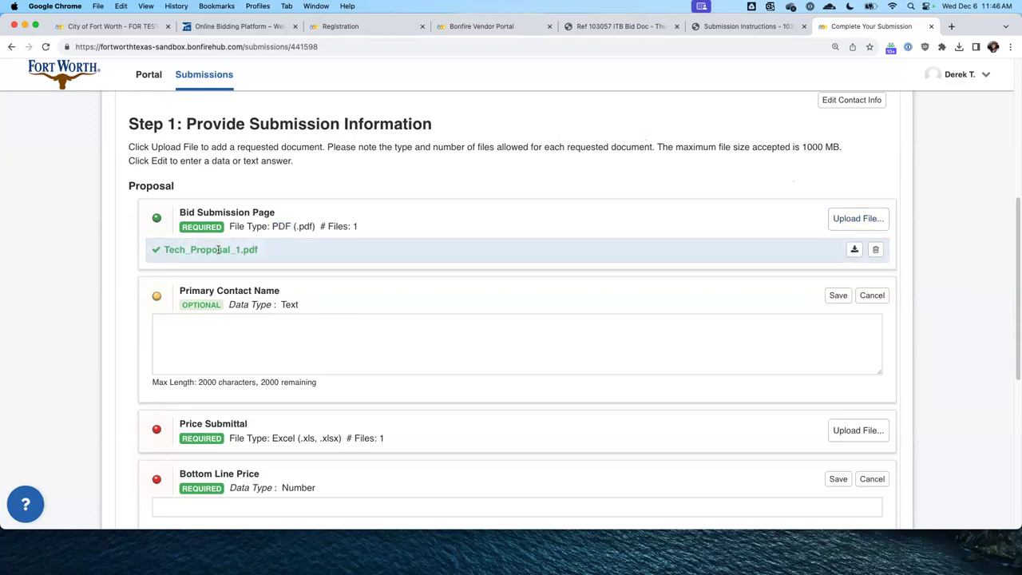
pyautogui.moveTo(193, 246)
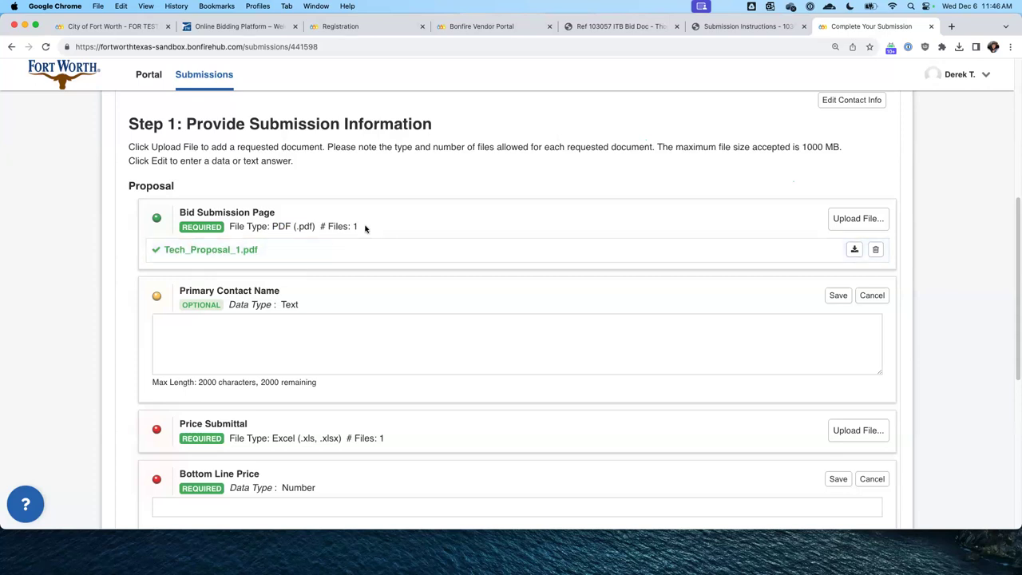
# Try adding Tech Proposal 2, then delete and re-upload Tech_Proposal_1.pdf, cancelling the extra chooser
pyautogui.click(859, 221)
pyautogui.doubleClick(295, 231)
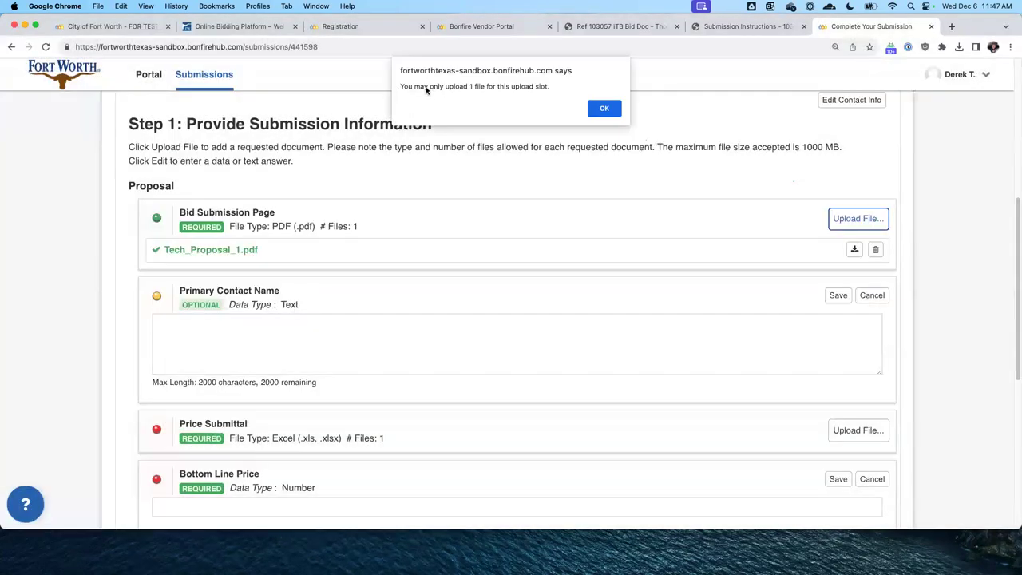
pyautogui.click(607, 112)
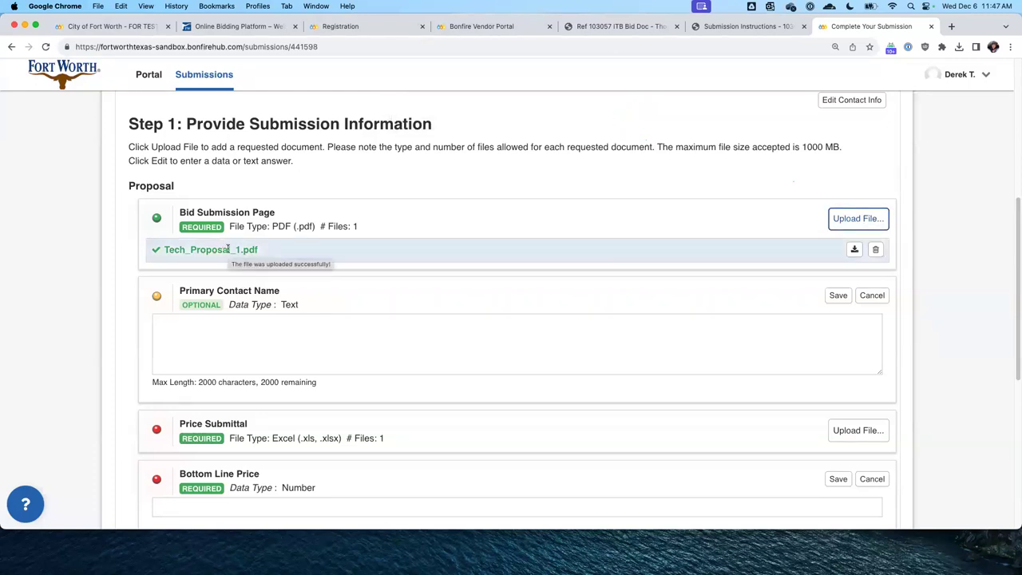
pyautogui.click(875, 249)
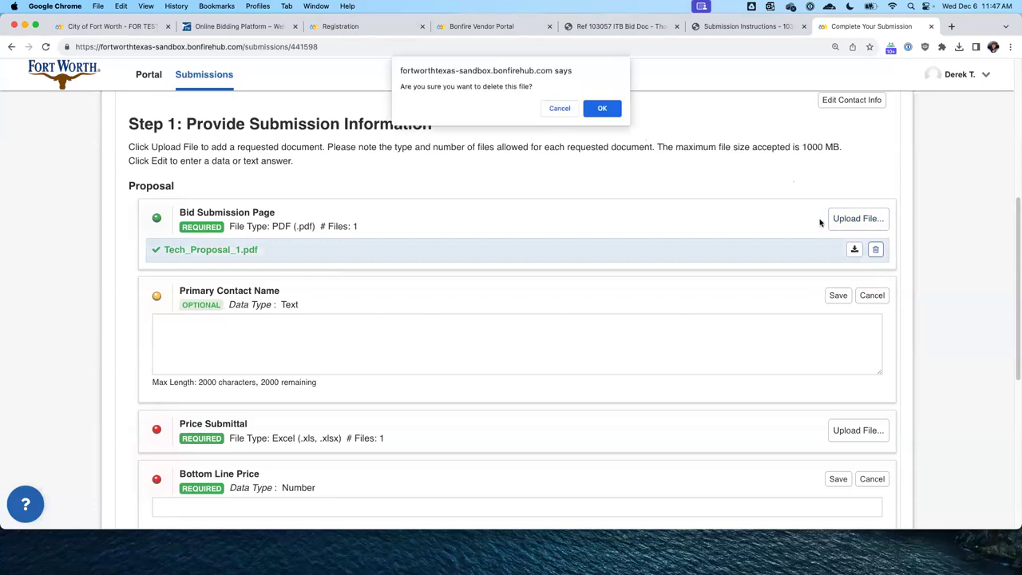
pyautogui.click(612, 110)
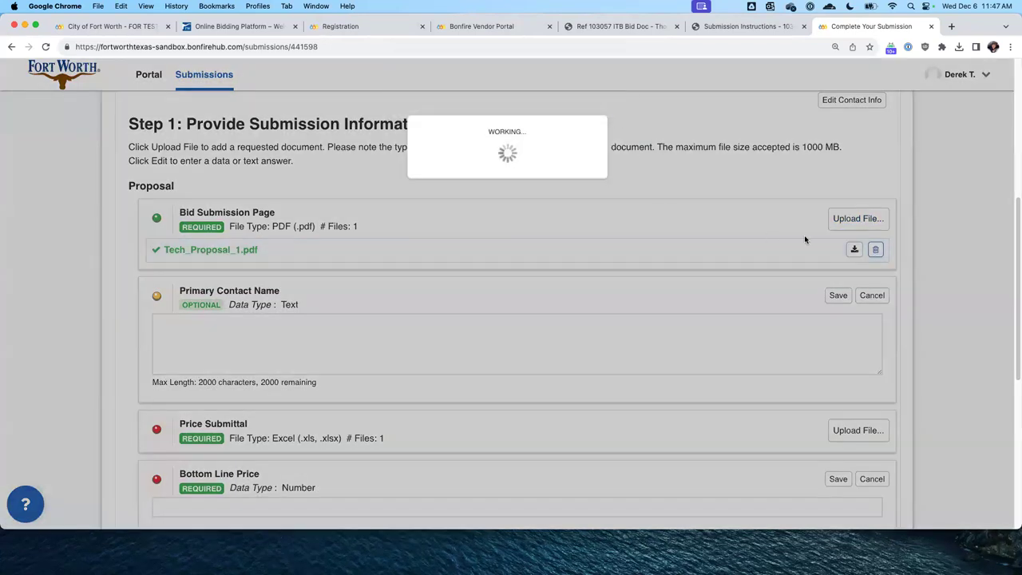
pyautogui.click(863, 222)
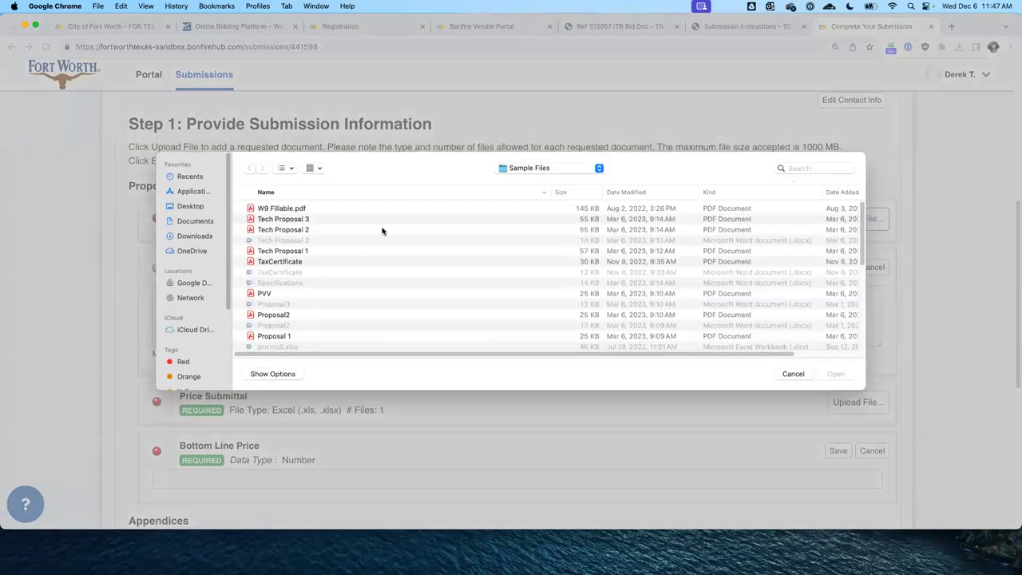
pyautogui.doubleClick(311, 251)
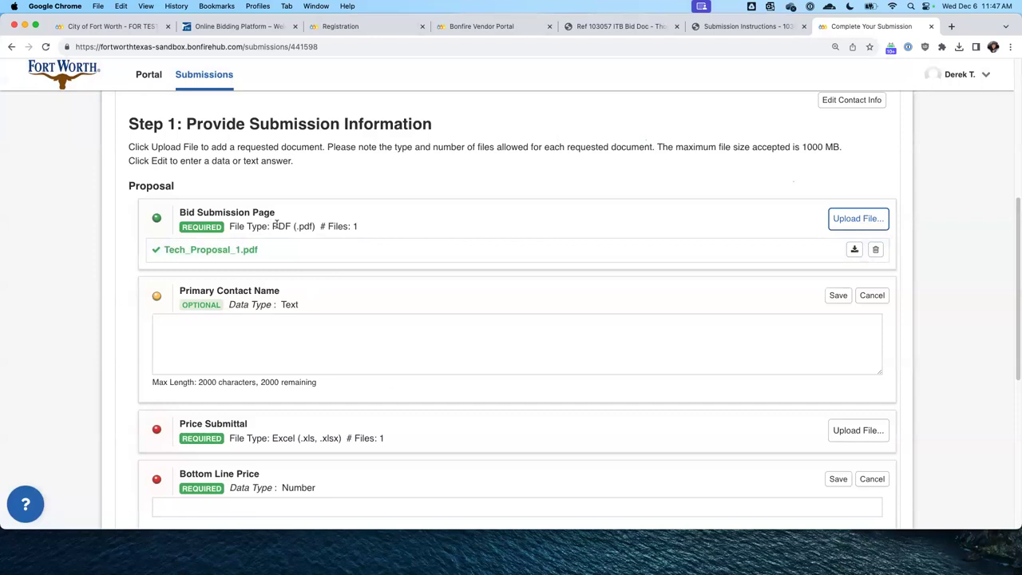
pyautogui.click(863, 220)
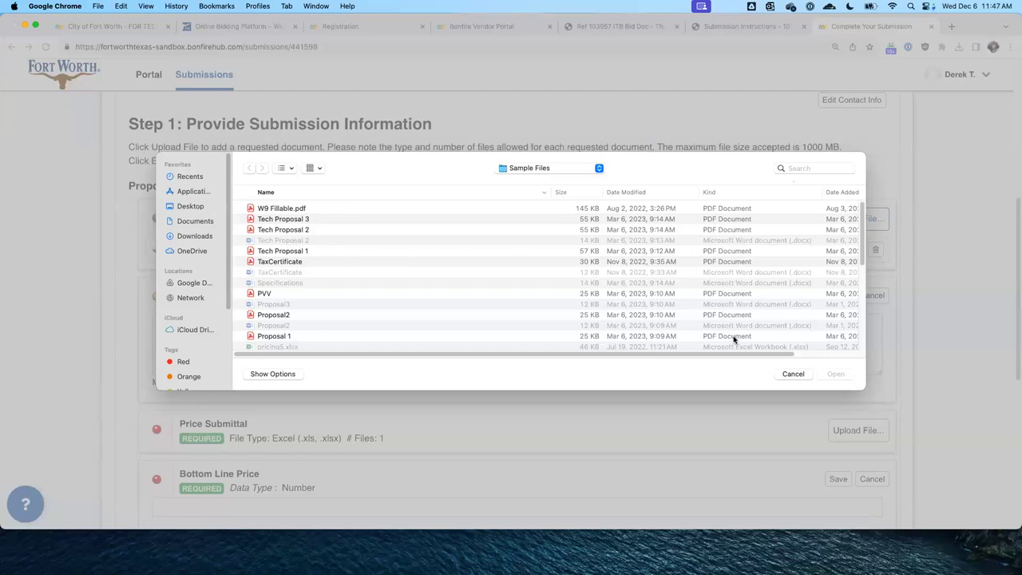
pyautogui.scroll(-3, 739, 301)
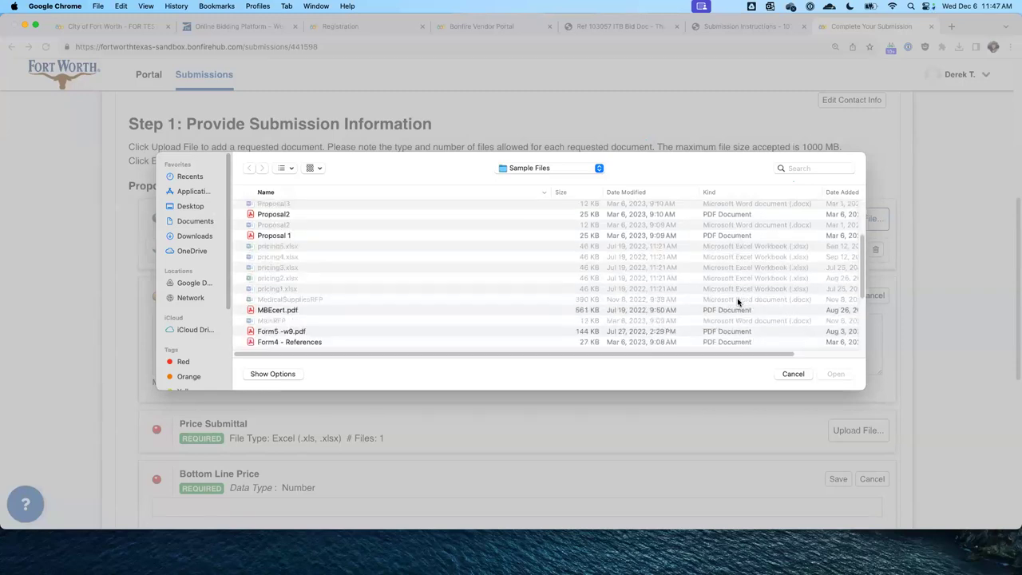
pyautogui.click(795, 375)
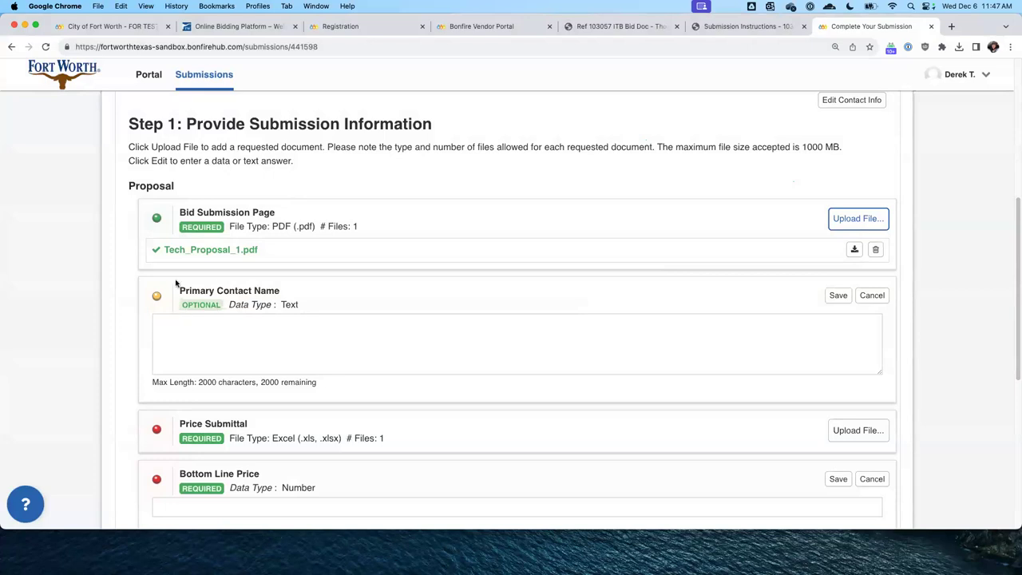
# Save the contact's full name as the Primary Contact Name, then note the Price Submittal's Excel requirement
pyautogui.click(330, 336)
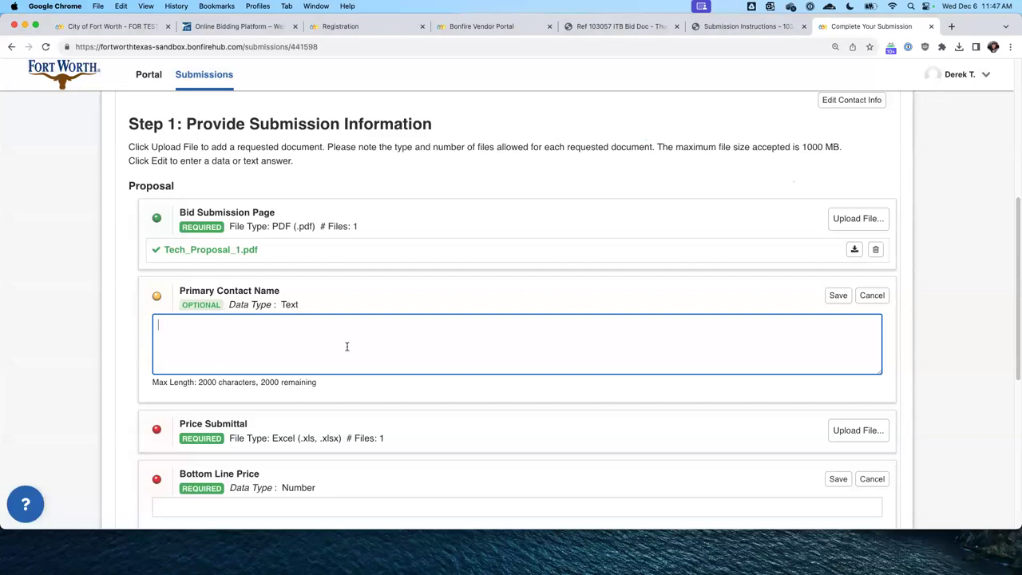
pyautogui.write('Derek Testvendo')
pyautogui.click(838, 296)
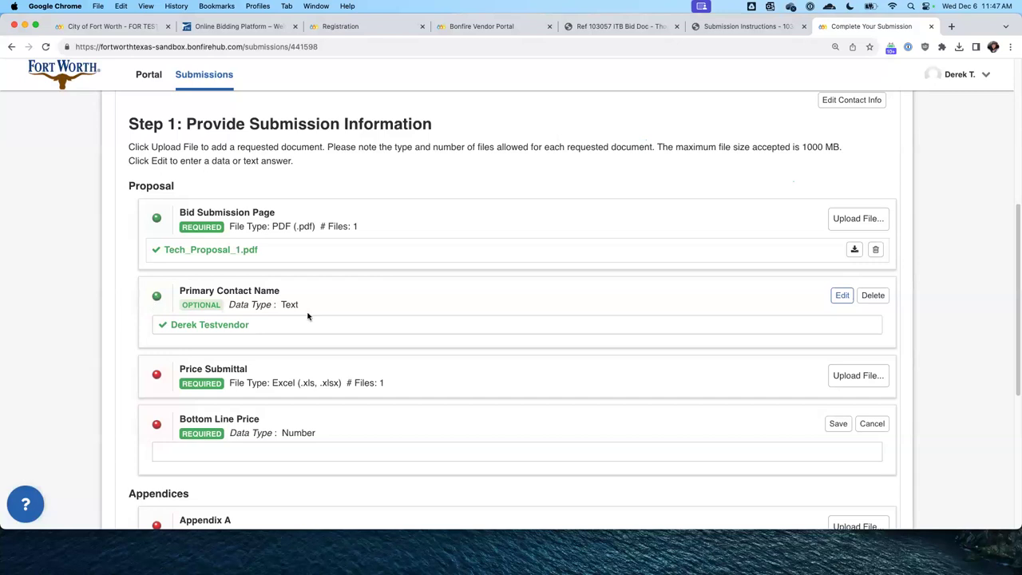
pyautogui.scroll(-1, 280, 332)
pyautogui.doubleClick(284, 362)
# Upload pricing1.xlsx from Sample Files as the Price Submittal
pyautogui.click(867, 357)
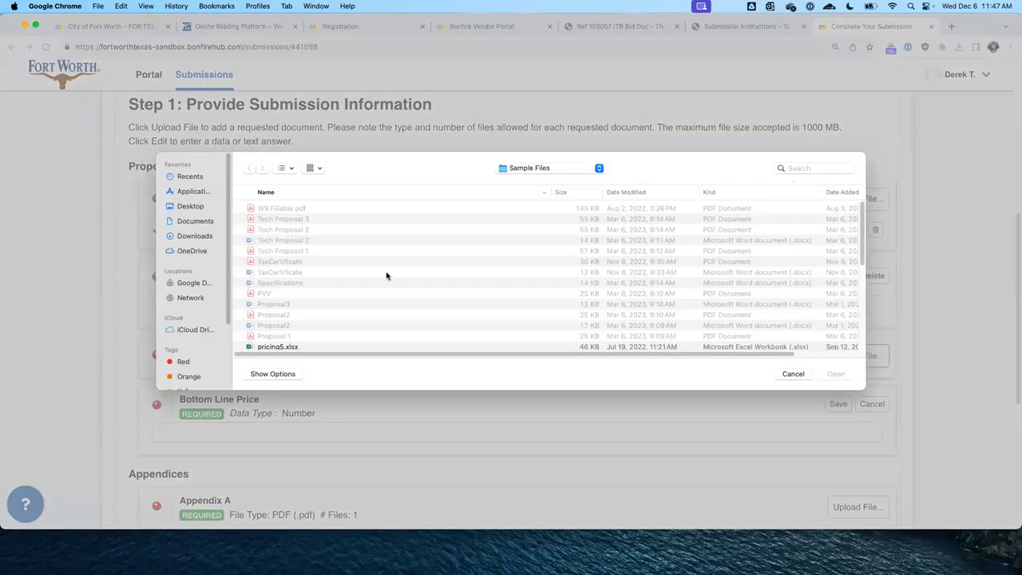
pyautogui.scroll(-3, 386, 273)
pyautogui.click(286, 265)
pyautogui.doubleClick(286, 265)
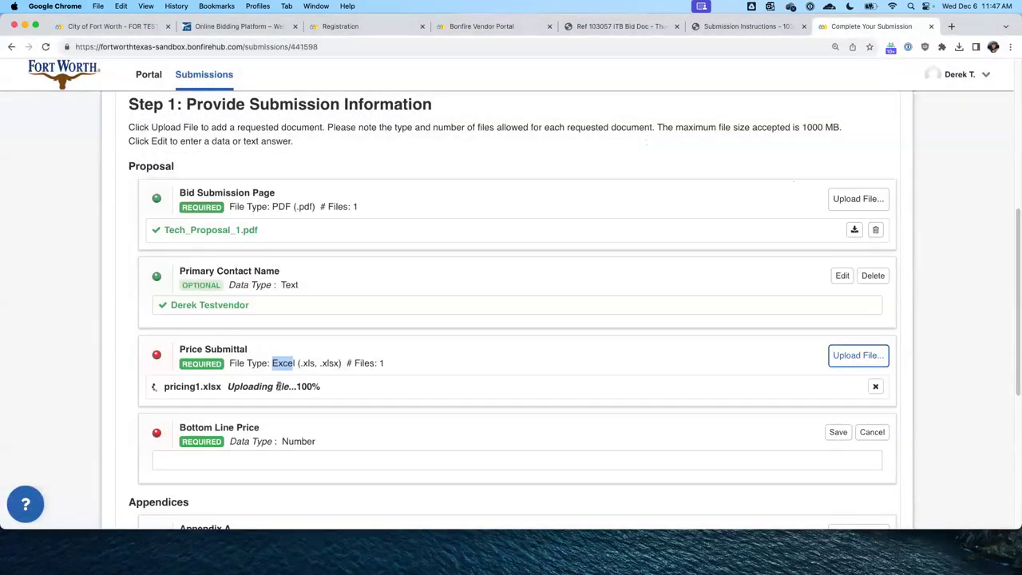
# Save a Bottom Line Price of 80000, then edit it to 80000.55
pyautogui.scroll(-2, 281, 383)
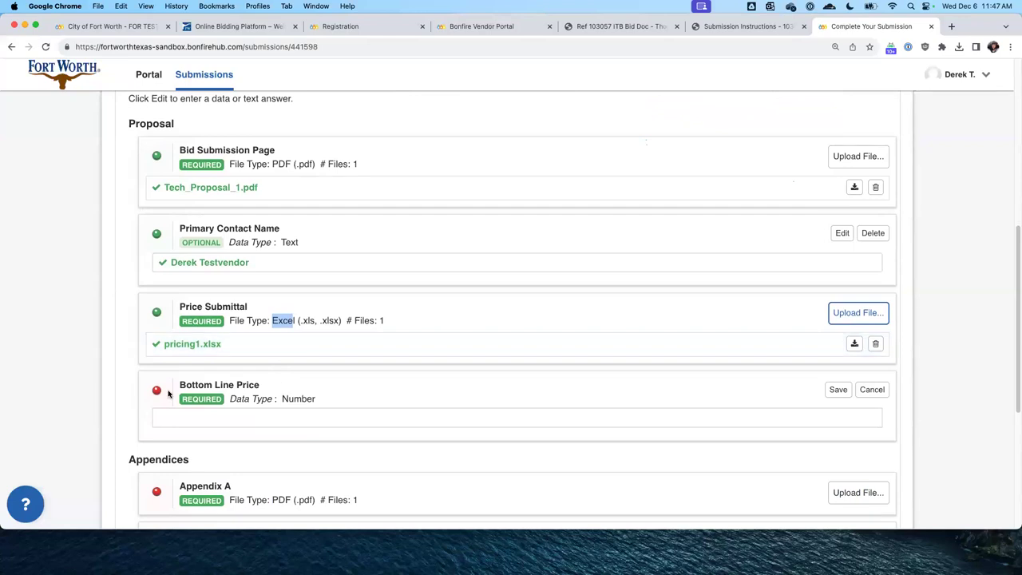
pyautogui.click(430, 419)
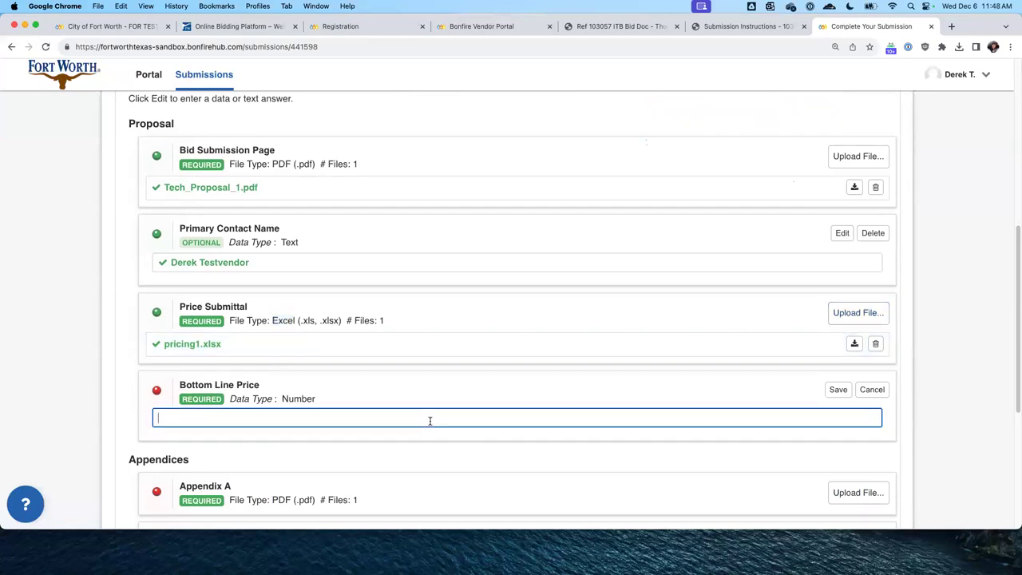
pyautogui.write('80000')
pyautogui.click(837, 391)
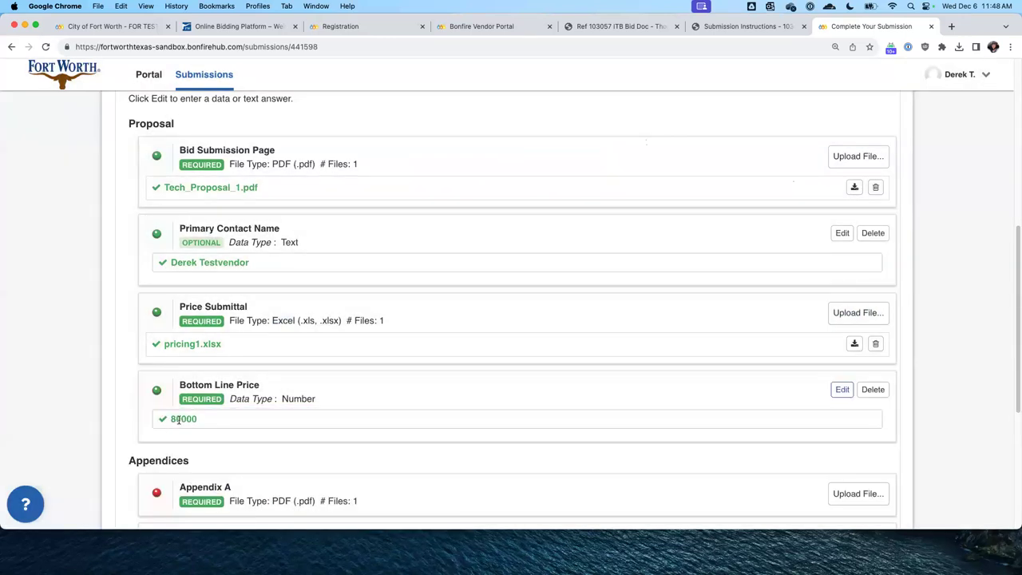
pyautogui.moveTo(181, 418); pyautogui.dragTo(228, 425)
pyautogui.click(181, 421)
pyautogui.moveTo(177, 421); pyautogui.dragTo(228, 420)
pyautogui.click(204, 421)
pyautogui.moveTo(177, 419); pyautogui.dragTo(198, 420)
pyautogui.click(286, 424)
pyautogui.scroll(-2, 834, 397)
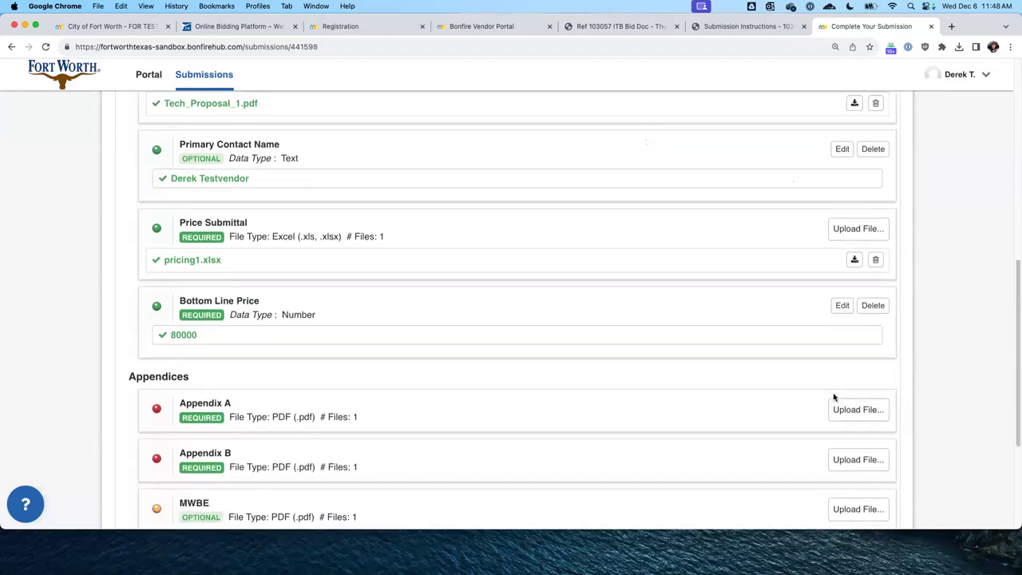
pyautogui.click(840, 306)
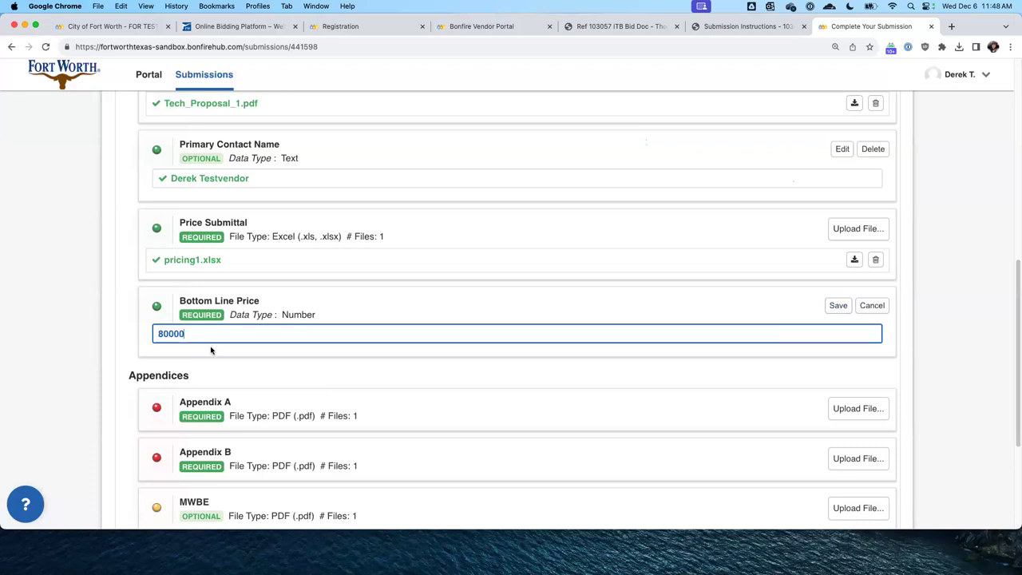
pyautogui.write('.55')
pyautogui.click(838, 305)
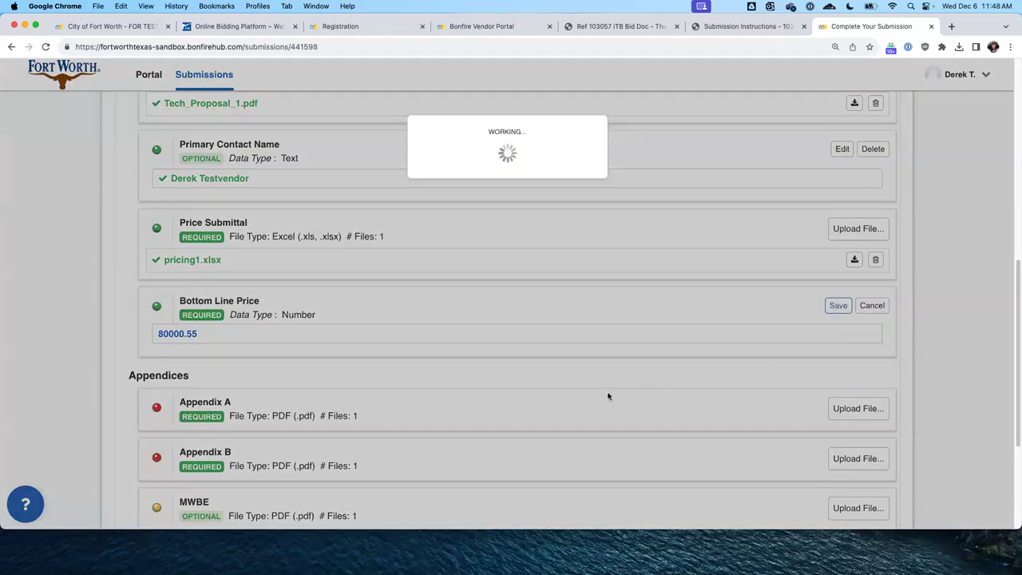
pyautogui.scroll(-1, 429, 364)
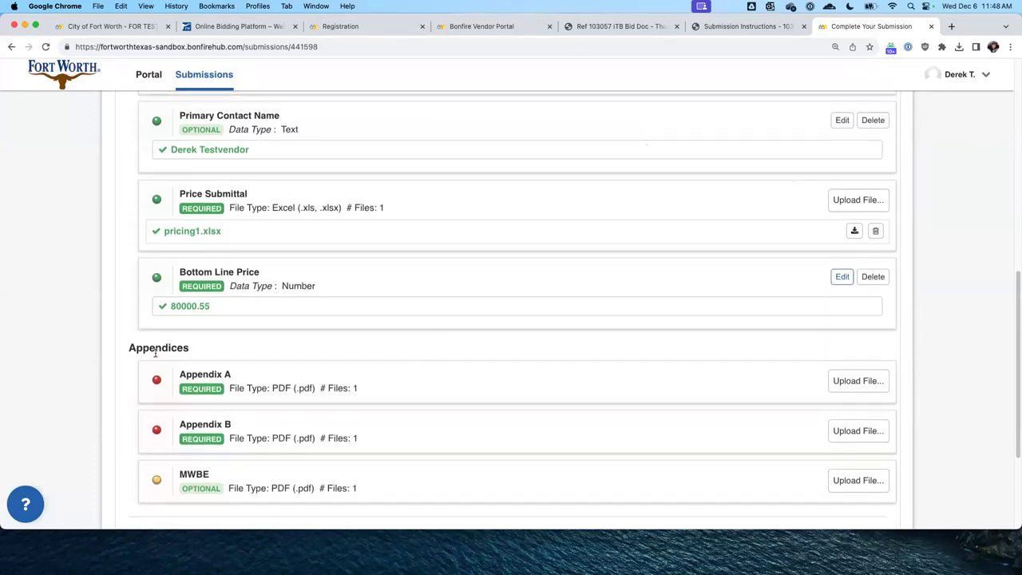
# Upload Attachment_I.pdf to Appendix A and Attachment_B.pdf to Appendix B
pyautogui.click(870, 381)
pyautogui.scroll(-10, 304, 287)
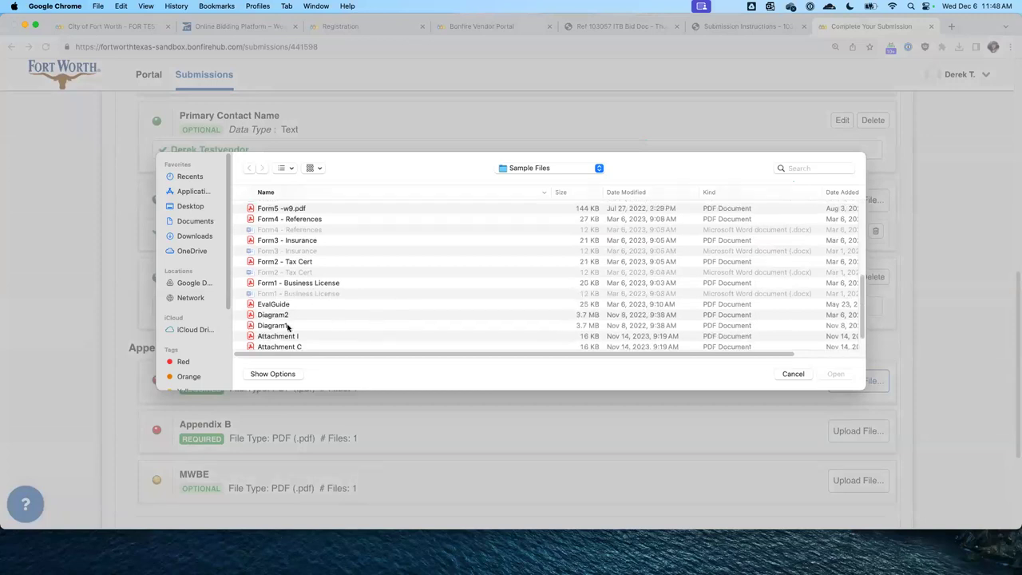
pyautogui.click(291, 327)
pyautogui.doubleClick(292, 336)
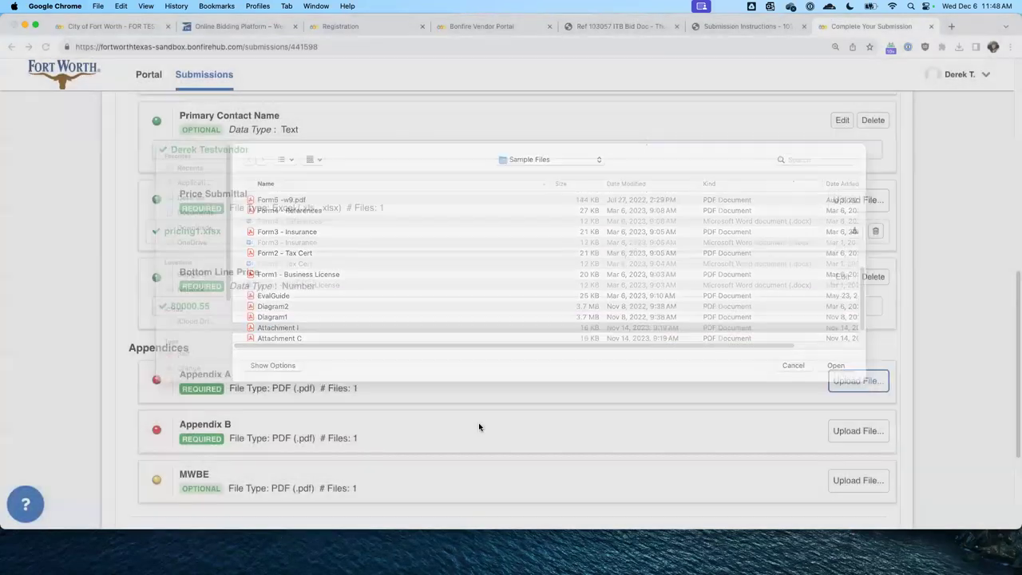
pyautogui.scroll(-2, 550, 380)
pyautogui.click(853, 393)
pyautogui.scroll(-10, 376, 312)
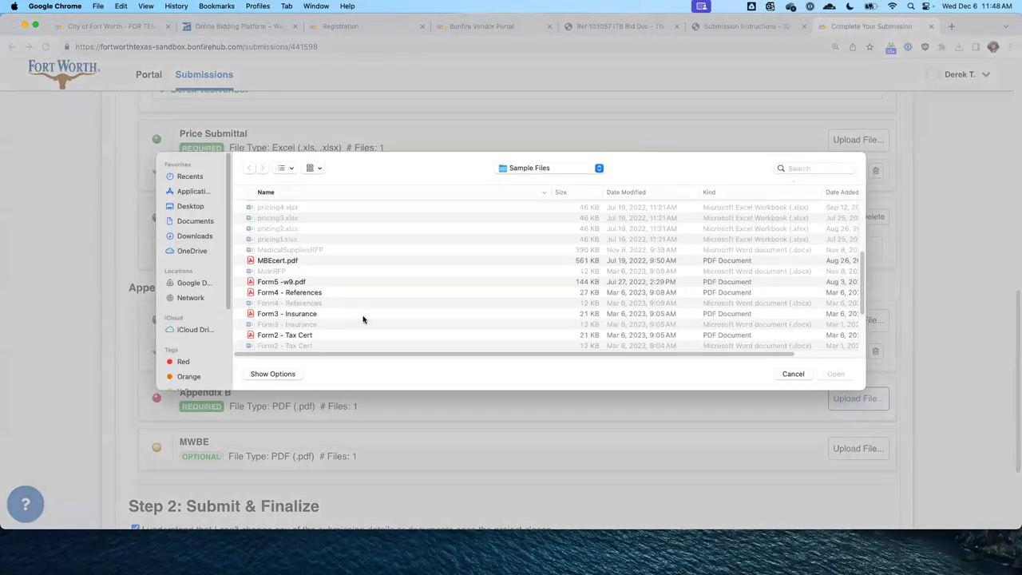
pyautogui.doubleClick(293, 330)
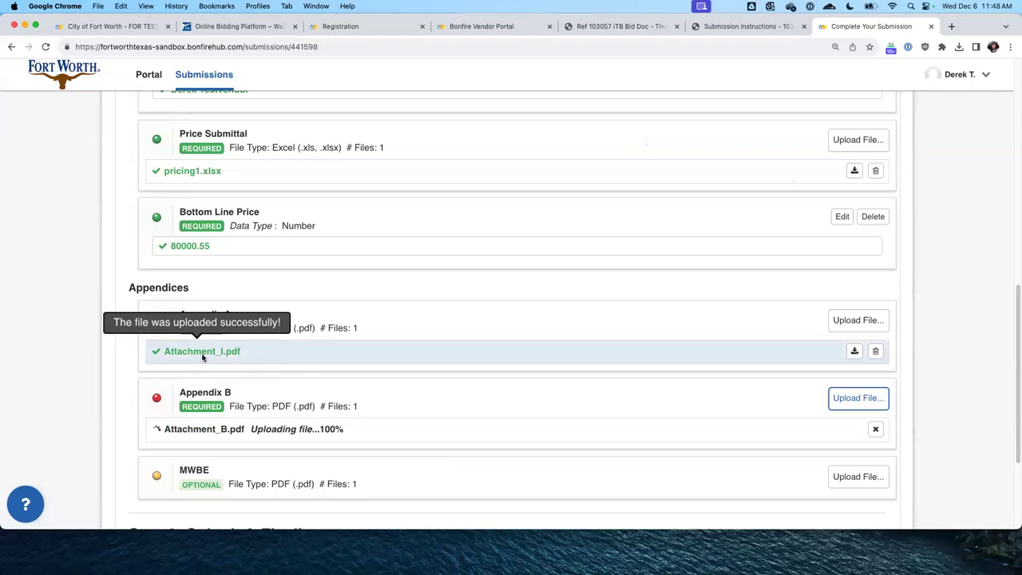
# Replace the wrong Attachment_I.pdf in Appendix A with Attachment_A.pdf
pyautogui.click(875, 351)
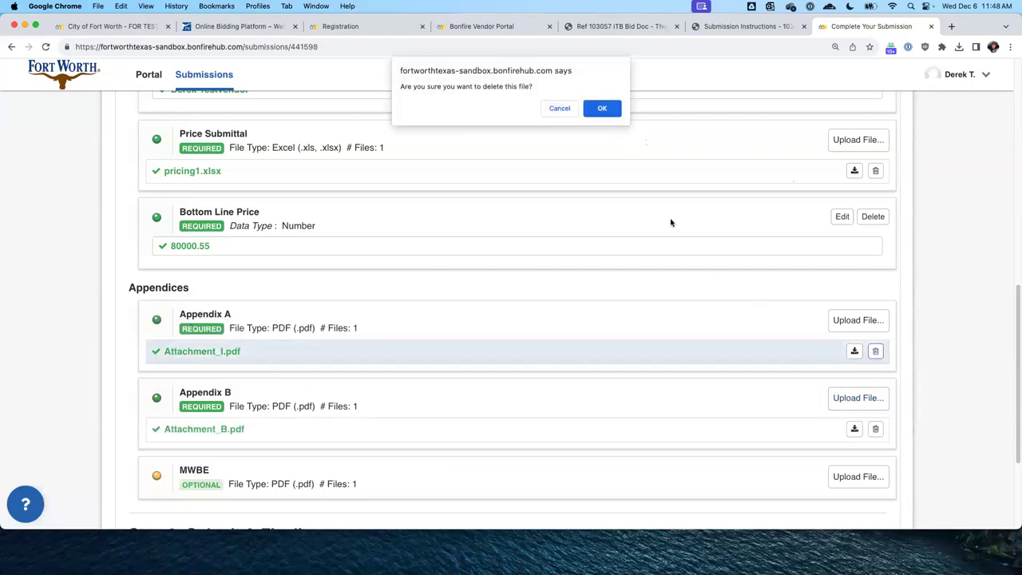
pyautogui.click(592, 109)
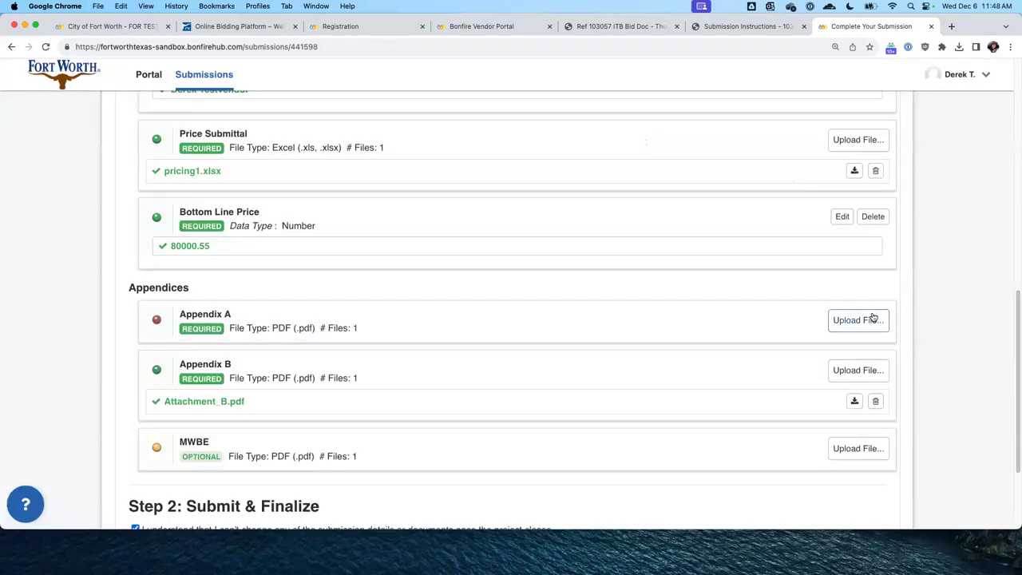
pyautogui.click(849, 321)
pyautogui.scroll(-10, 416, 317)
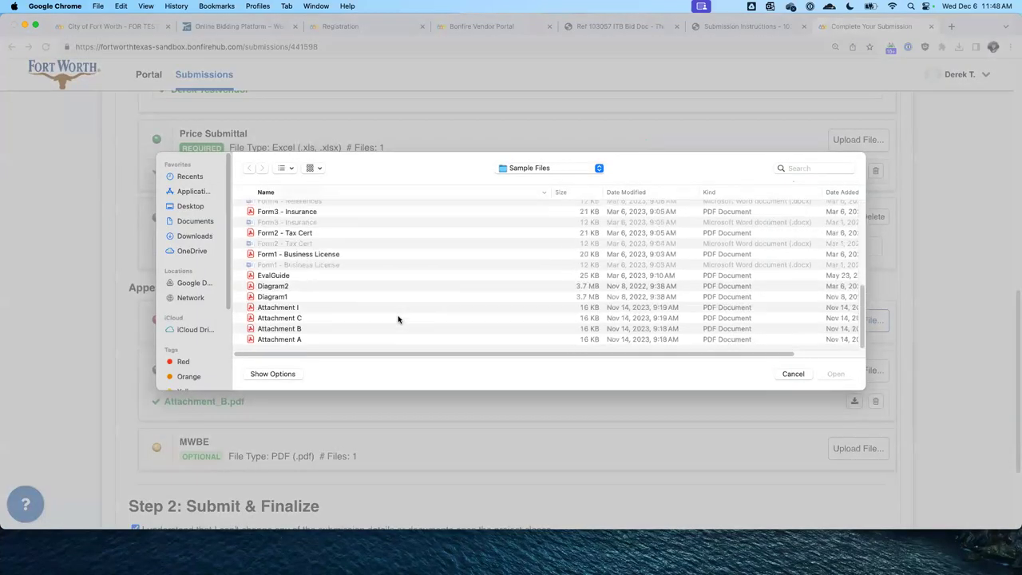
pyautogui.doubleClick(292, 340)
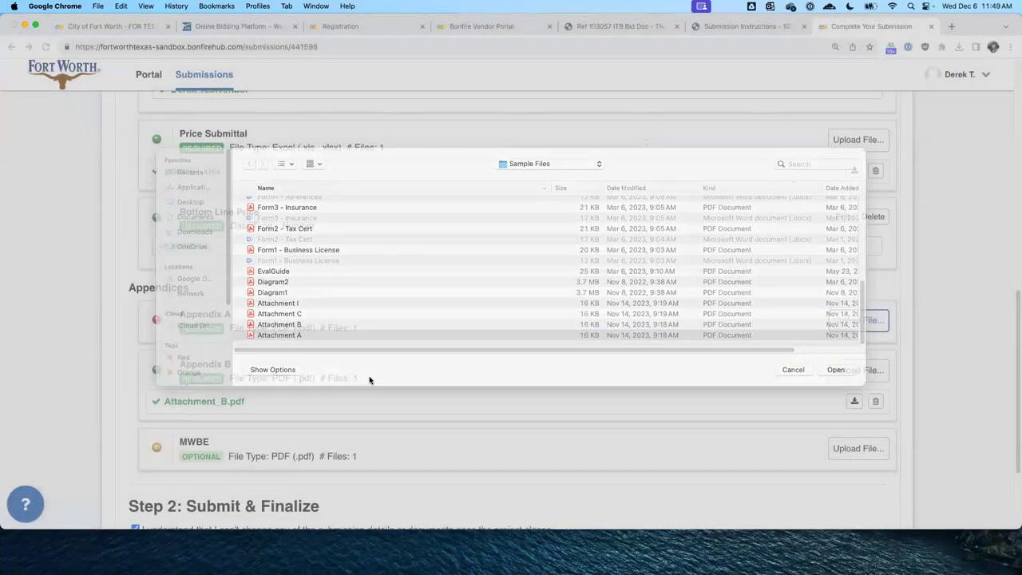
# Upload MBEcert.pdf to the optional MWBE slot
pyautogui.scroll(-3, 399, 311)
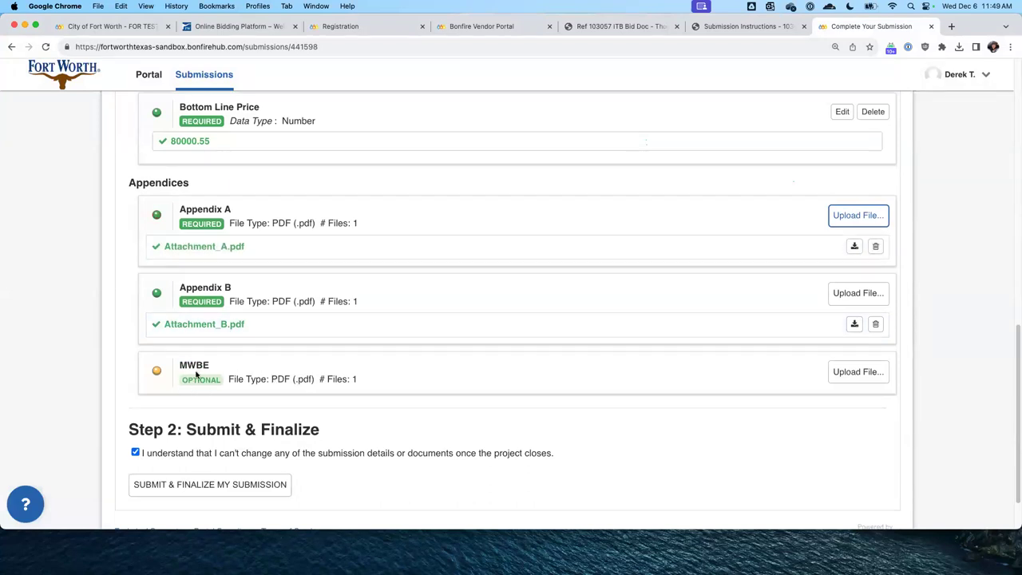
pyautogui.click(879, 373)
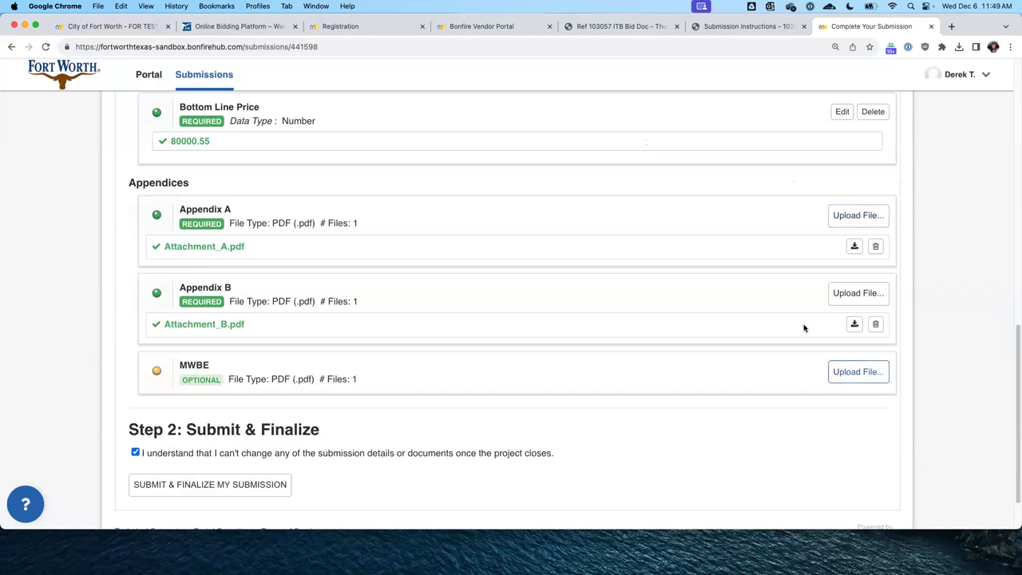
pyautogui.scroll(-5, 319, 291)
pyautogui.click(278, 276)
pyautogui.press('Return')
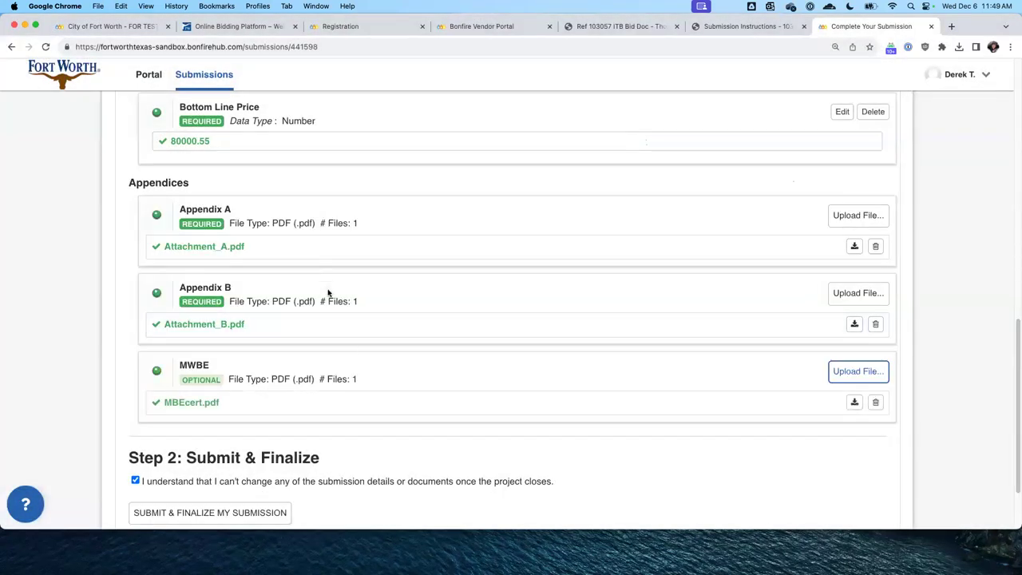
pyautogui.scroll(5, 295, 250)
pyautogui.moveTo(161, 246)
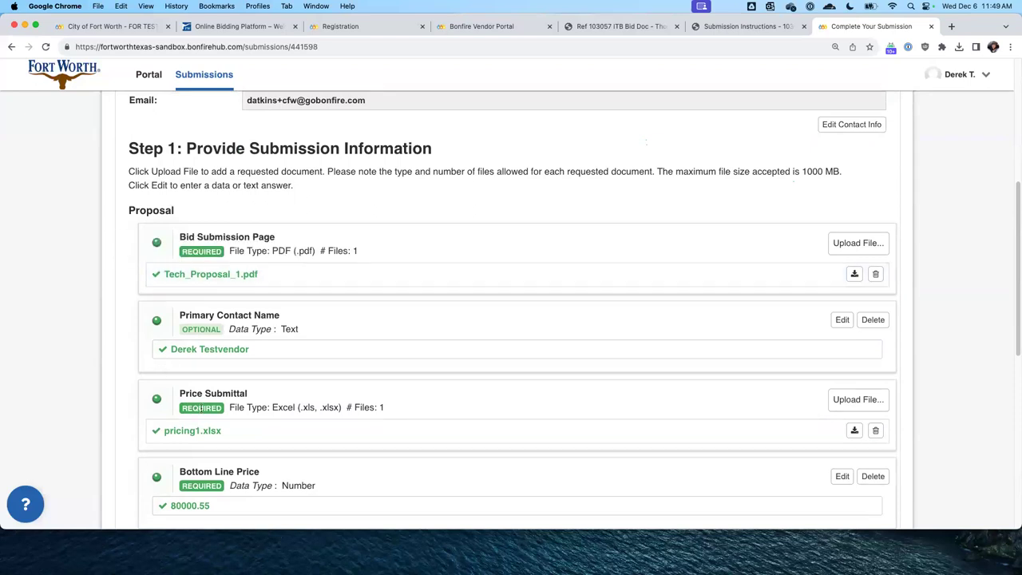
pyautogui.scroll(-3, 191, 403)
pyautogui.scroll(-3, 200, 381)
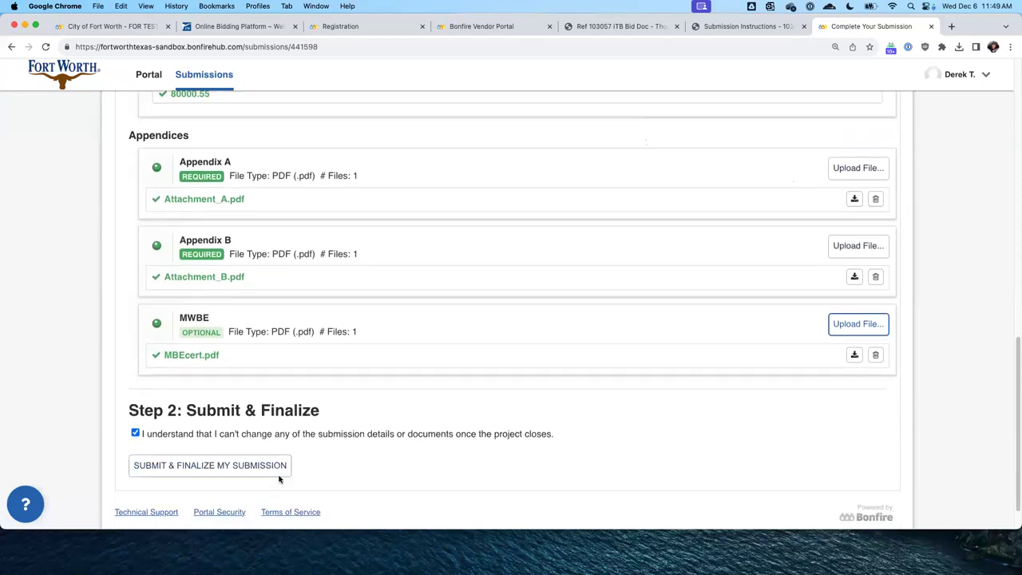
# Submit and finalize the bid, then read the Submission Receipt down to Need to Revise Your Submission
pyautogui.click(226, 467)
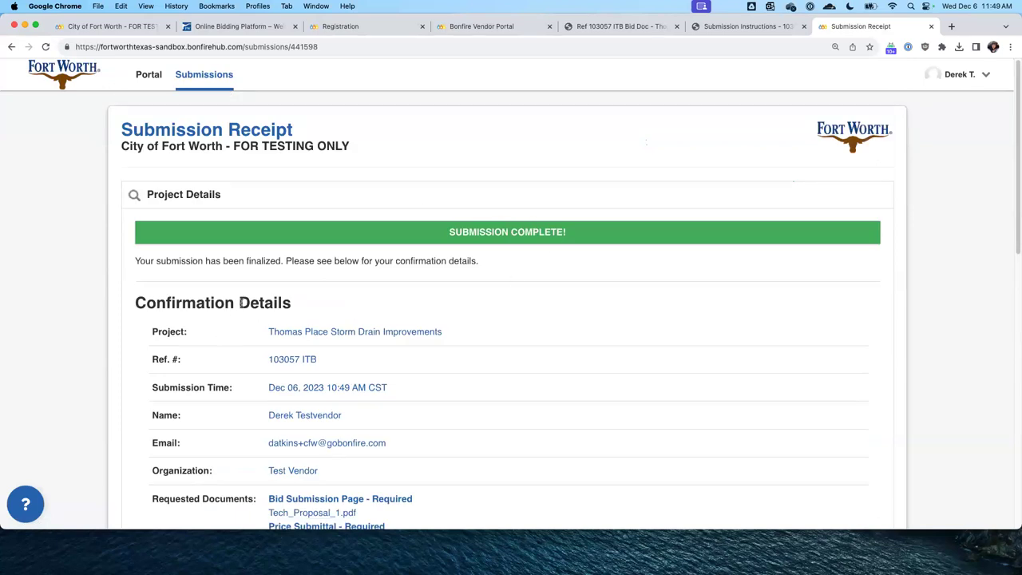
pyautogui.scroll(-3, 288, 301)
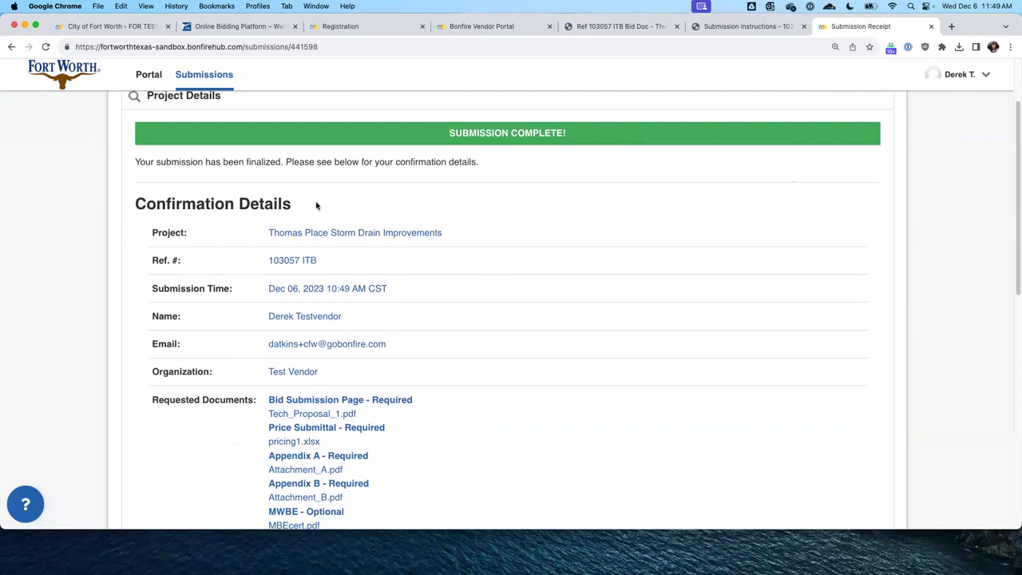
pyautogui.scroll(-4, 290, 287)
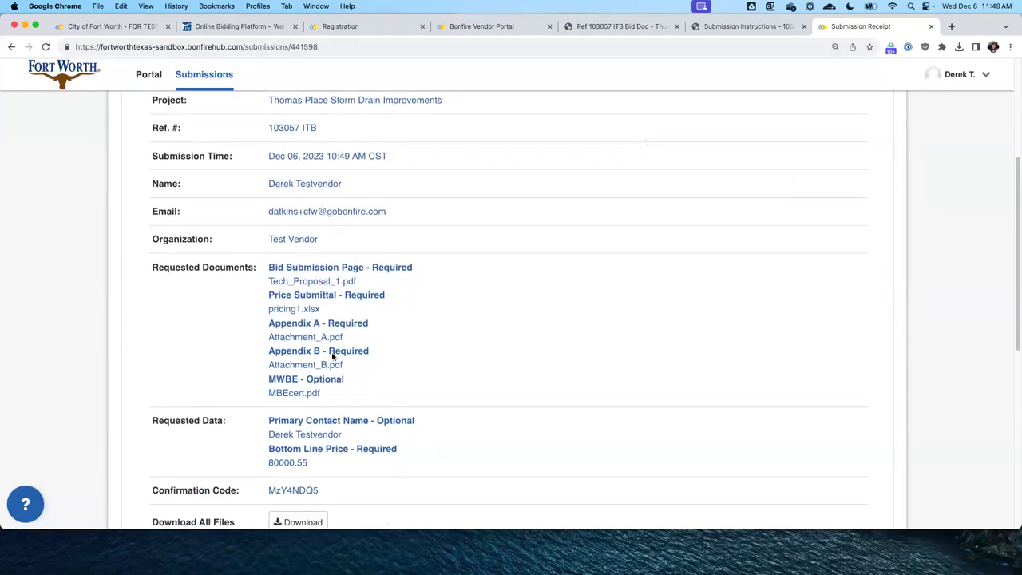
pyautogui.scroll(-1, 326, 465)
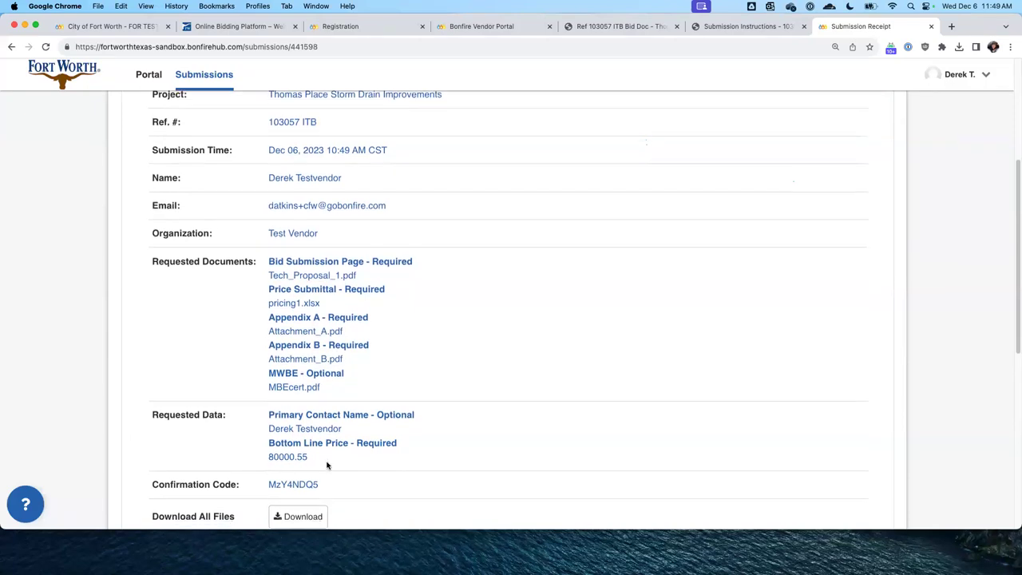
pyautogui.moveTo(321, 453); pyautogui.dragTo(260, 459)
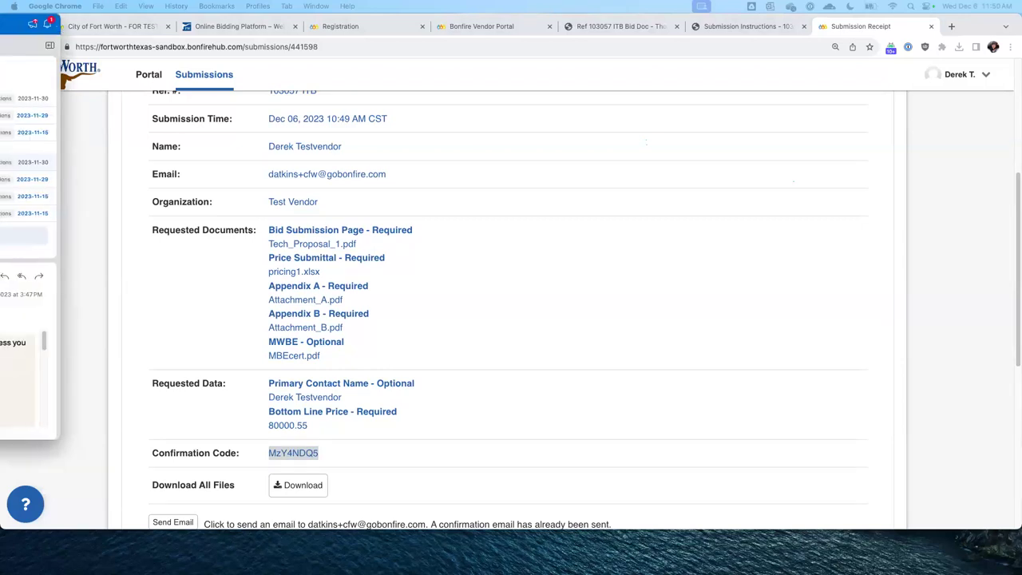
pyautogui.scroll(1, 274, 165)
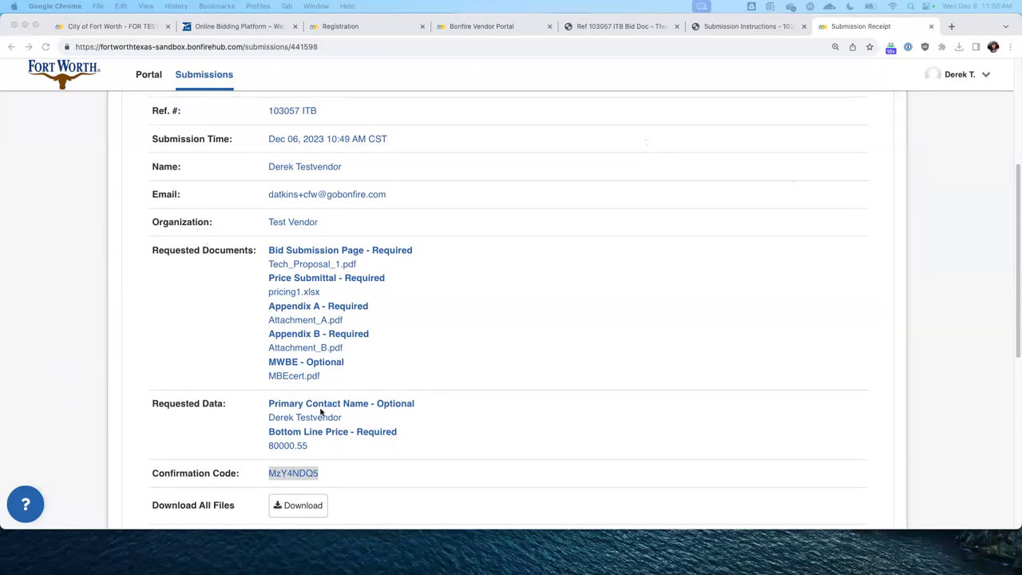
pyautogui.scroll(-3, 323, 397)
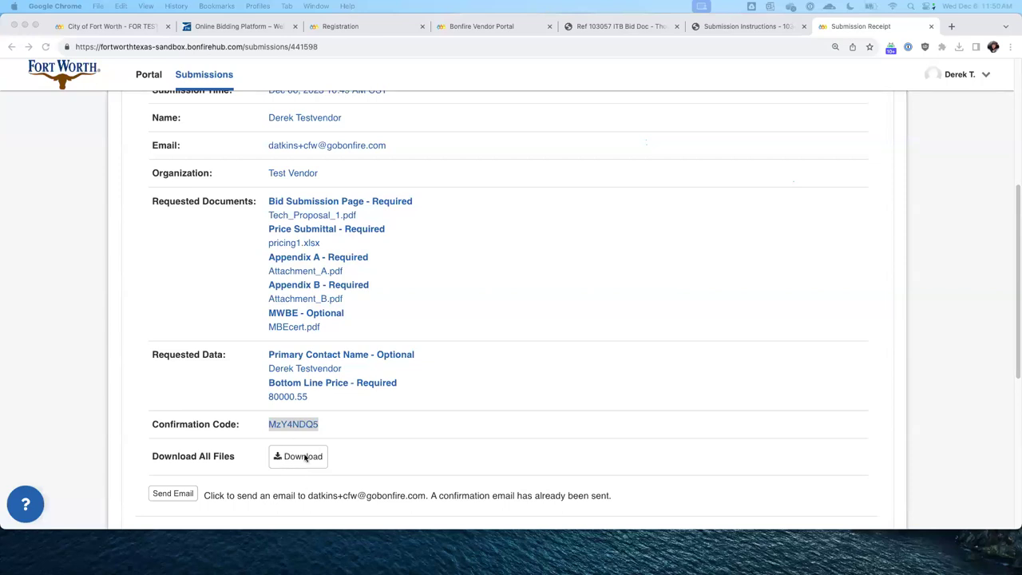
pyautogui.click(448, 381)
pyautogui.scroll(-3, 443, 359)
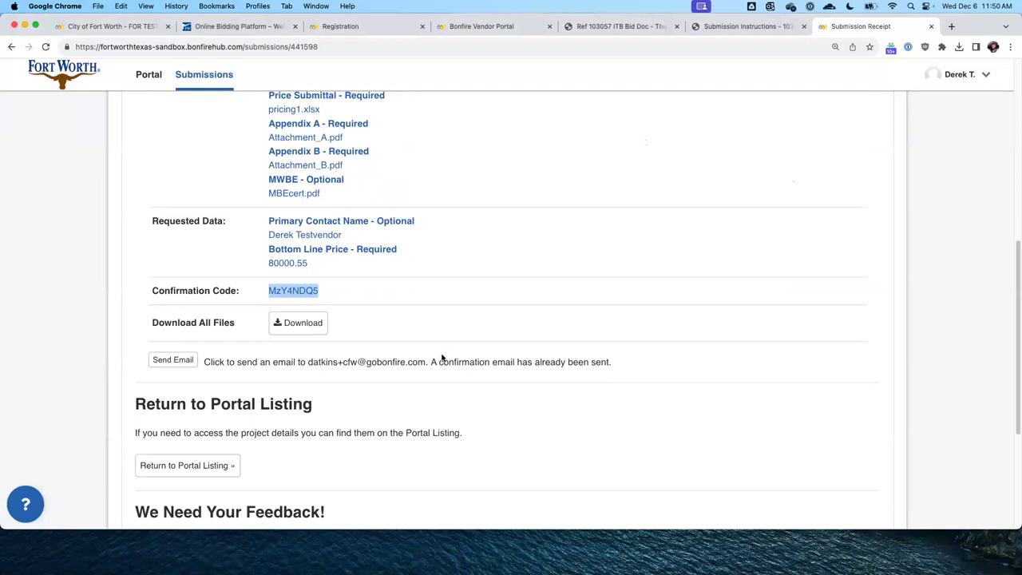
pyautogui.scroll(-2, 442, 358)
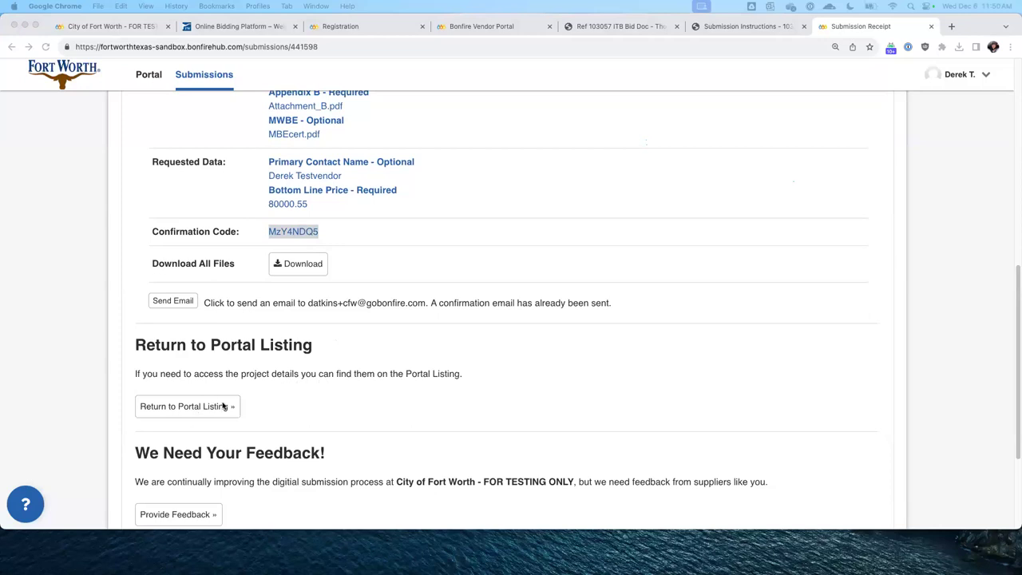
pyautogui.scroll(-3, 399, 338)
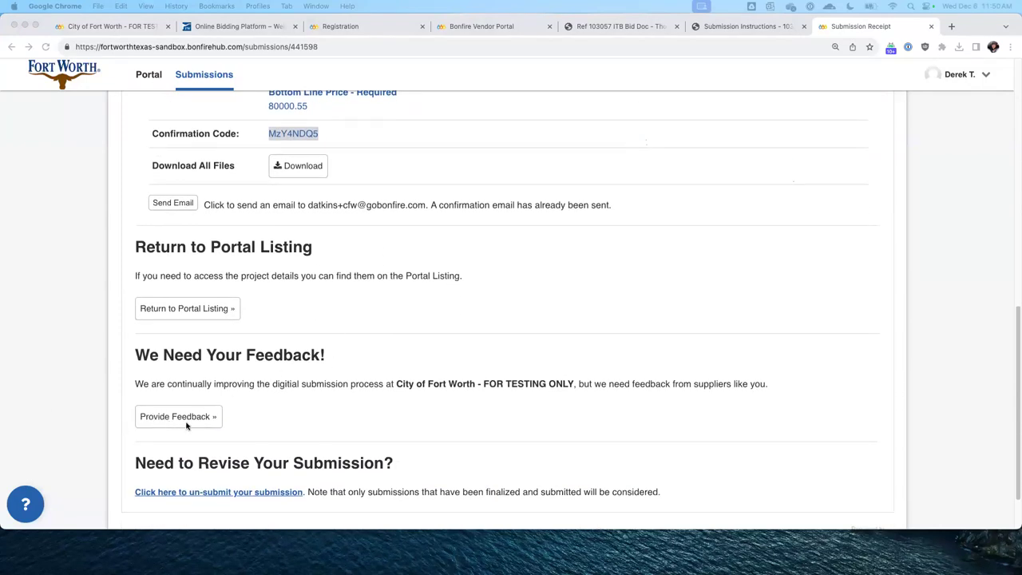
pyautogui.scroll(-2, 177, 417)
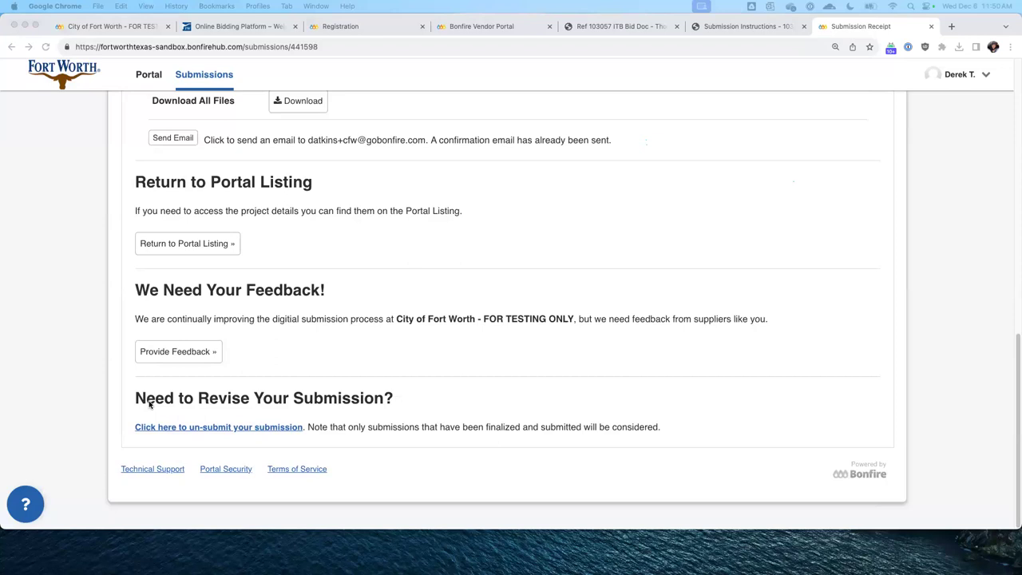
# Un-submit the finalized bid, confirm with OK, and re-tick the 'I understand' acknowledgement
pyautogui.click(282, 429)
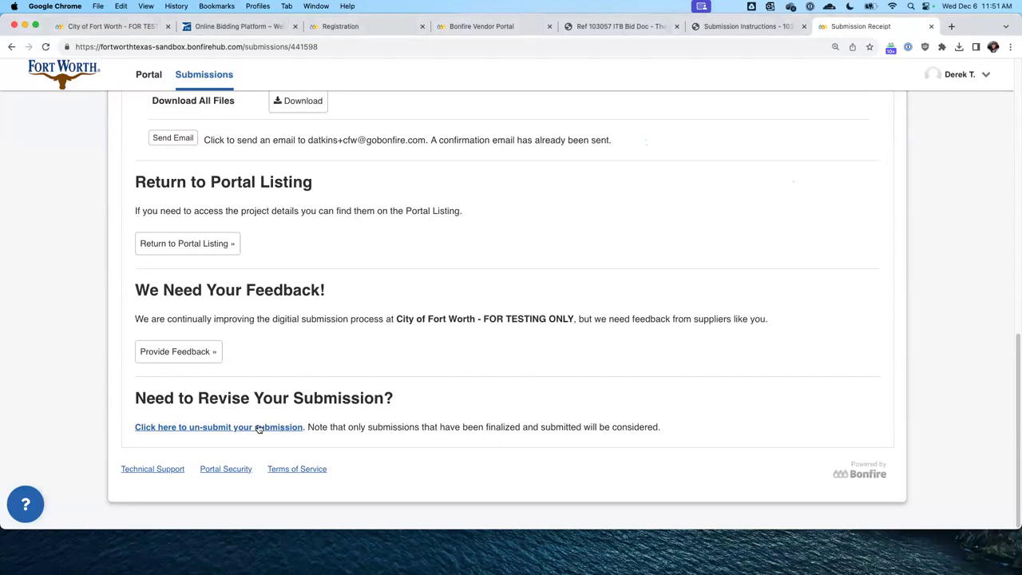
pyautogui.click(258, 428)
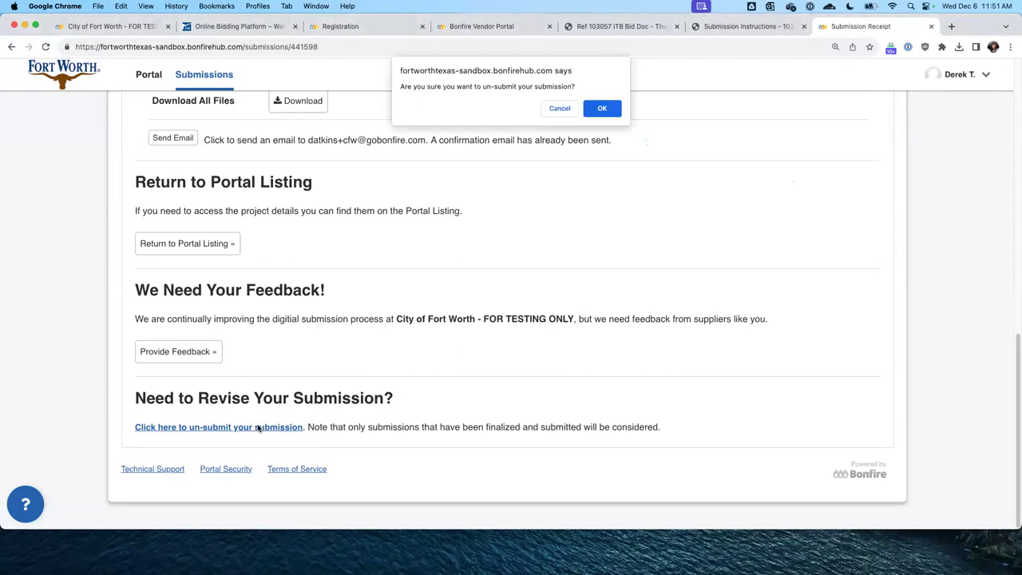
pyautogui.click(594, 111)
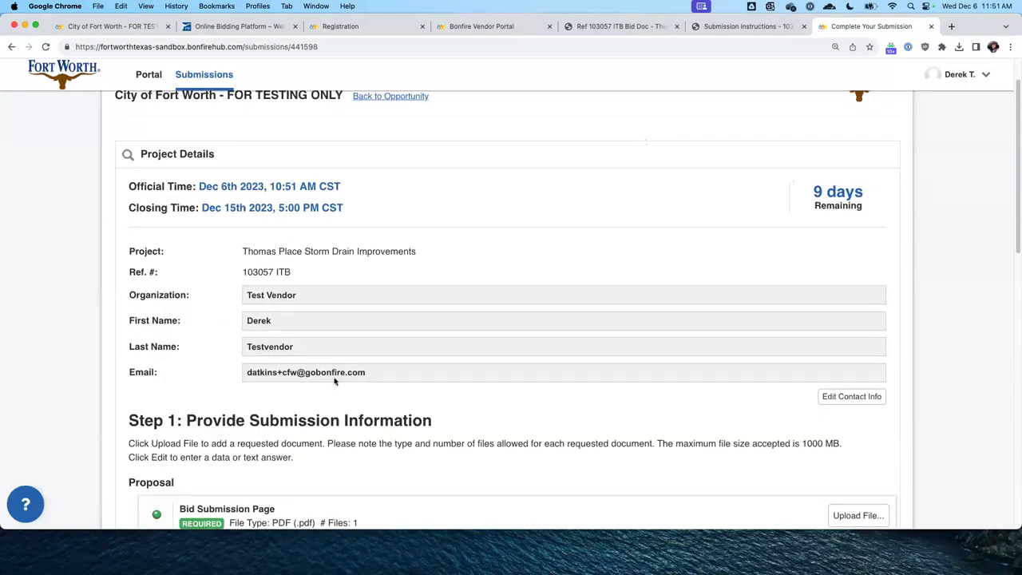
pyautogui.scroll(-3, 307, 402)
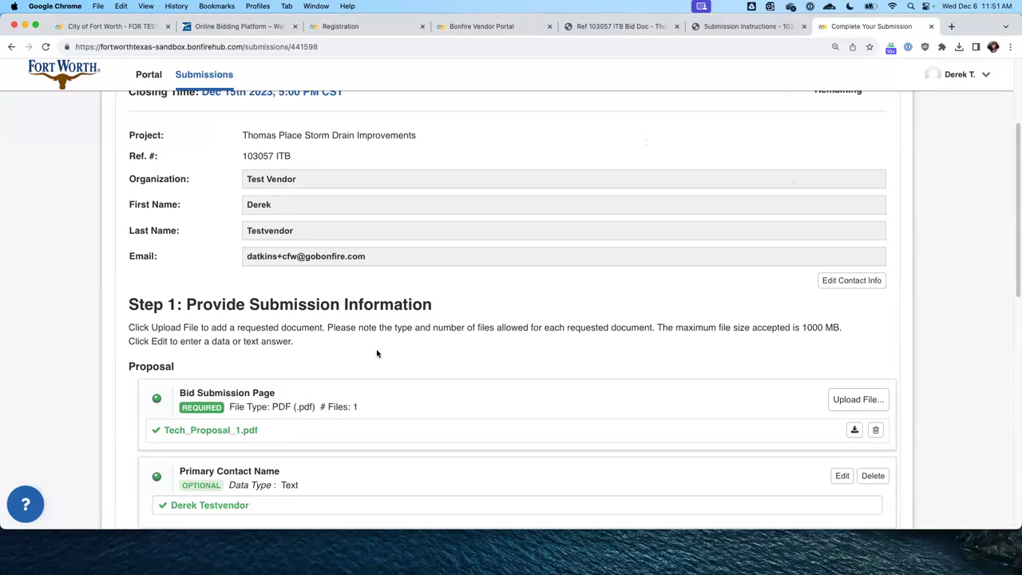
pyautogui.scroll(-10, 385, 328)
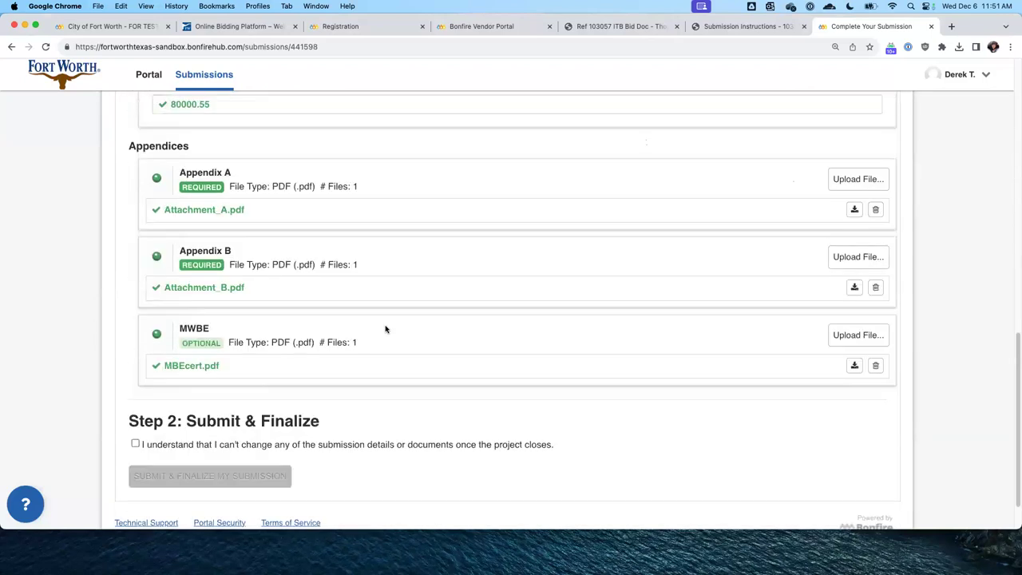
pyautogui.click(135, 389)
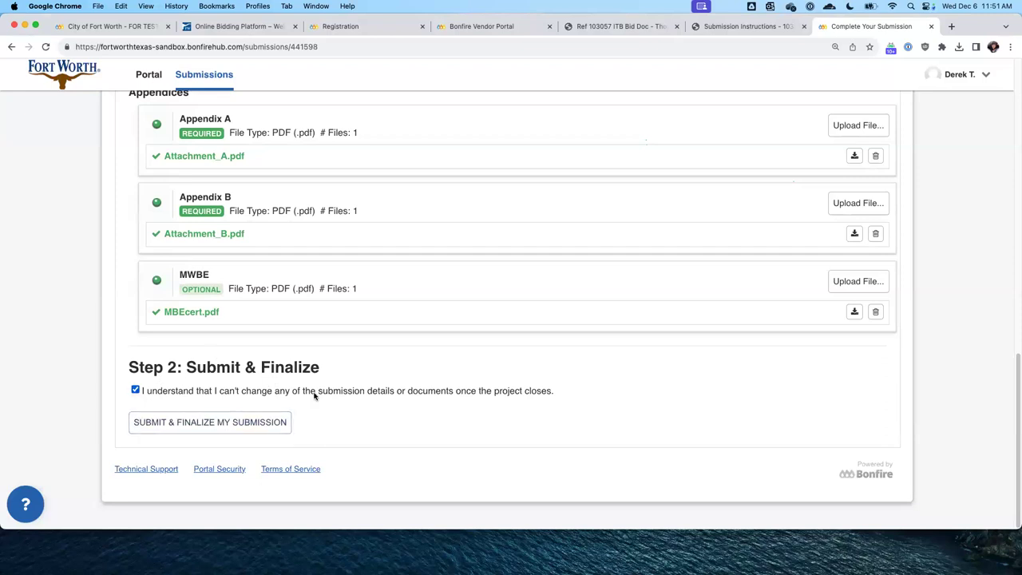
pyautogui.scroll(5, 263, 381)
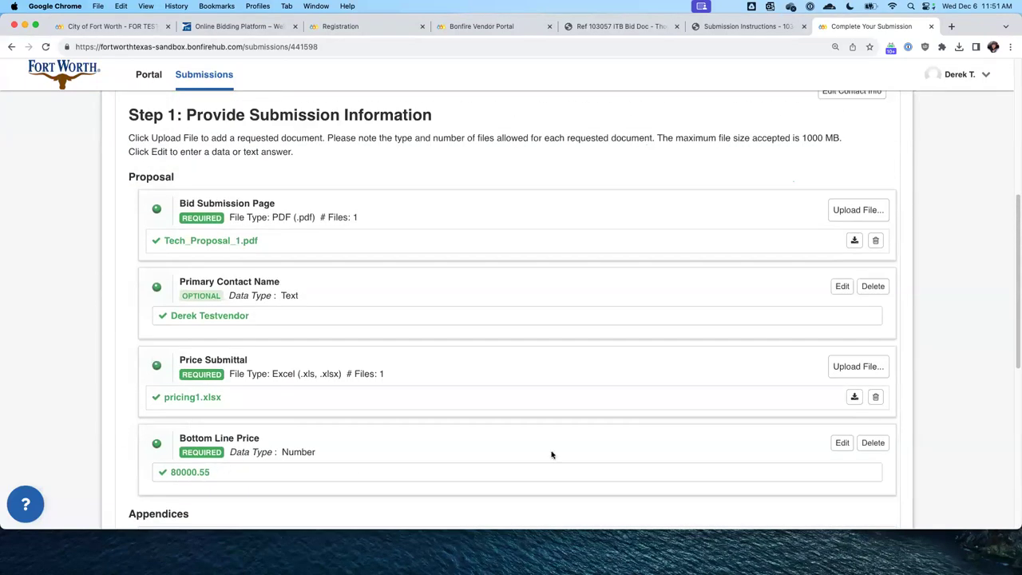
# Change the Bottom Line Price from 80000.55 to 79000.55 and save it
pyautogui.click(843, 443)
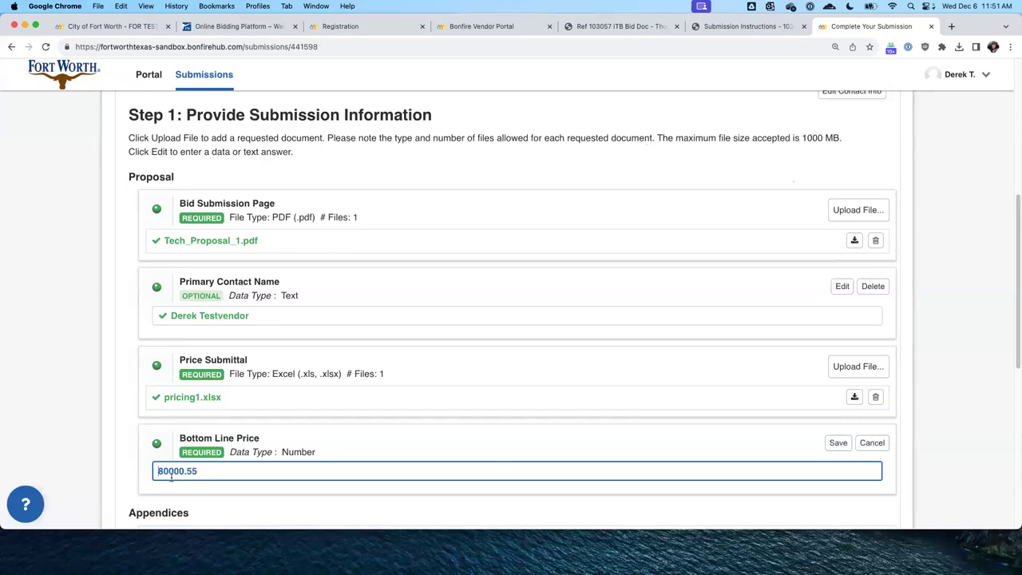
pyautogui.moveTo(165, 471); pyautogui.dragTo(110, 467)
pyautogui.write('79')
pyautogui.click(838, 443)
# Replace the Price Submittal file pricing1.xlsx with pricing2.xlsx
pyautogui.click(875, 397)
pyautogui.click(599, 109)
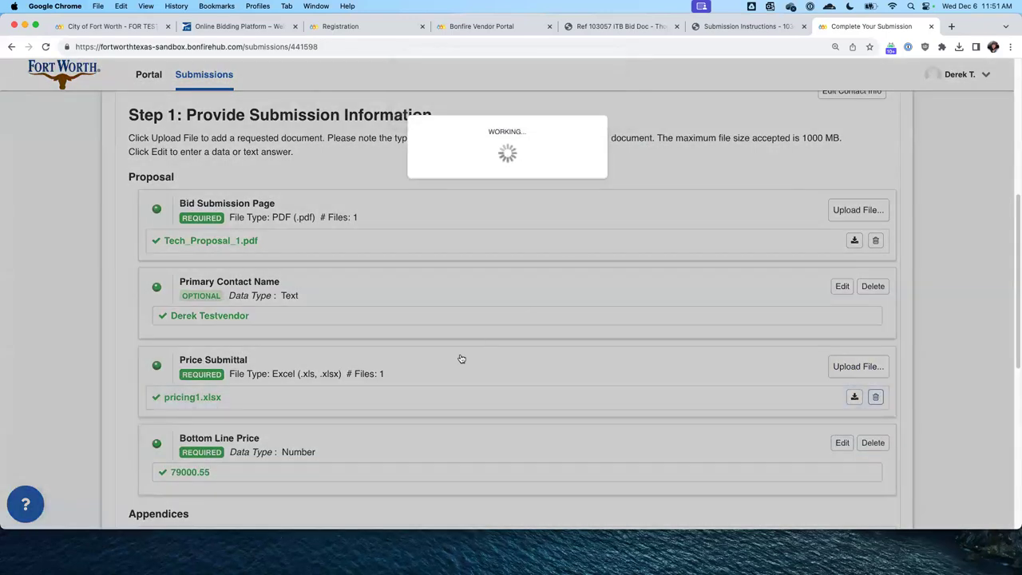
pyautogui.click(857, 368)
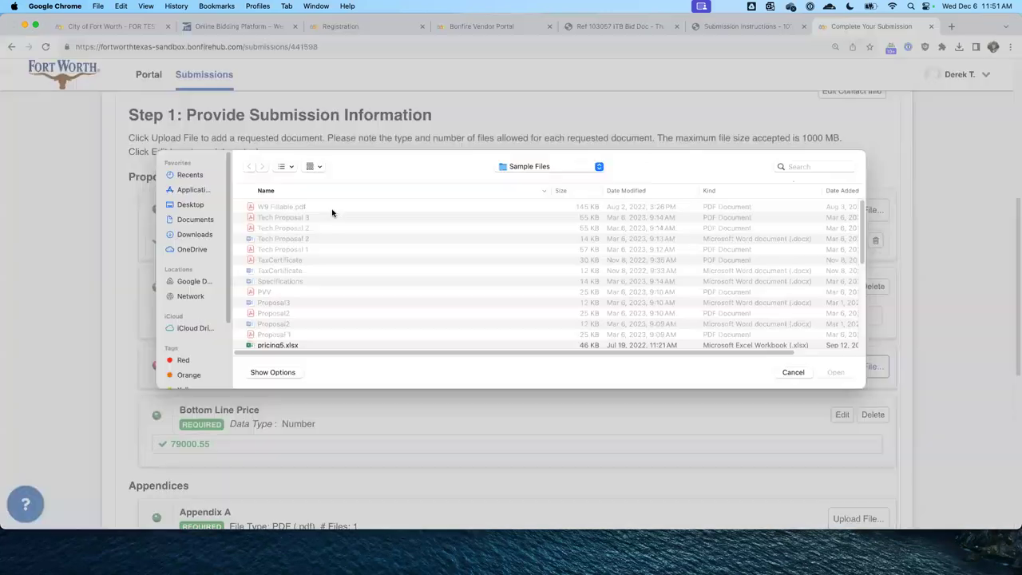
pyautogui.scroll(-3, 317, 322)
pyautogui.doubleClick(279, 298)
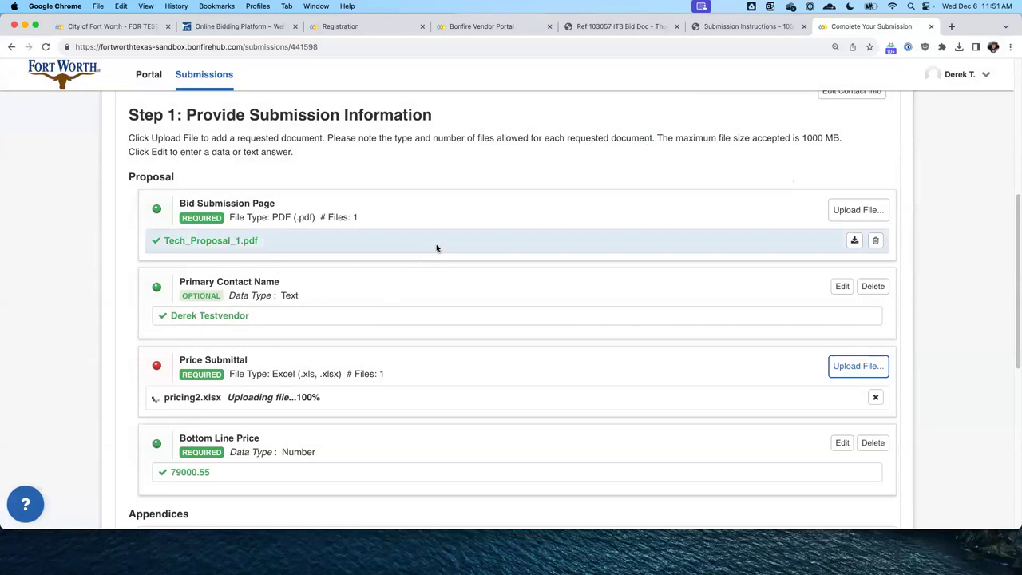
# Review the revised submission and tick the 'I understand' acknowledgement
pyautogui.scroll(-2, 242, 280)
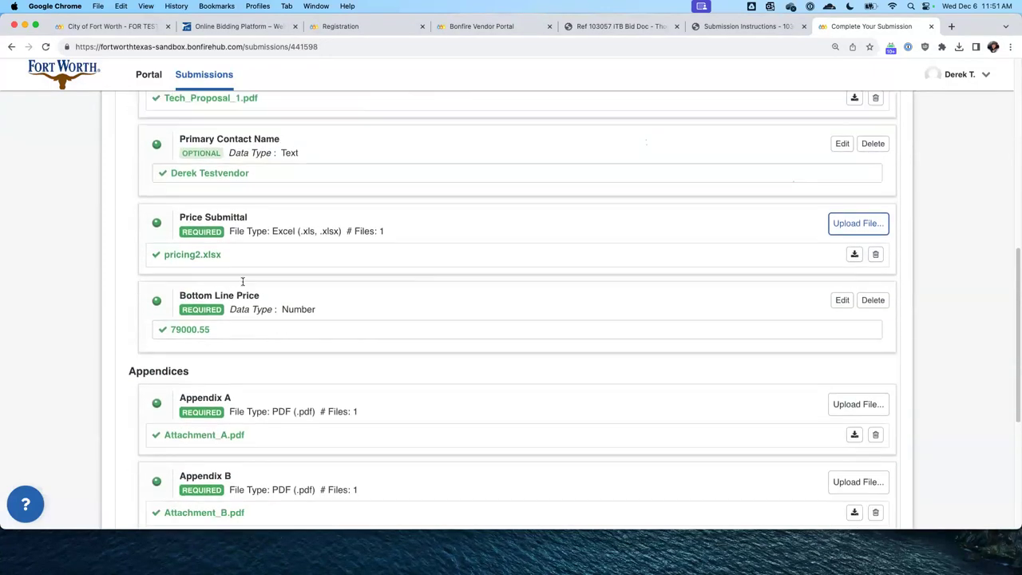
pyautogui.scroll(-4, 295, 192)
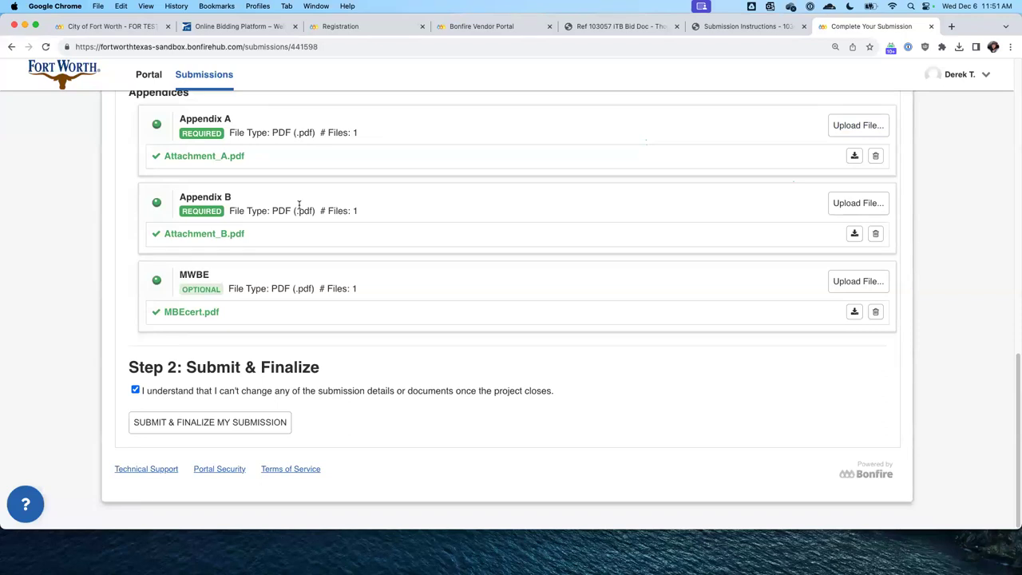
pyautogui.scroll(5, 300, 206)
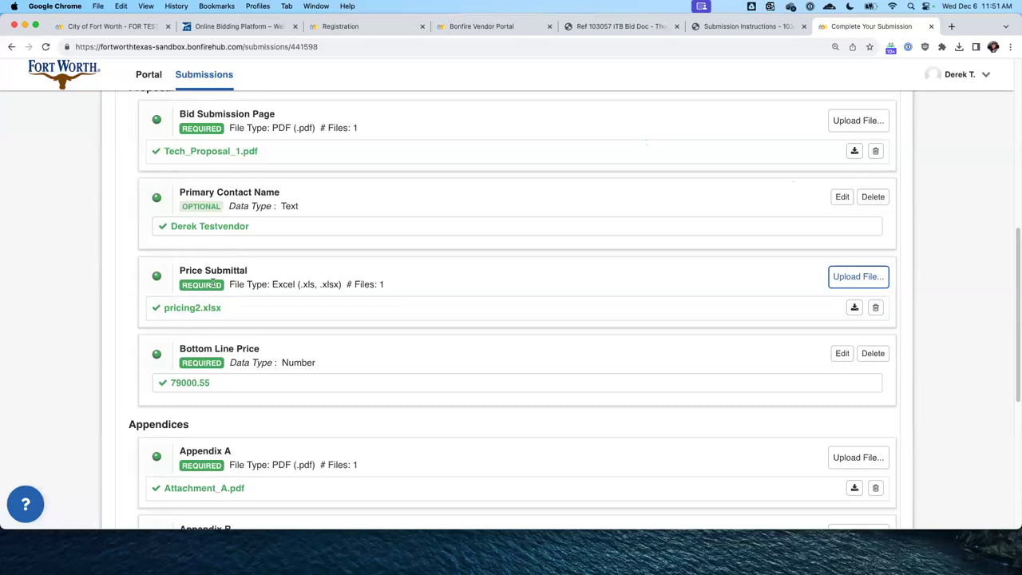
pyautogui.scroll(3, 214, 284)
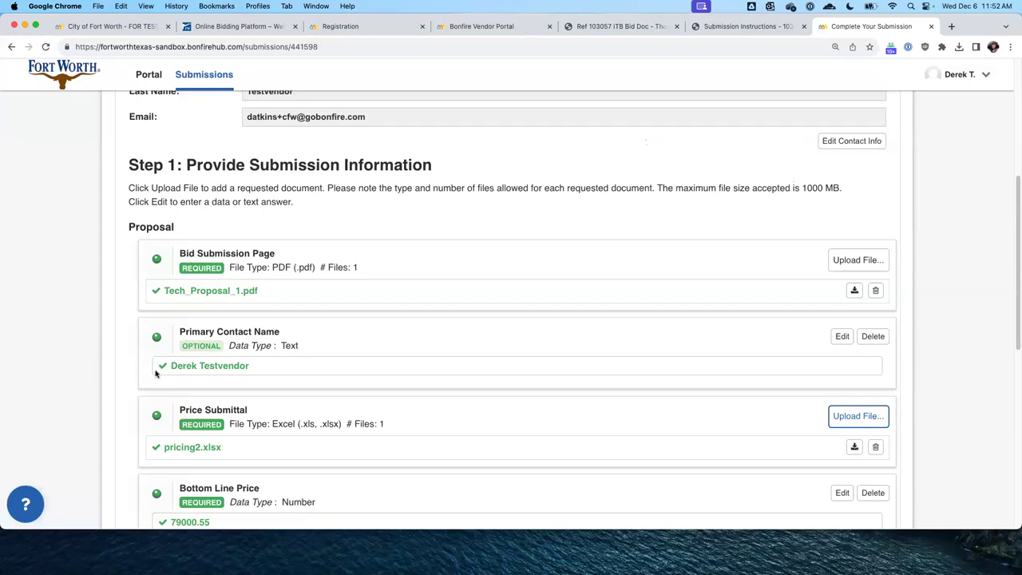
pyautogui.scroll(-6, 156, 373)
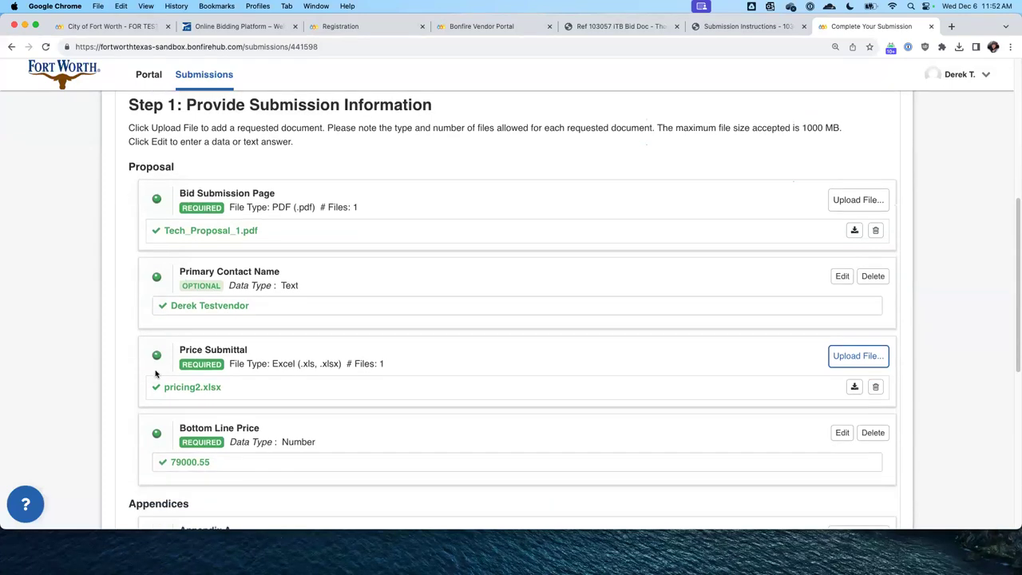
pyautogui.click(135, 390)
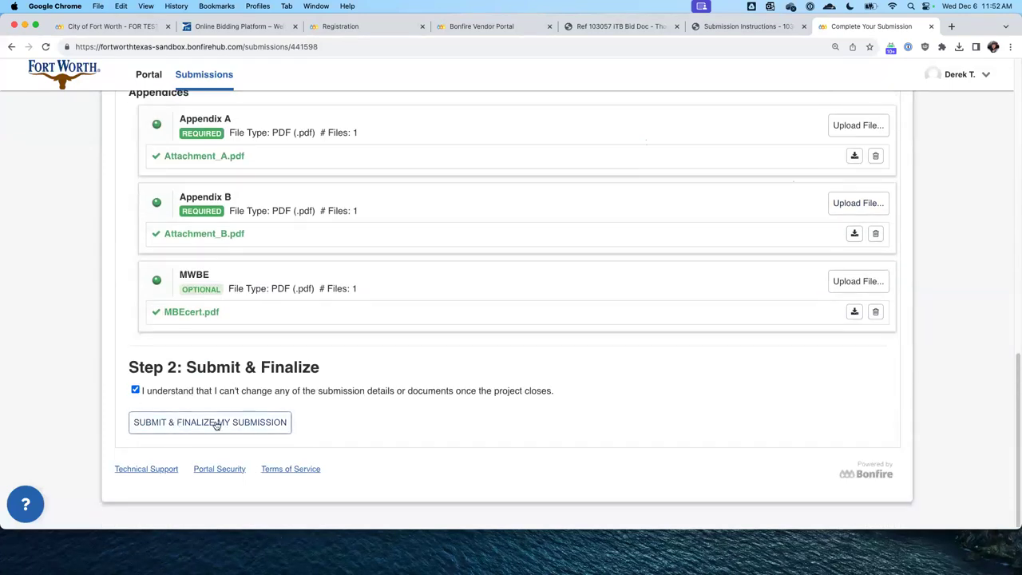
# Submit and finalize the revised bid, then pick out the confirmation code on the receipt
pyautogui.click(264, 422)
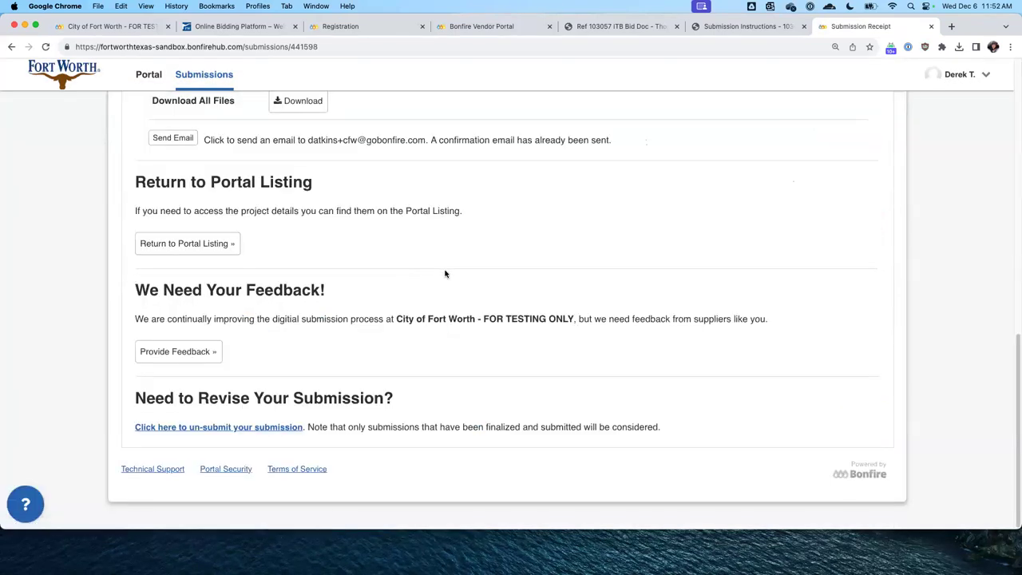
pyautogui.scroll(5, 445, 273)
pyautogui.doubleClick(276, 338)
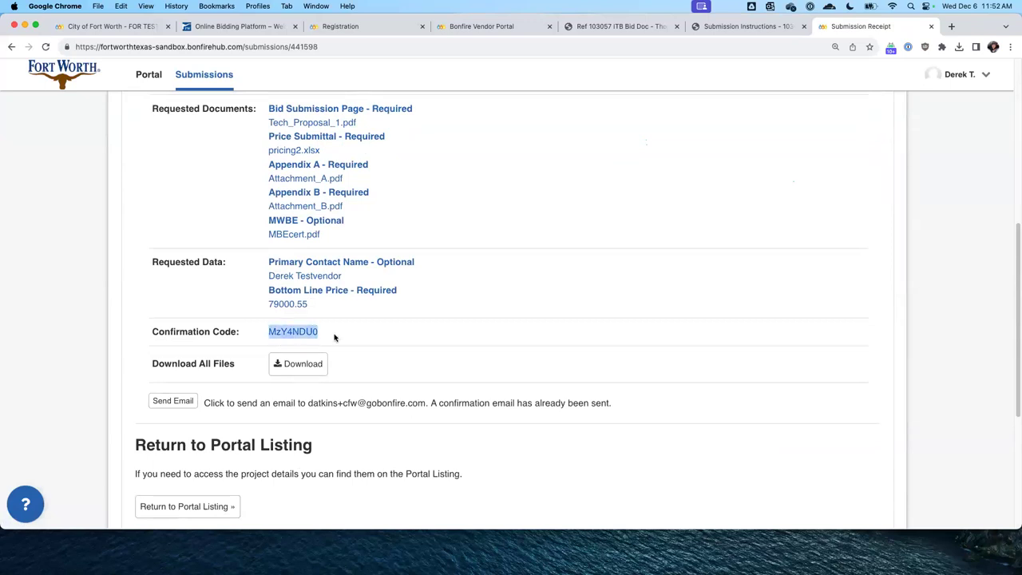
# Review the requested data entries on the receipt and return to the 103057 ITB opportunity page
pyautogui.scroll(2, 316, 332)
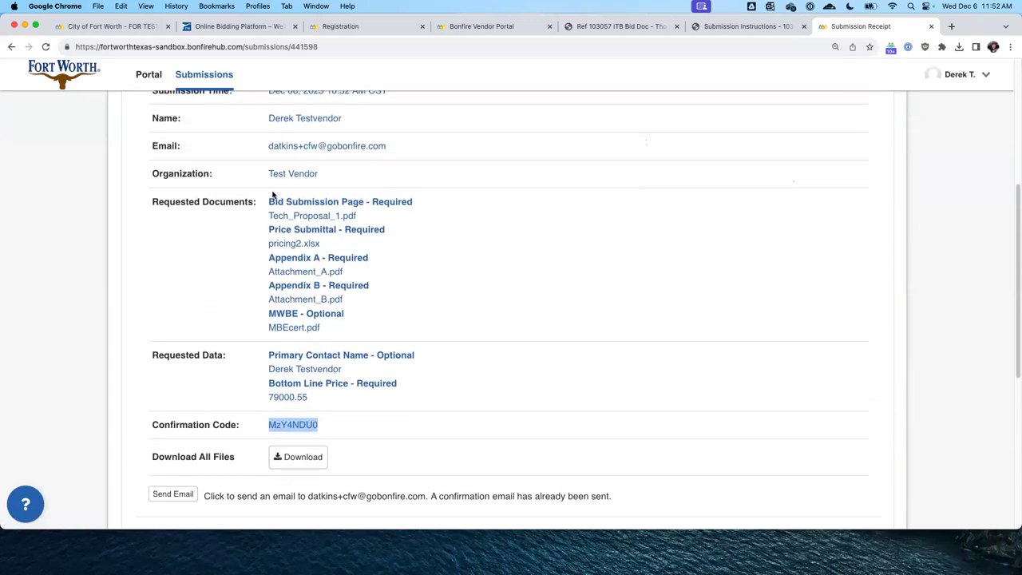
pyautogui.tripleClick(310, 402)
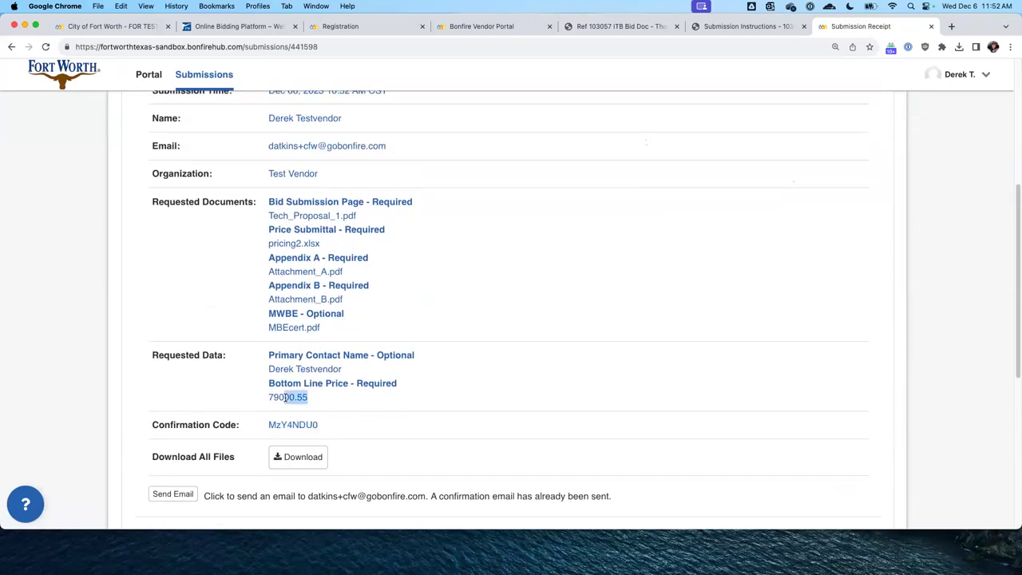
pyautogui.click(350, 413)
pyautogui.scroll(-5, 189, 309)
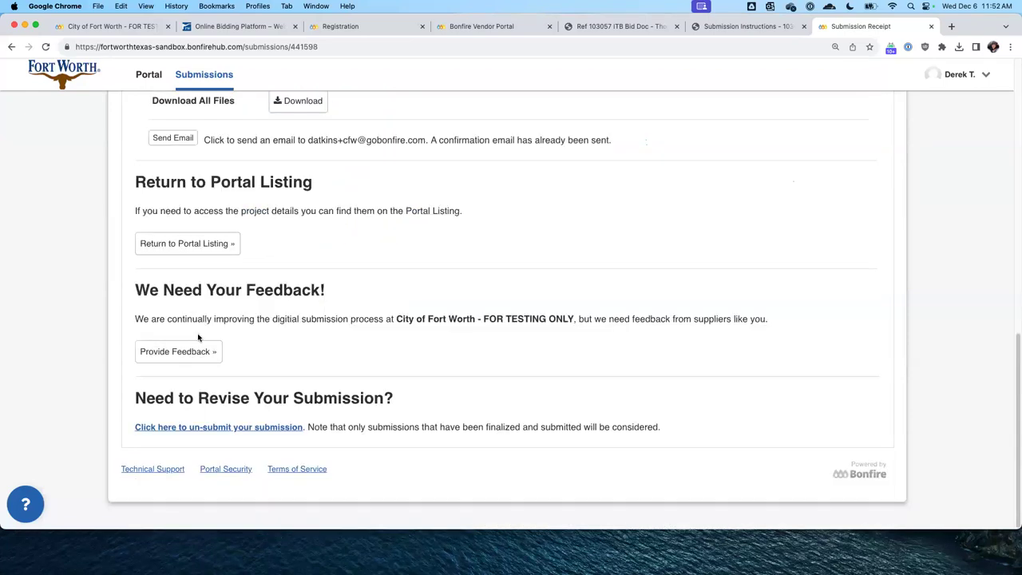
pyautogui.click(207, 244)
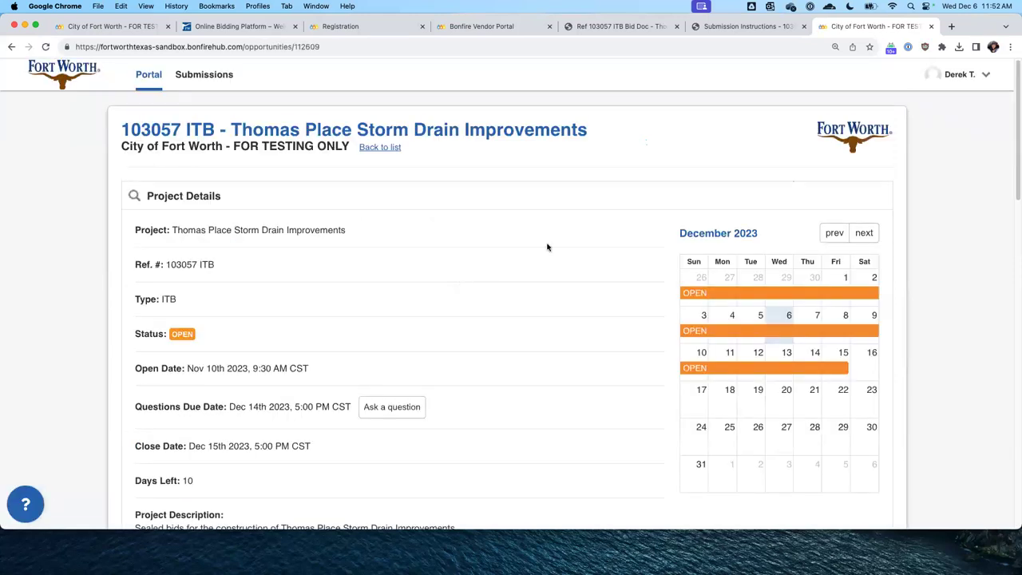
# Find Thomas Place Storm Drain Improvements under Completed in Your Submissions
pyautogui.click(204, 75)
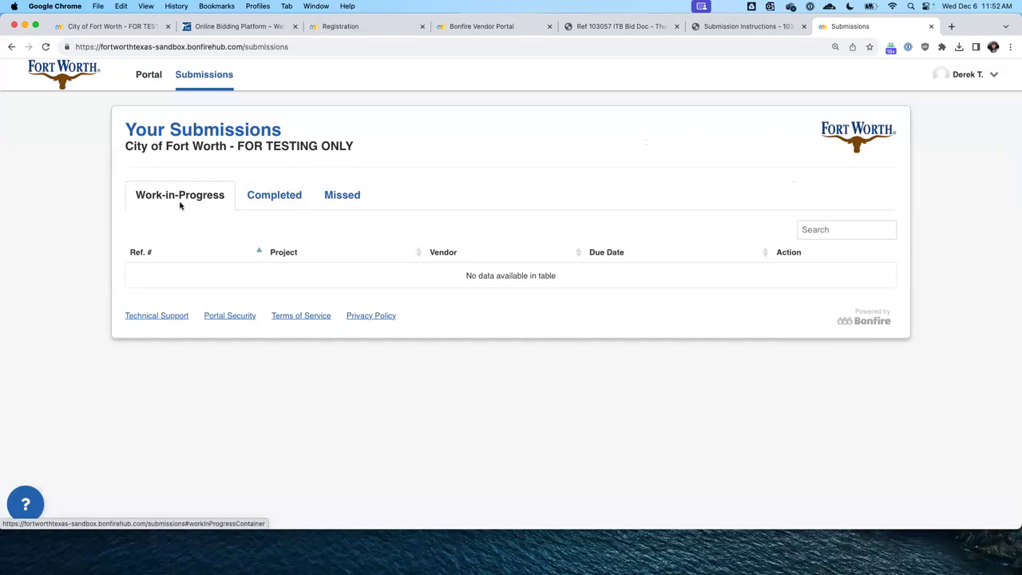
pyautogui.click(274, 198)
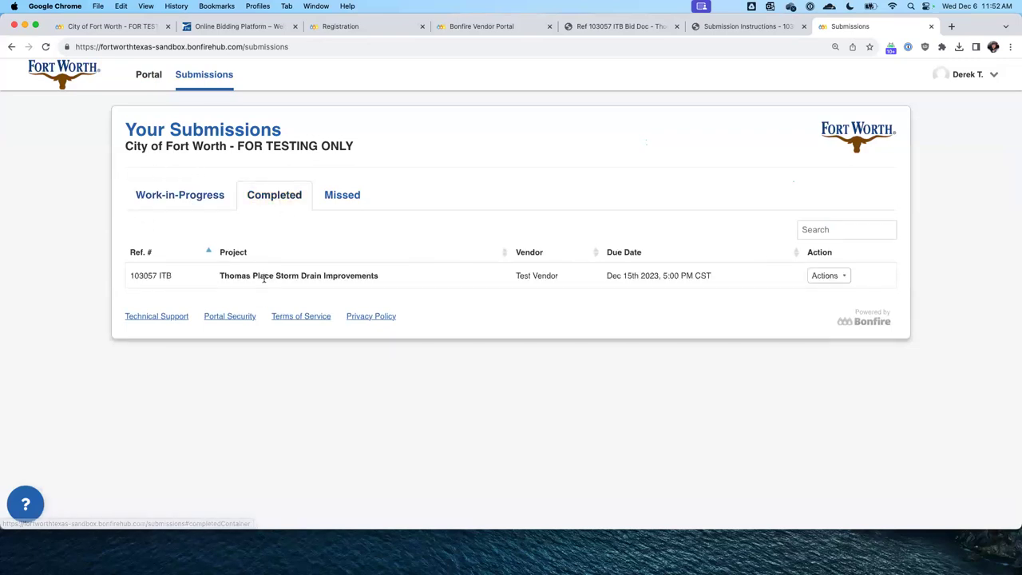
pyautogui.moveTo(225, 275); pyautogui.dragTo(634, 280)
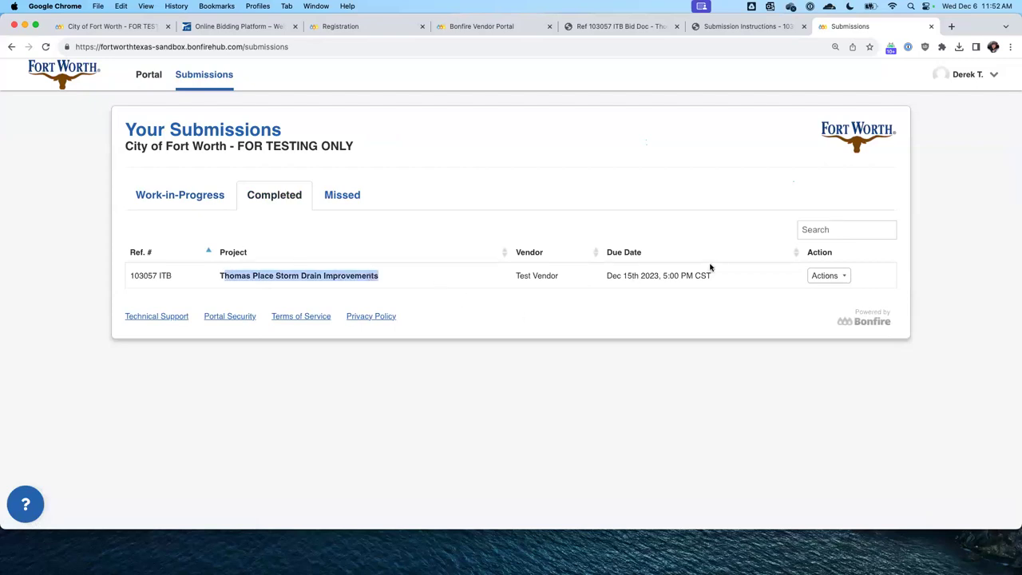
# Check the completed bid's Actions options and confirm the Missed tab has no submissions
pyautogui.click(825, 276)
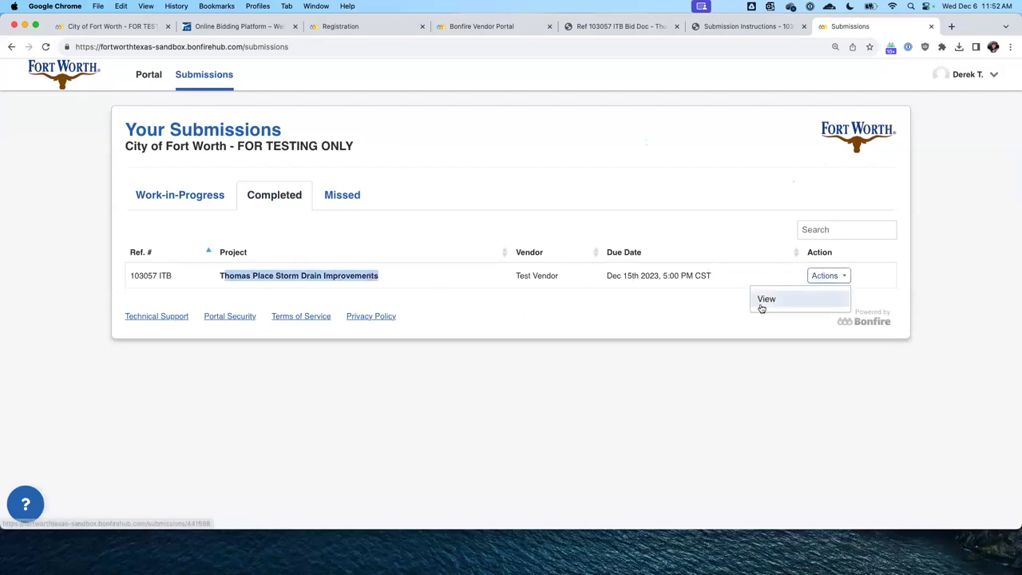
pyautogui.click(372, 276)
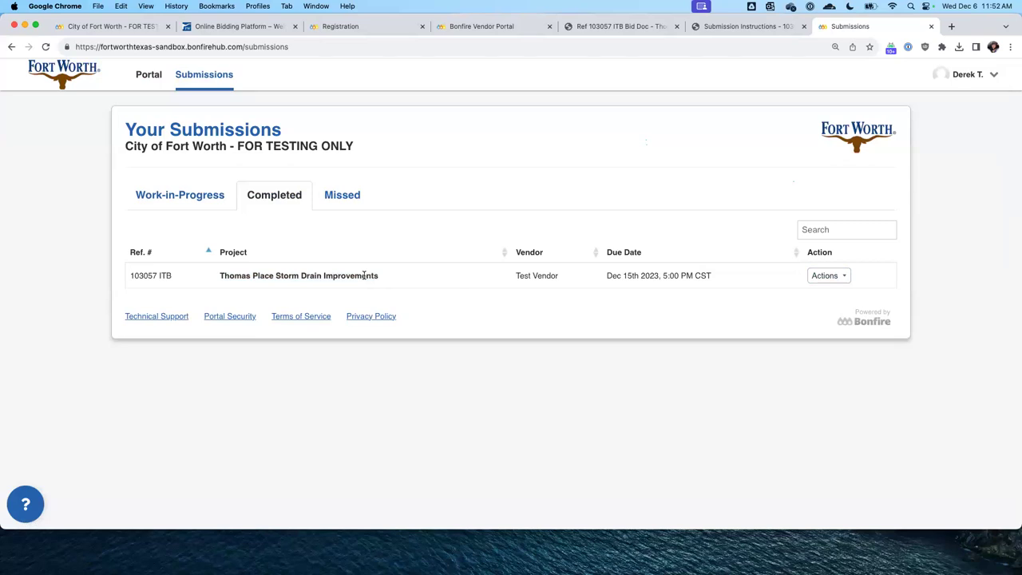
pyautogui.moveTo(264, 280); pyautogui.dragTo(392, 285)
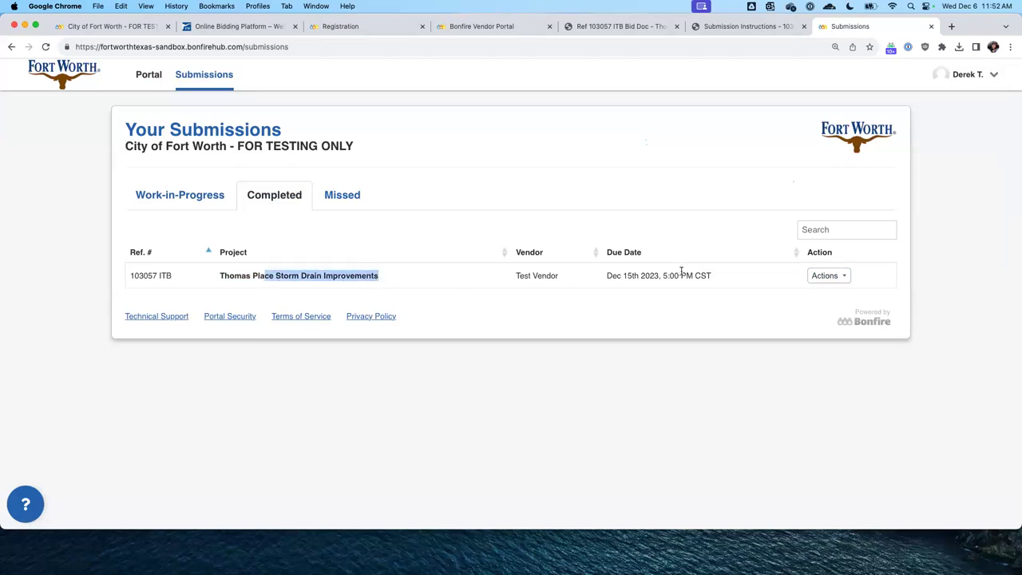
pyautogui.click(354, 204)
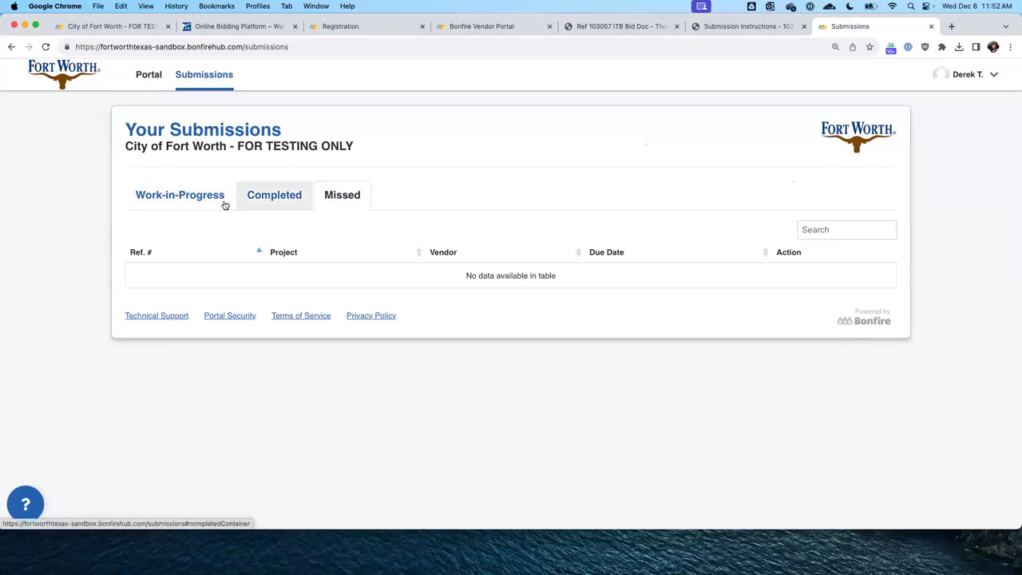
# Return to the sandbox portal and browse its Past and My Opportunities listings
pyautogui.click(146, 80)
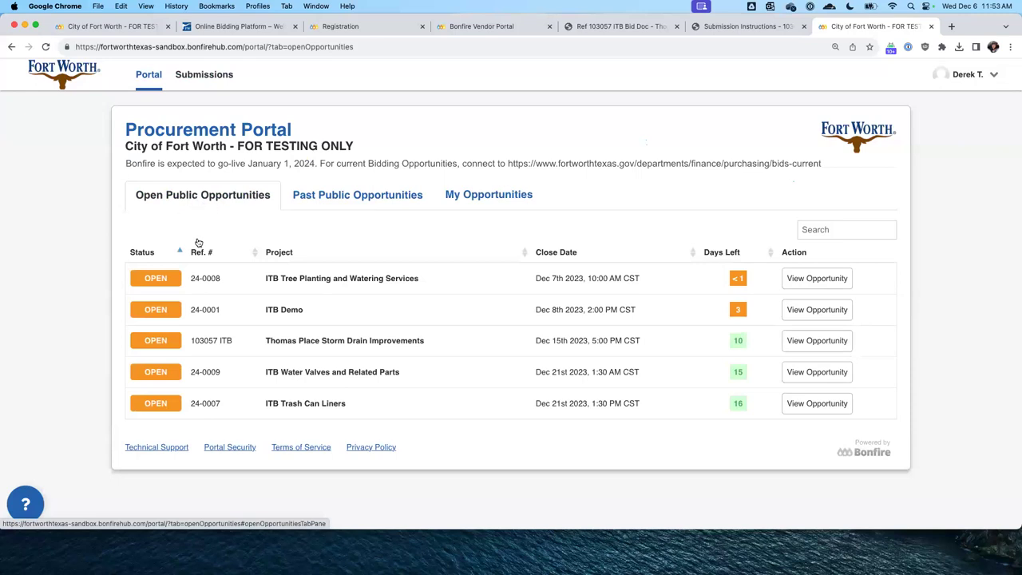
pyautogui.click(349, 198)
pyautogui.click(521, 193)
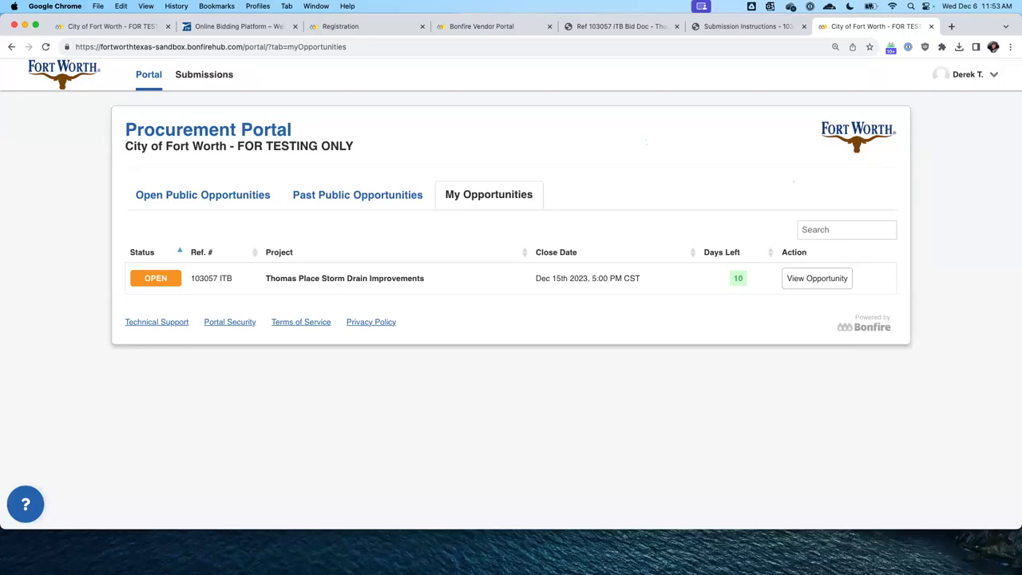
# Load the live portal by removing '-sandbox' and the page path from the URL
pyautogui.click(149, 46)
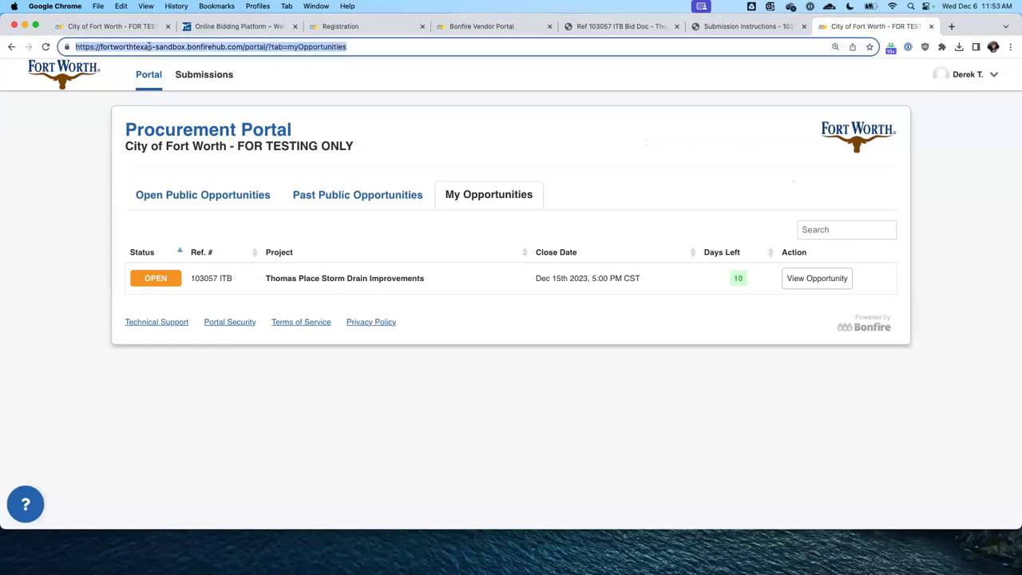
pyautogui.moveTo(150, 46); pyautogui.dragTo(185, 46)
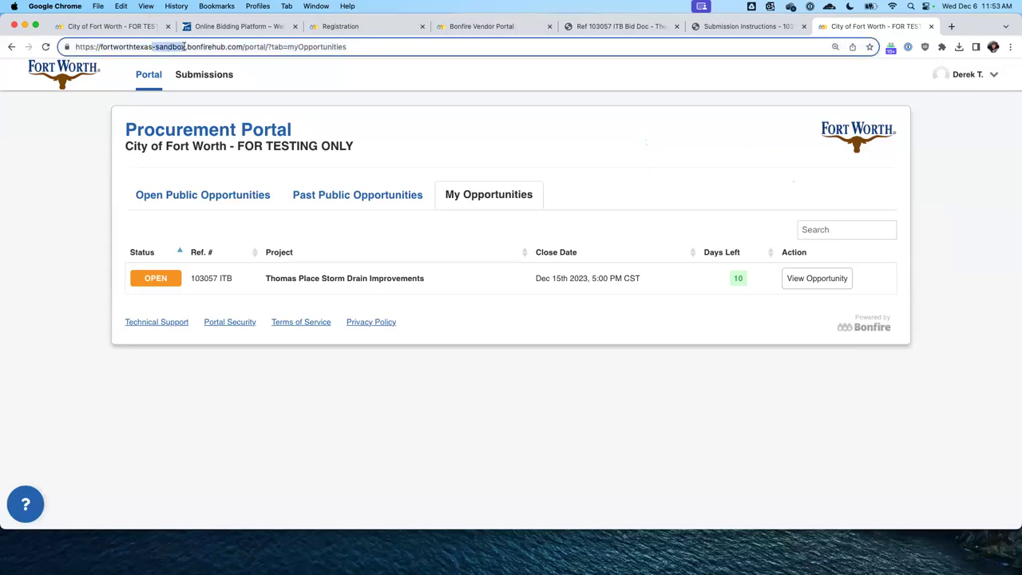
pyautogui.press('BackSpace')
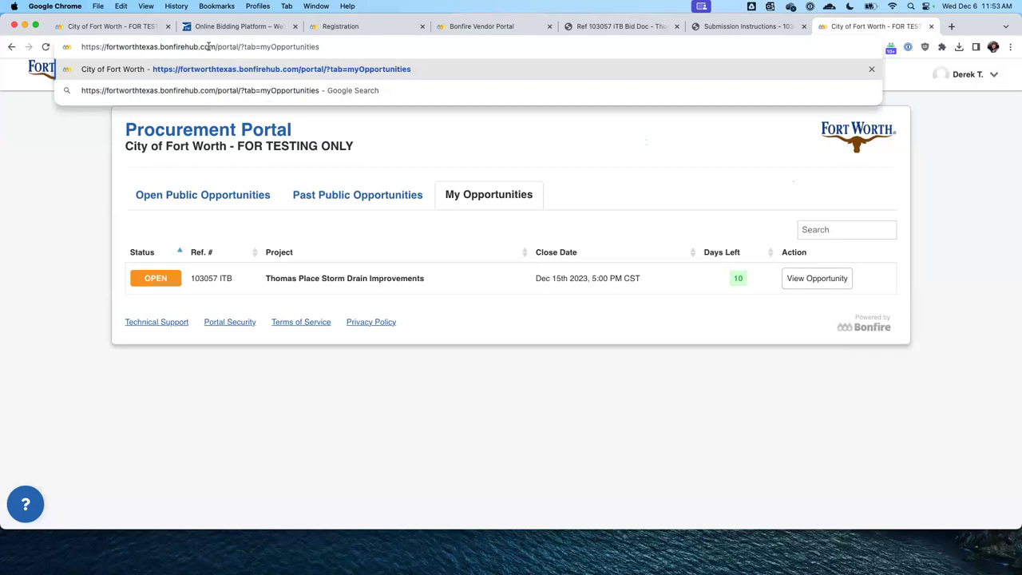
pyautogui.moveTo(218, 46); pyautogui.dragTo(322, 47)
pyautogui.press('BackSpace')
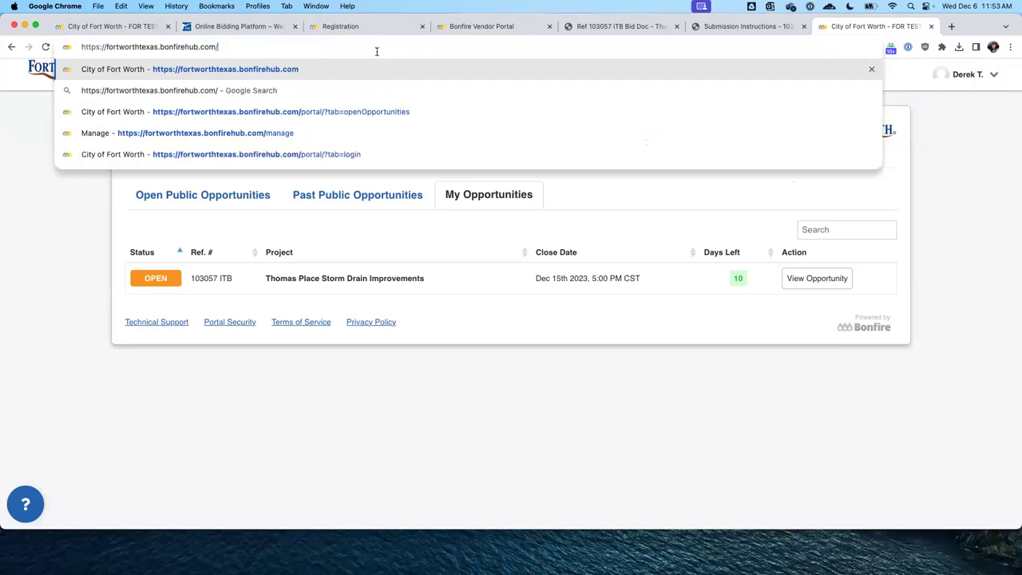
pyautogui.press('Return')
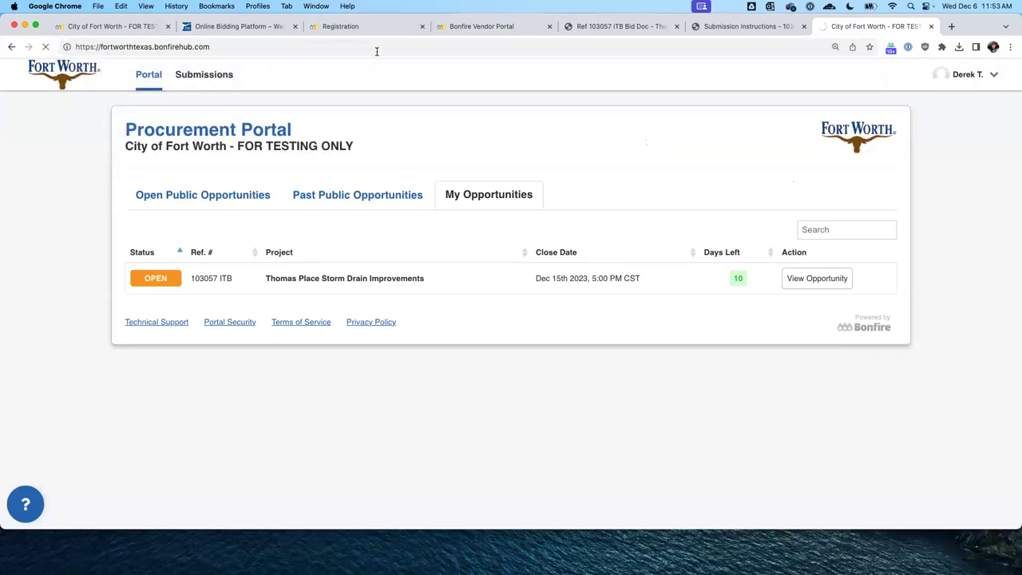